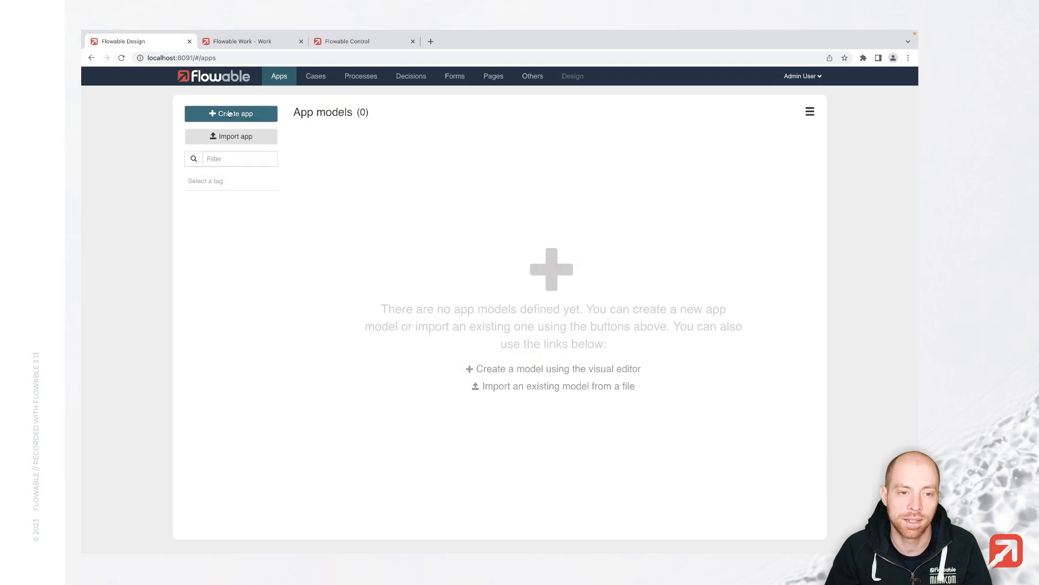
Step: View the Flowable Work and Flowable Control pages, and return to Flowable Design
click(244, 43)
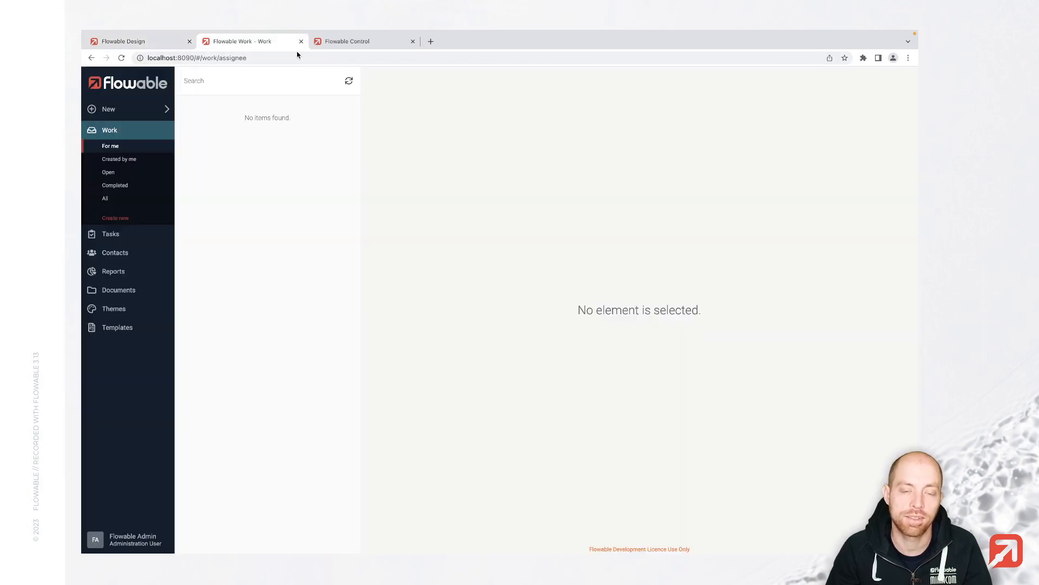
click(355, 43)
click(140, 43)
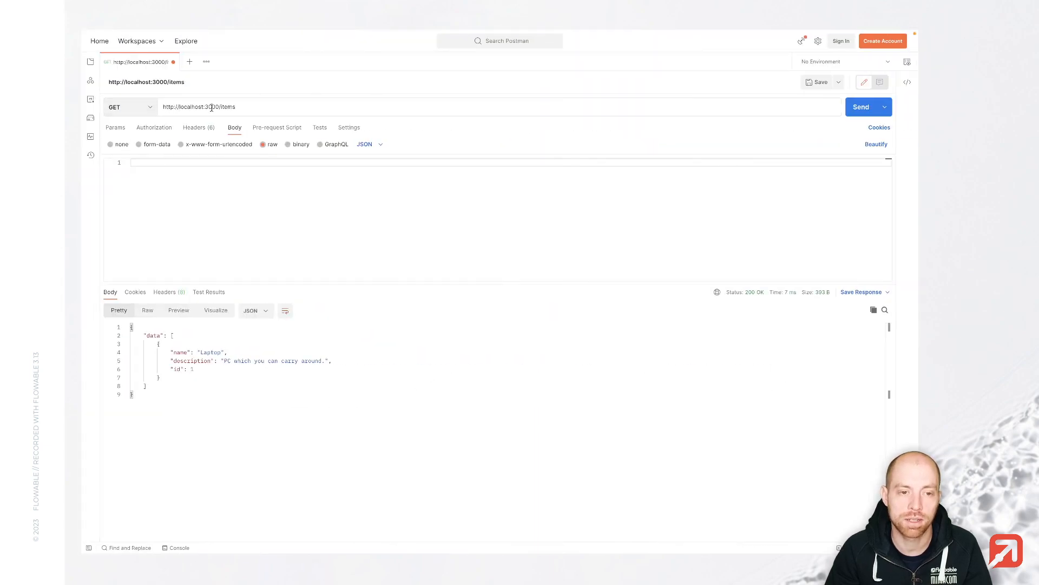
click(861, 107)
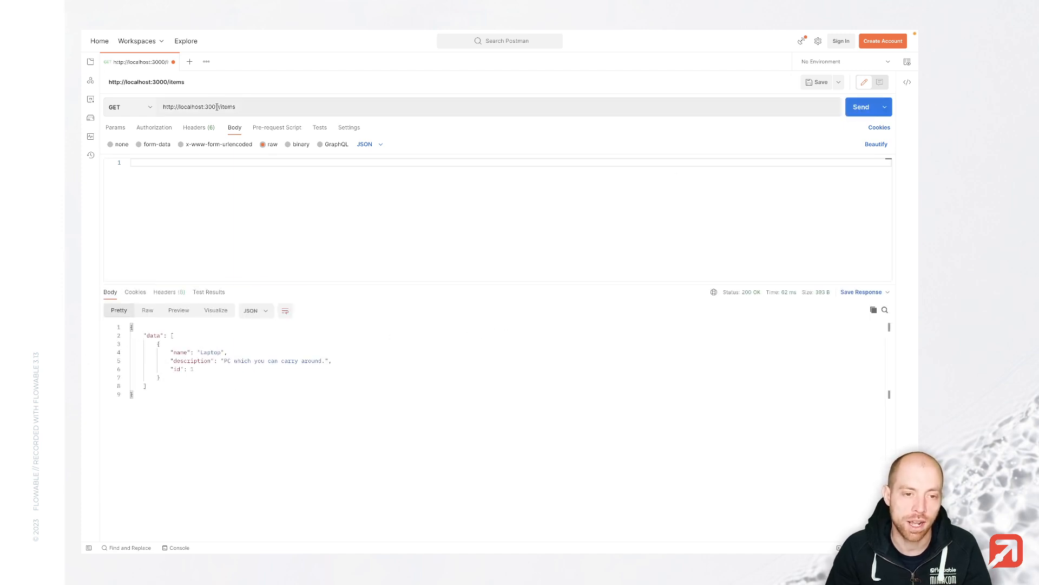
drag(135, 332, 161, 378)
double_click(154, 336)
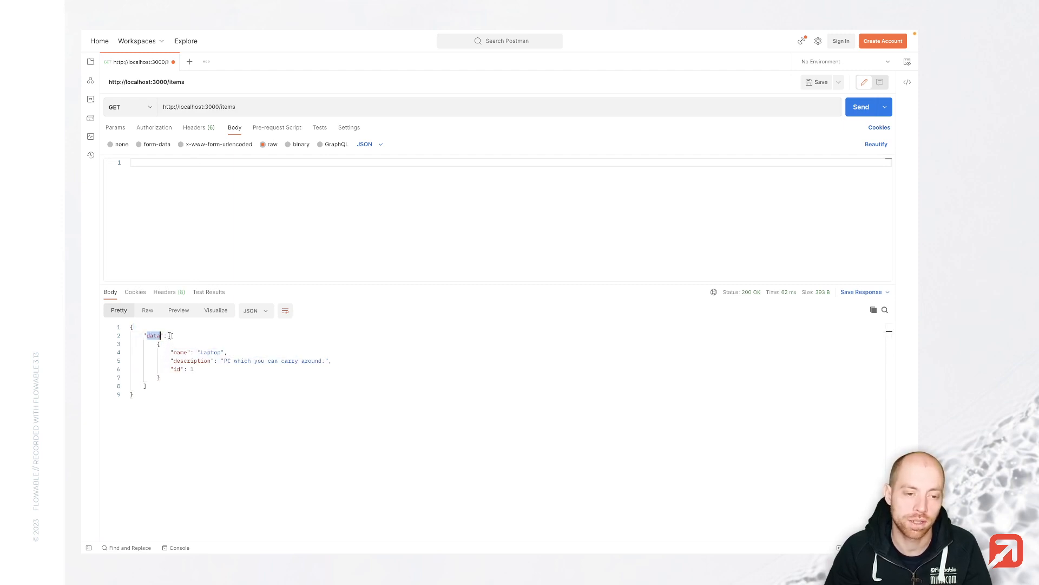
drag(170, 336, 185, 382)
click(180, 361)
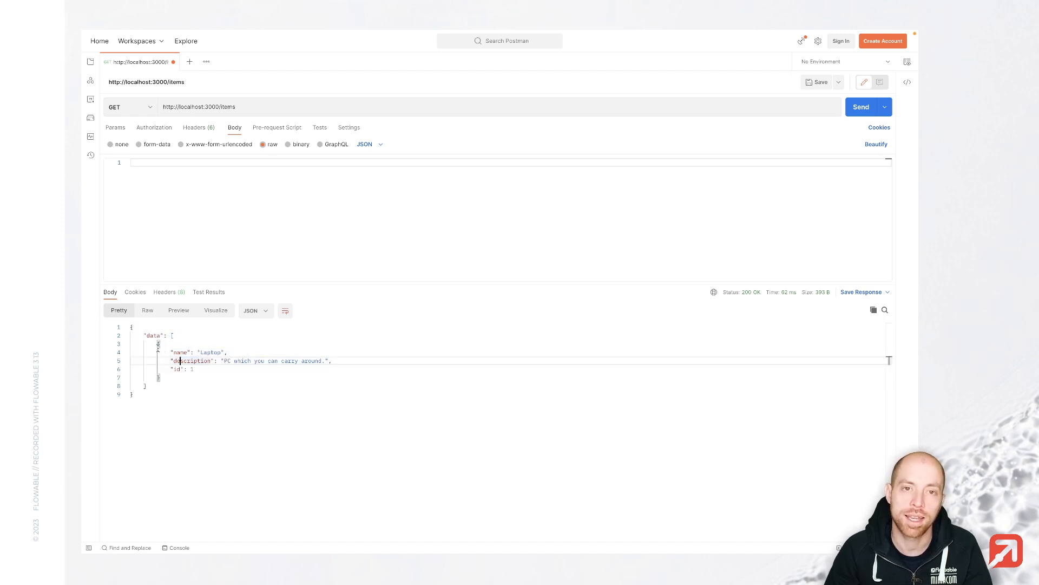
double_click(203, 353)
click(157, 344)
drag(157, 344, 172, 379)
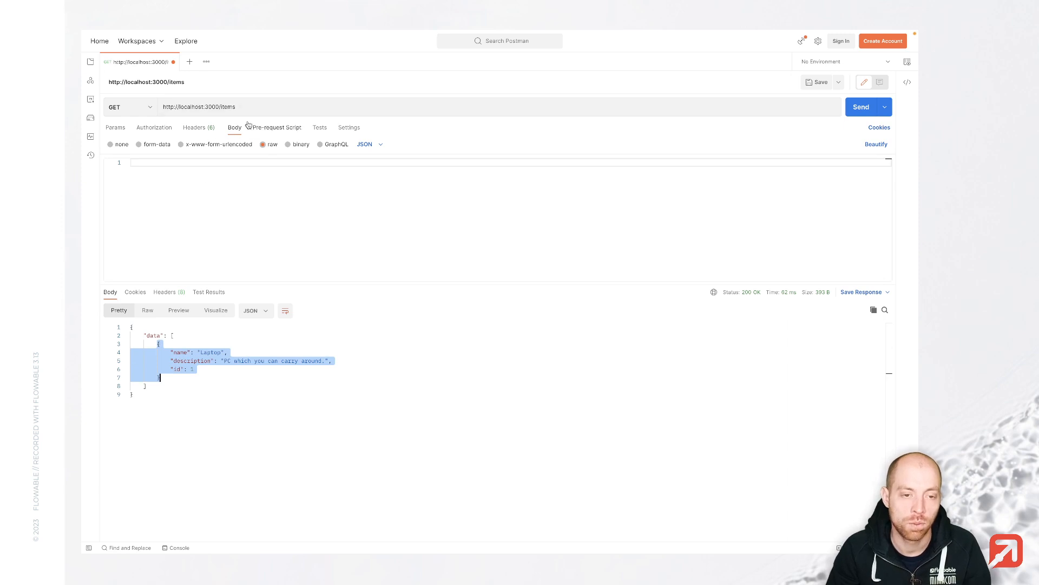
Step: Change the request method to POST and start a JSON body with the name "Mouse"
click(130, 107)
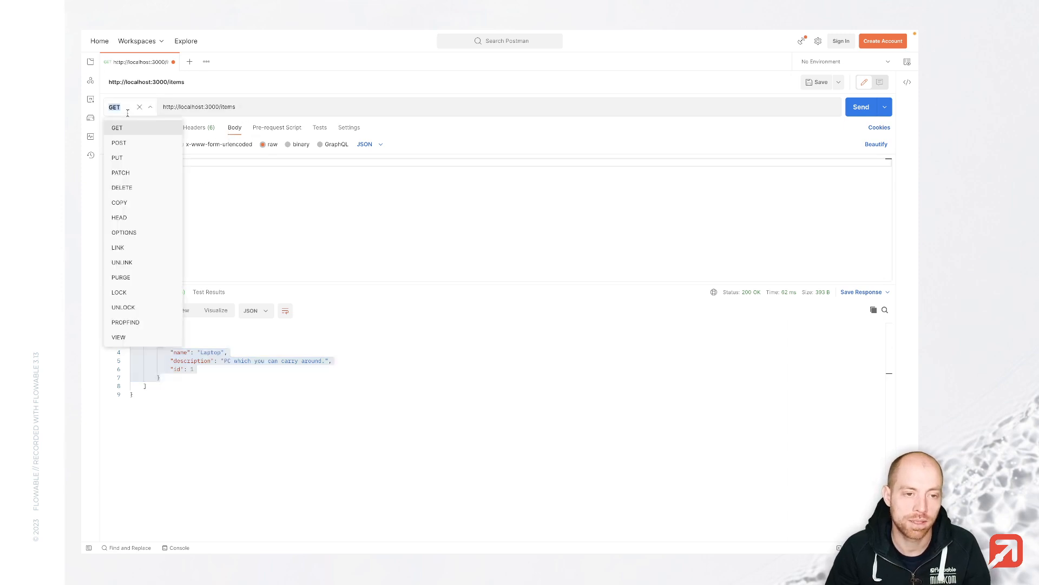
click(119, 143)
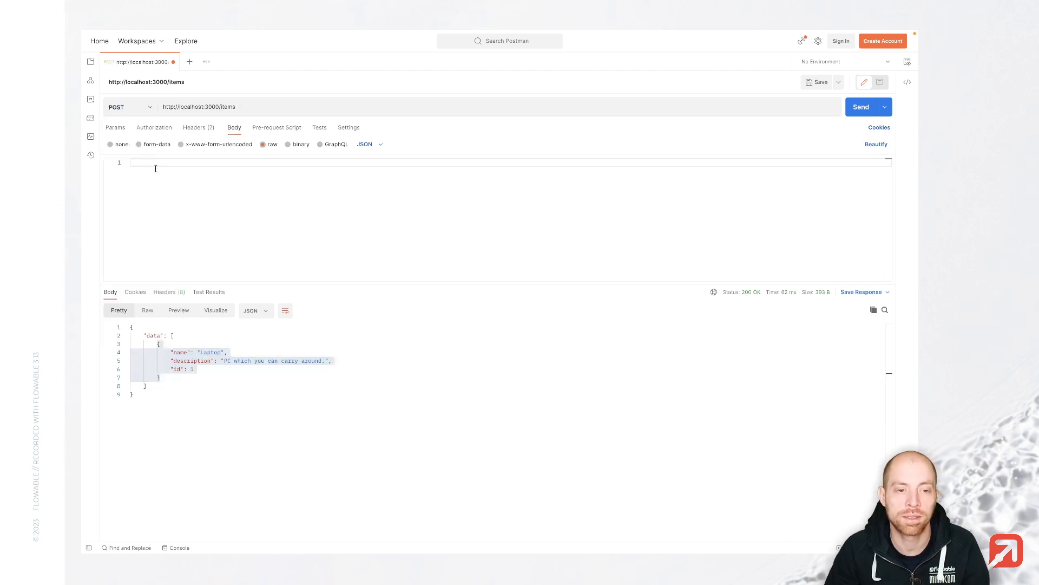
click(318, 179)
text({)
key(Return)
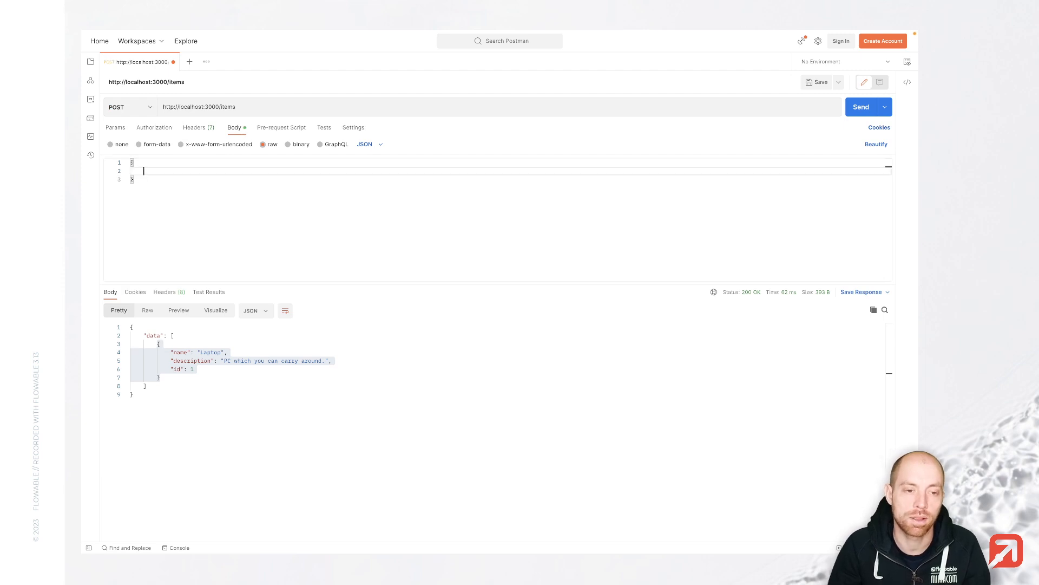
text(")
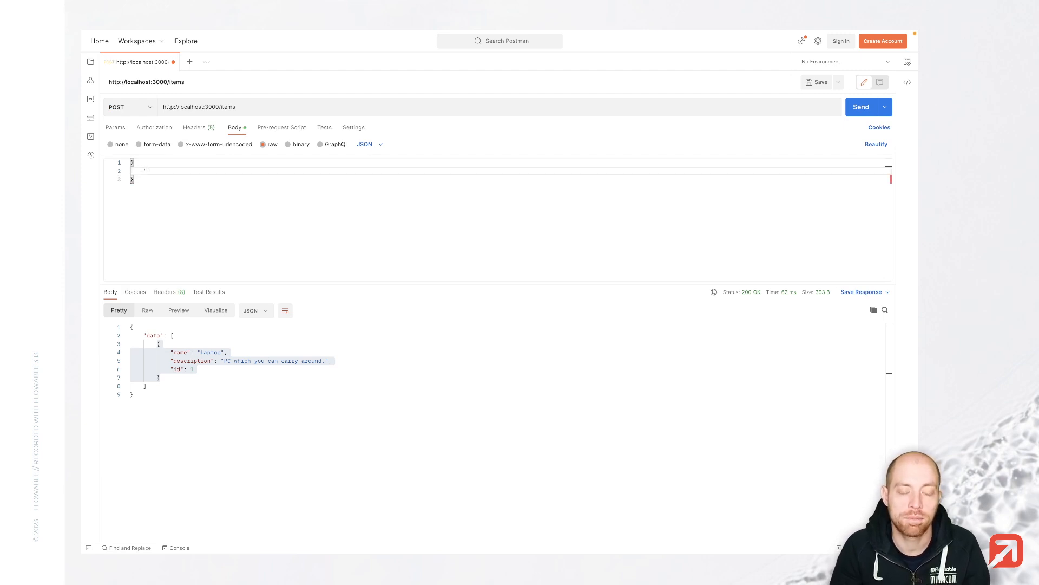
text(name": ")
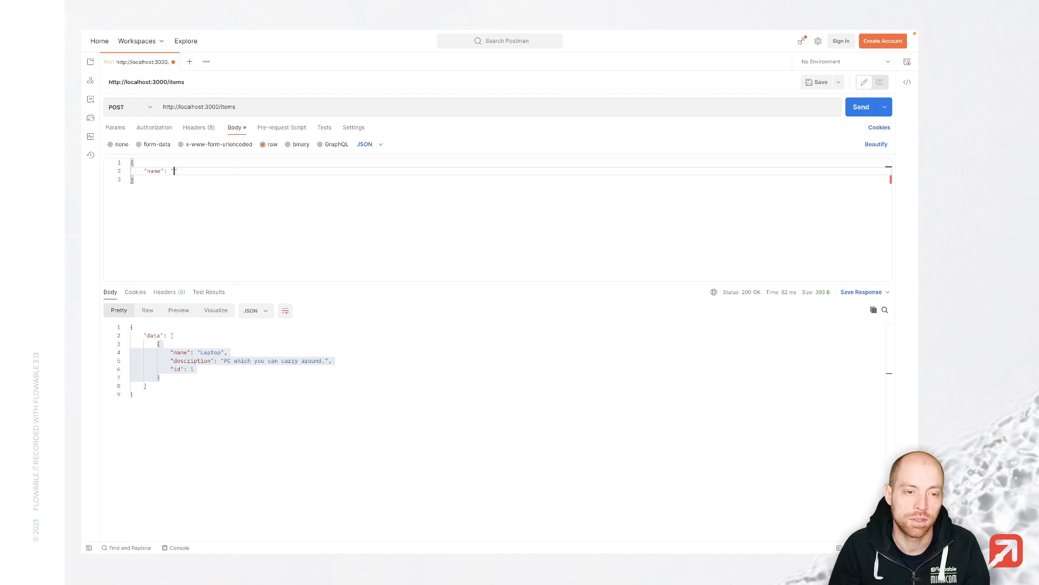
text(Mouse",)
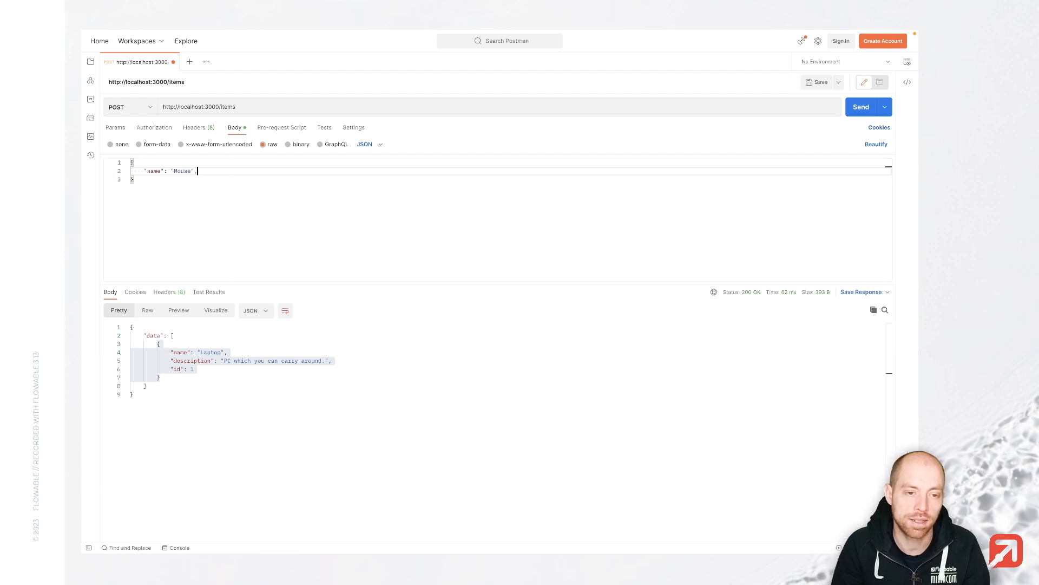
Step: Add the description "A small animal" to the JSON body and send the POST request
key(Return)
text("descriptio)
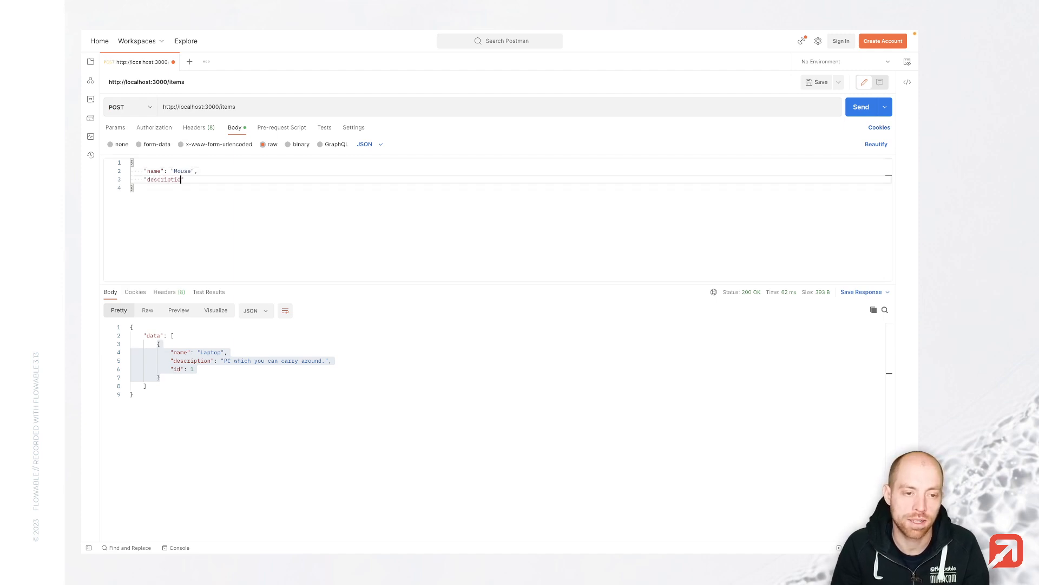
text(n":)
text( "A small)
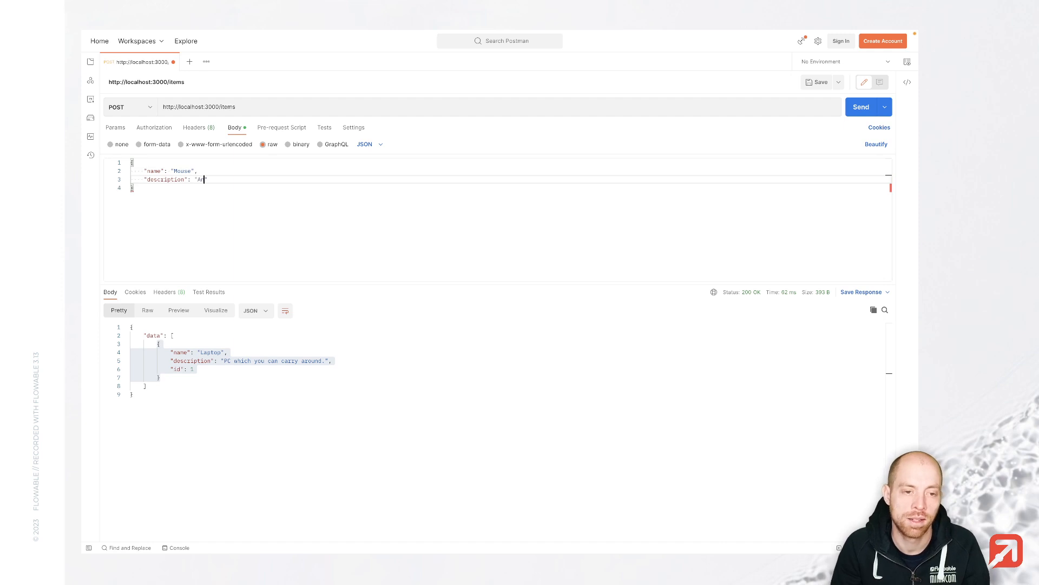
text( animal)
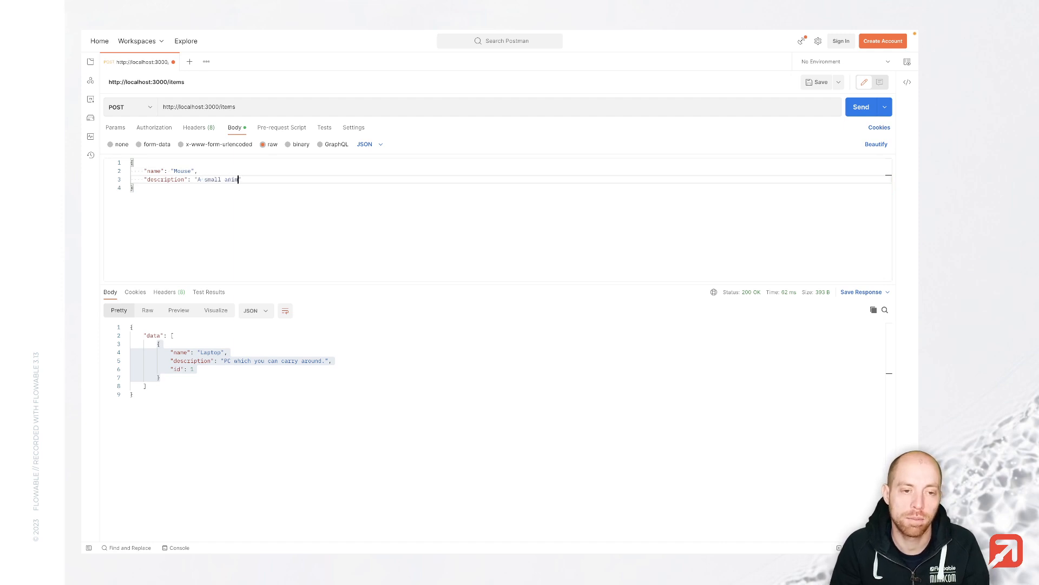
click(852, 111)
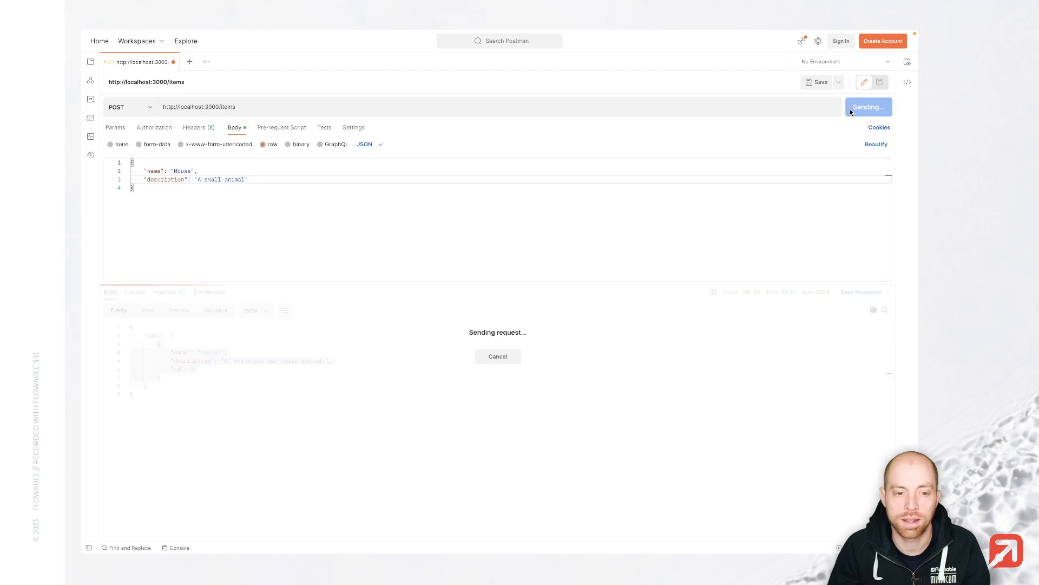
Step: Examine the response for the new item, including its id field
click(193, 390)
key(ctrl+a)
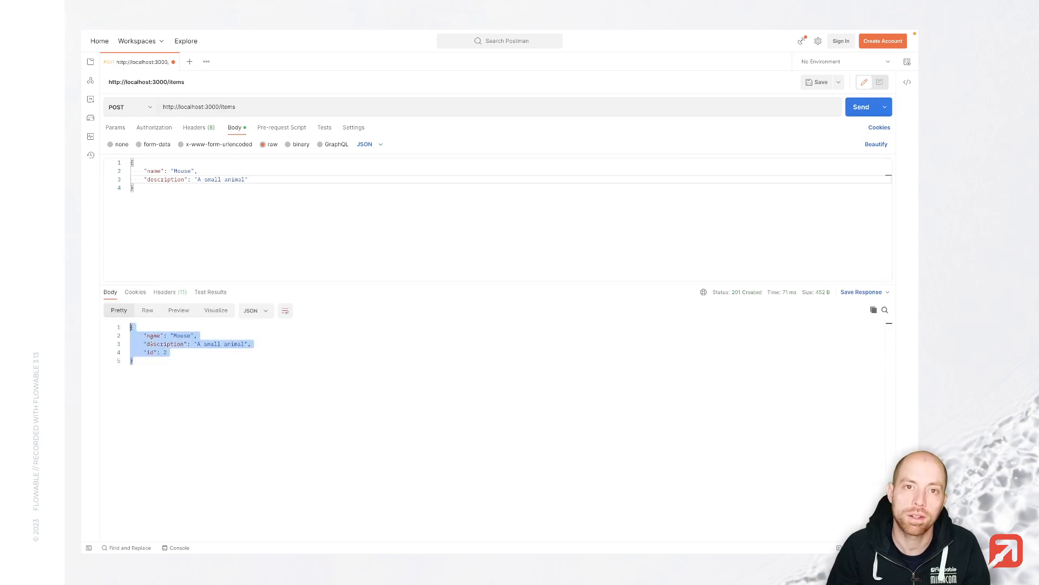
drag(169, 353, 140, 352)
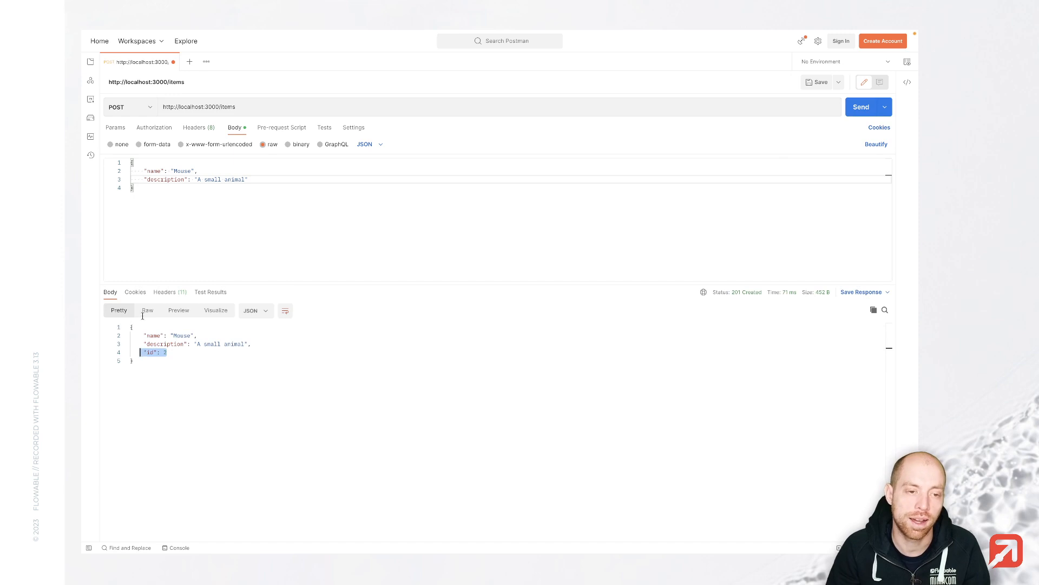
Step: Change the request back to GET with its body cleared and set to none, and send it to list all items
click(135, 111)
click(132, 132)
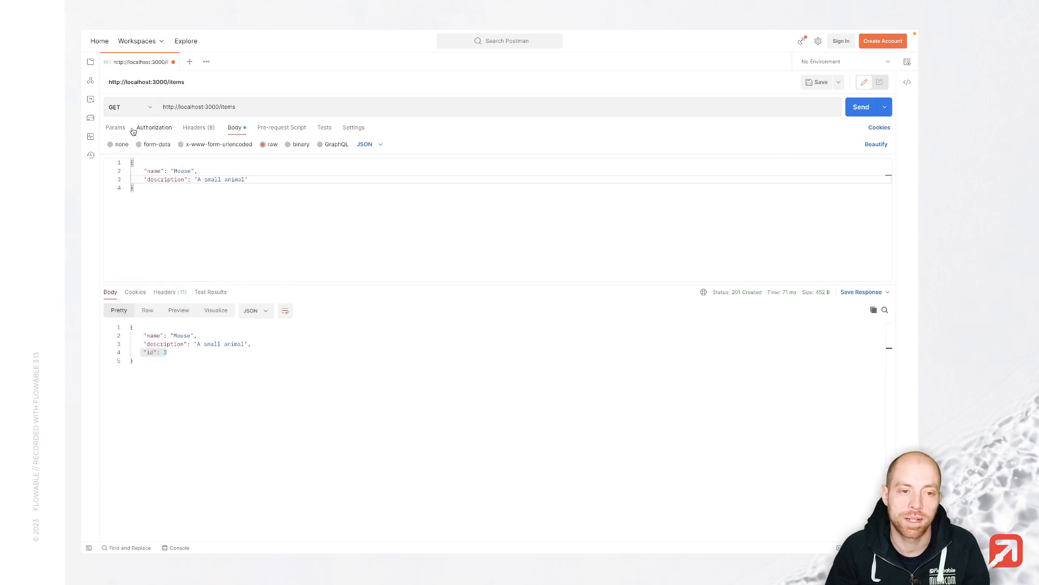
click(285, 185)
key(ctrl+a)
key(BackSpace)
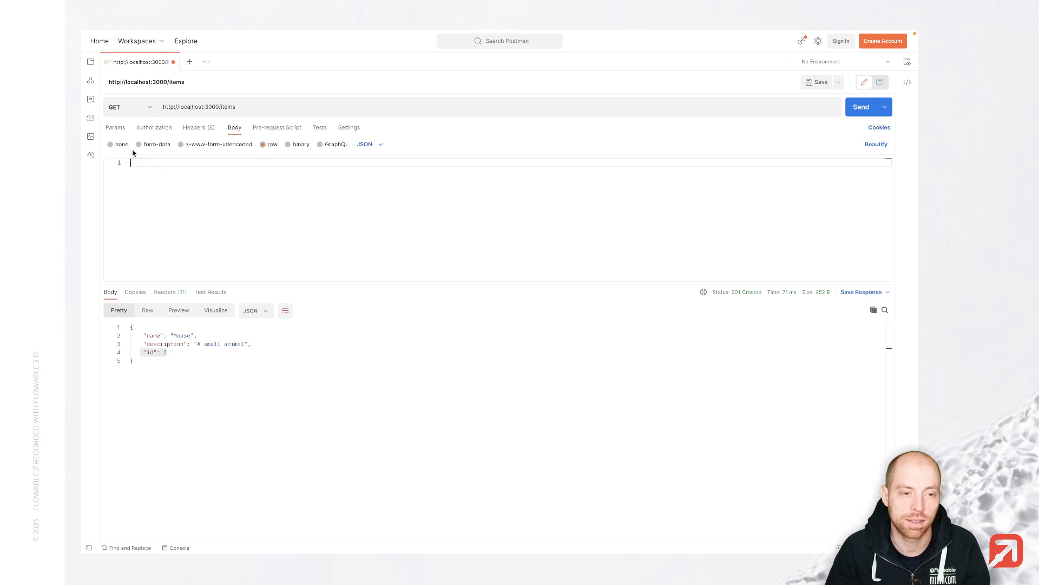
click(121, 144)
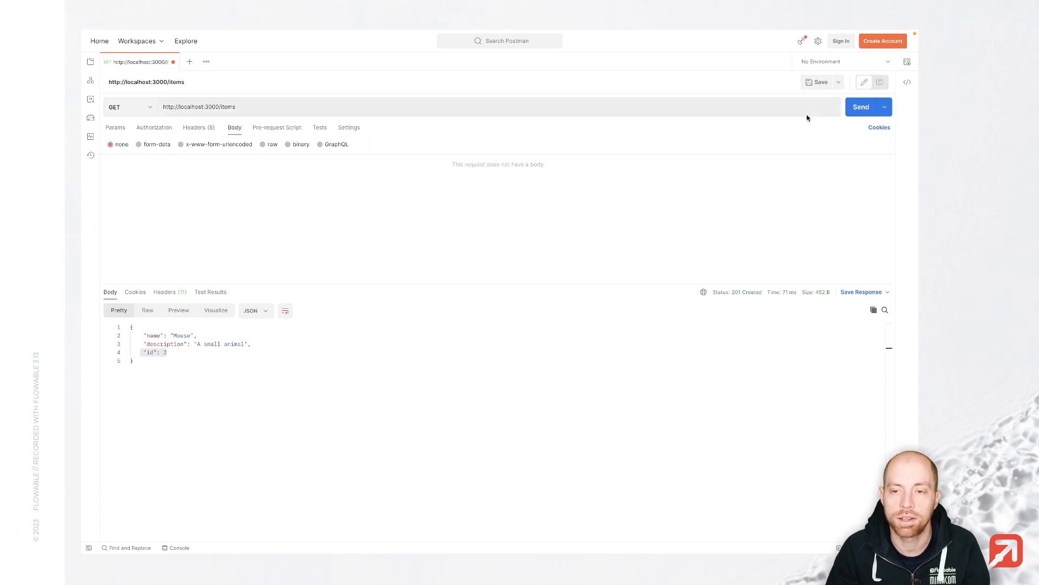
click(859, 107)
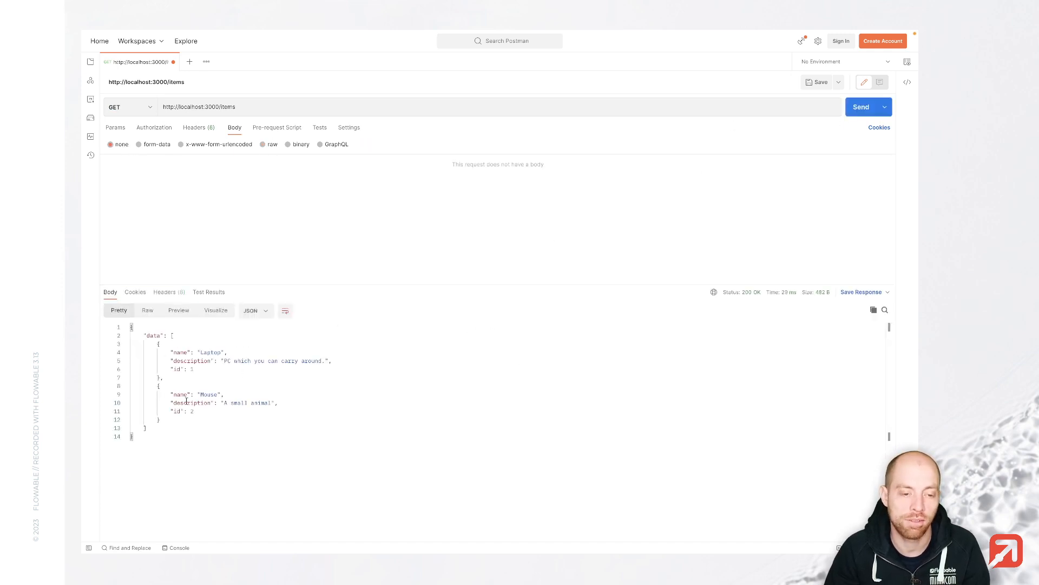
Step: Examine the item entries and the enclosing data field in the returned list
drag(154, 338, 274, 388)
click(200, 424)
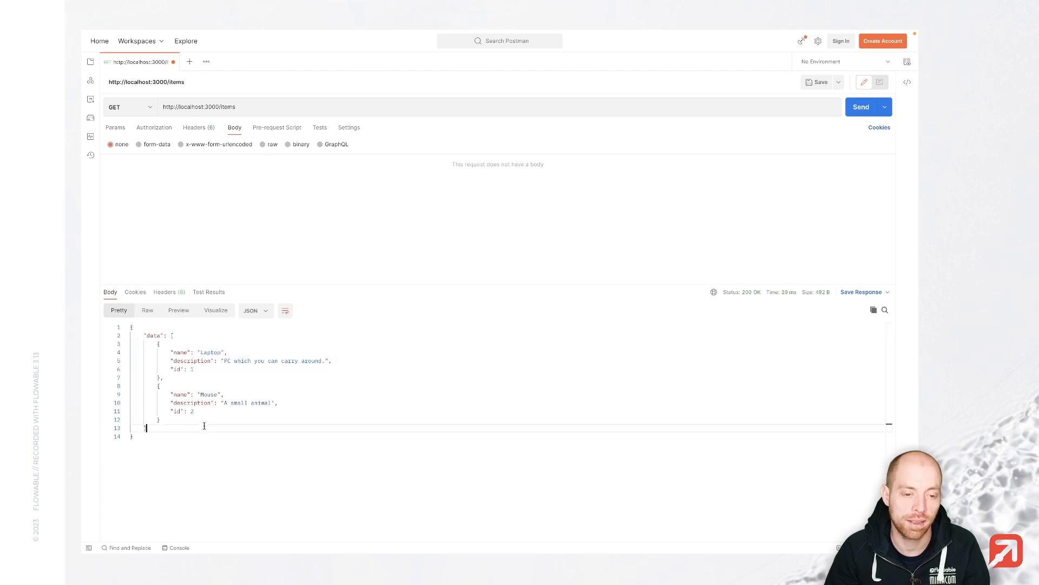
drag(196, 425, 153, 385)
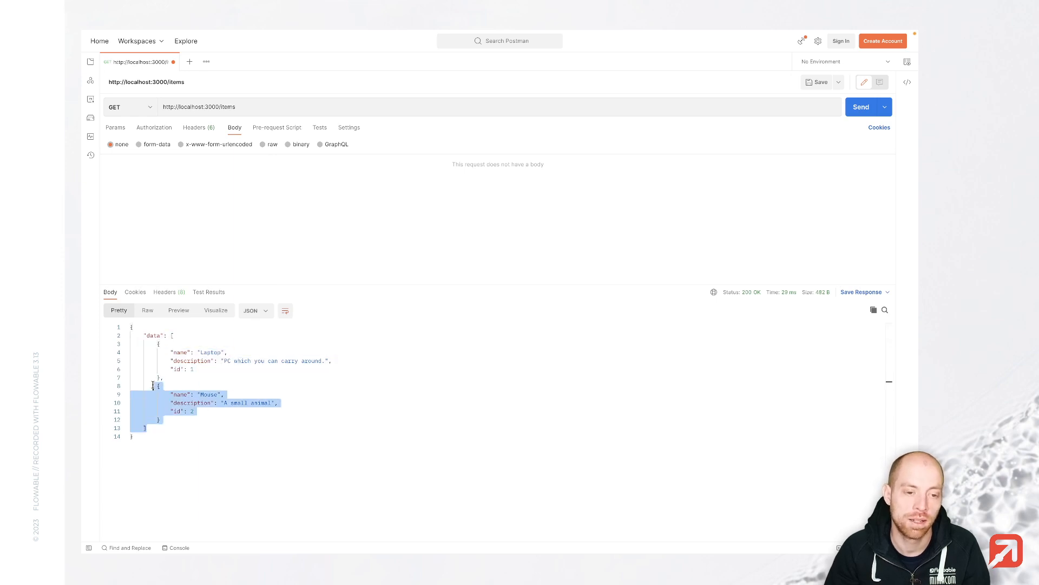
double_click(154, 336)
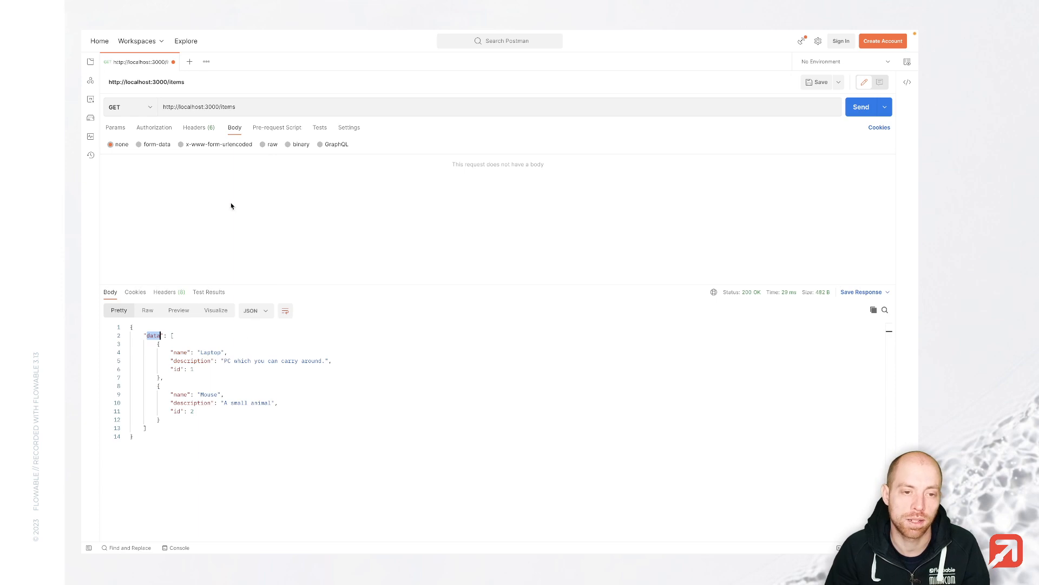
click(260, 108)
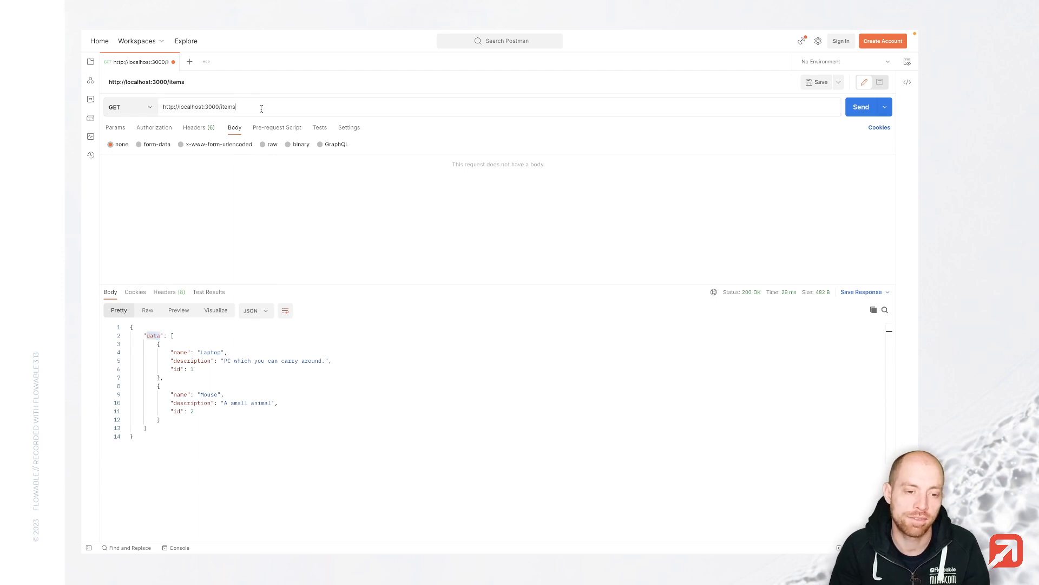
text(/)
text(2)
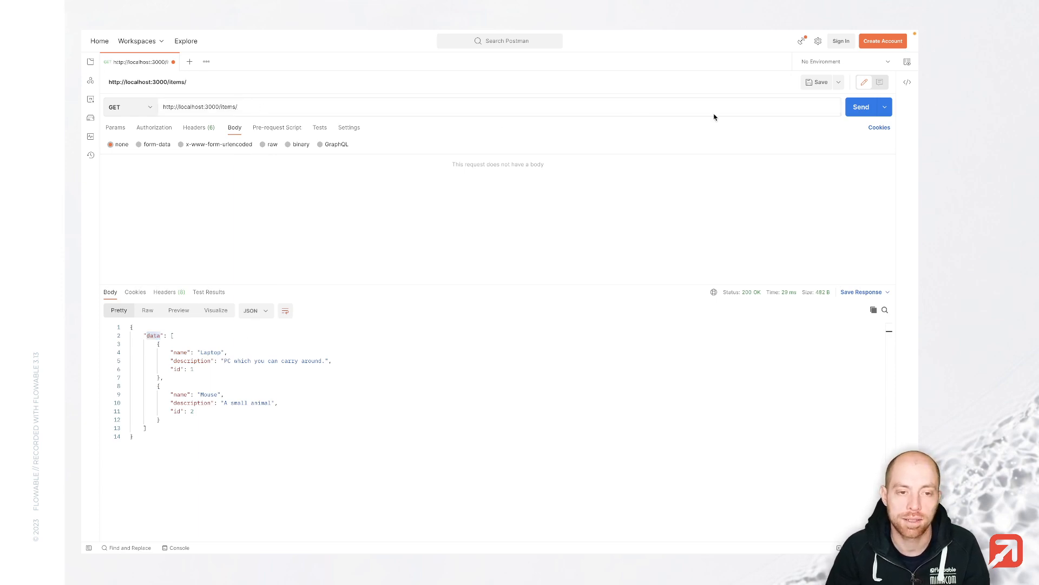
click(856, 112)
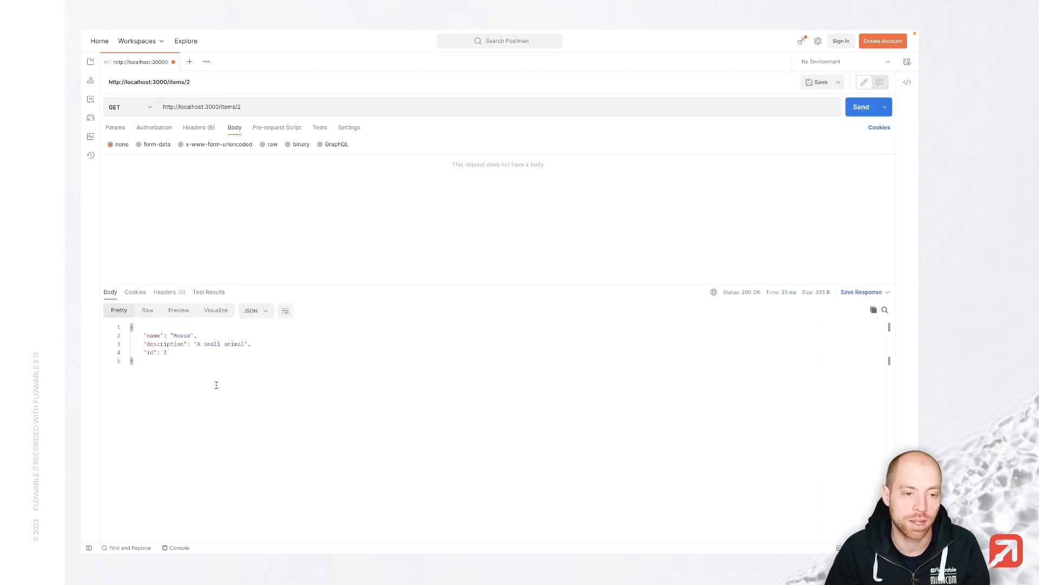
drag(162, 369, 130, 327)
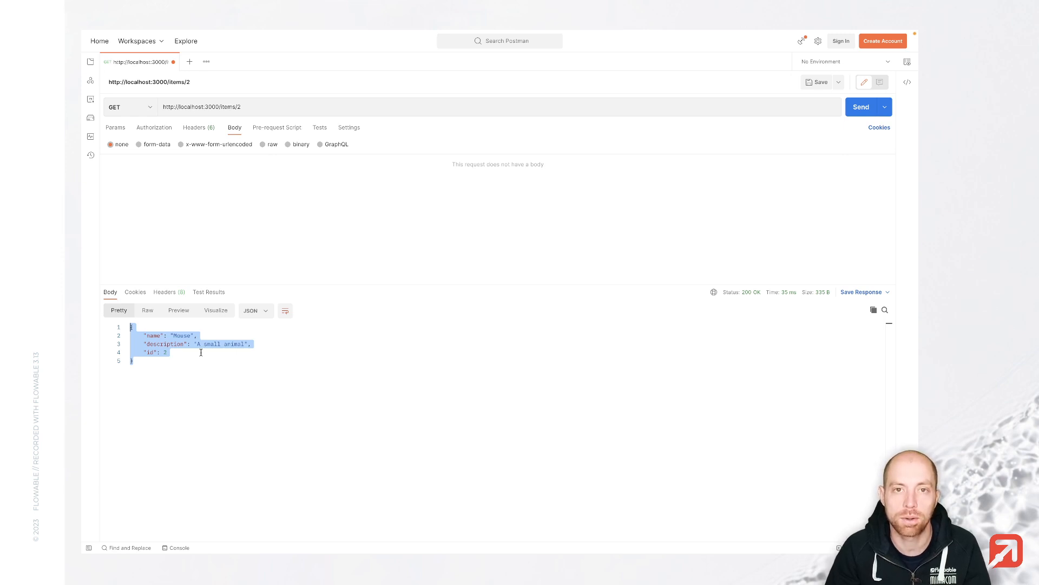
click(267, 334)
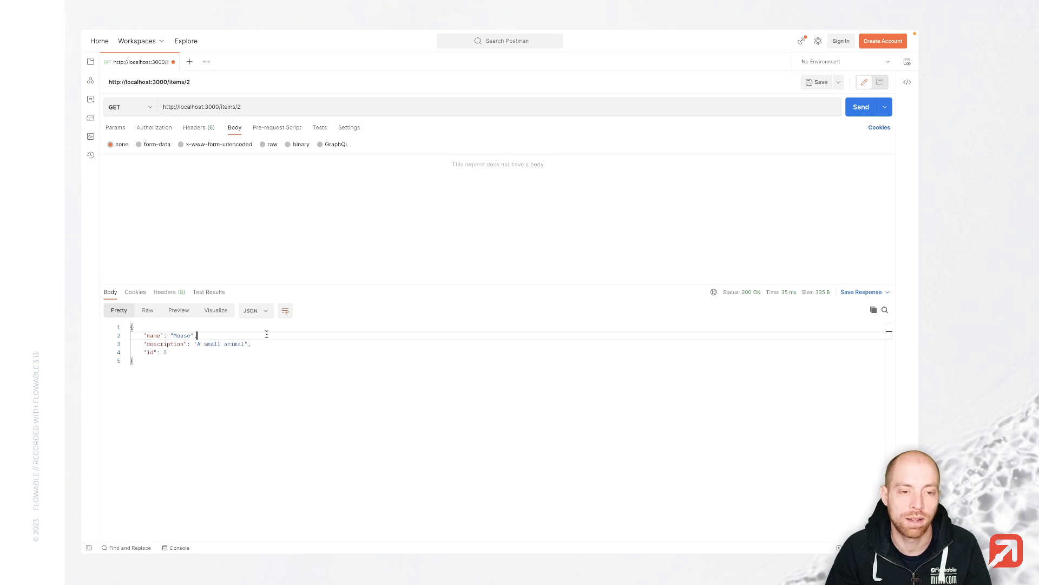
Step: Switch to Flowable Design and create a new app named "Service Registry Test"
key(ctrl+Left)
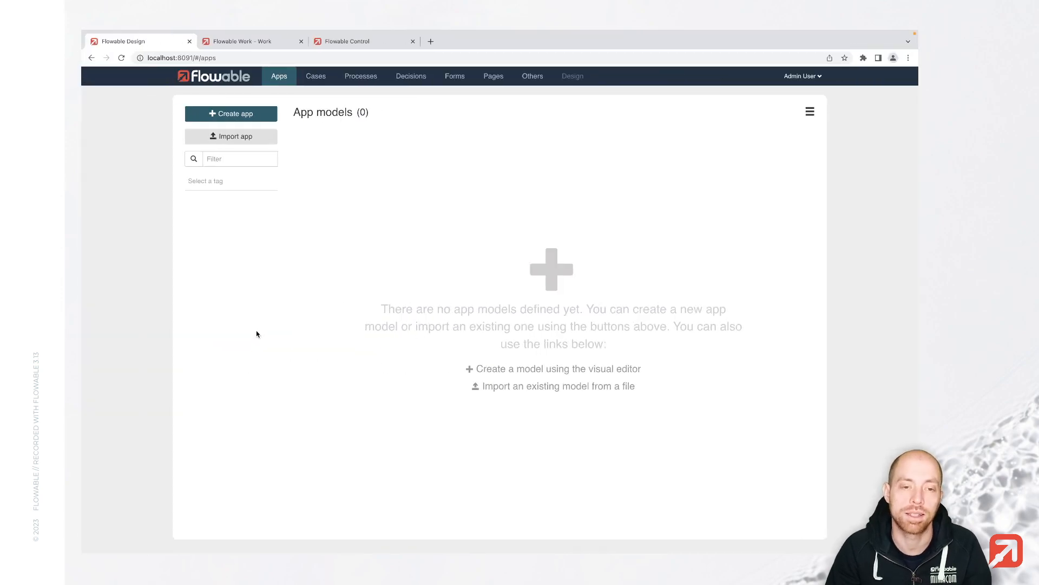
click(258, 119)
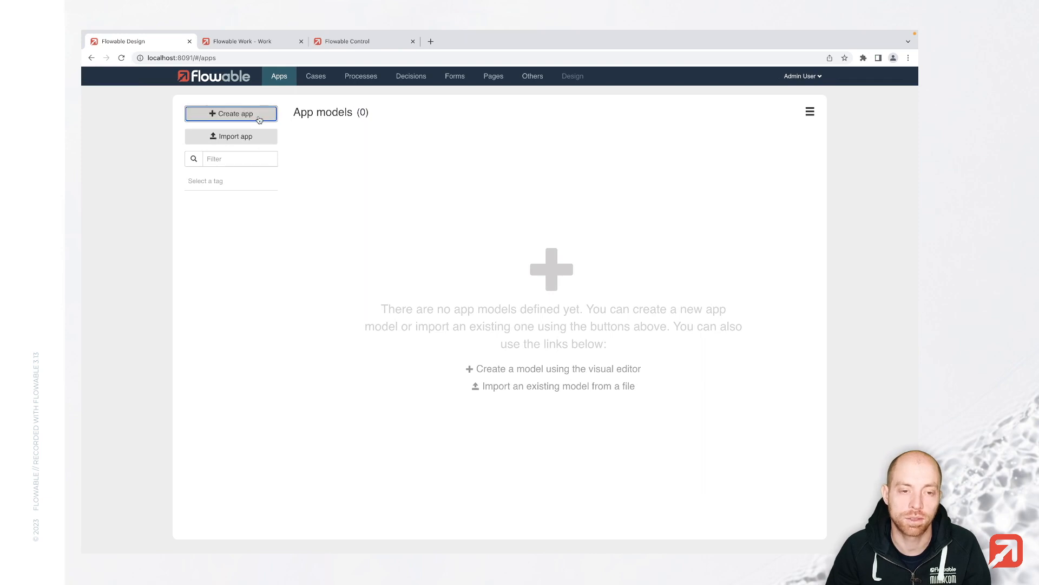
text(Servi)
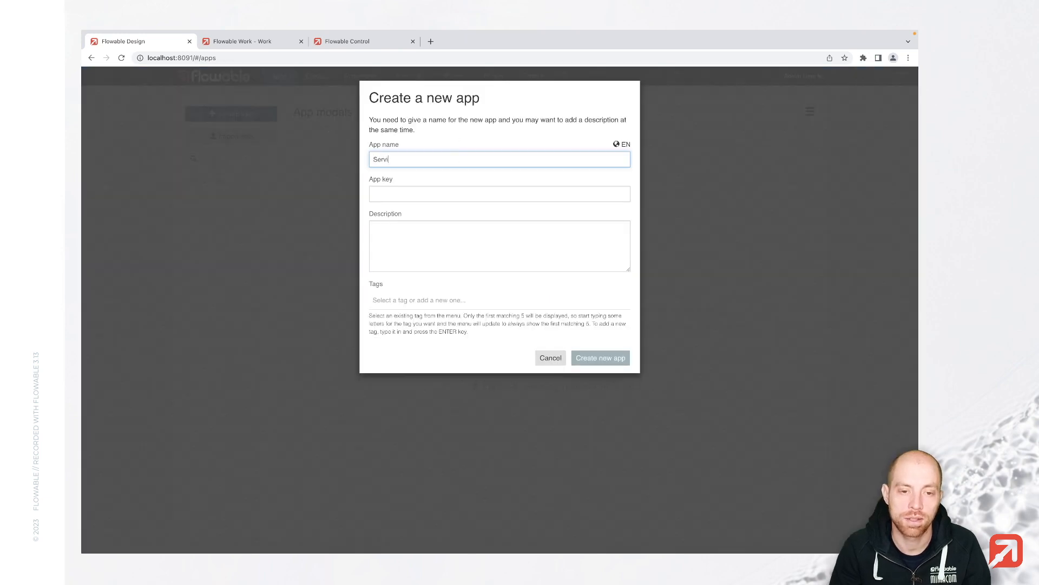
text(ce Registry Test)
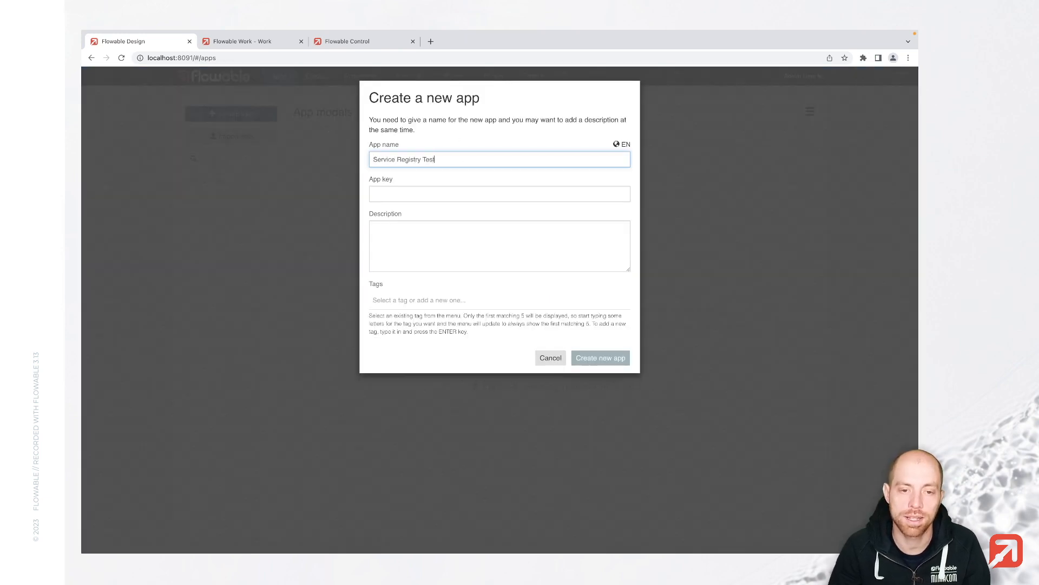
key(Tab)
click(621, 362)
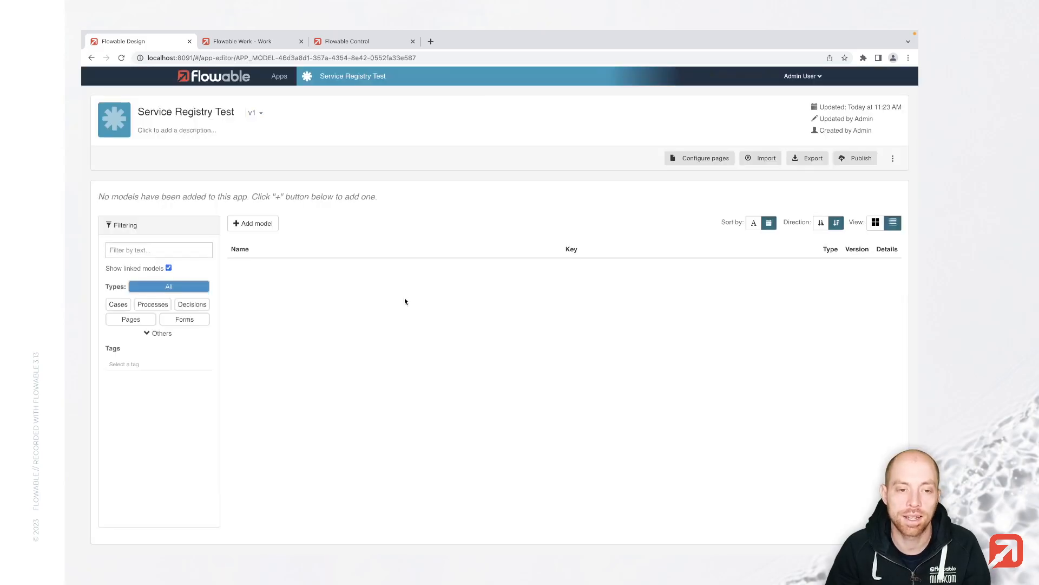
Step: Create a new process model named "Fetch all Items" in the app
click(258, 225)
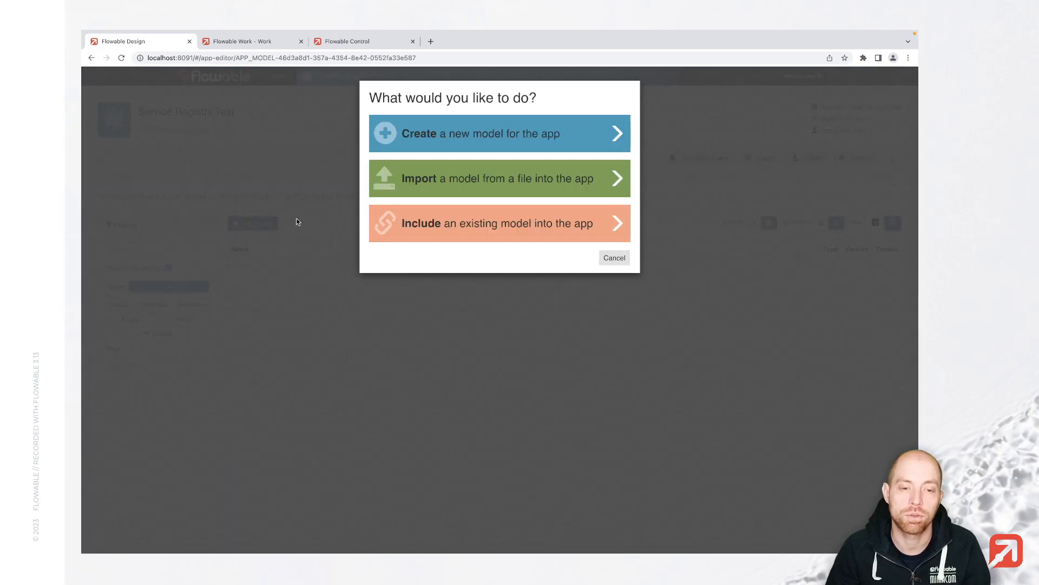
click(460, 142)
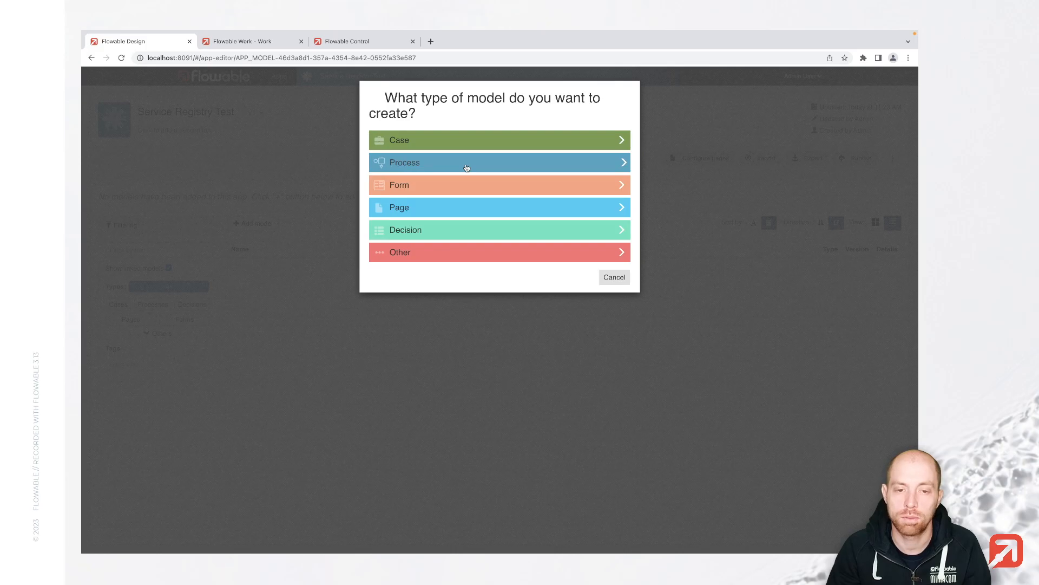
click(467, 168)
text(S)
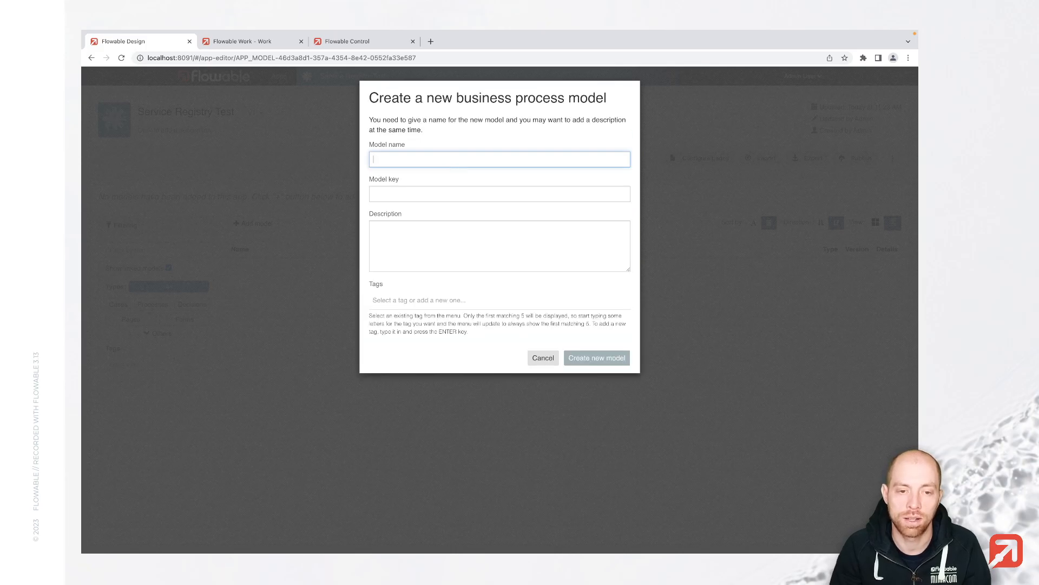
text(Fetch all Items)
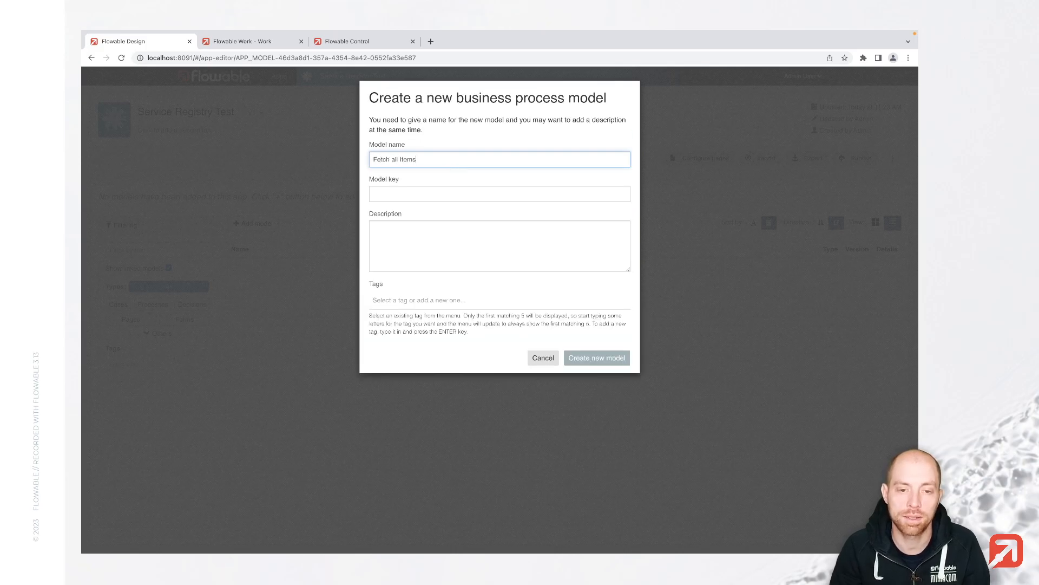
key(Tab)
click(605, 360)
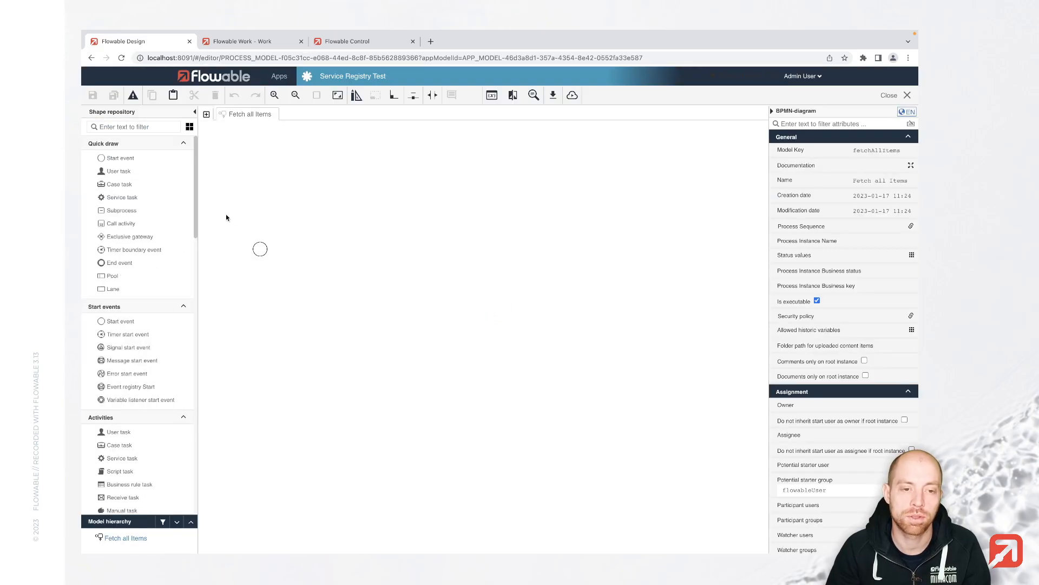
Step: Add an end event connected to the start event and insert a Service registry task on the flow between them
click(257, 255)
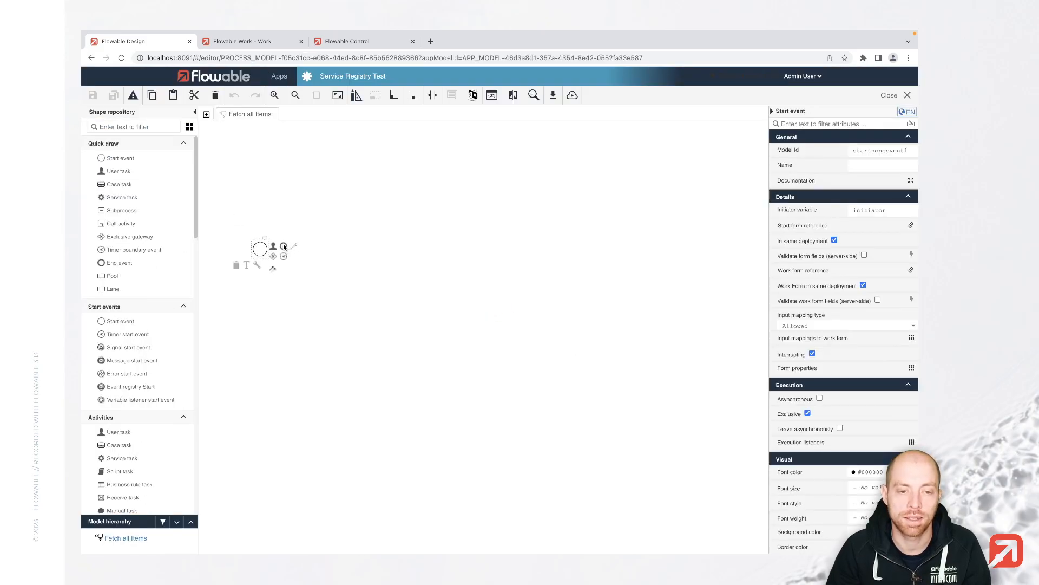
drag(285, 247, 410, 247)
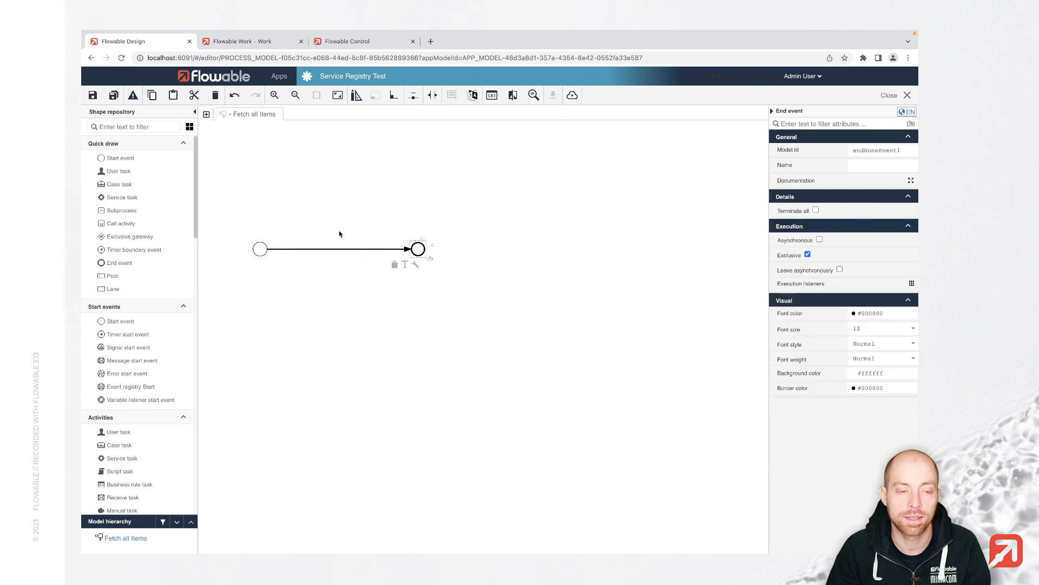
click(117, 127)
text(service reg)
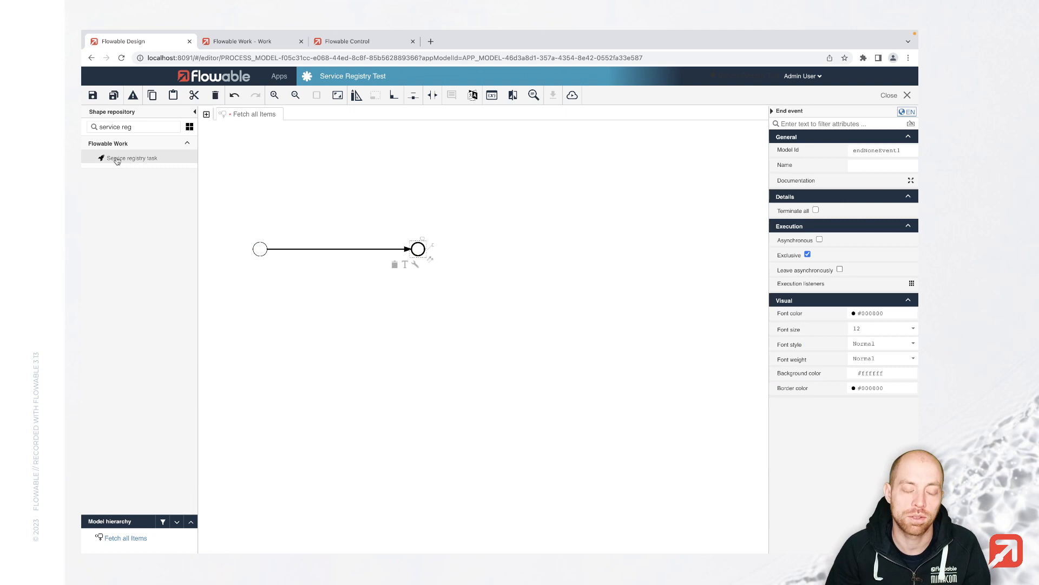
drag(113, 156, 320, 250)
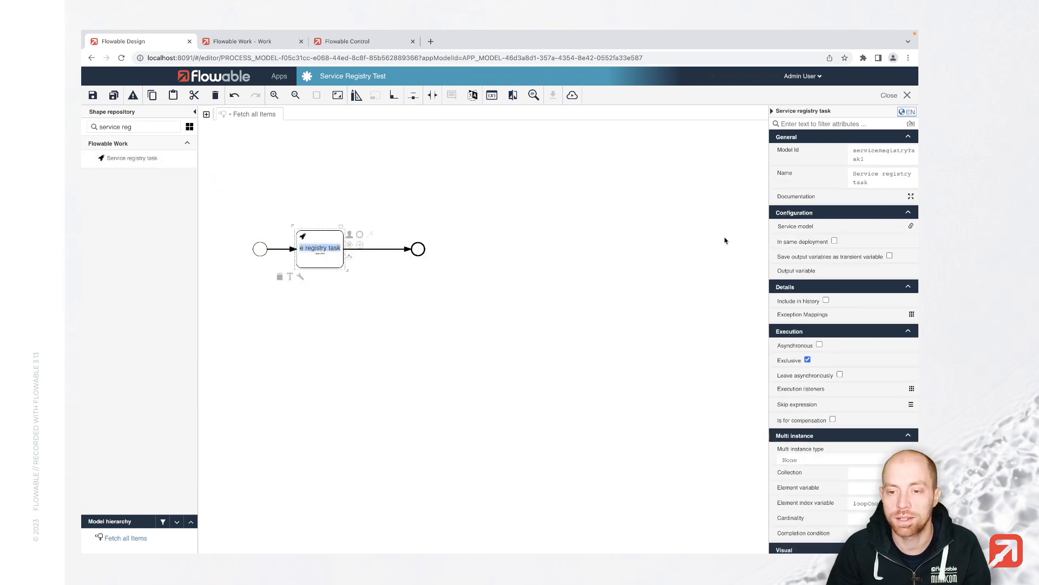
Step: Create a new service model named "Items Service" for the service registry task
click(796, 227)
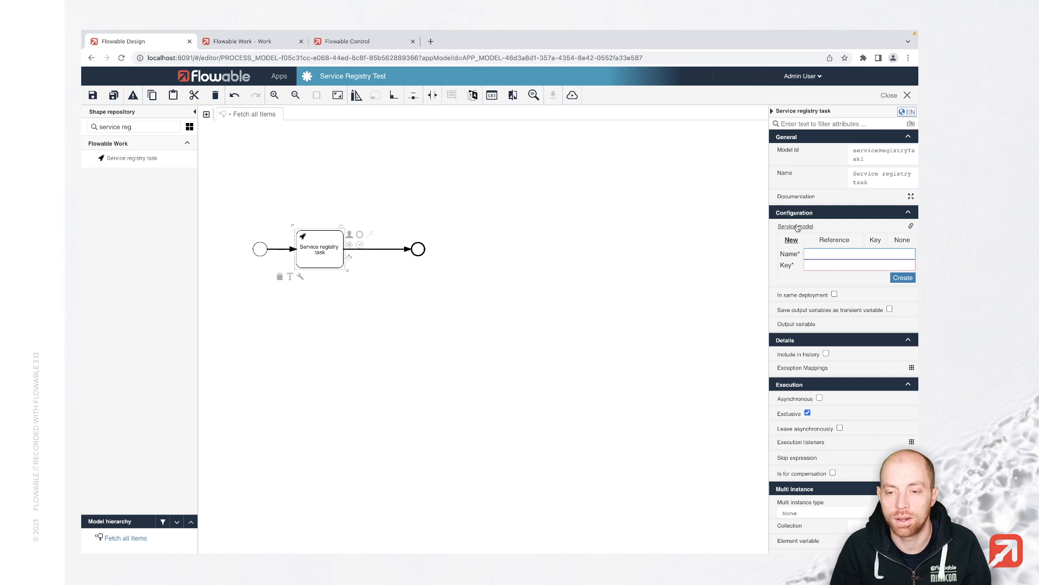
text(Items Servic)
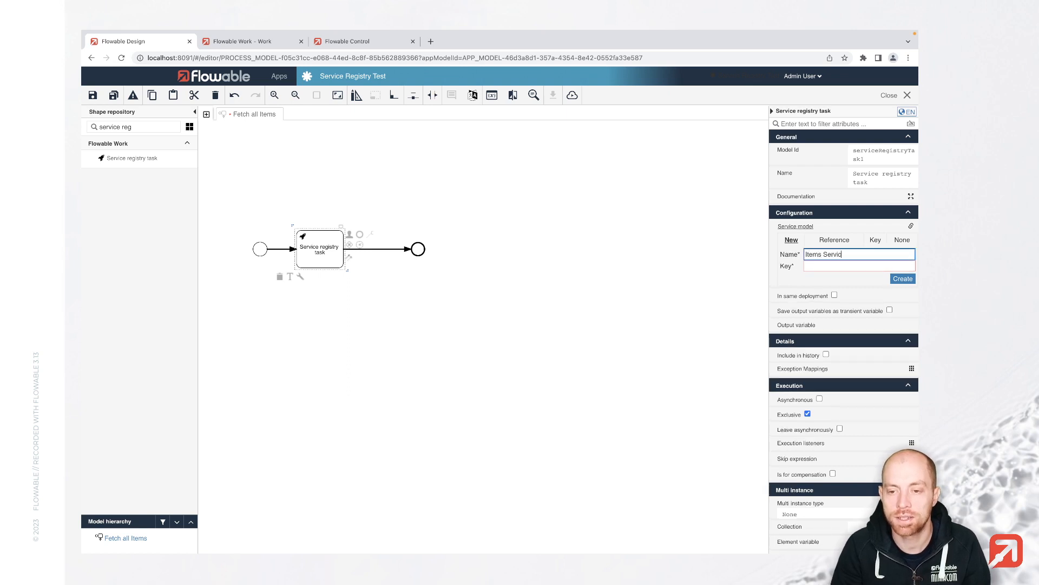
text(e)
key(Tab)
click(904, 280)
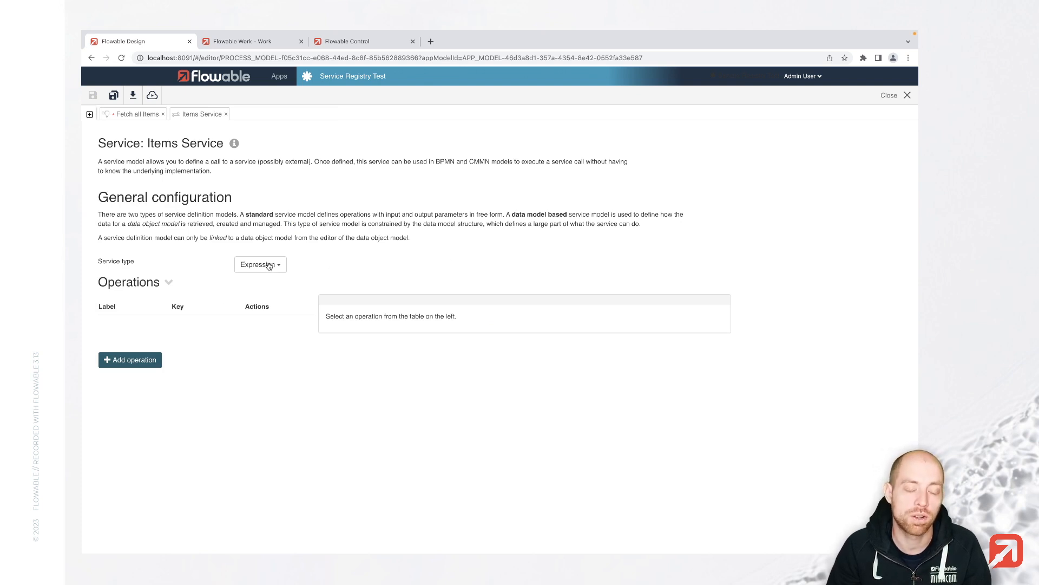
click(269, 266)
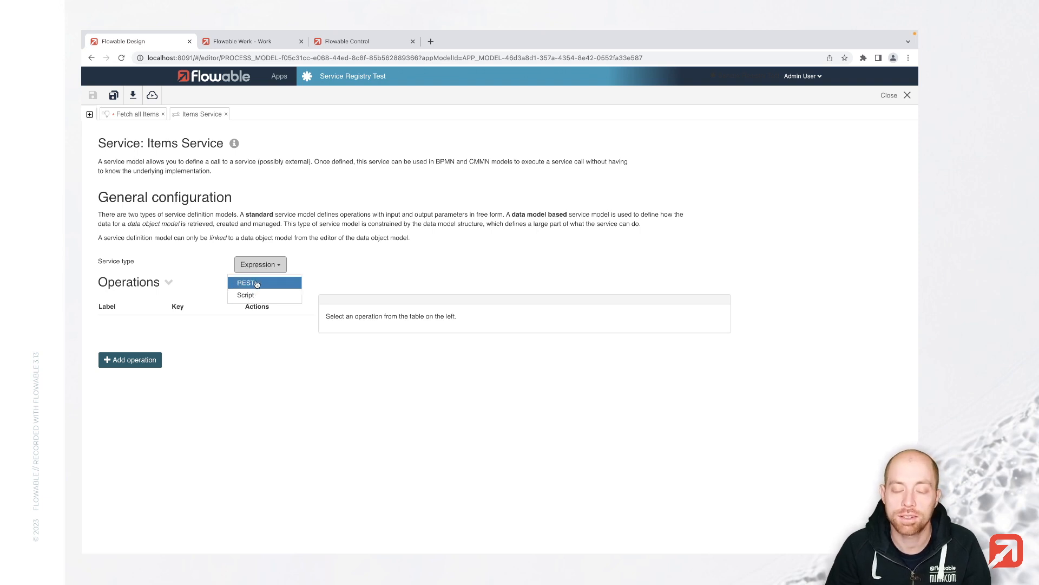
click(257, 283)
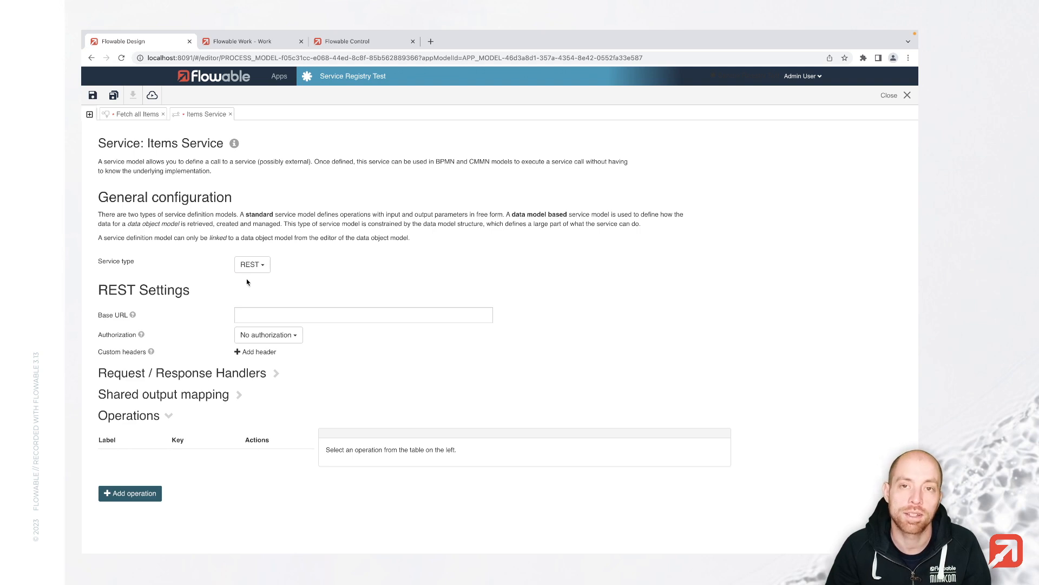
click(273, 316)
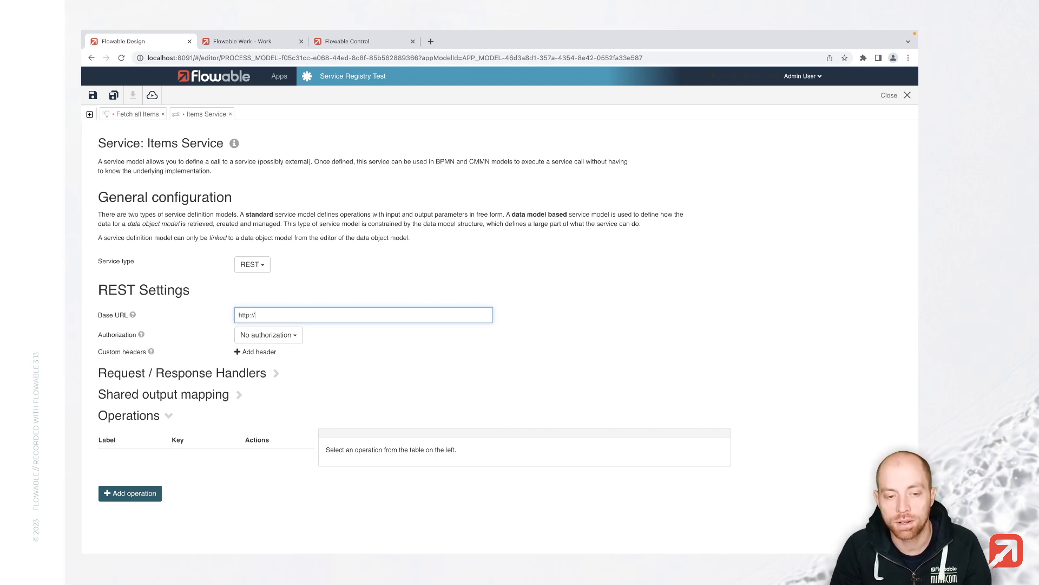
text(host)
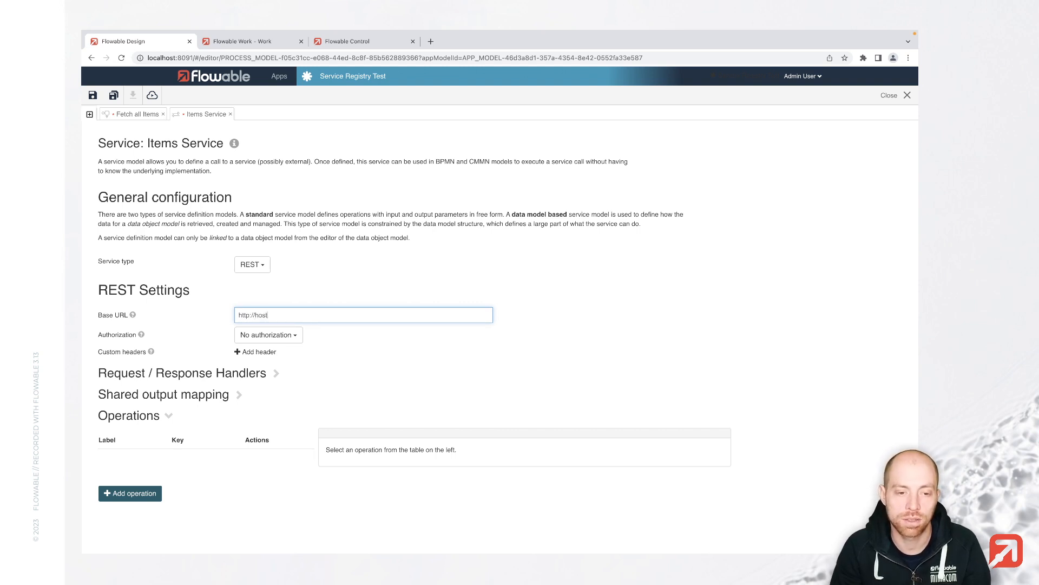
text(.docker.intern)
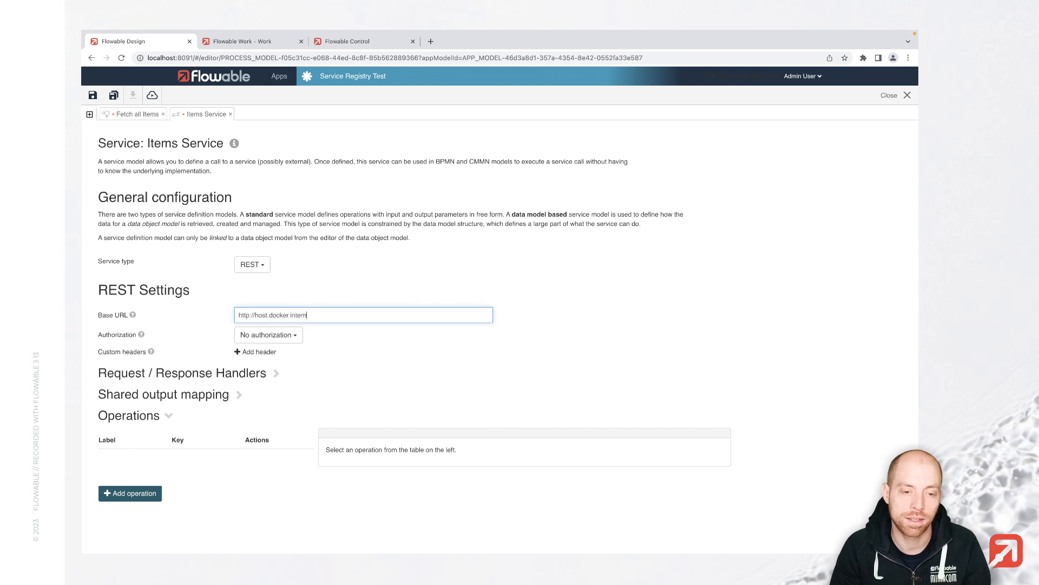
text(al:3000)
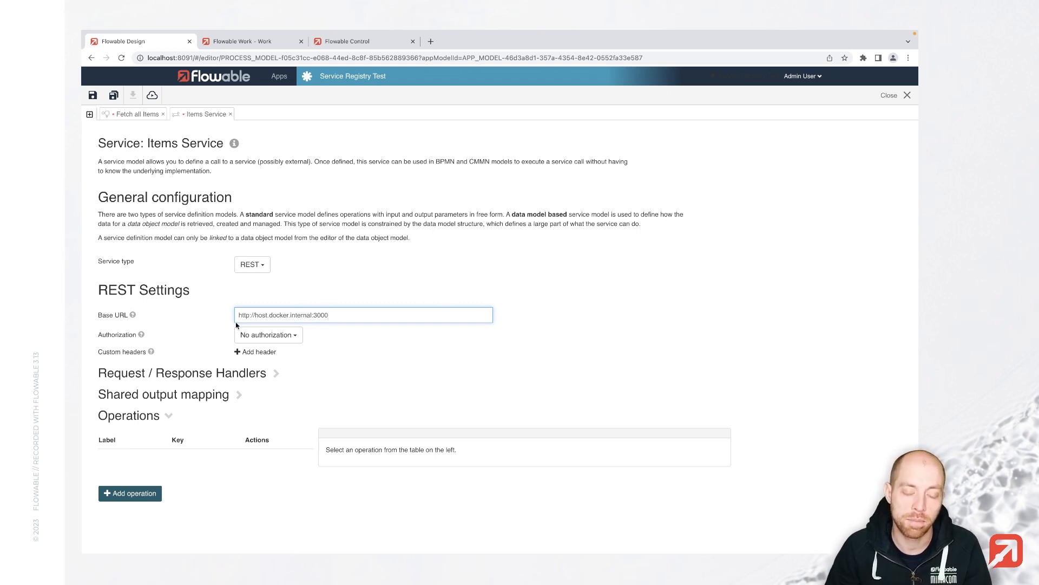
drag(330, 315, 196, 317)
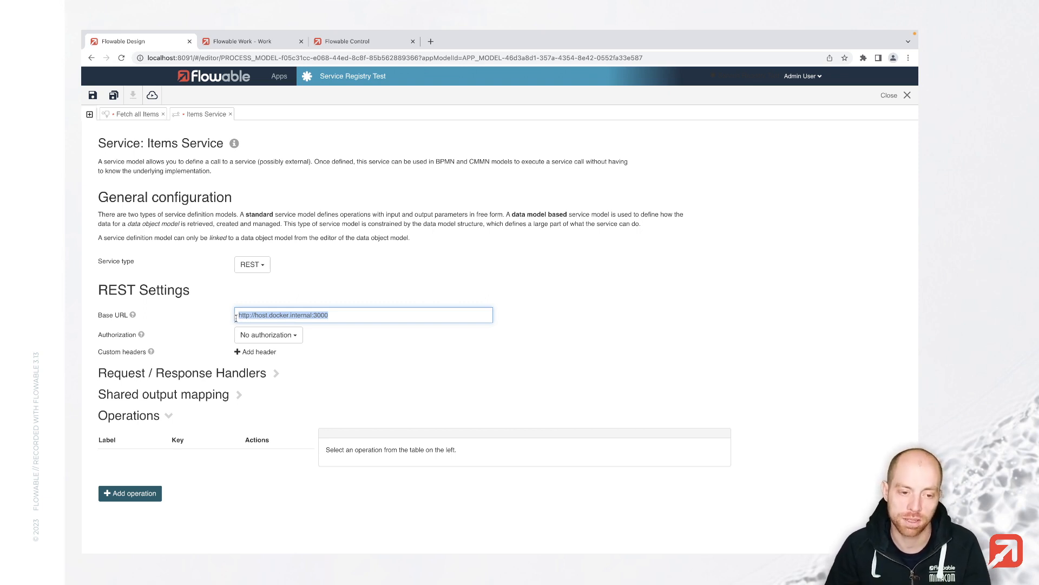
Step: Examine the shared request and response handler settings of the service
scroll(187, 412, down, 2)
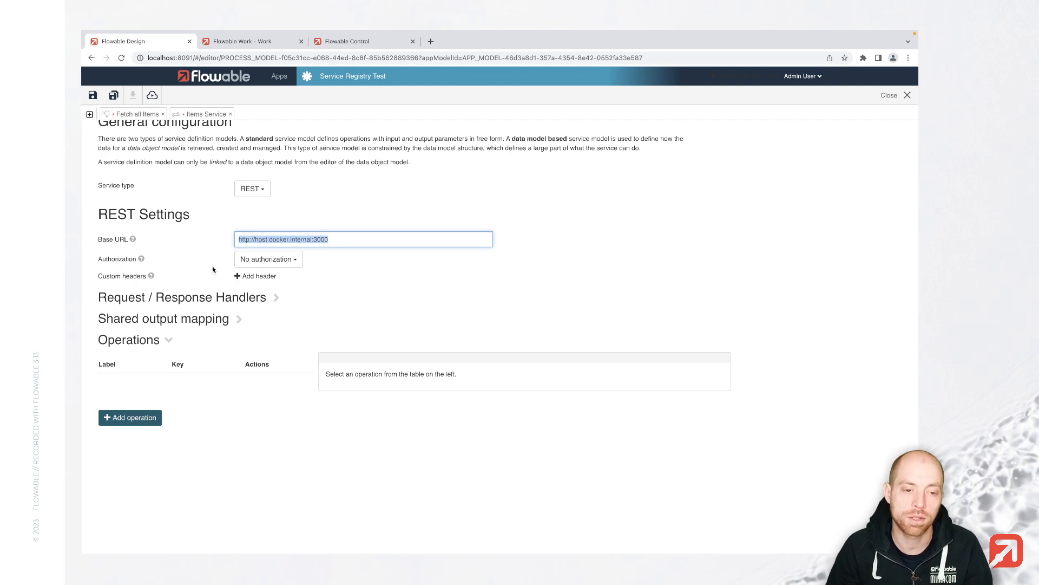
click(207, 300)
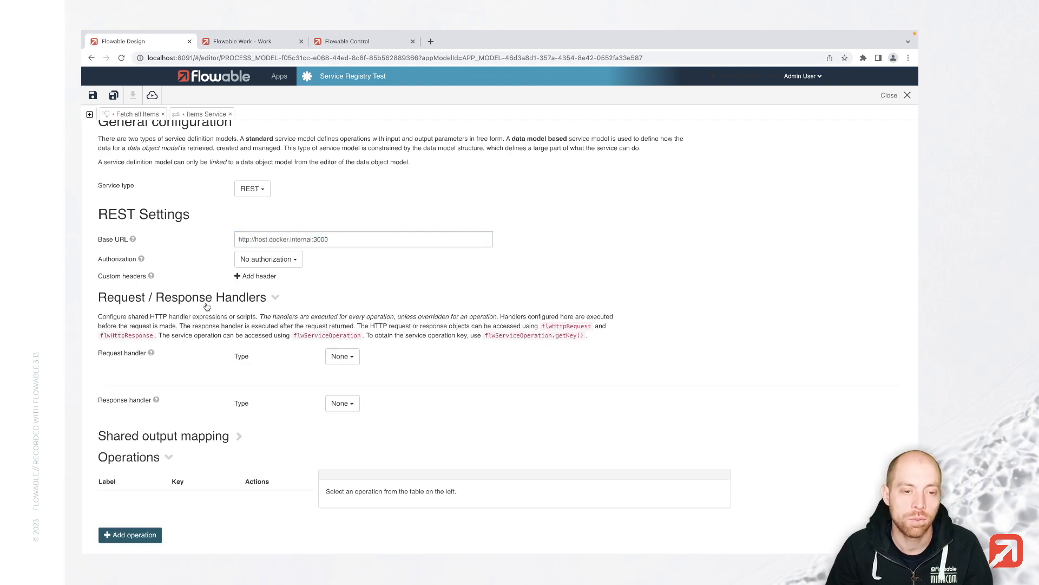
scroll(207, 404, down, 1)
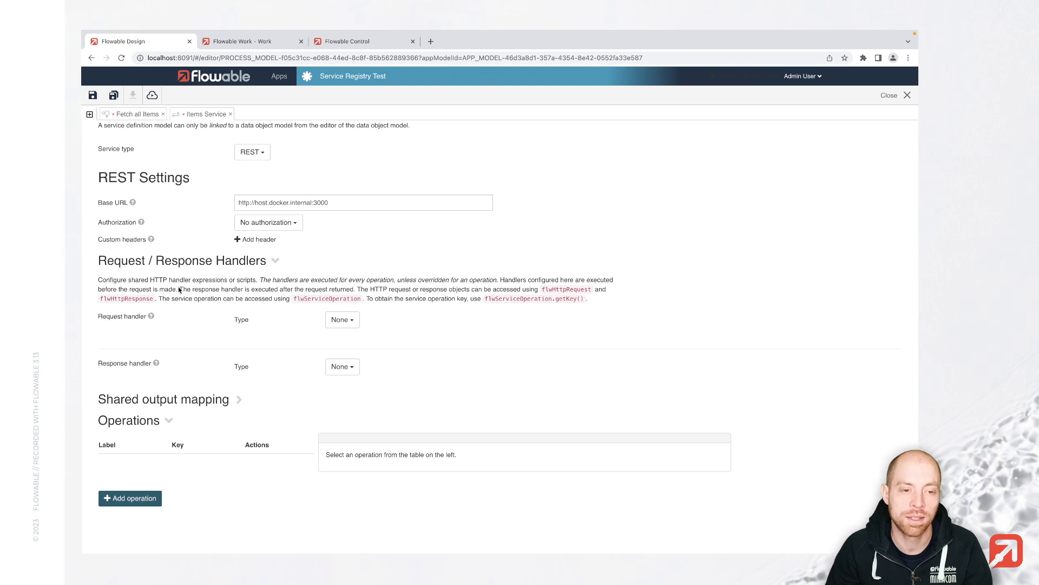
click(206, 260)
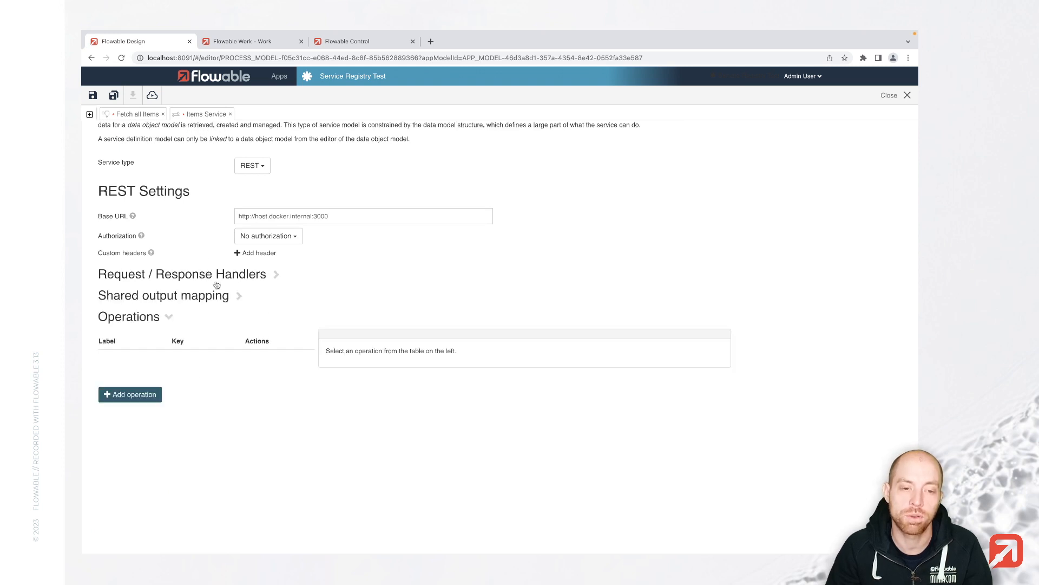
Step: Add a String output parameter labelled "Name", with the name "name", to the shared output mapping
click(172, 298)
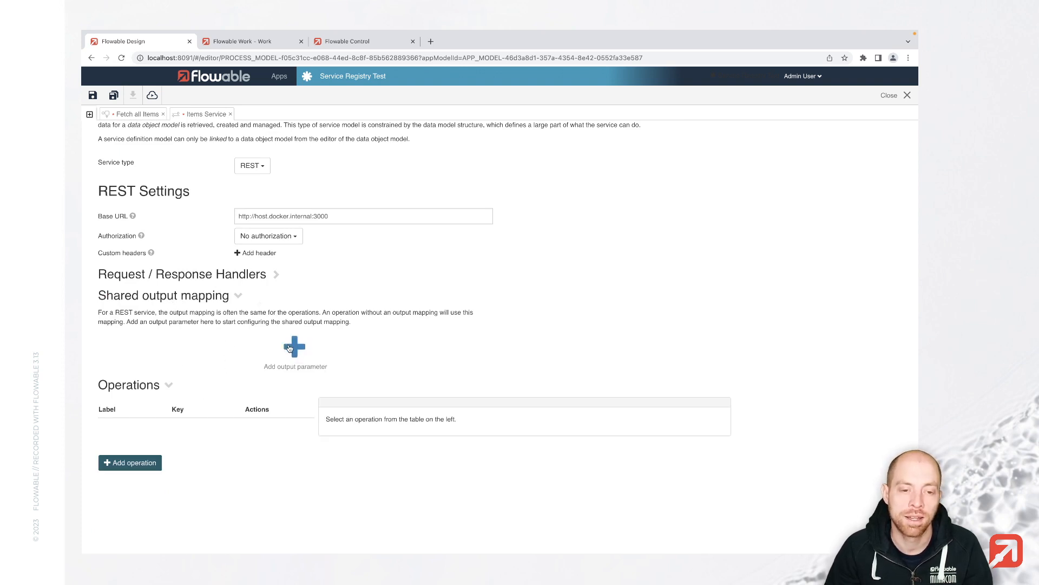
click(297, 372)
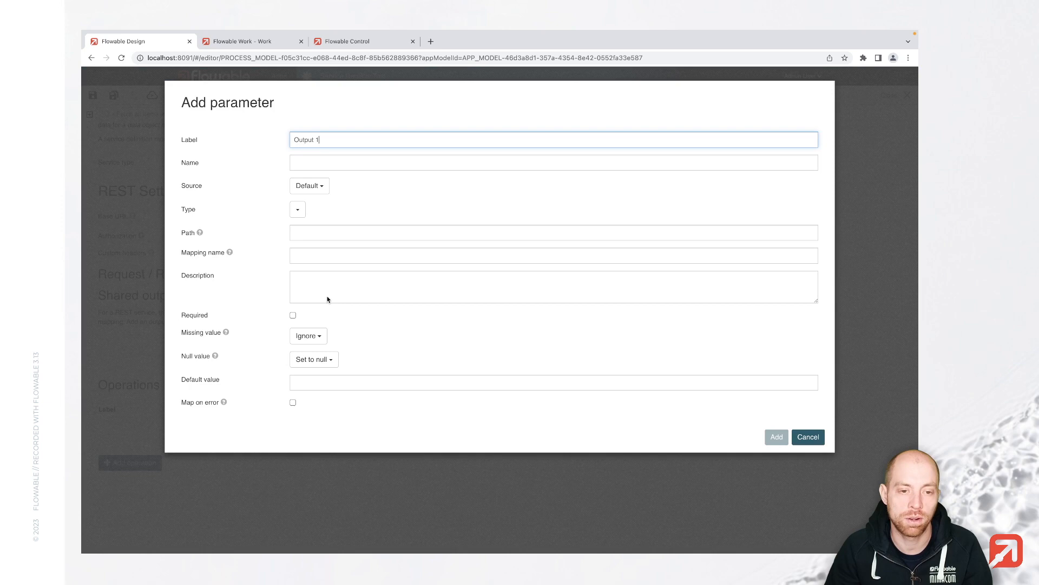
double_click(329, 139)
key(ctrl+a)
text(Name)
key(Tab)
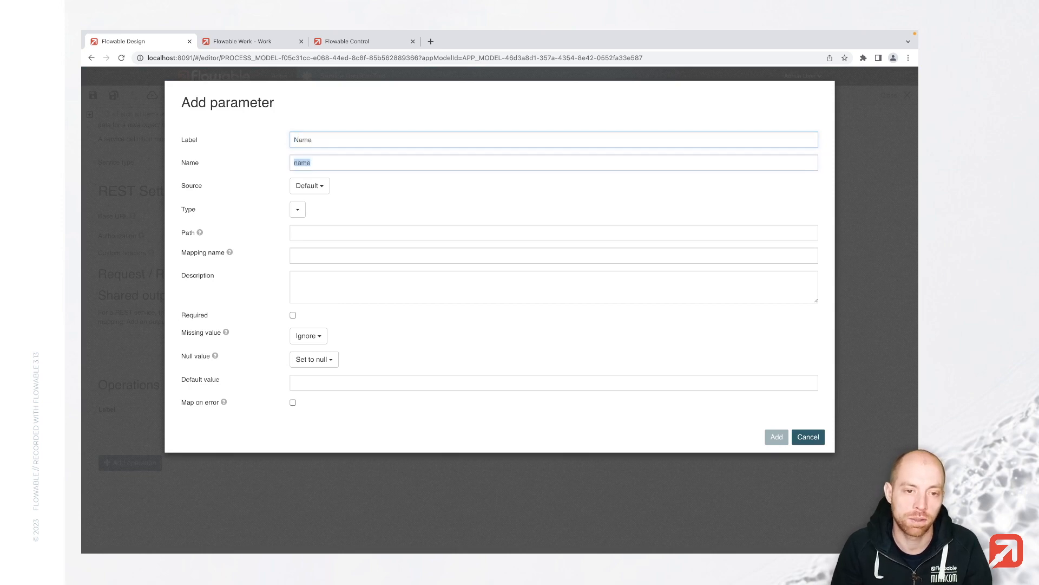
click(298, 209)
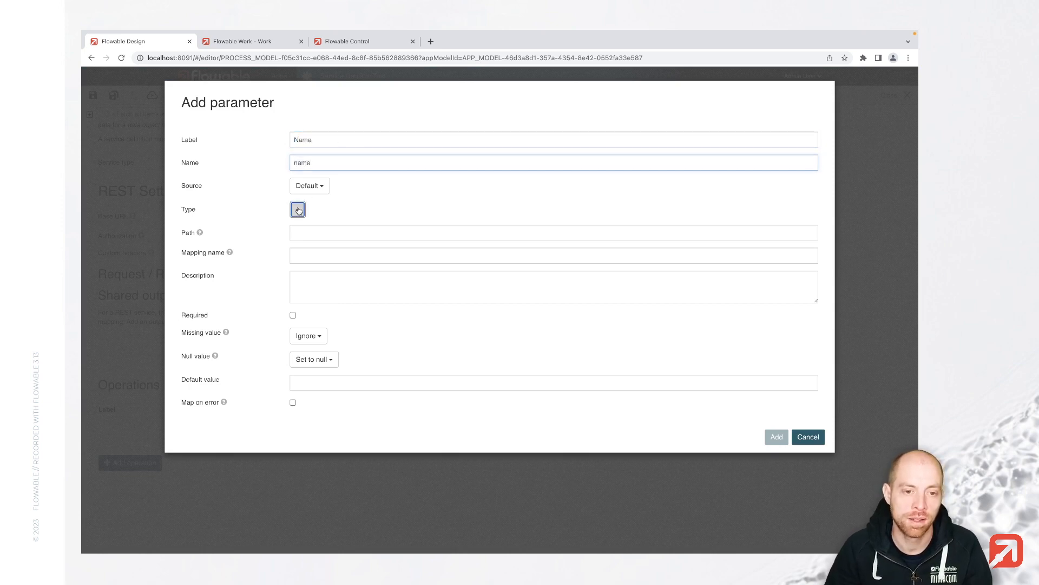
click(309, 230)
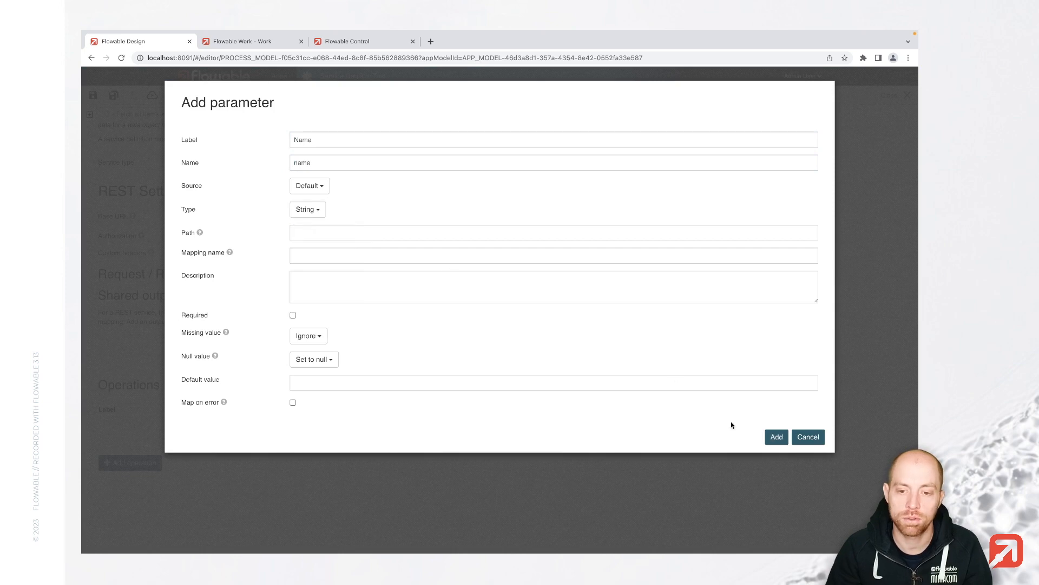
click(770, 439)
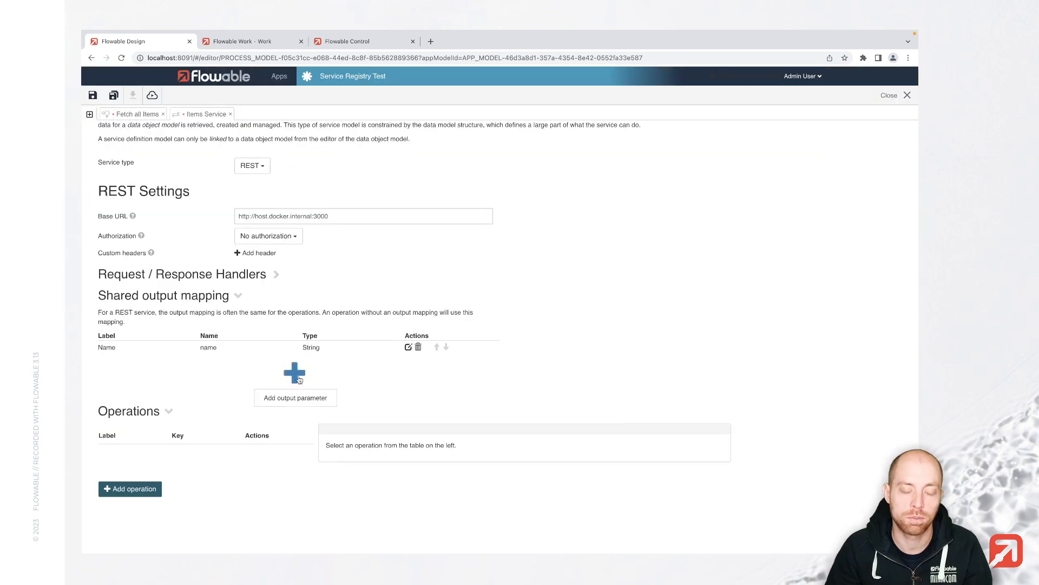
Step: Add a String output parameter labelled "Description", with the name "description", to the shared output mapping
click(295, 397)
text(Des)
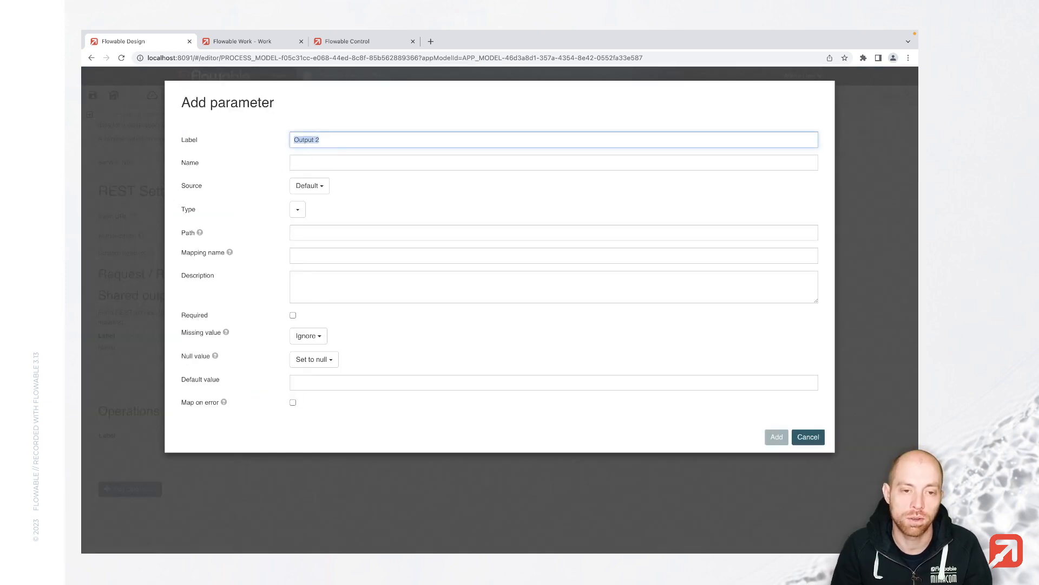
text(cription)
key(Tab)
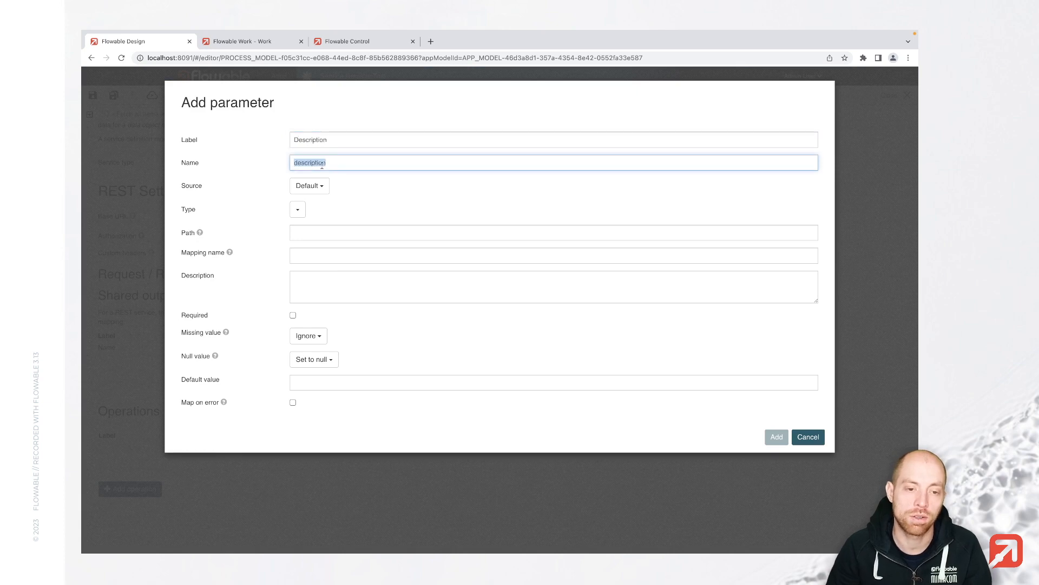
click(298, 209)
click(302, 228)
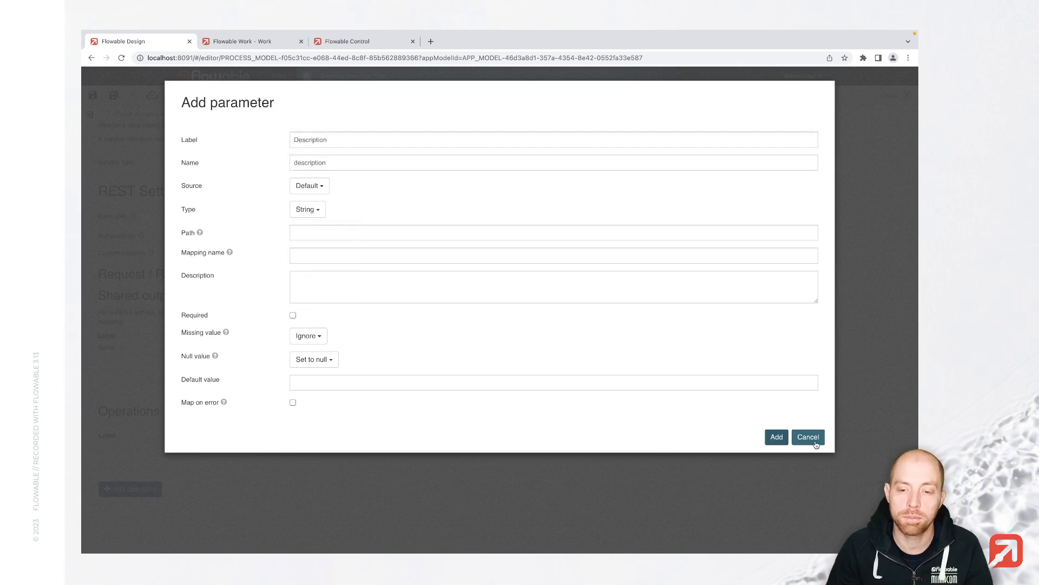
click(777, 437)
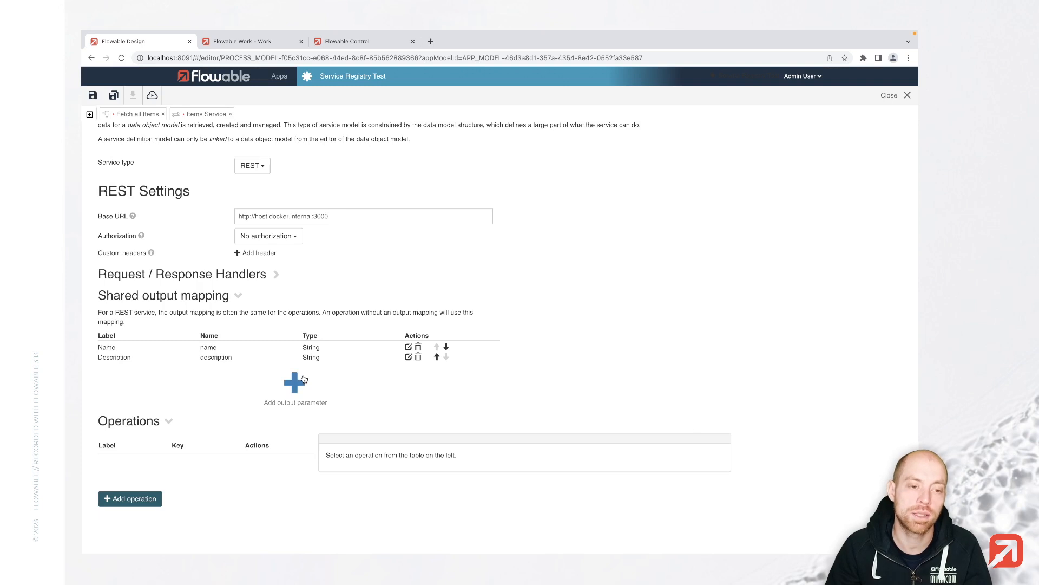
Step: Add a Long output parameter labelled "Id", with the name "id", to the shared output mapping and move it to the top of the list
click(298, 407)
key(super+a)
key(BackSpace)
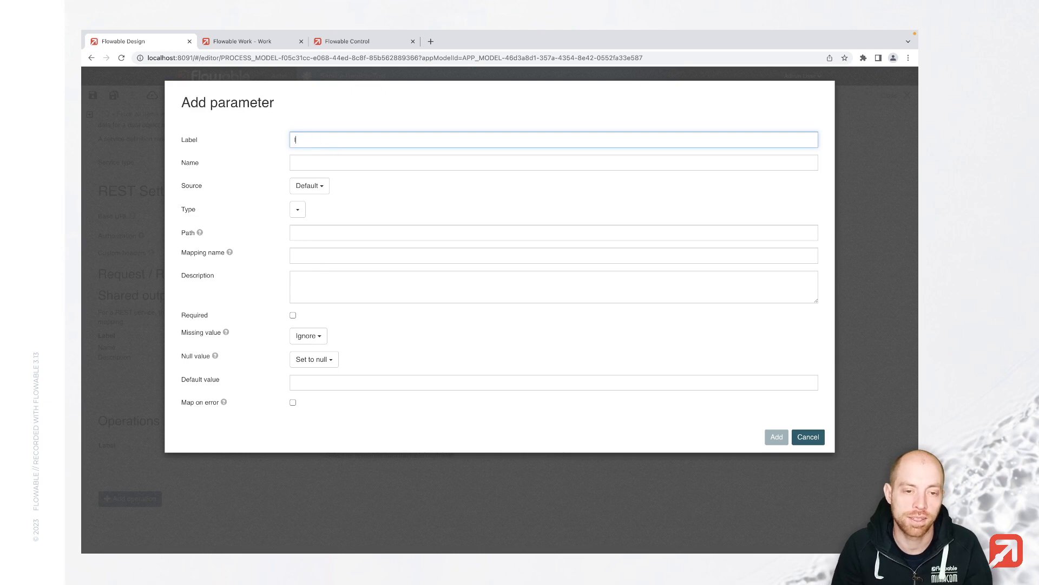
text(Id)
key(Tab)
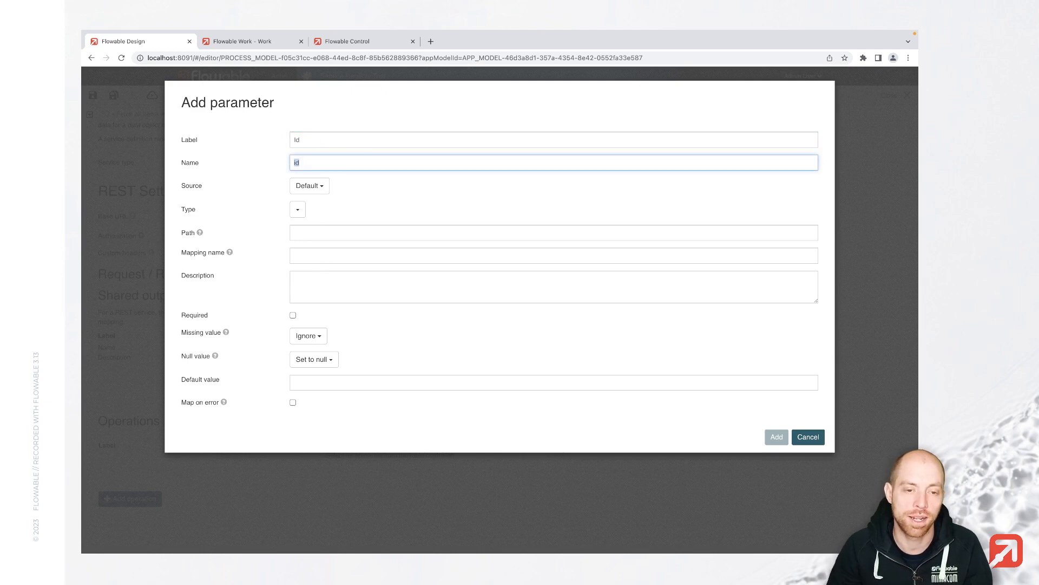
click(297, 210)
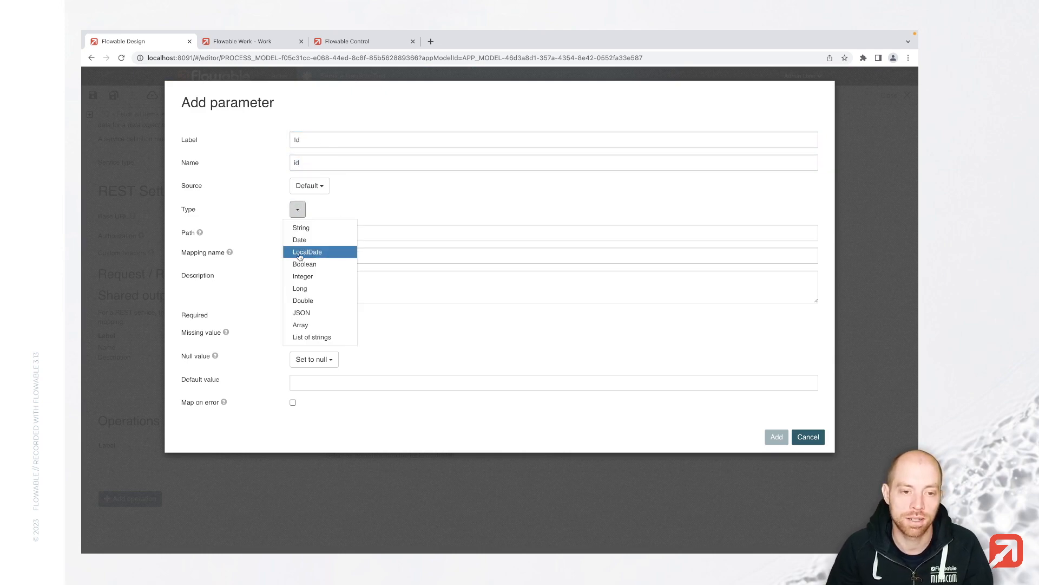
click(306, 288)
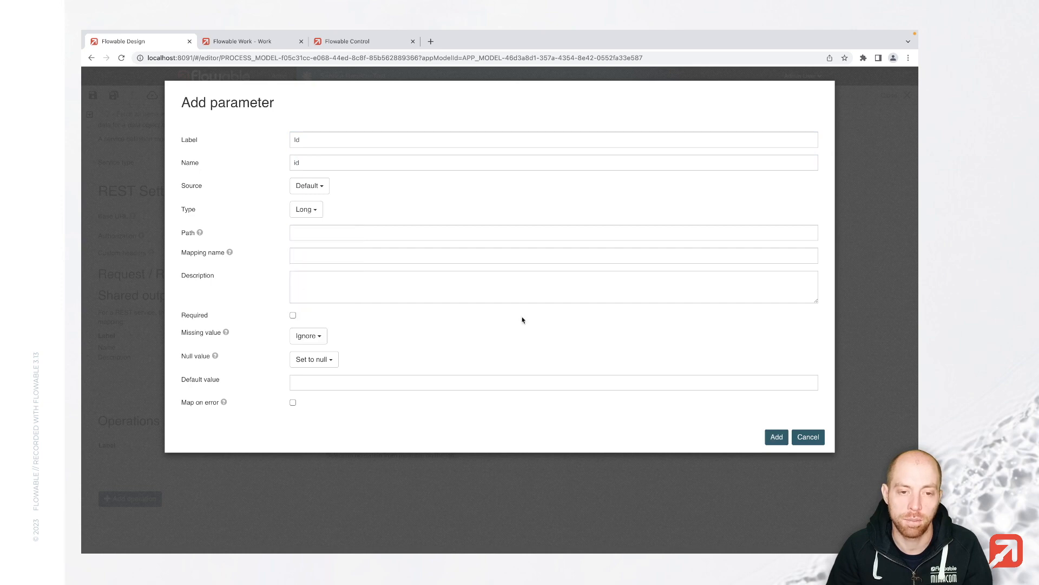
click(777, 437)
click(437, 366)
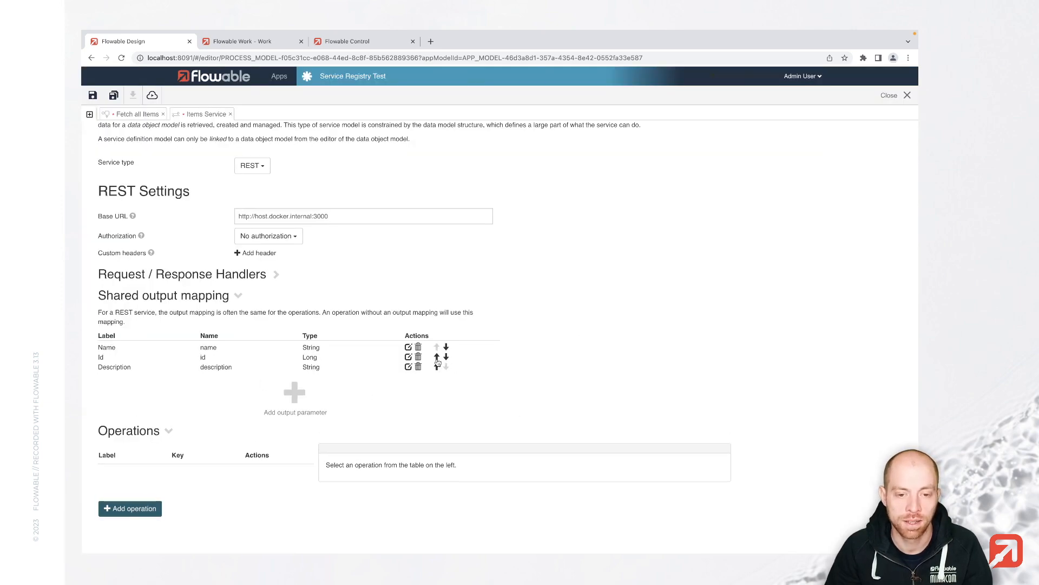
click(437, 357)
Step: Start a new service operation labelled "Fetch all" with the key "fetchAll"
scroll(195, 371, down, 1)
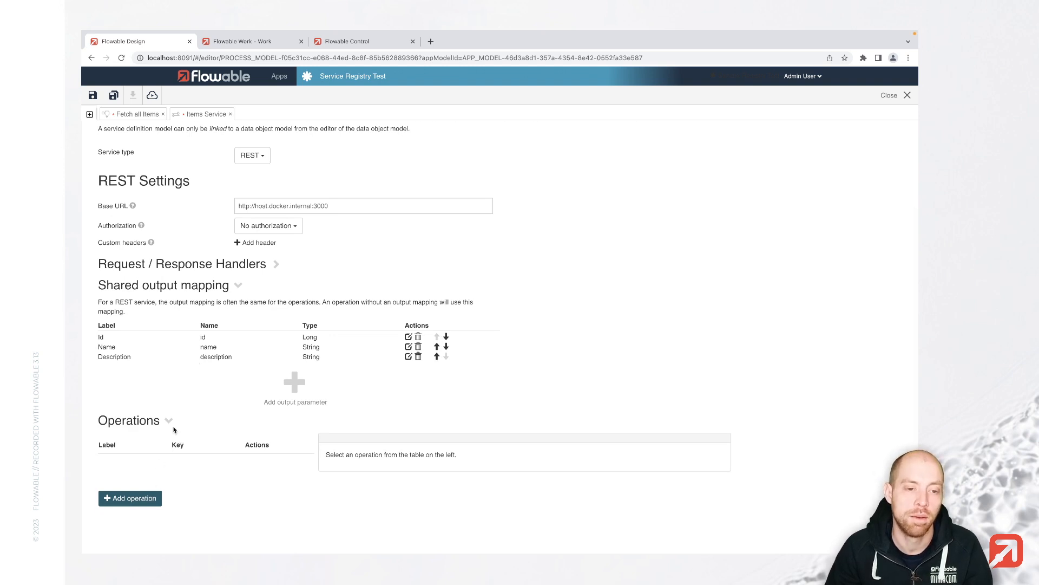
click(130, 498)
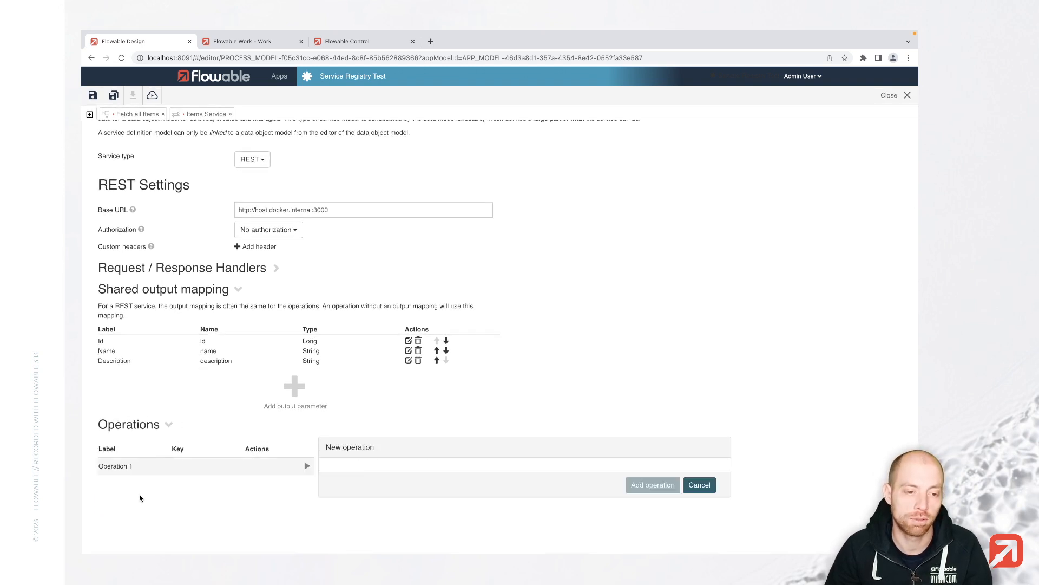
scroll(346, 458, down, 5)
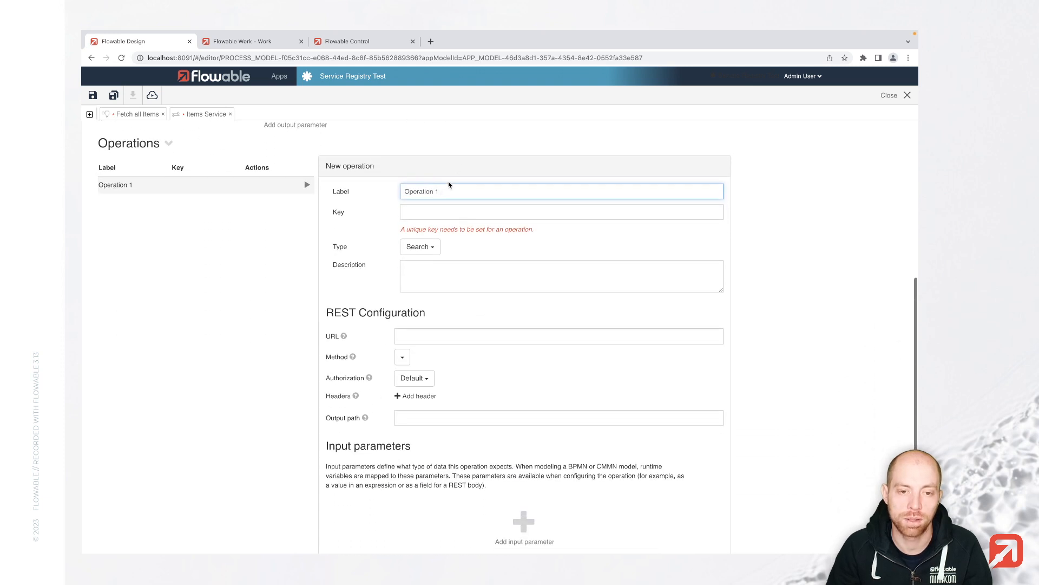
triple_click(454, 185)
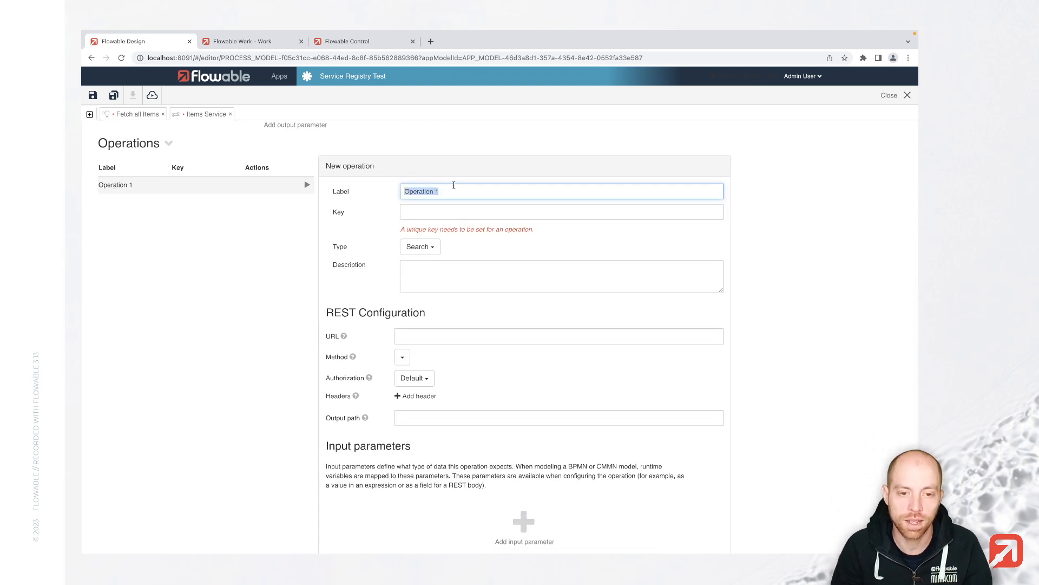
text(Fetch all)
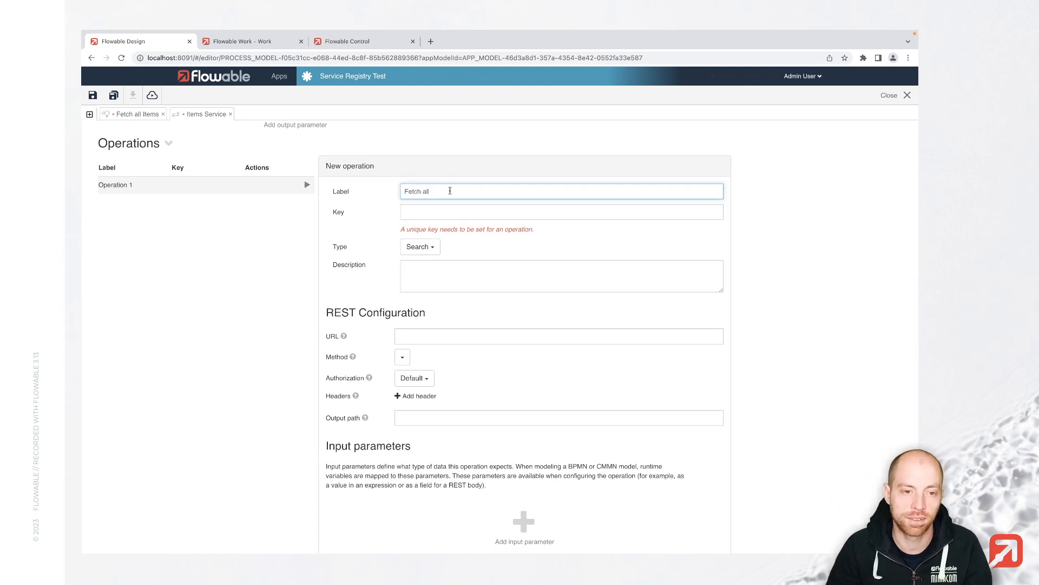
click(442, 209)
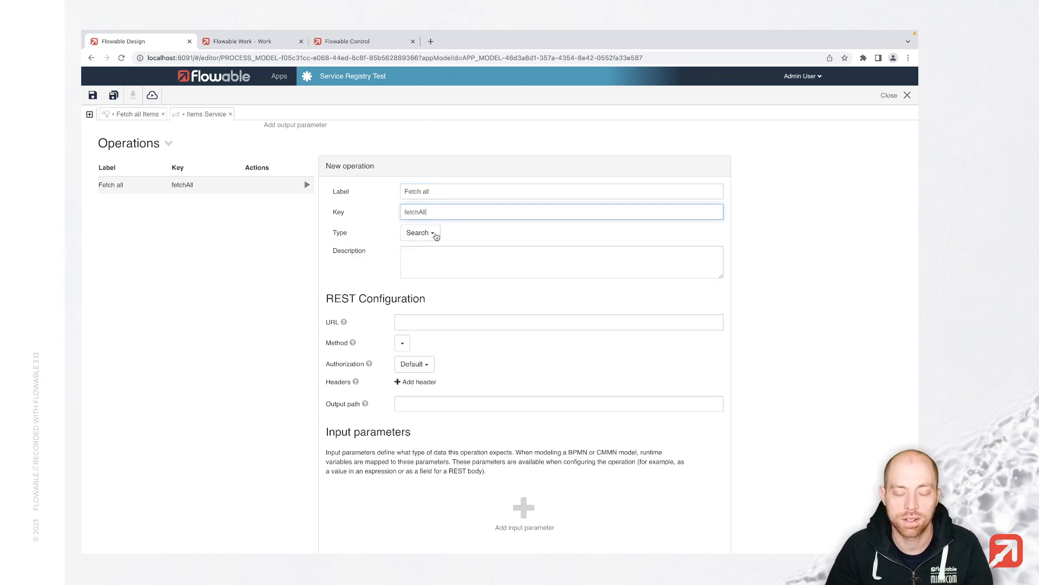
Step: Set the Fetch all operation's URL to /items and its method to GET
scroll(398, 316, down, 1)
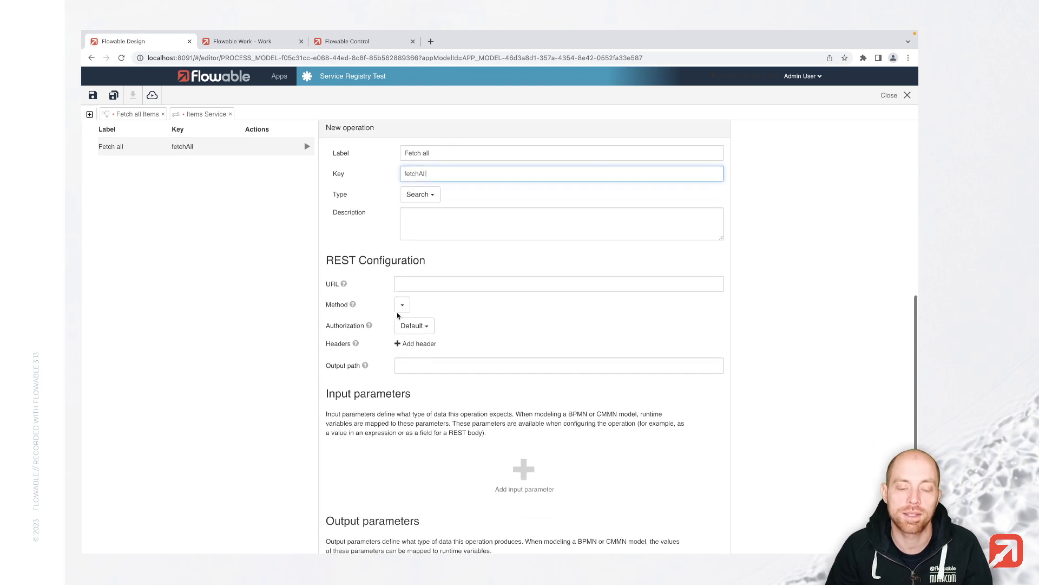
click(424, 279)
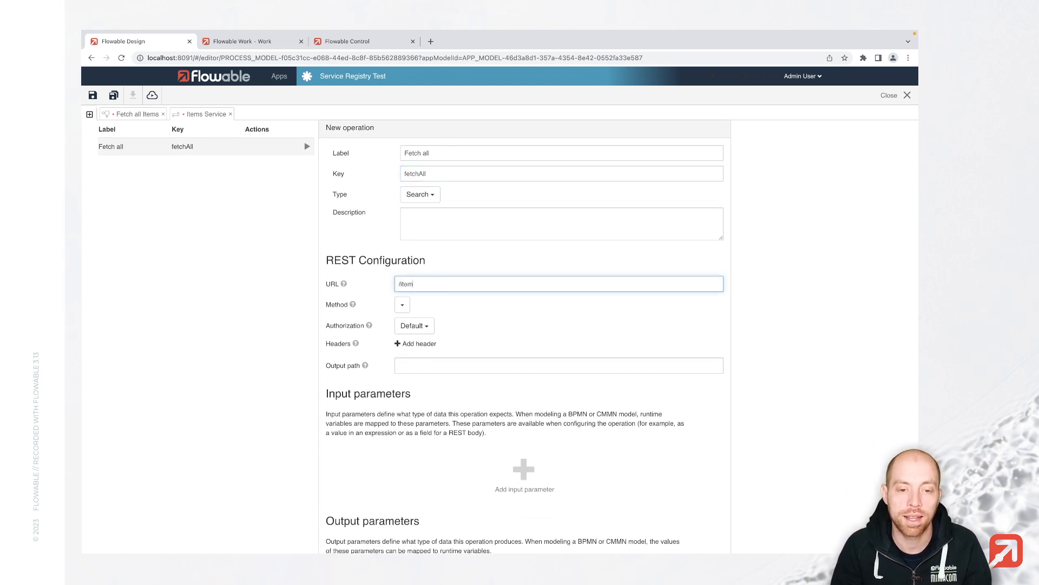
triple_click(418, 282)
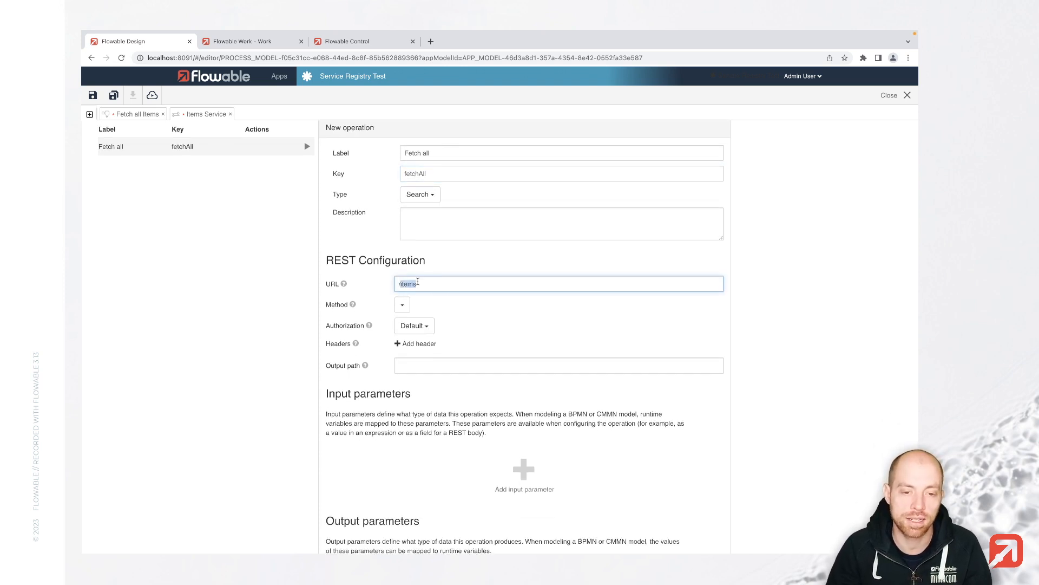
scroll(418, 282, up, 3)
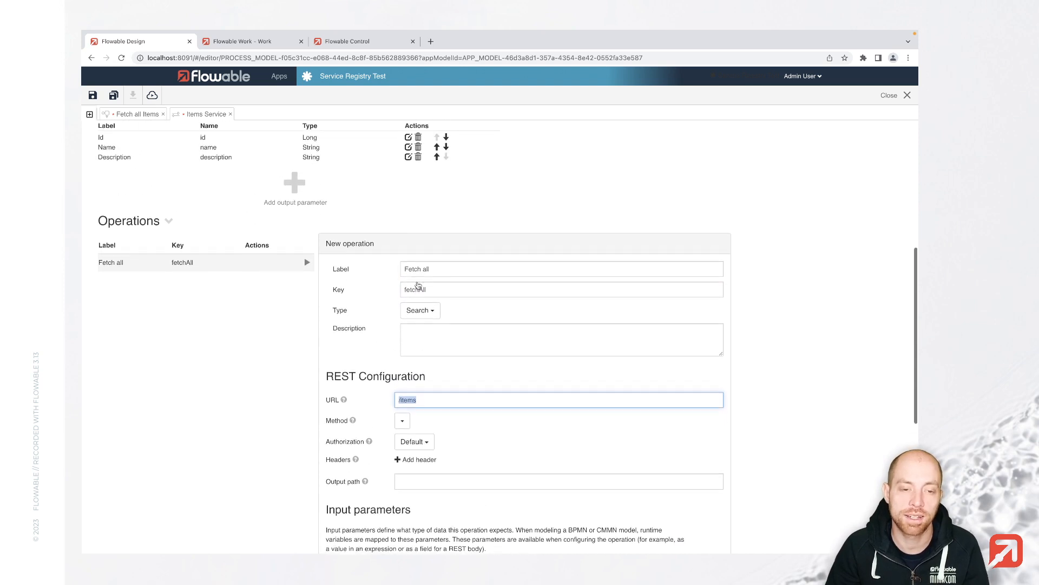
scroll(417, 280, up, 4)
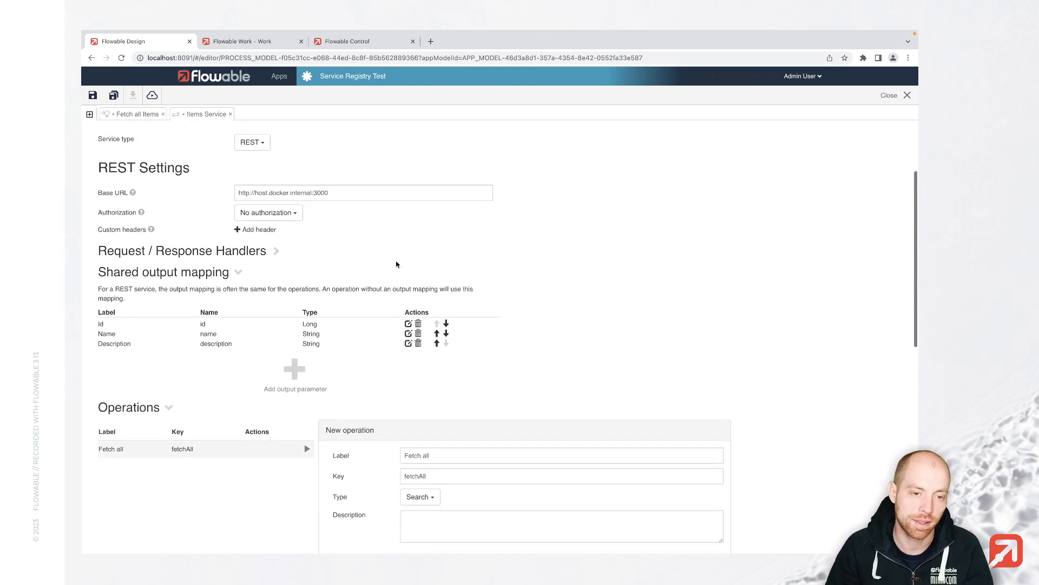
click(294, 202)
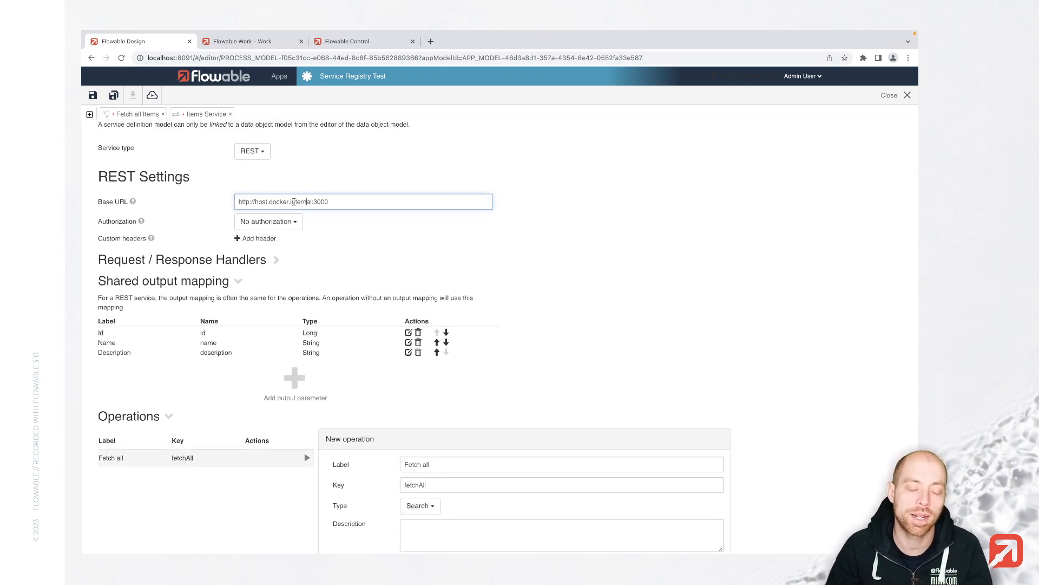
scroll(295, 203, down, 5)
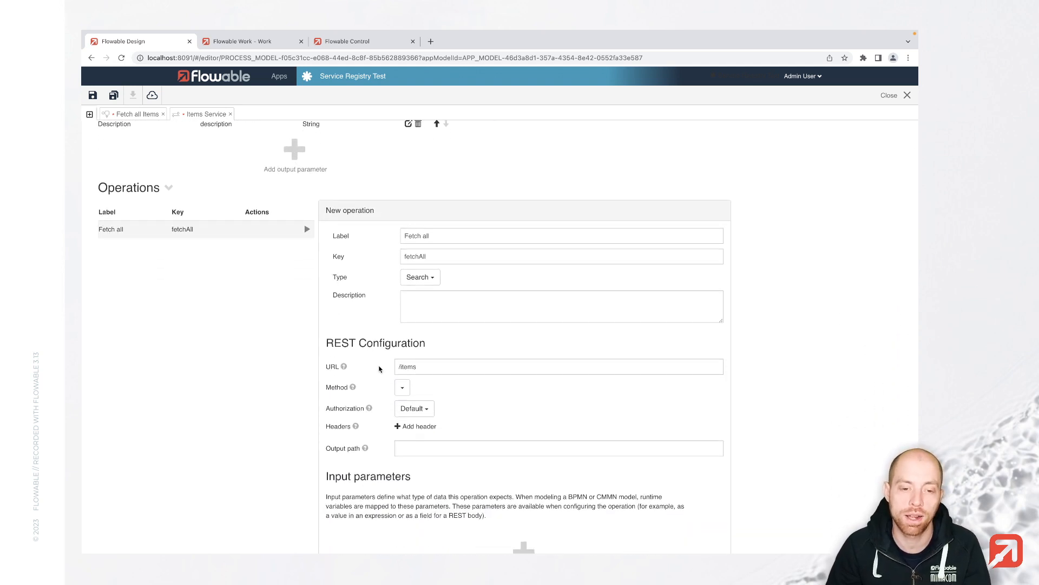
click(406, 387)
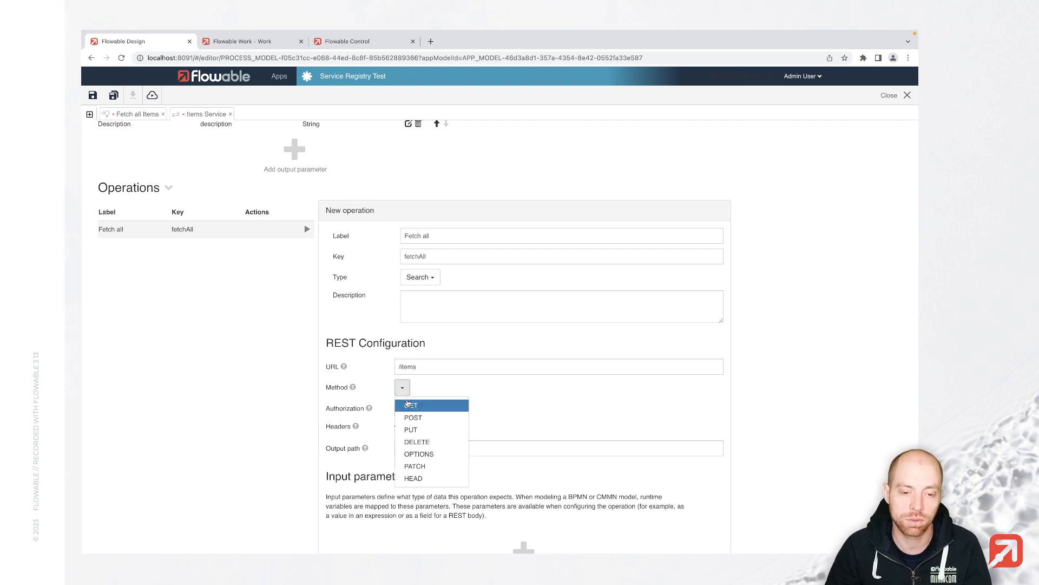
click(407, 401)
Step: Review the operation's input and output parameter sections against the service's shared output mapping
scroll(389, 345, down, 1)
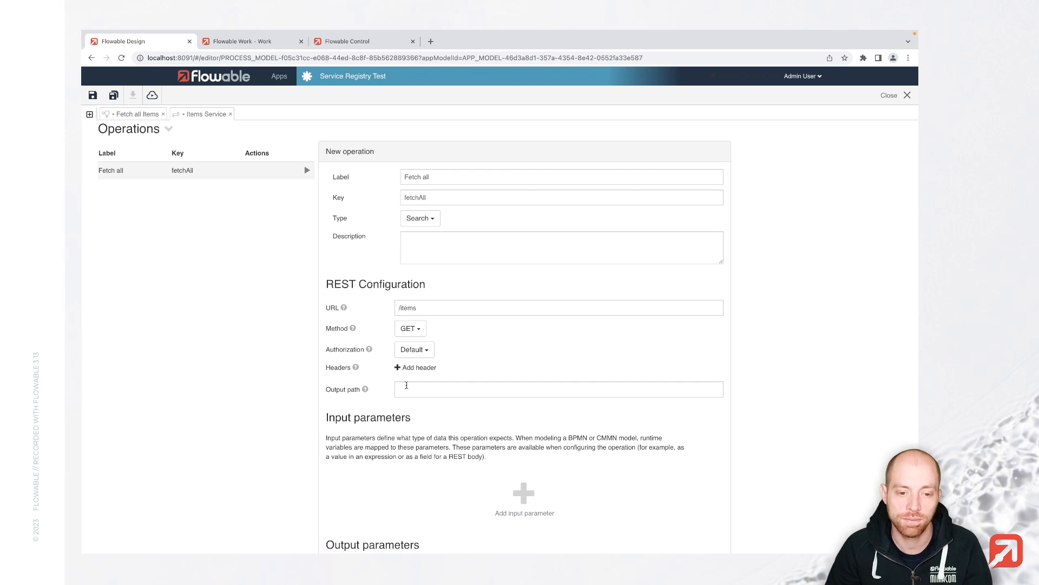
scroll(403, 381, down, 1)
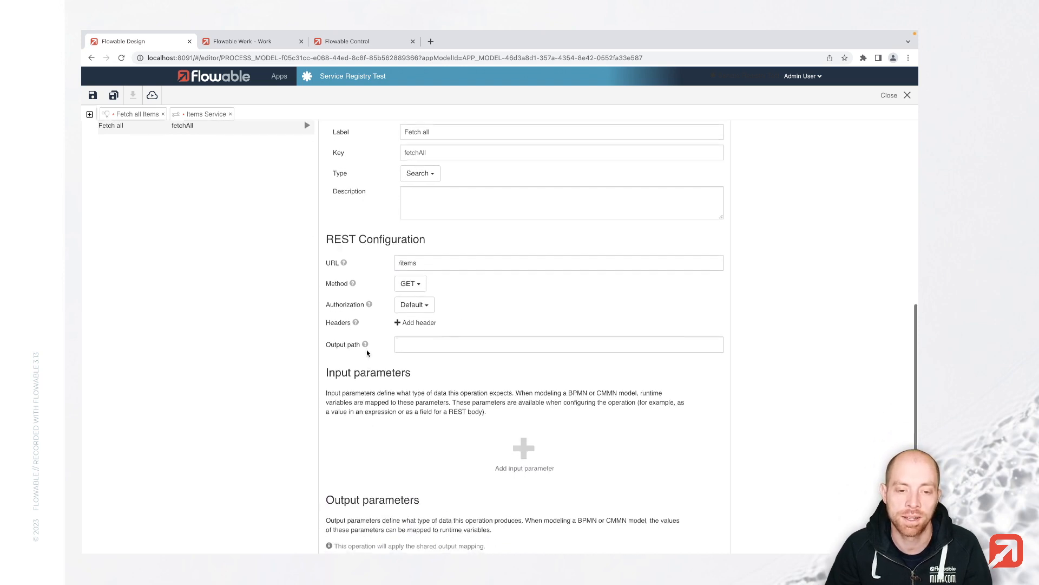
scroll(367, 353, down, 3)
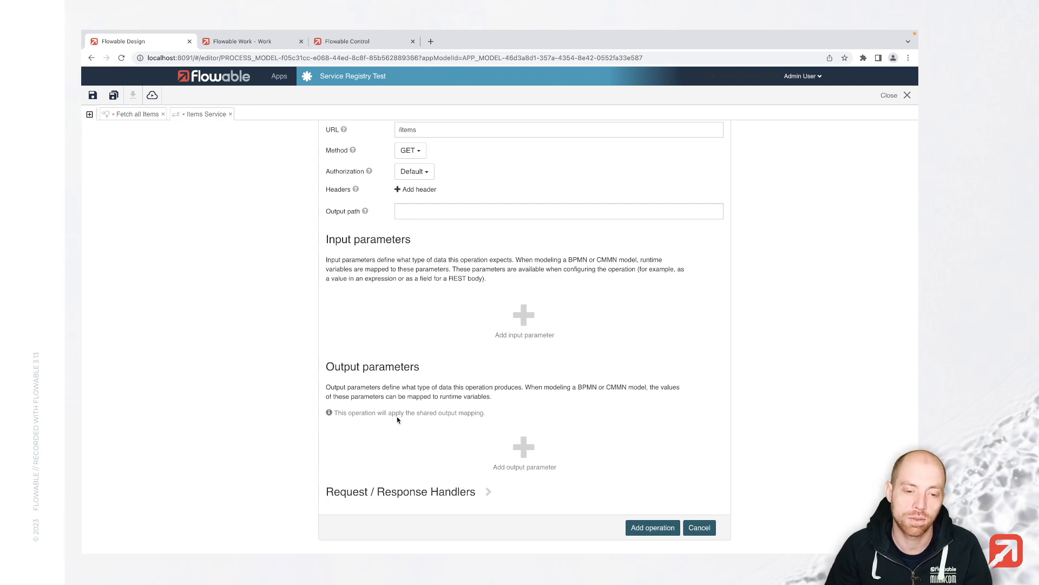
scroll(398, 417, up, 10)
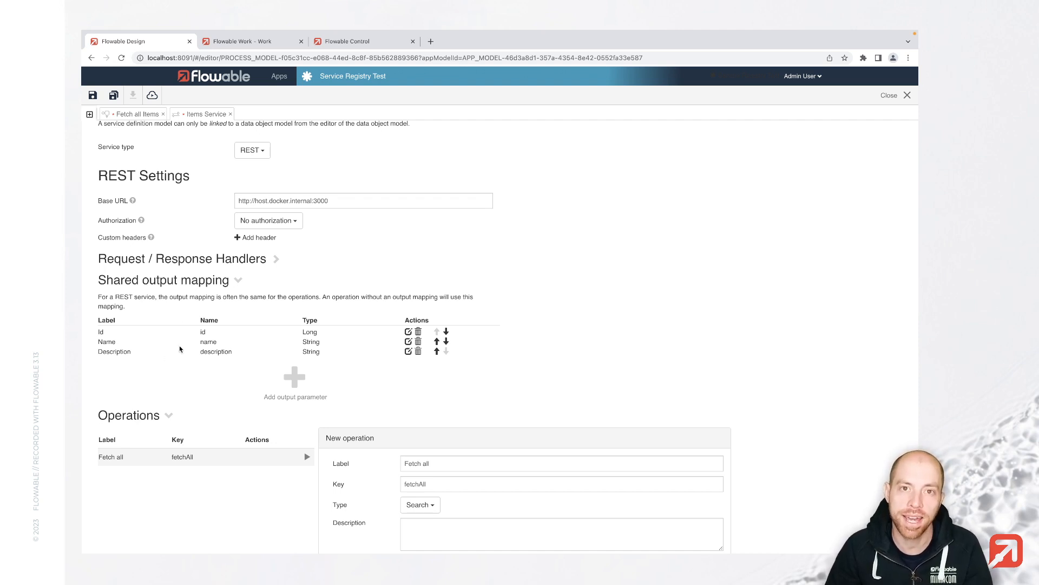
scroll(180, 350, down, 2)
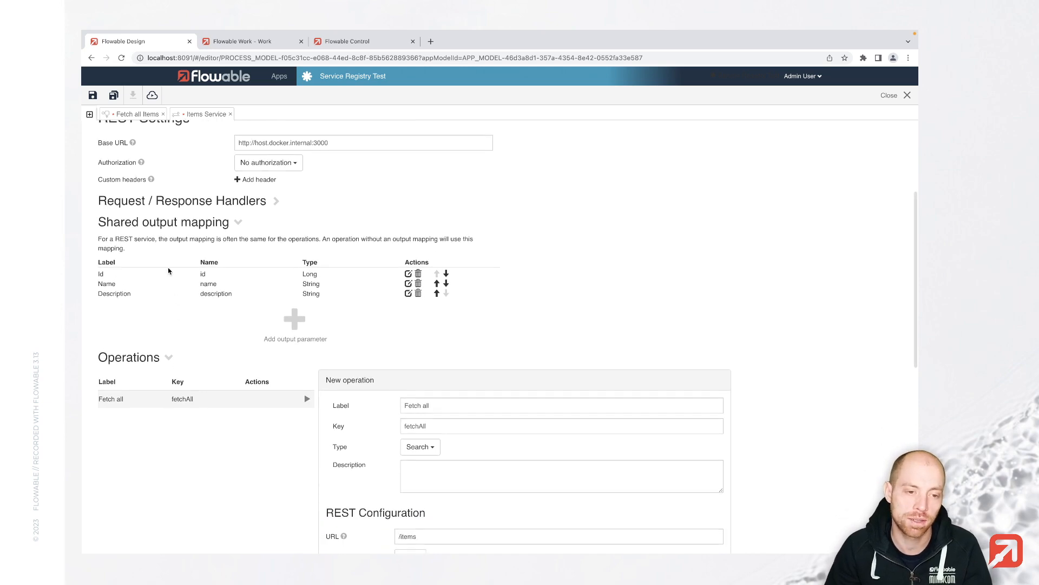
scroll(163, 262, down, 5)
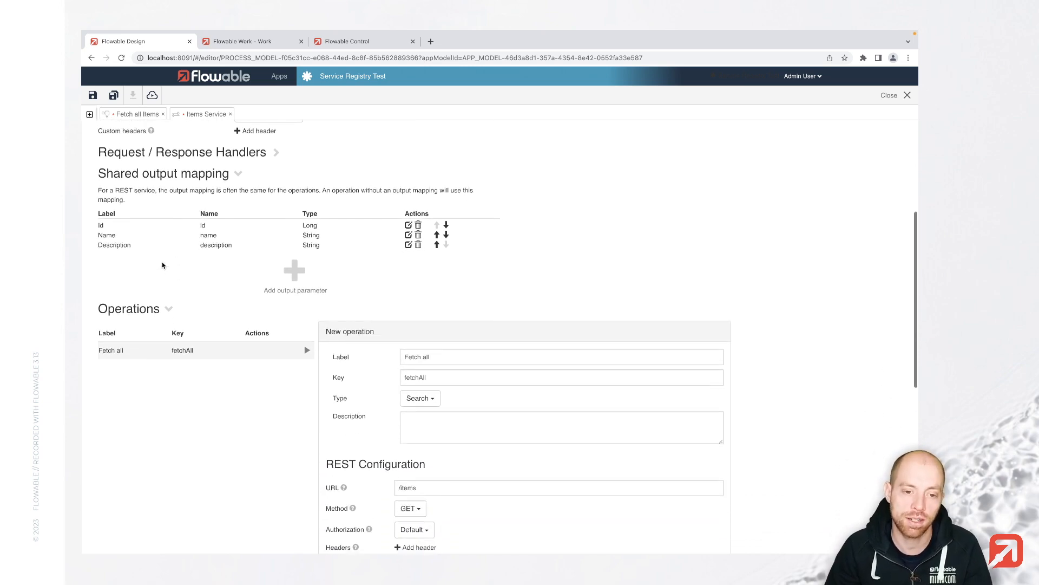
Step: Give the operation a JSON output parameter labelled "Data", with the name "data", and add the finished operation to the service
scroll(164, 266, down, 4)
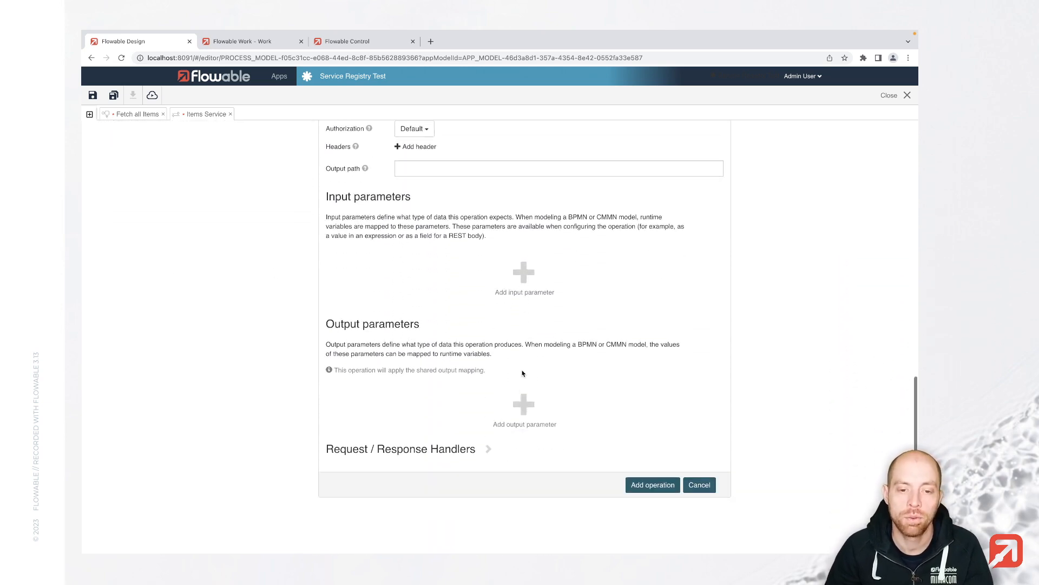
click(523, 406)
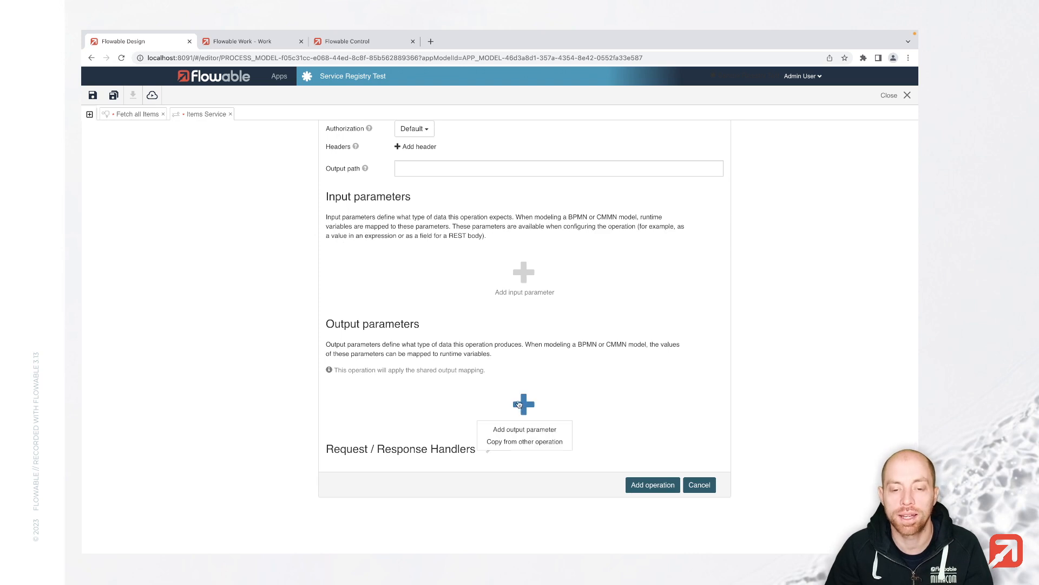
click(523, 430)
triple_click(335, 142)
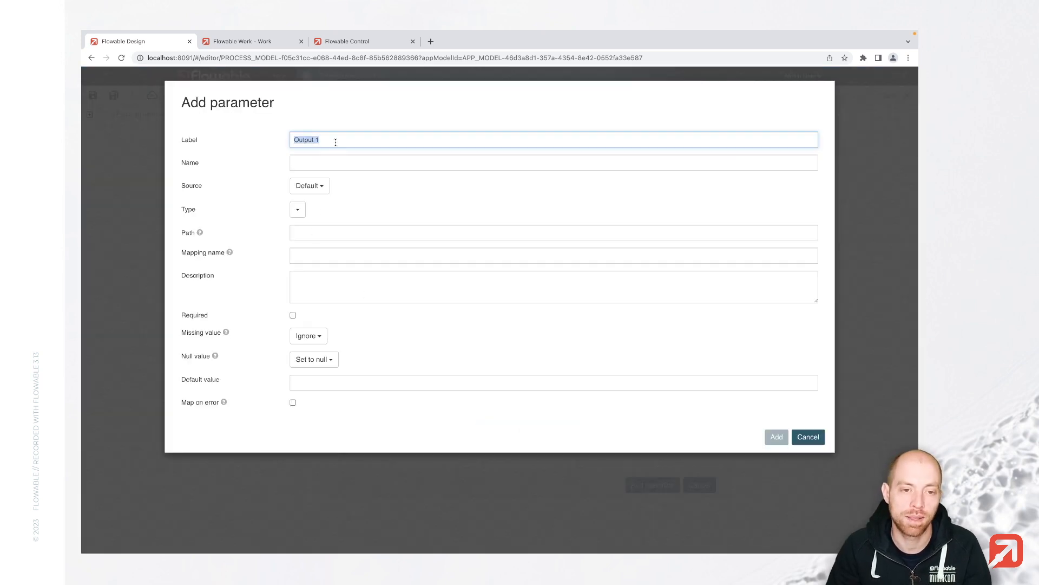
text(Data)
key(Tab)
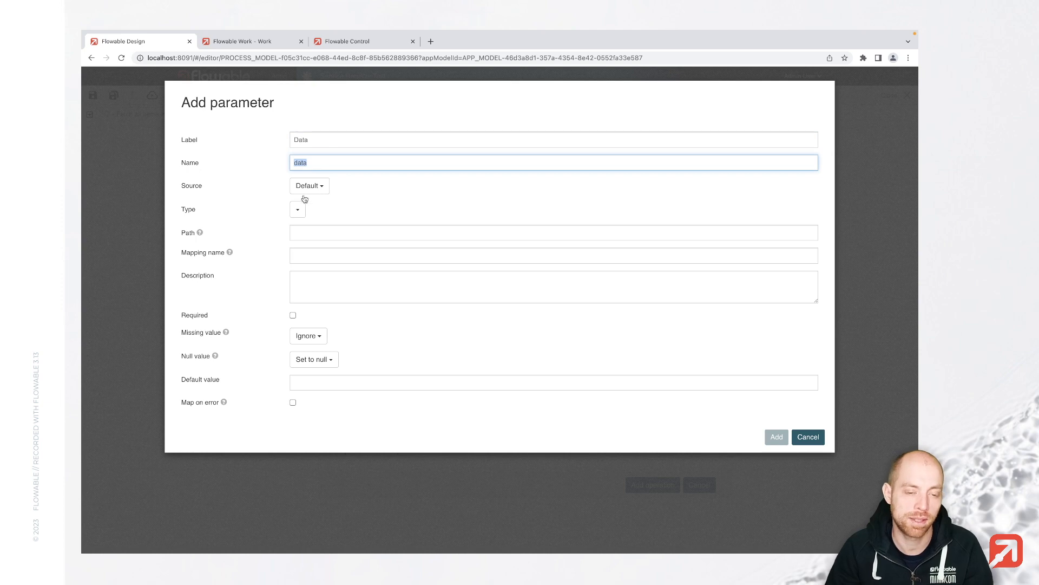
click(298, 209)
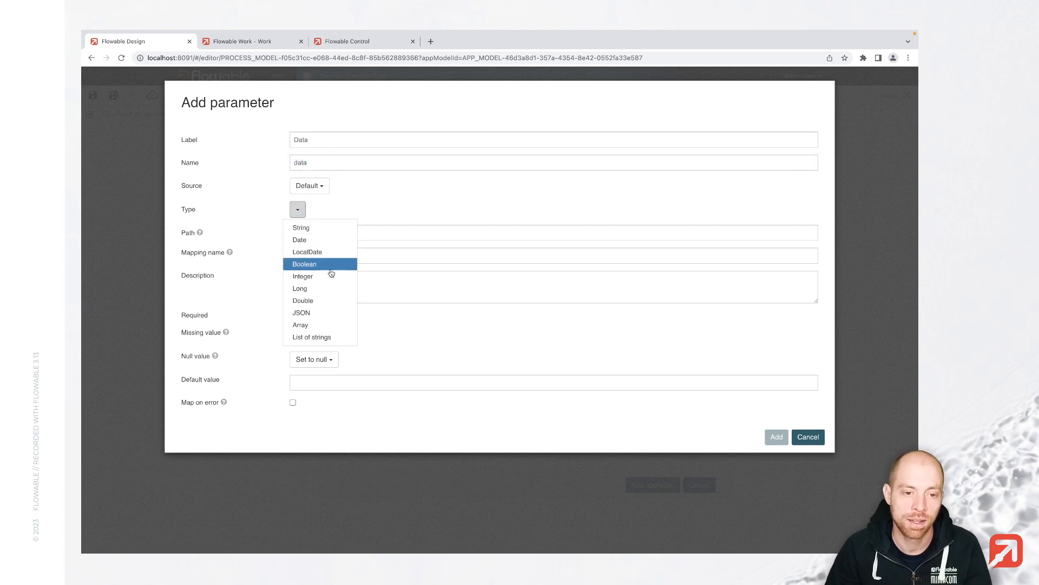
click(324, 313)
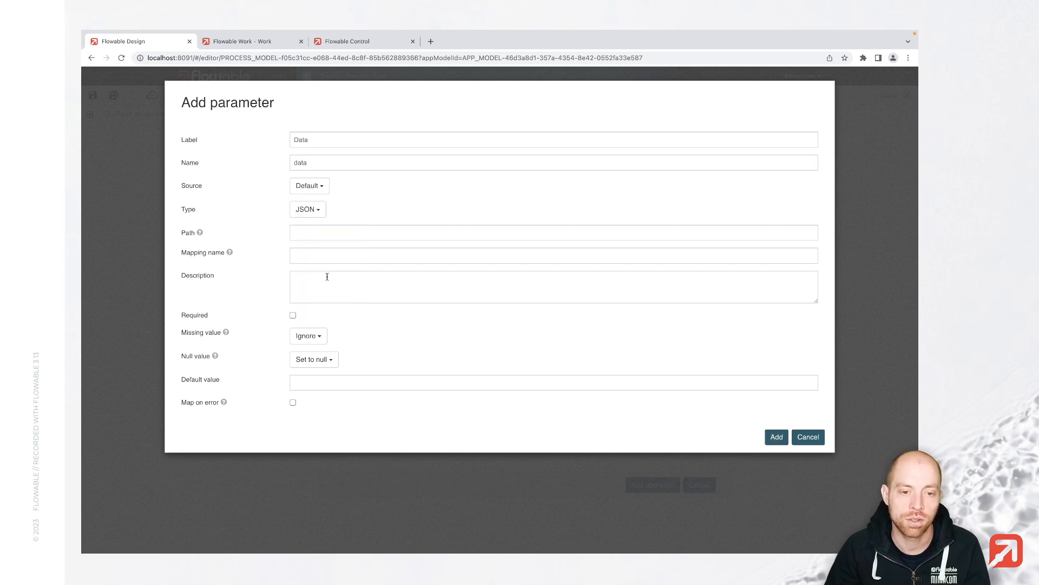
click(776, 437)
scroll(452, 344, down, 1)
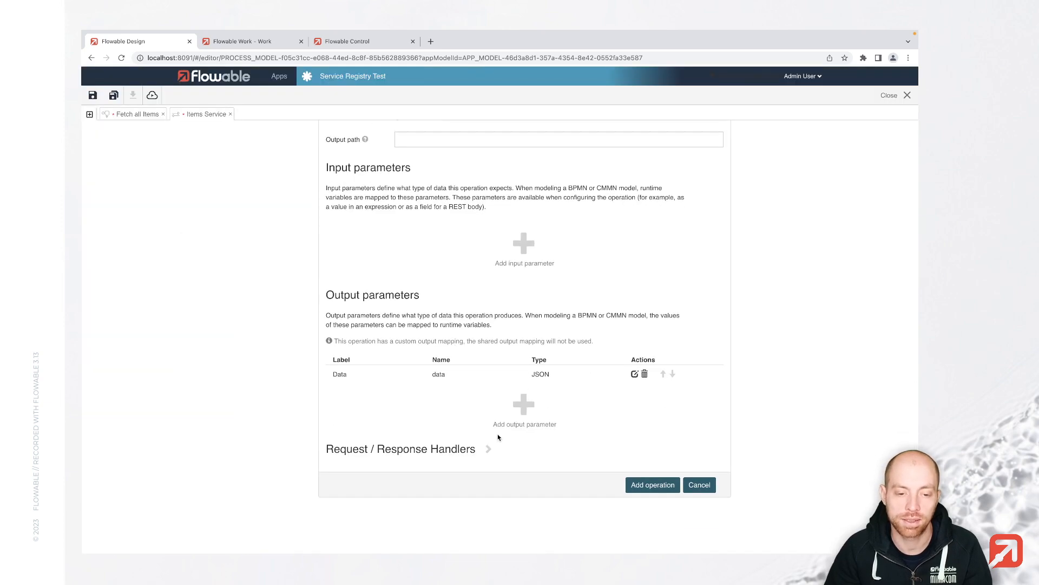
click(652, 485)
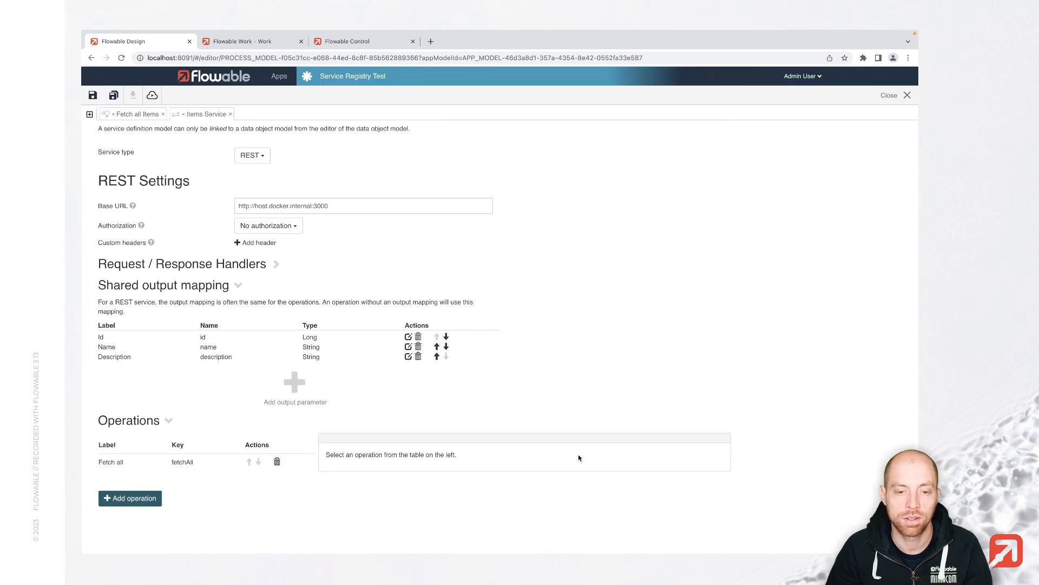
Step: Save all models and set the service registry task's operation in the Fetch all Items process to Fetch all
click(112, 98)
click(133, 114)
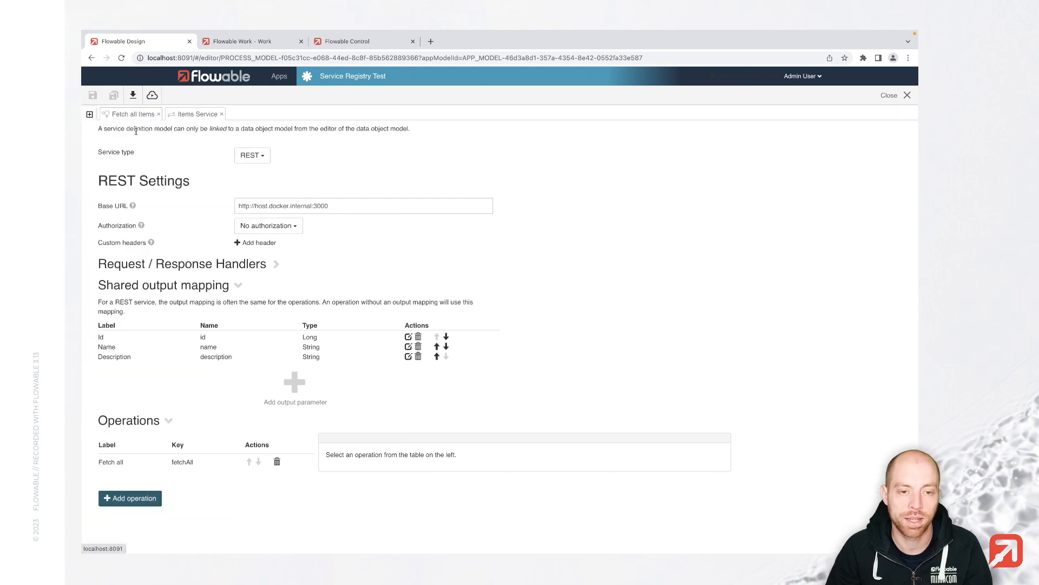
click(808, 254)
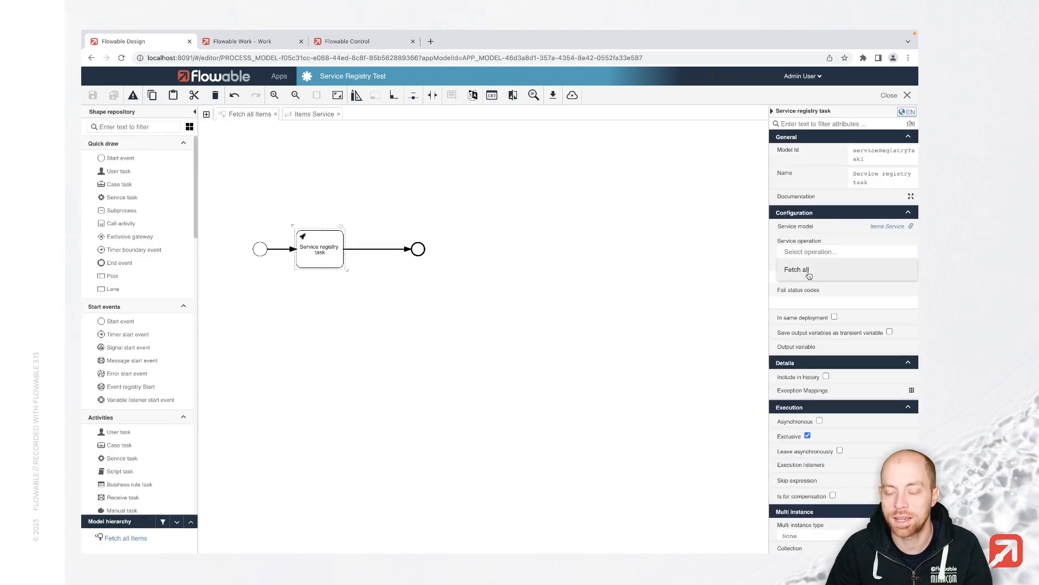
click(810, 273)
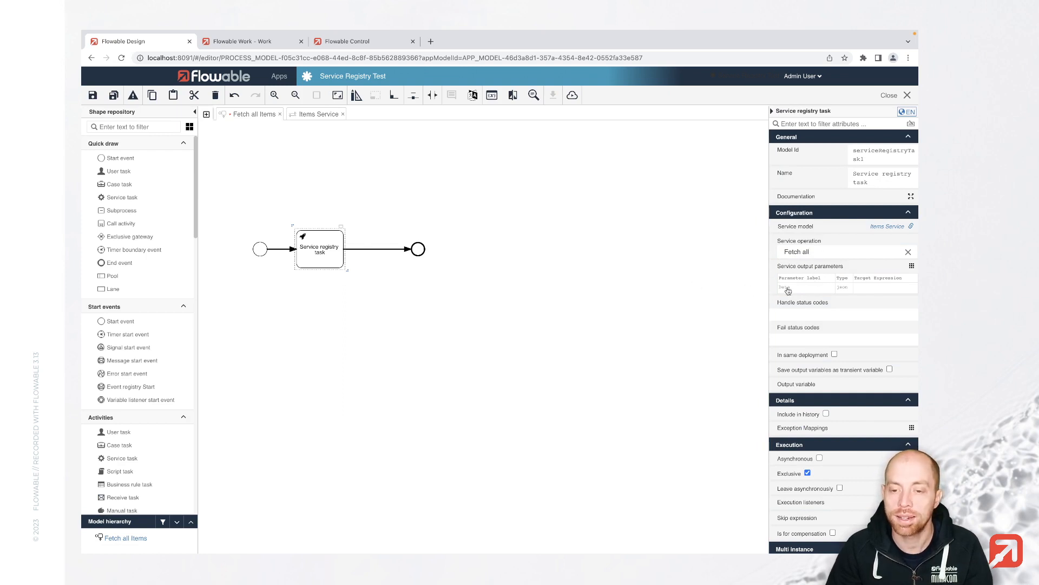
Step: Map the service registry task's Data output parameter to the target expression "items"
click(820, 285)
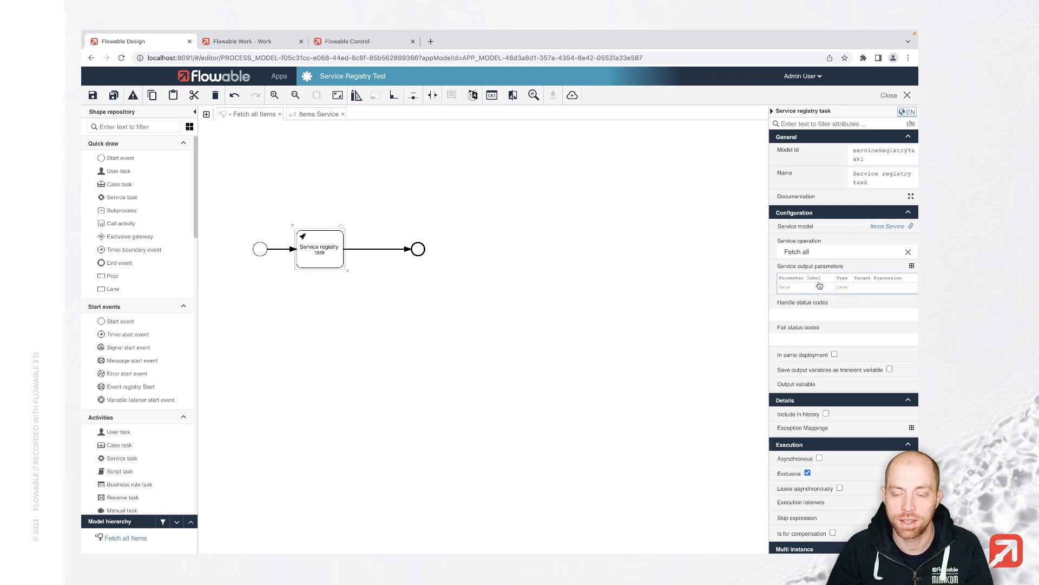
click(647, 134)
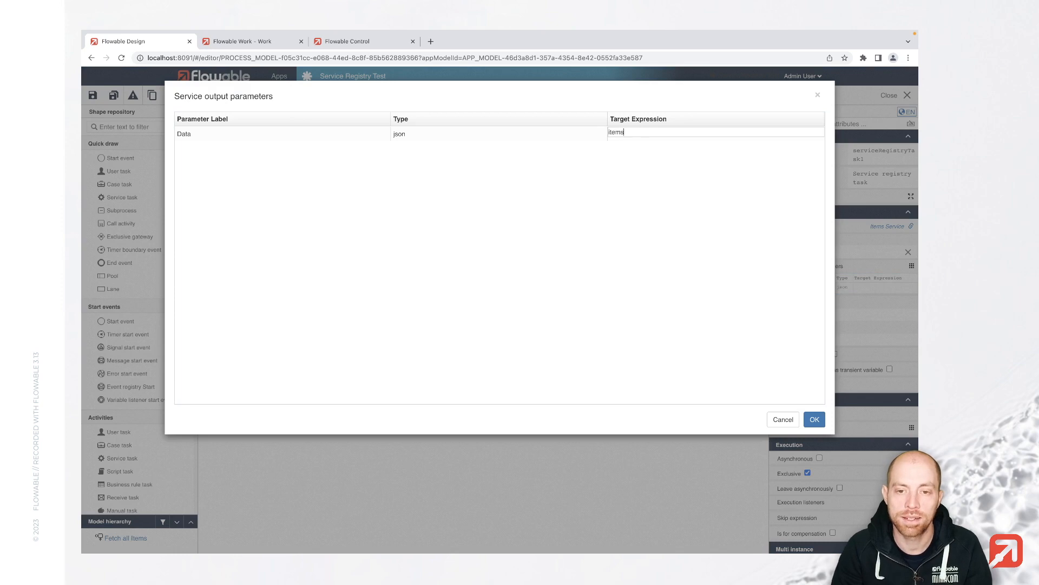
key(Return)
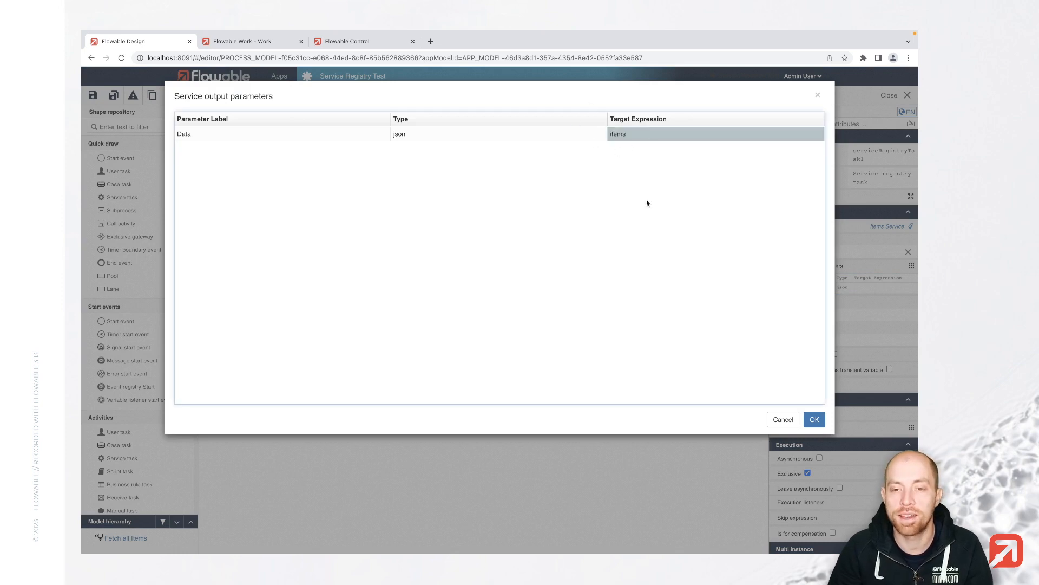
click(814, 420)
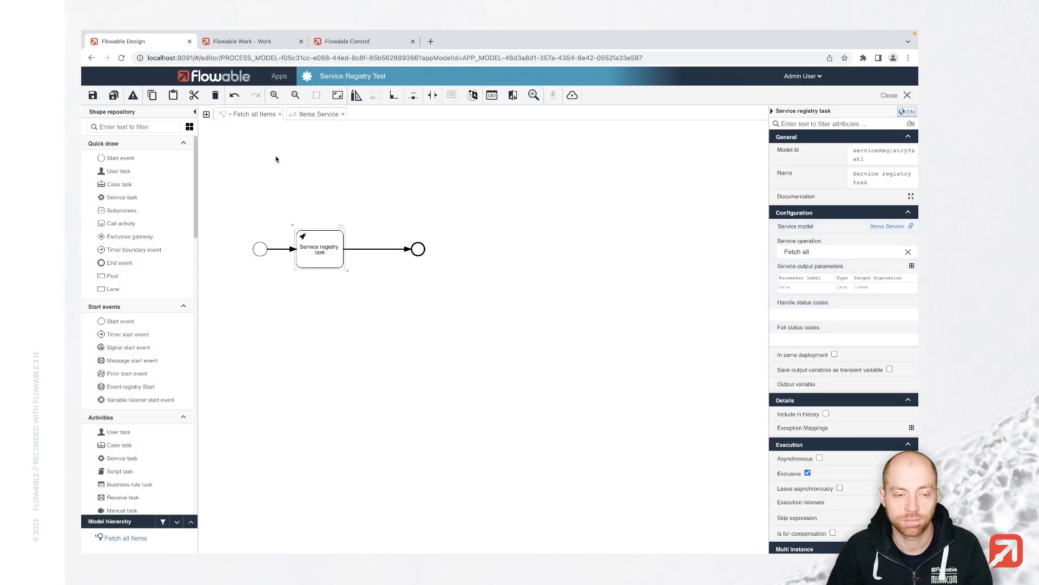
Step: Save all models and publish the Service Registry Test app to the default deployment target
click(114, 96)
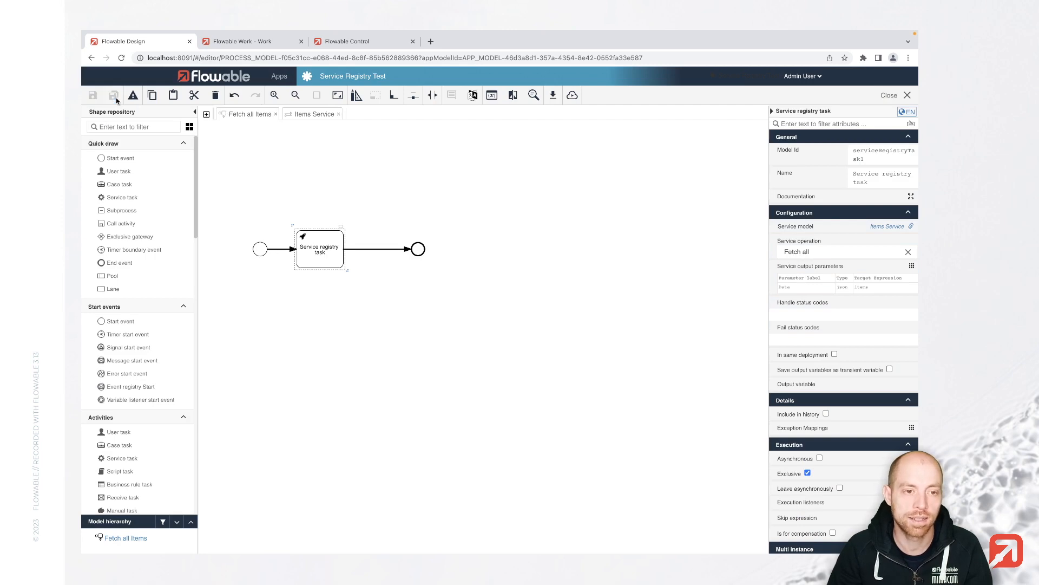
click(574, 100)
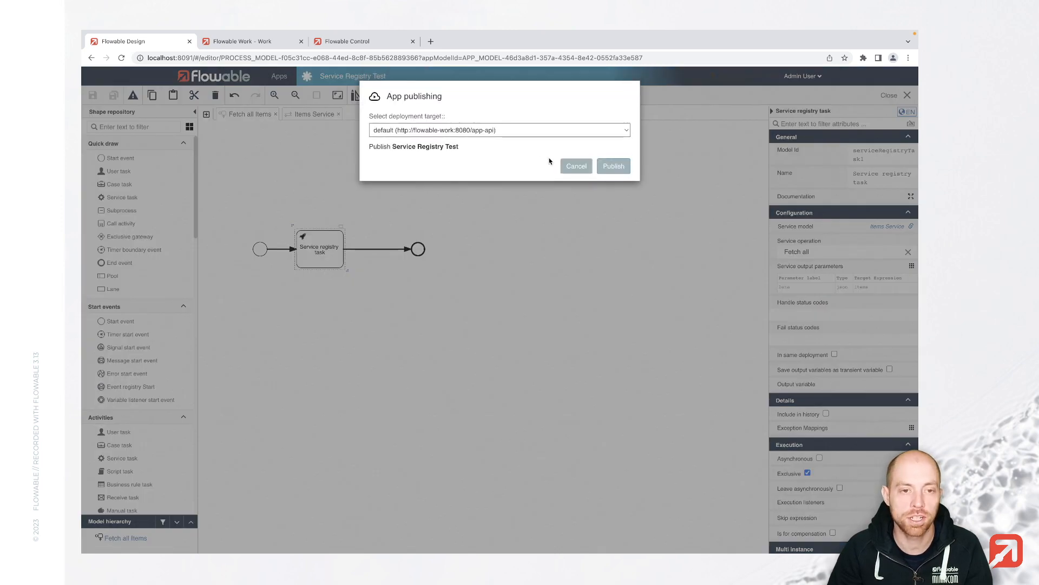
click(614, 166)
Step: Switch to Flowable Work and start a Fetch all Items process instance
click(242, 41)
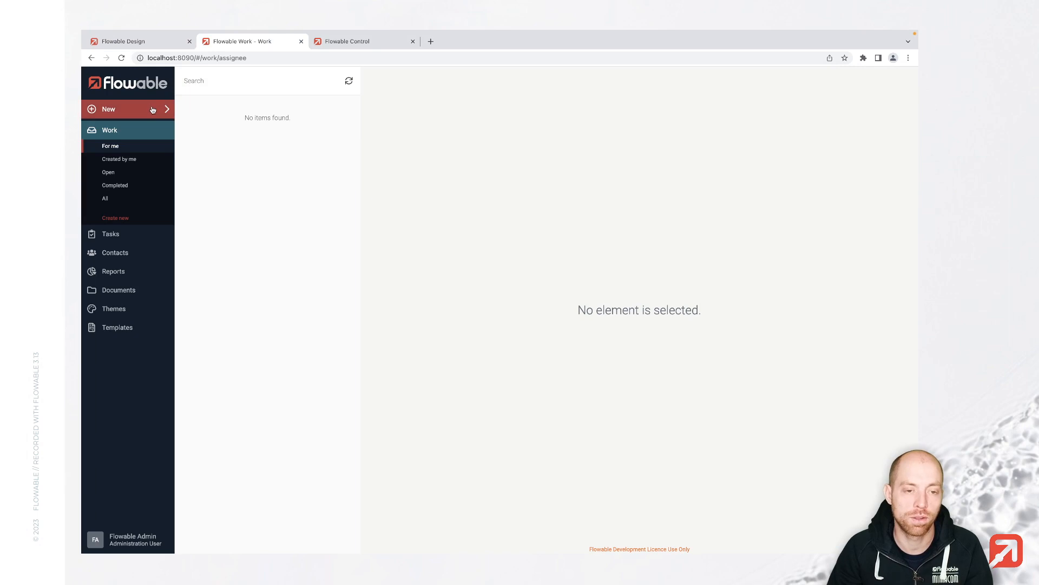
click(152, 110)
click(433, 349)
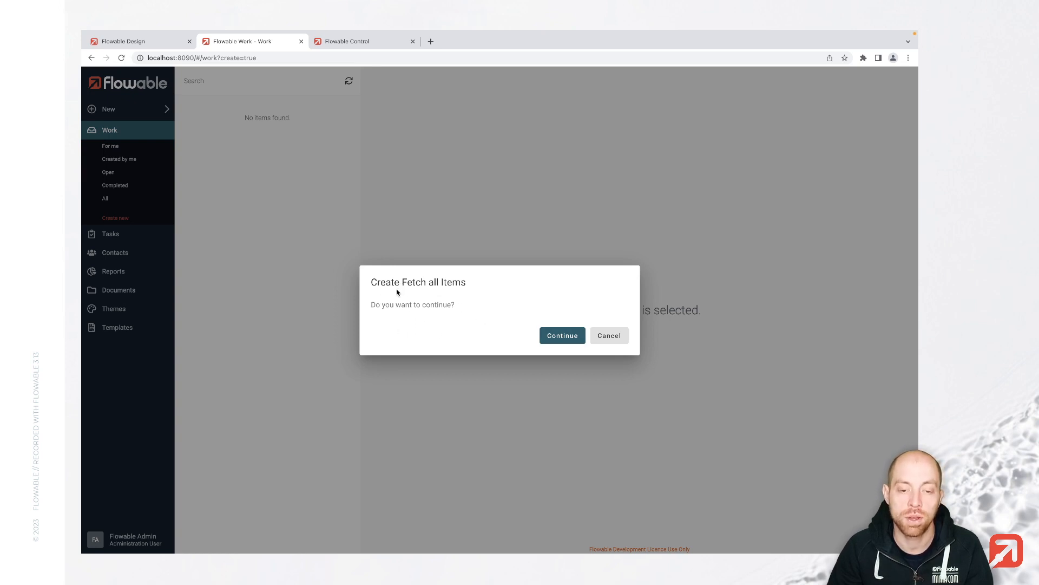
click(549, 337)
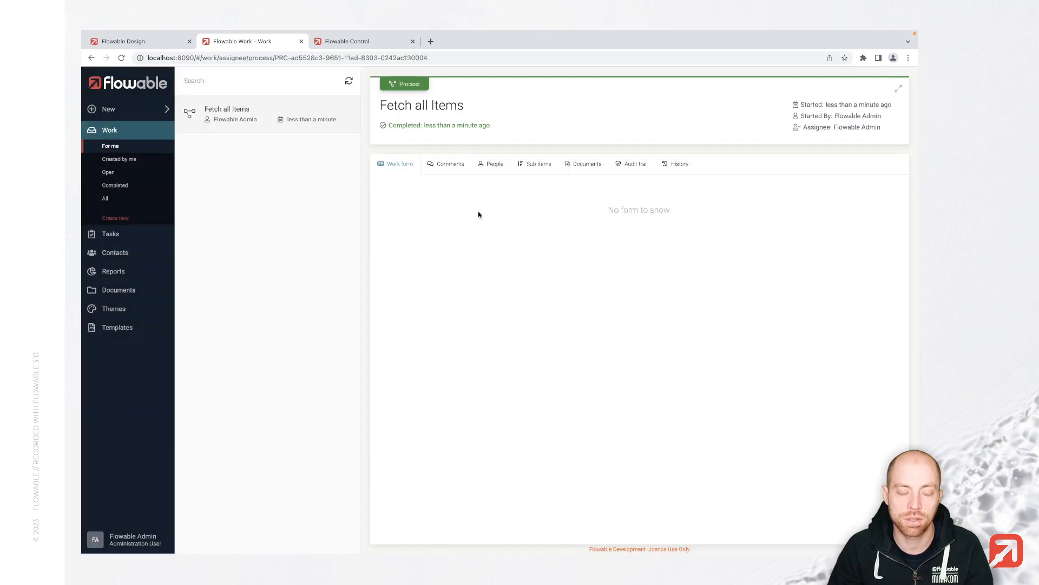
Step: Show Flowable Inspect for the process instance and examine the names in the items variable's JSON
click(136, 539)
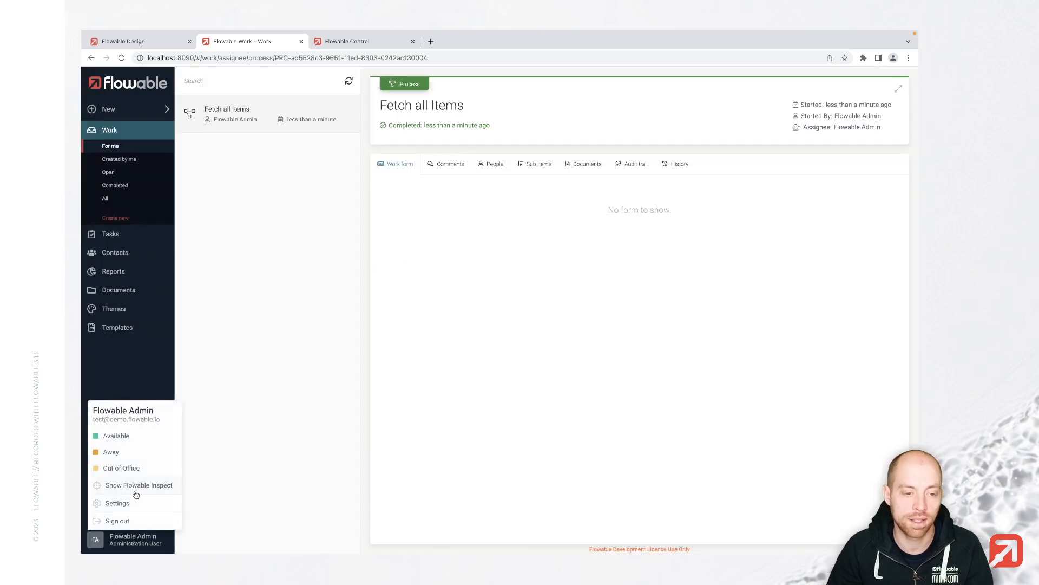
click(138, 485)
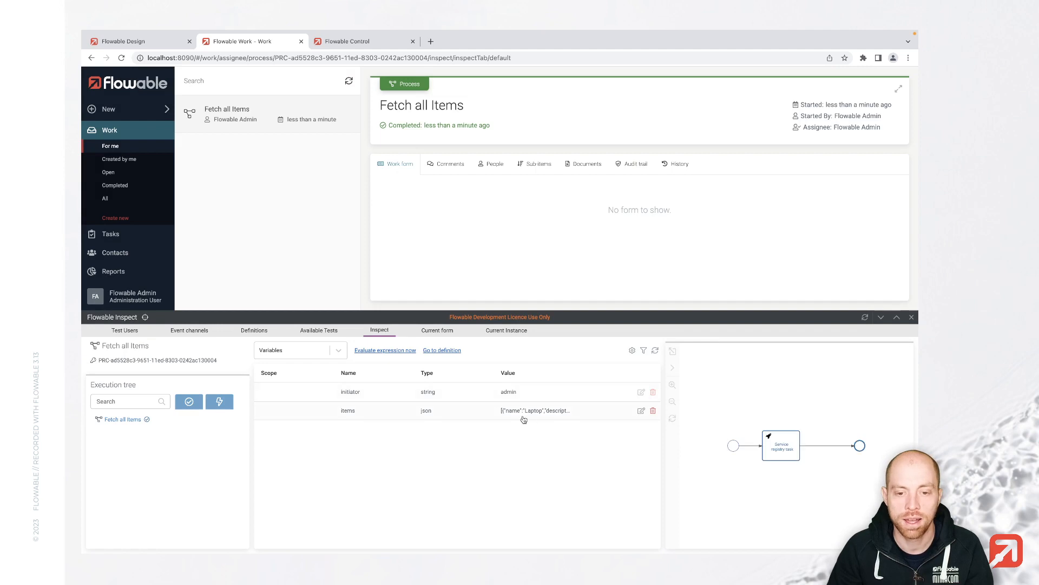
click(640, 411)
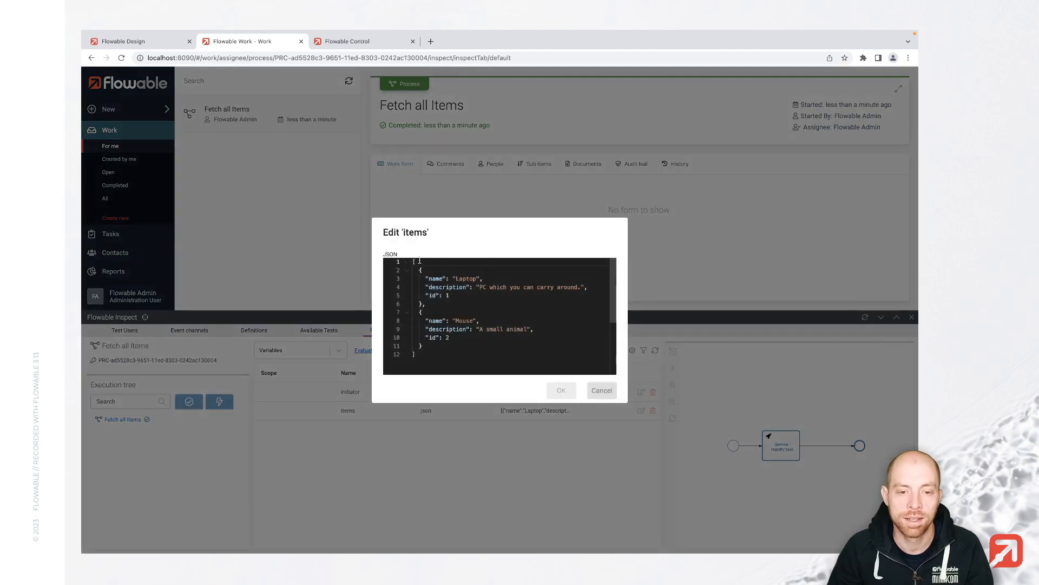
drag(414, 264, 475, 354)
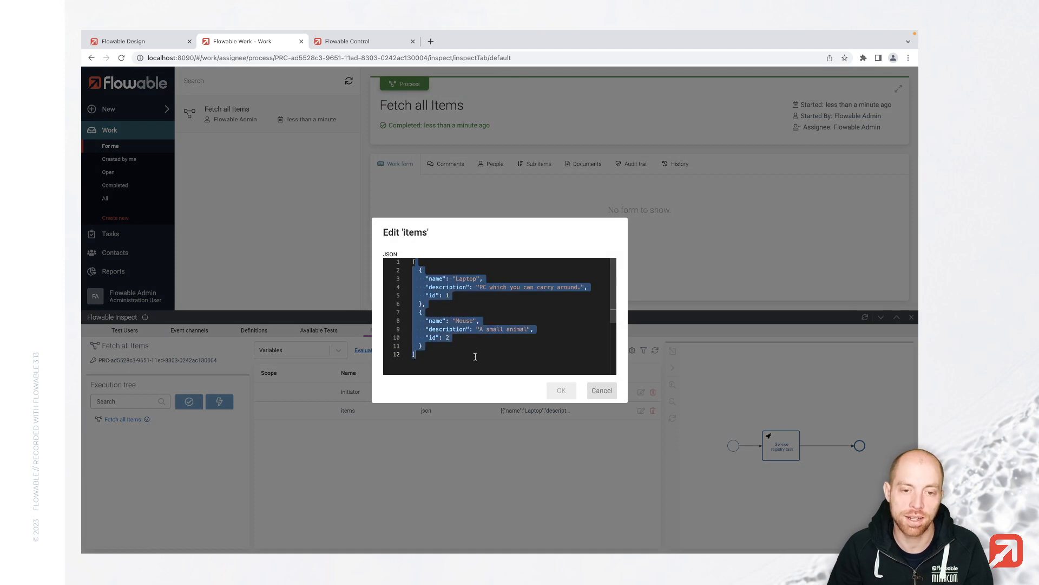
double_click(463, 279)
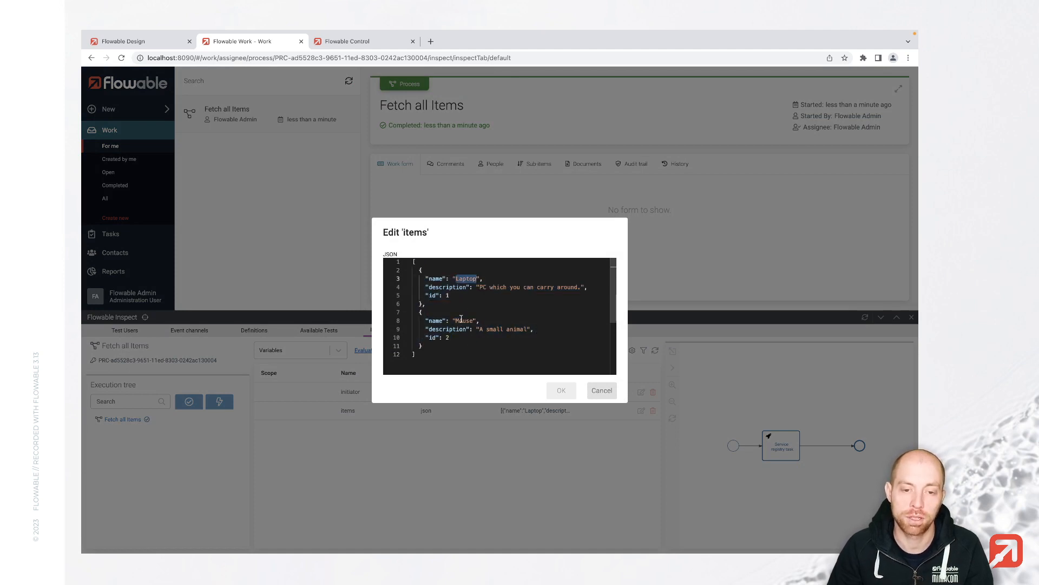
double_click(462, 320)
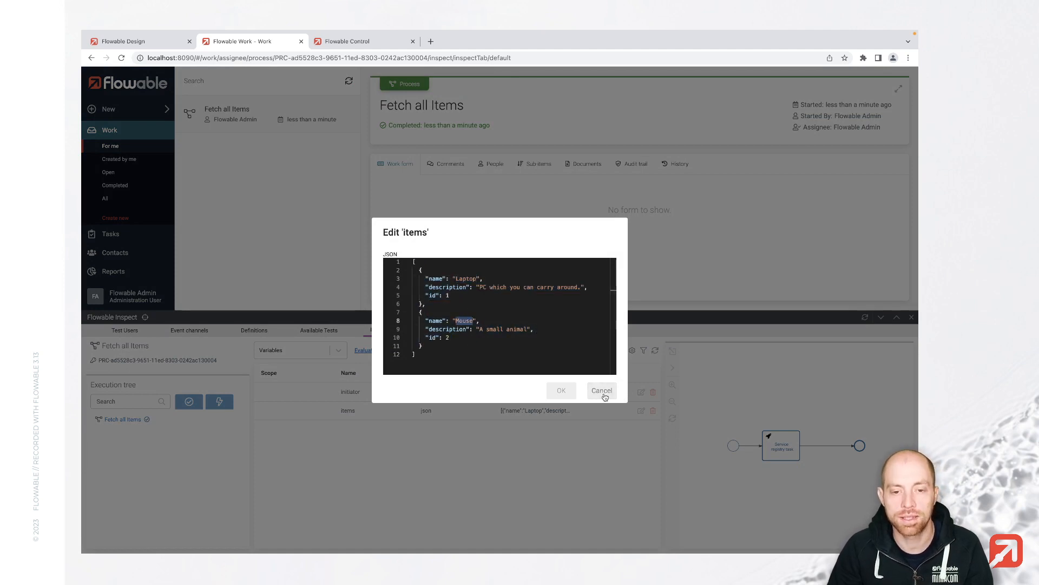
Step: Back in Flowable Design, make room before the end event and insert a user task between the service registry task and the end event
click(140, 42)
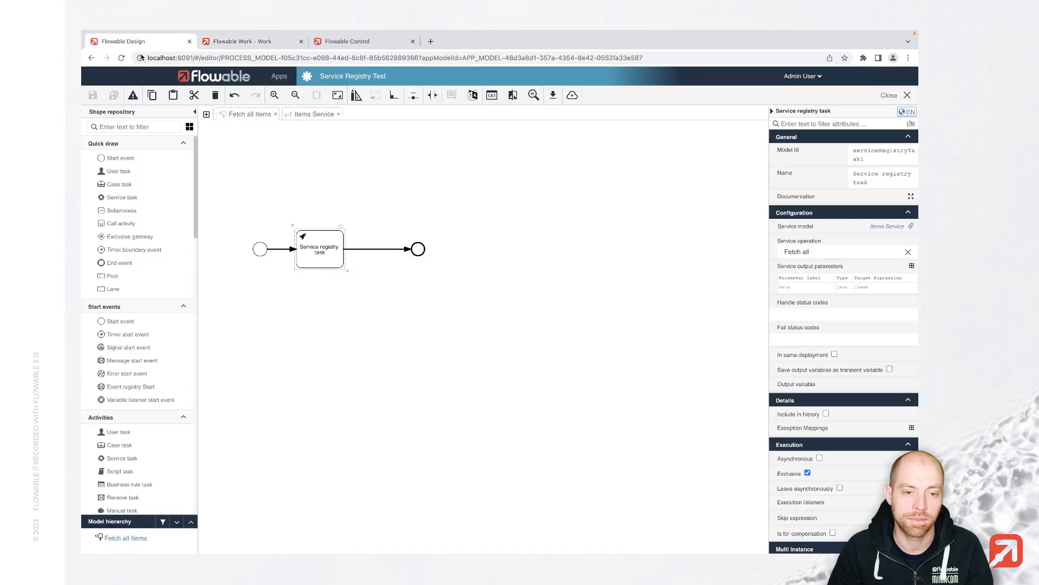
drag(421, 255, 467, 256)
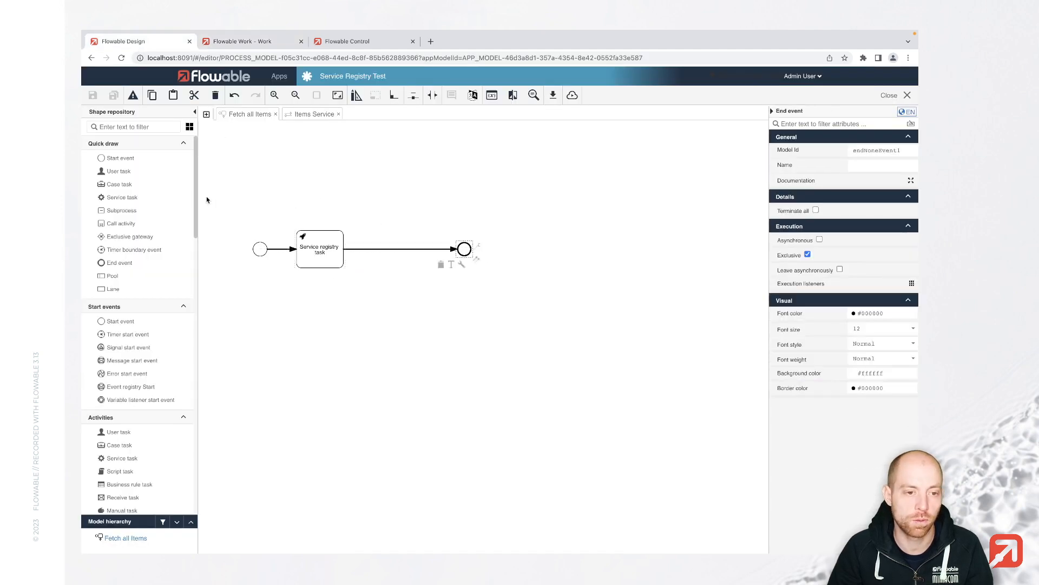
drag(135, 177, 142, 179)
mouse_move(410, 260)
mouse_down()
mouse_move(400, 249)
mouse_move(408, 257)
mouse_up()
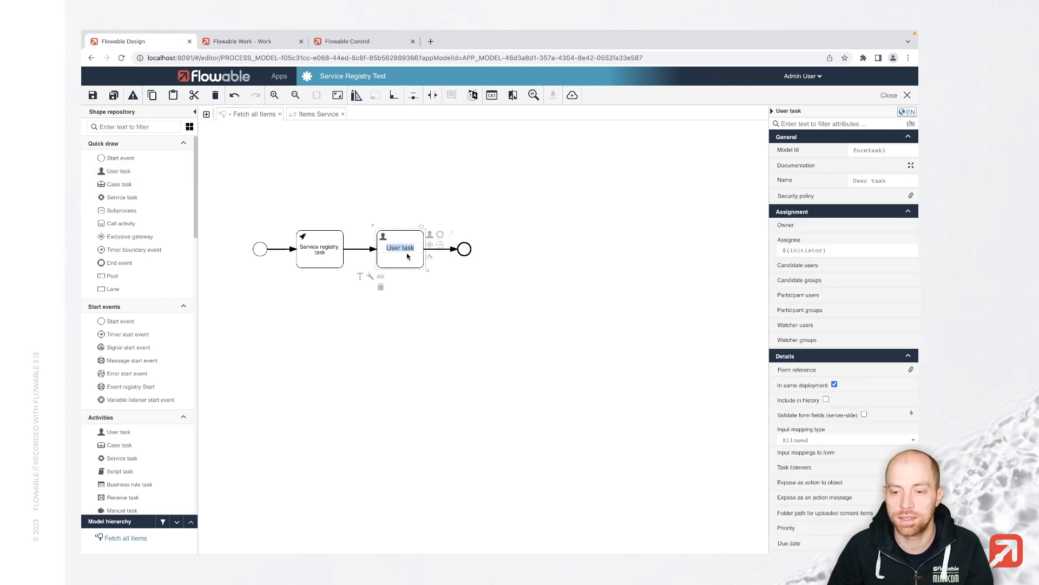
Step: Make the user task a parallel multi-instance over the collection ${items} with the element variable "item"
scroll(792, 423, down, 6)
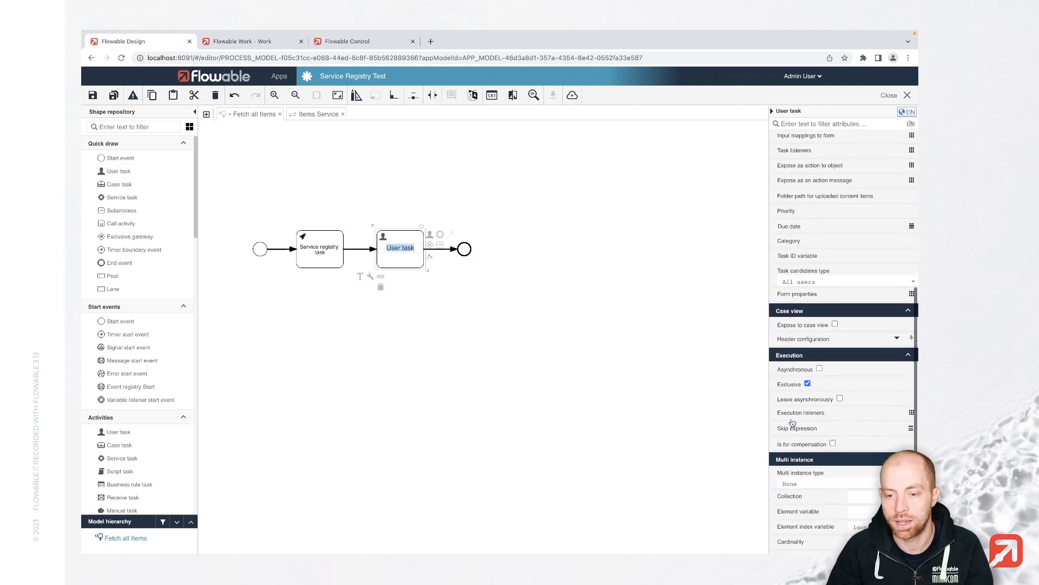
scroll(792, 422, down, 3)
click(796, 368)
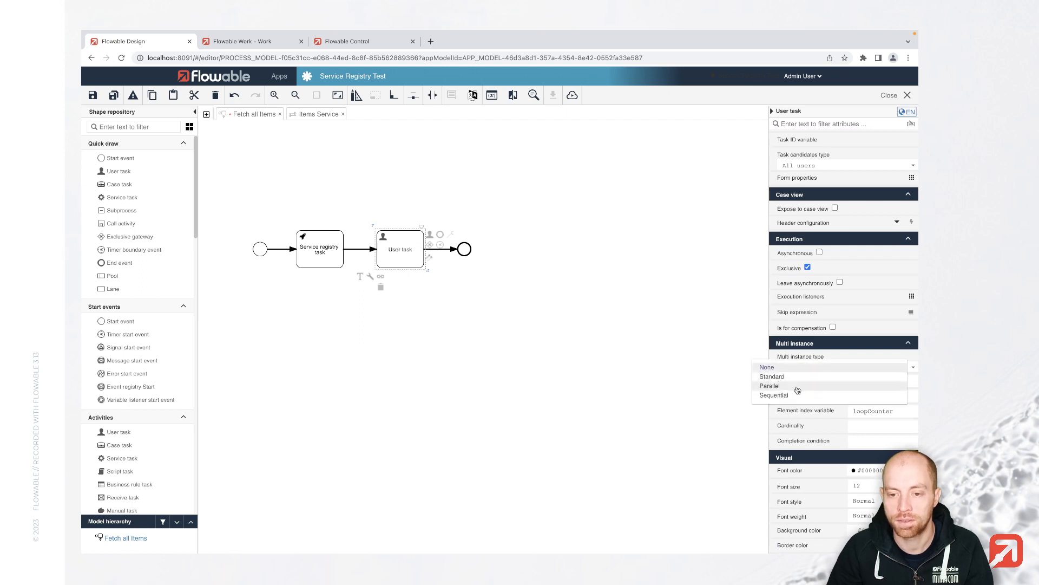
click(840, 387)
click(865, 381)
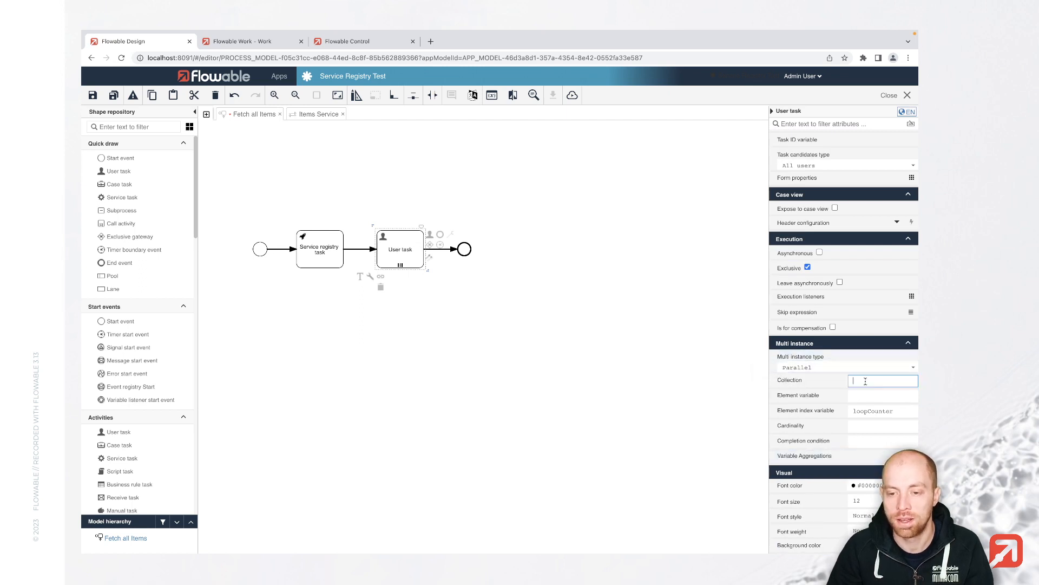
text(${items)
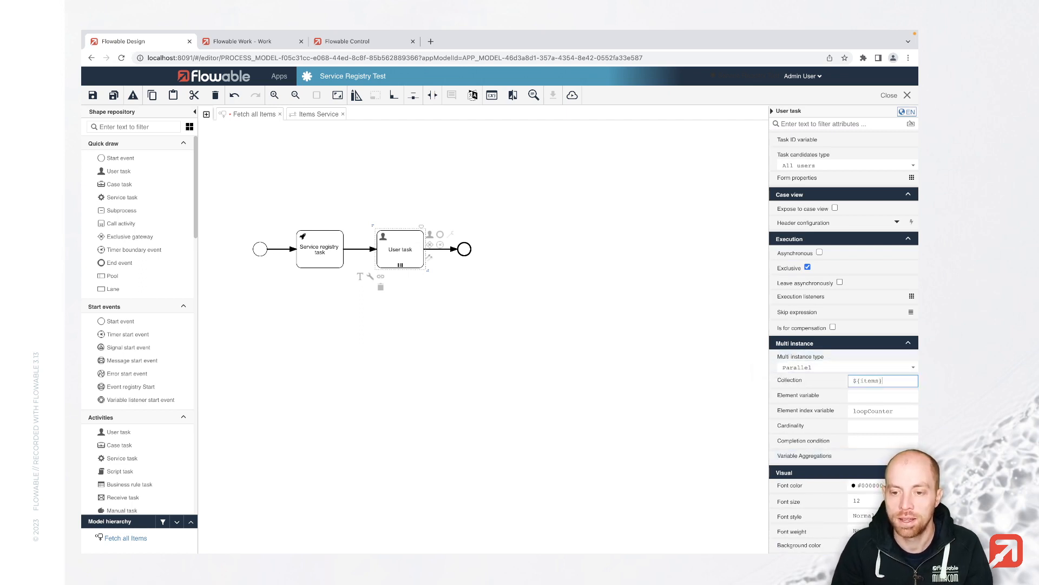
key(Tab)
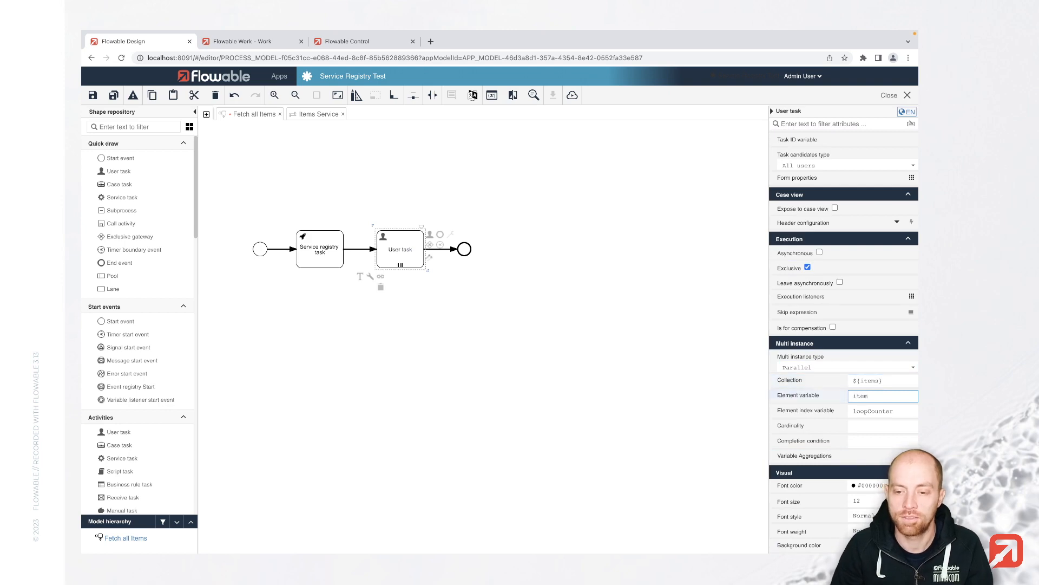
text(item)
Step: Name the user task ${item.name}
scroll(790, 336, up, 15)
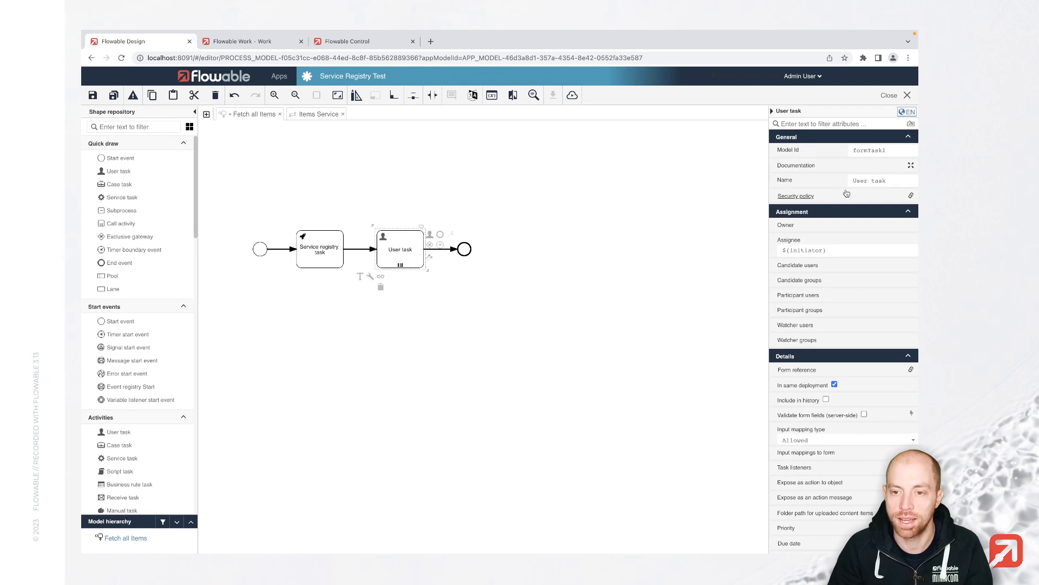
click(866, 179)
text(${)
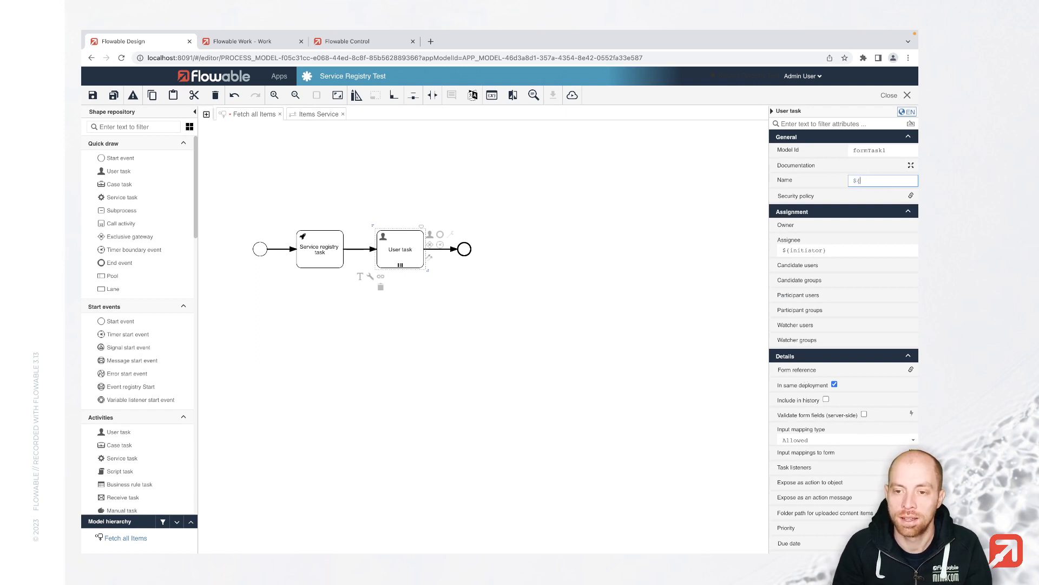
text(item.name)
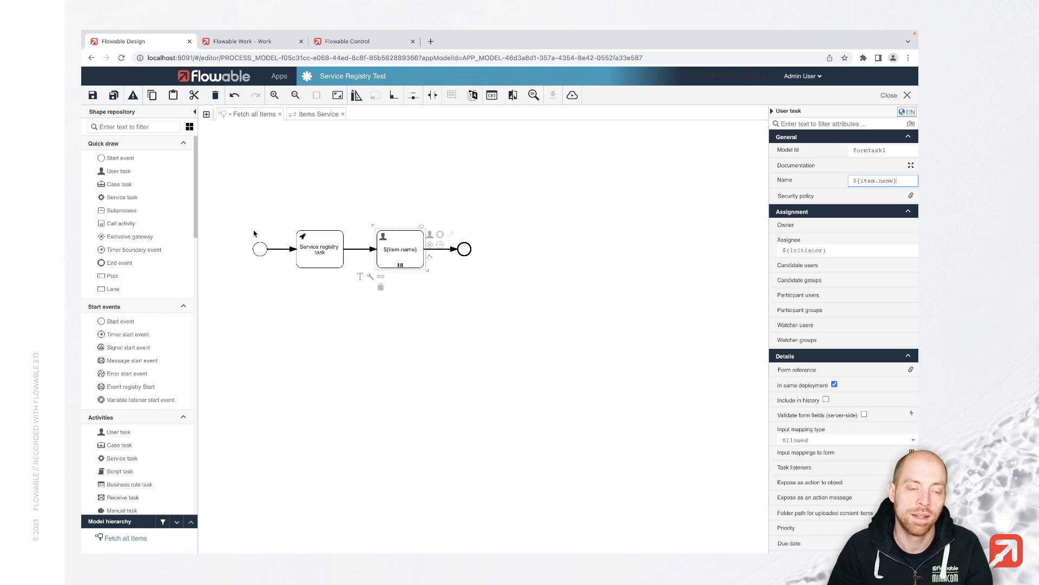
Step: Save the process with its new user task and republish the Service Registry Test app
click(113, 95)
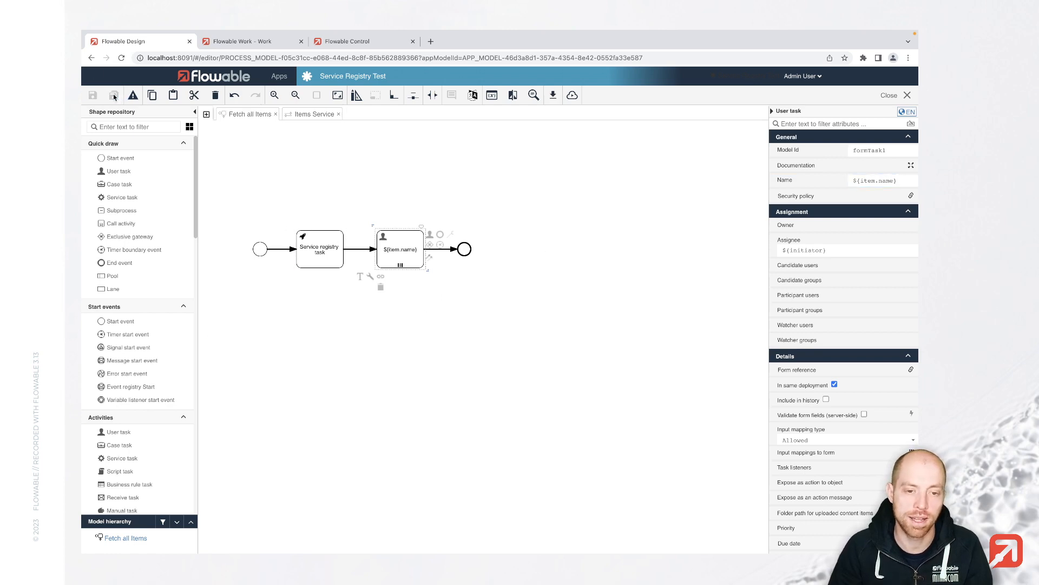
click(575, 97)
click(614, 165)
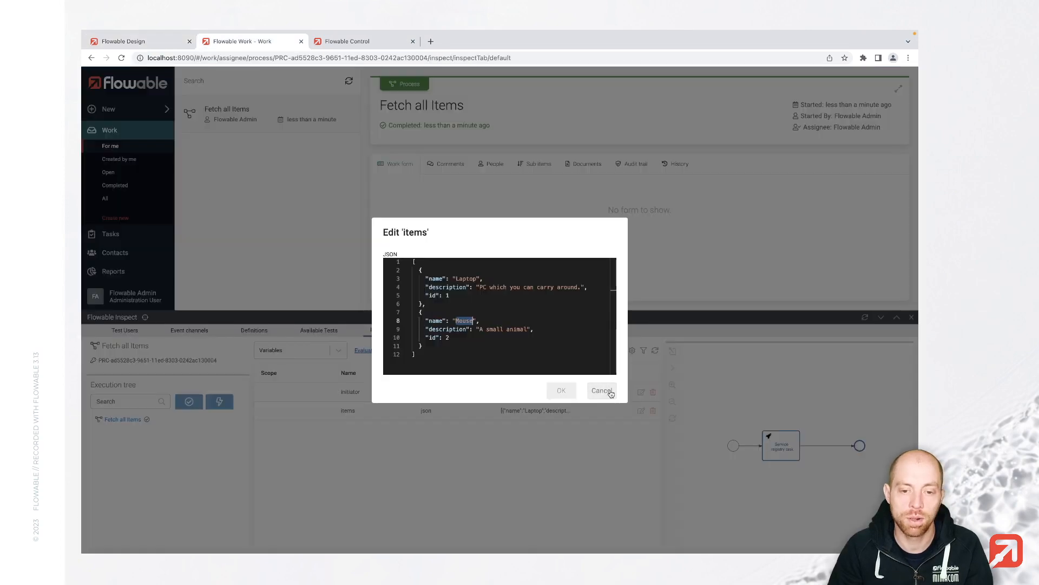
Step: In Flowable Work, dismiss the items editor, start another Fetch all Items instance and open the parent process to view its open tasks
click(598, 391)
click(140, 116)
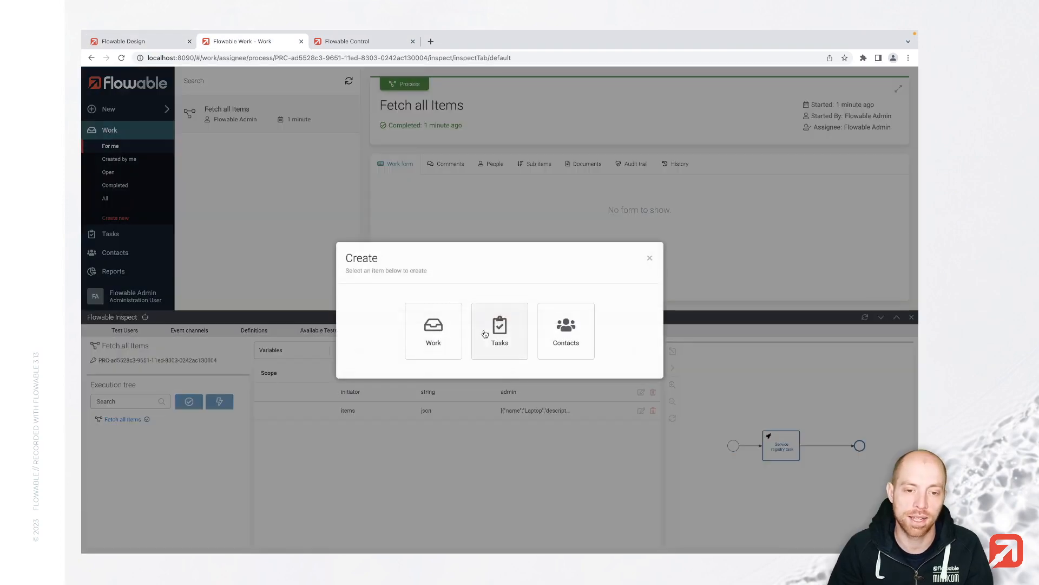
click(448, 345)
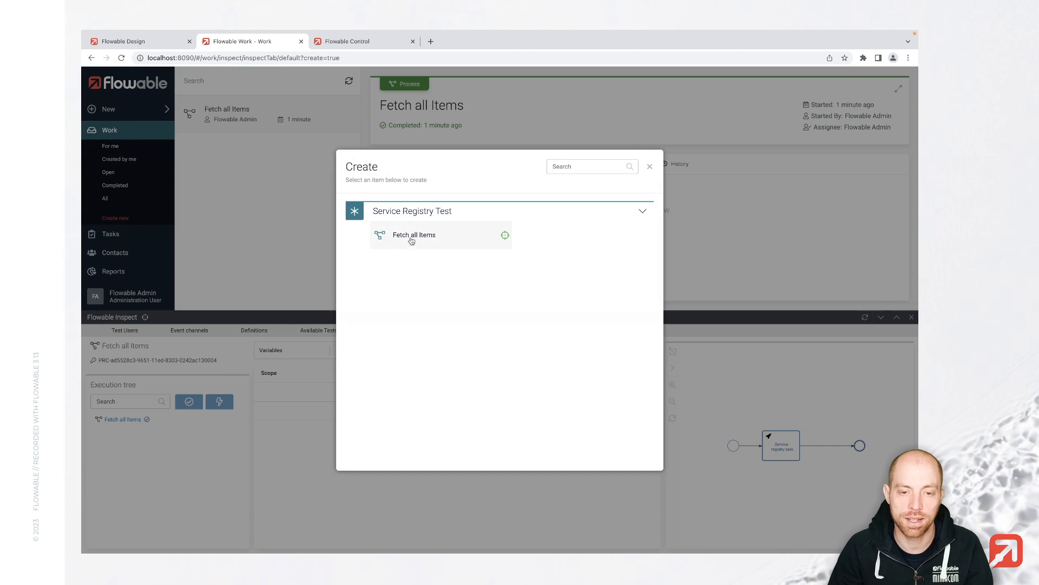
click(412, 237)
click(563, 336)
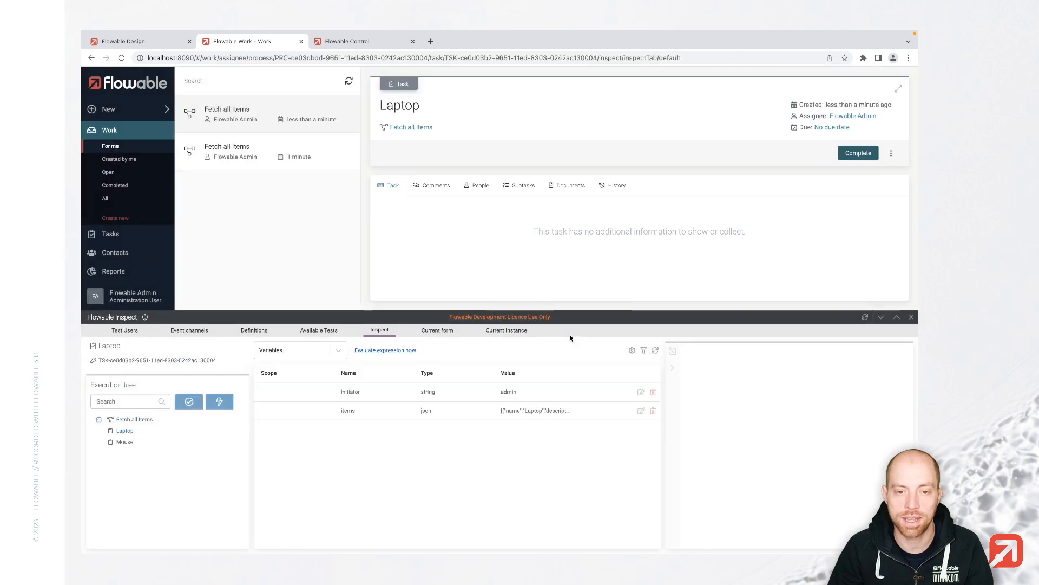
click(412, 127)
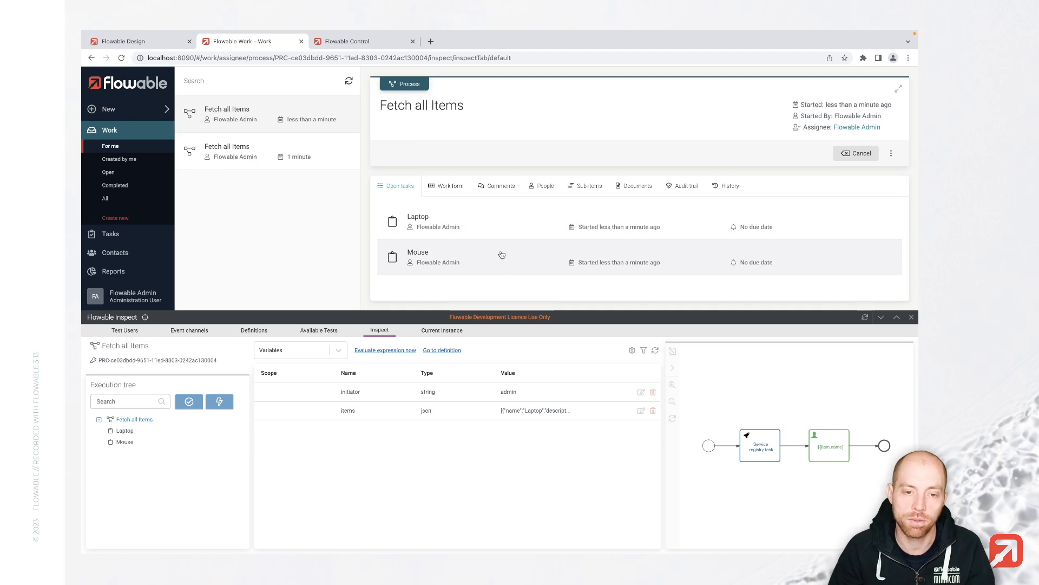
Step: Open the Laptop task from the newest Fetch all Items instance and complete it
click(466, 224)
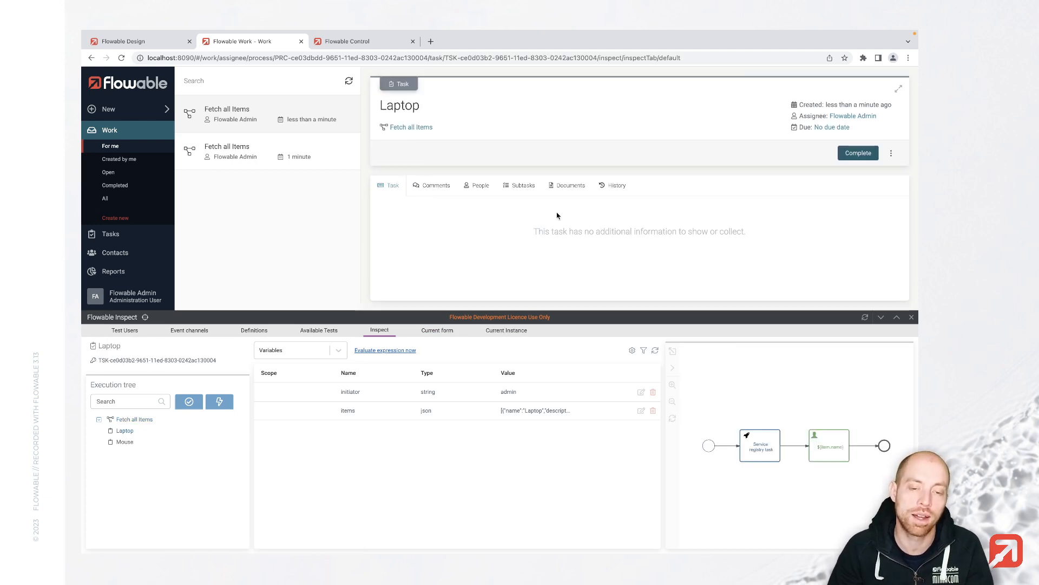
click(411, 129)
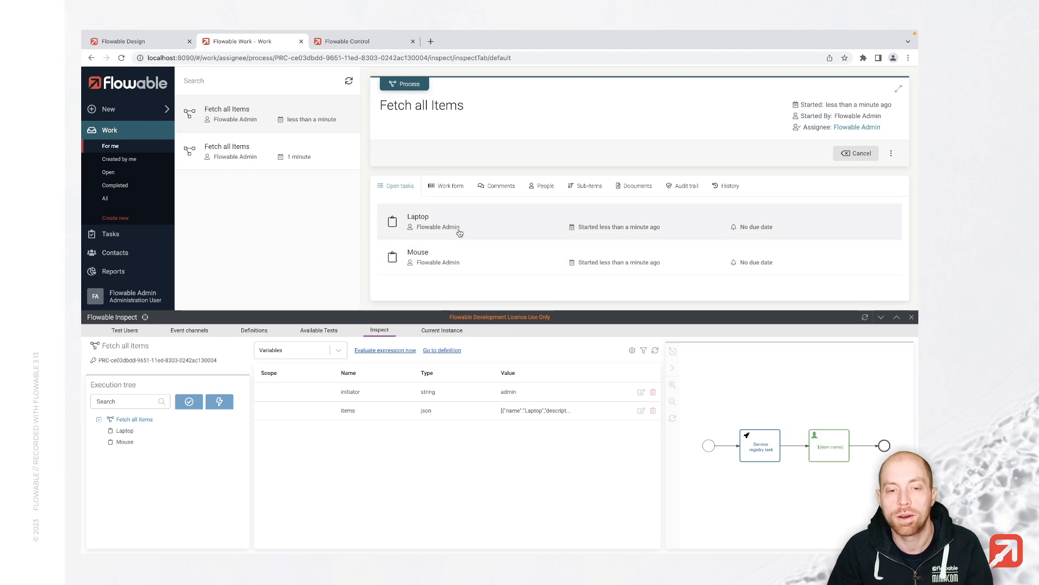
click(495, 232)
click(858, 153)
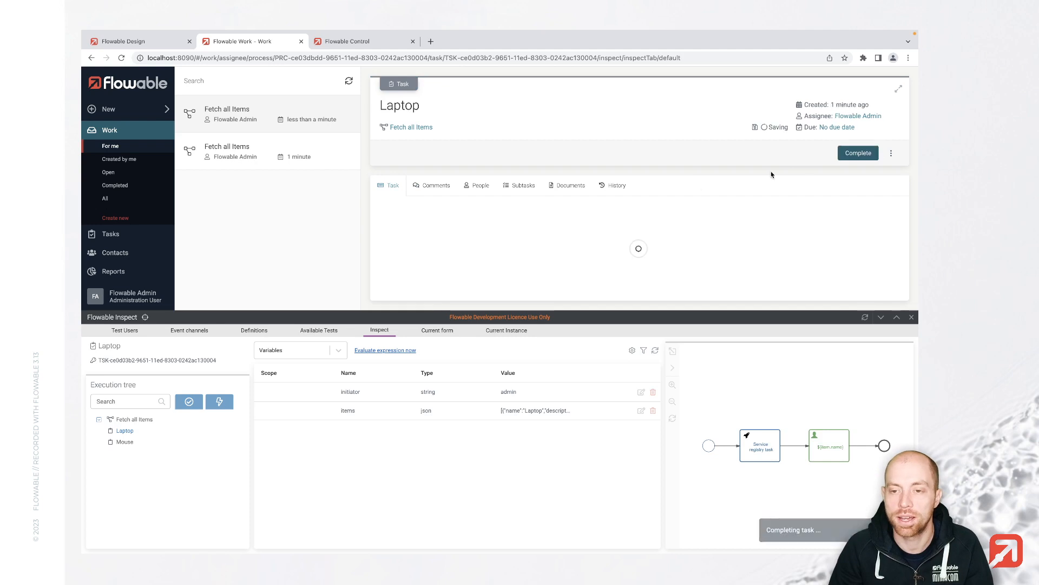
click(857, 153)
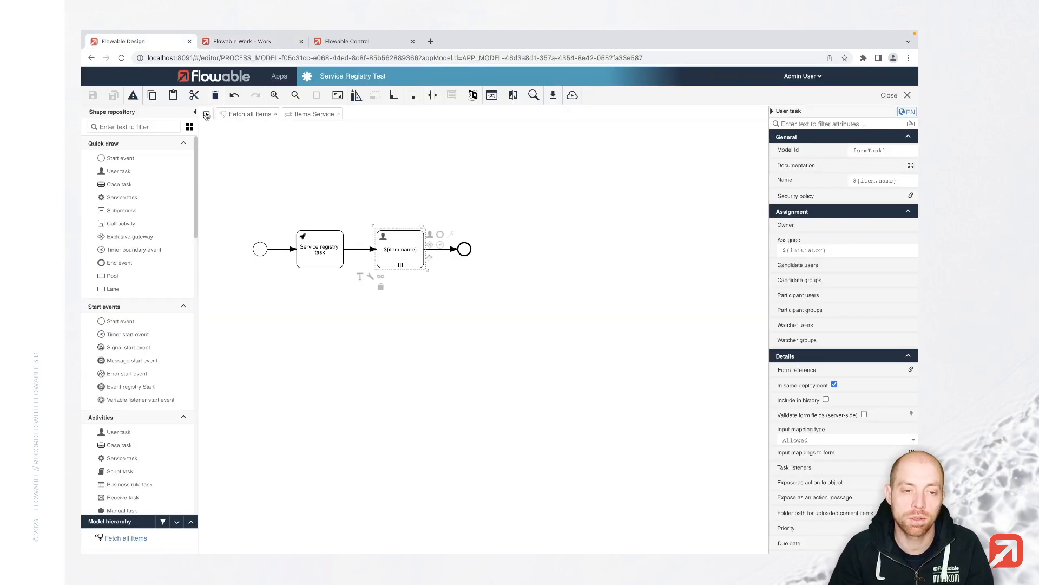
Step: In Flowable Design, create a new process model named "Fetch one item" in the Service Registry Test app
click(206, 114)
click(216, 155)
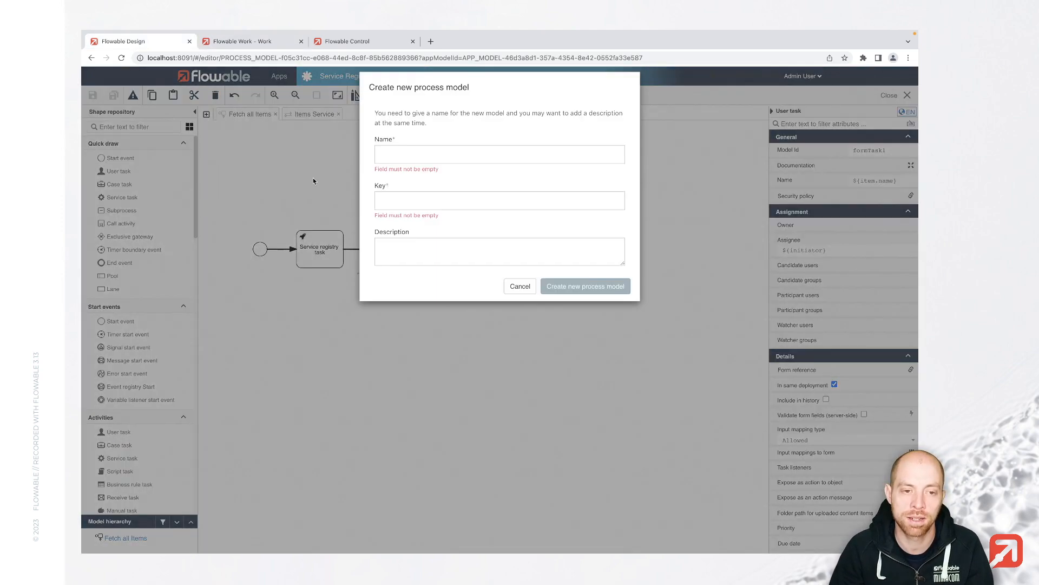
text(Fetch one )
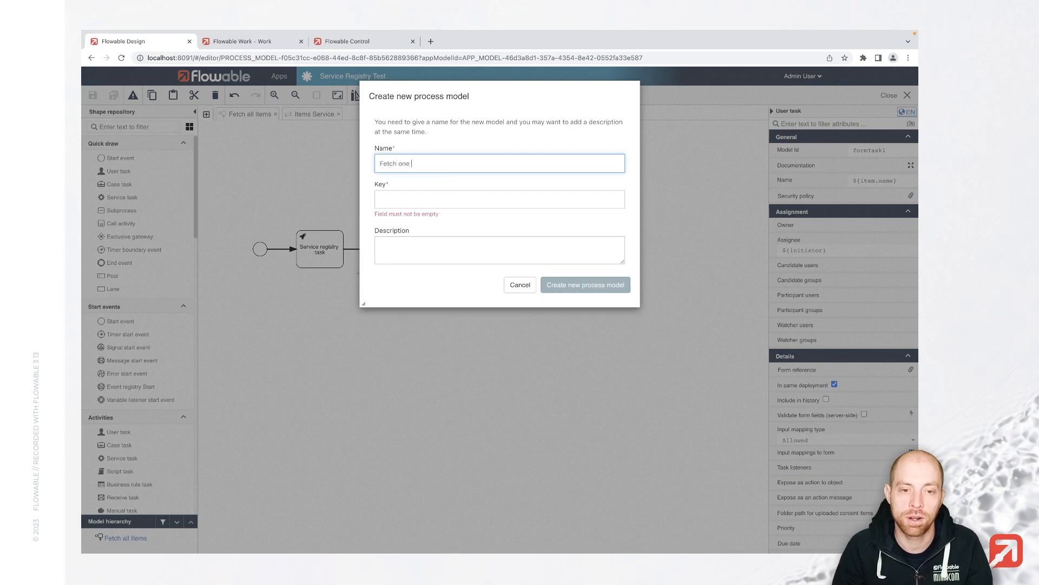
text(item)
key(Tab)
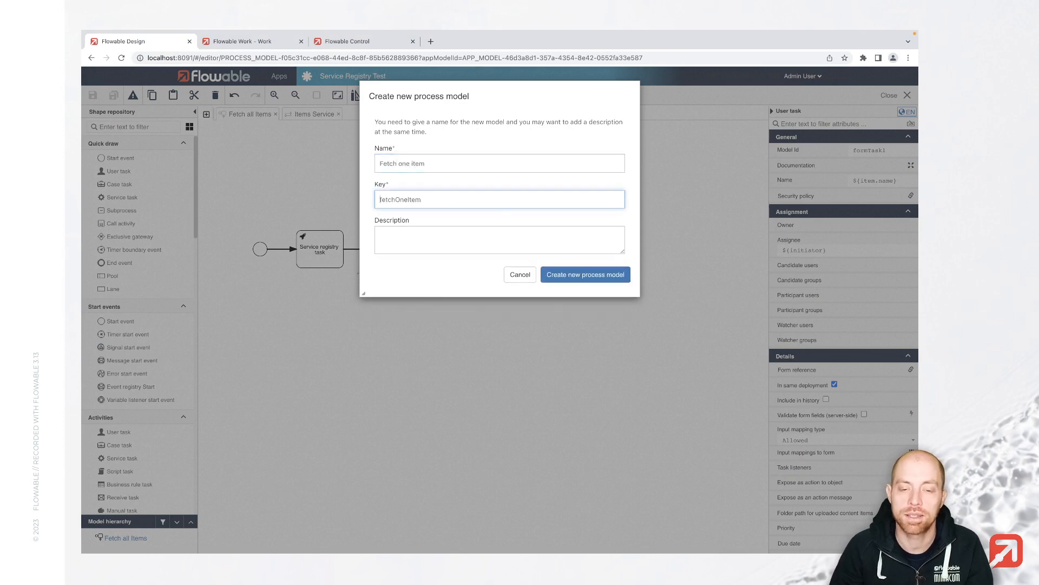
click(596, 280)
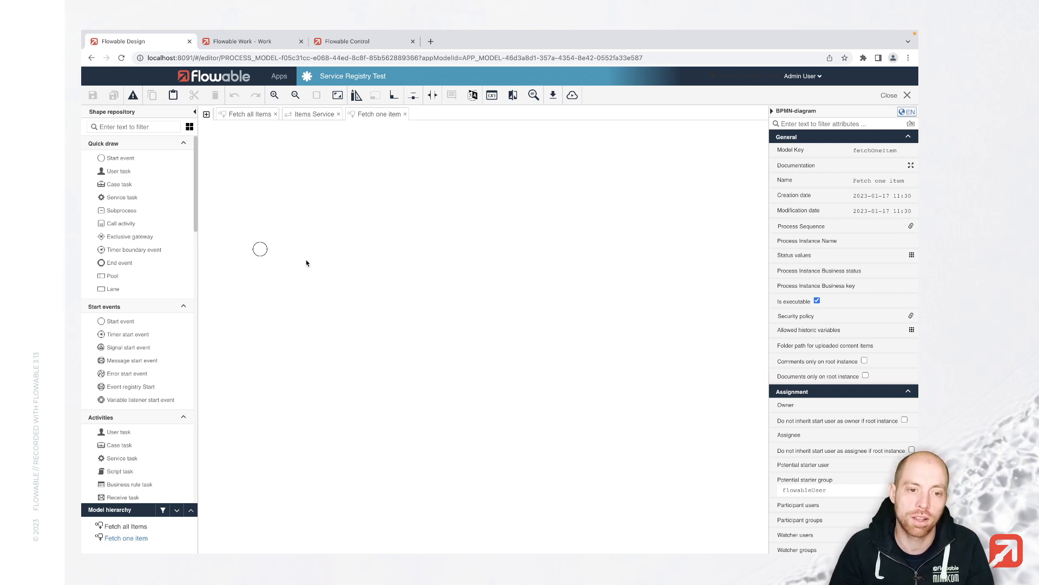
Step: Append an end event to the start event of the Fetch one item process, leaving room for a task between them
click(265, 249)
drag(283, 247, 414, 248)
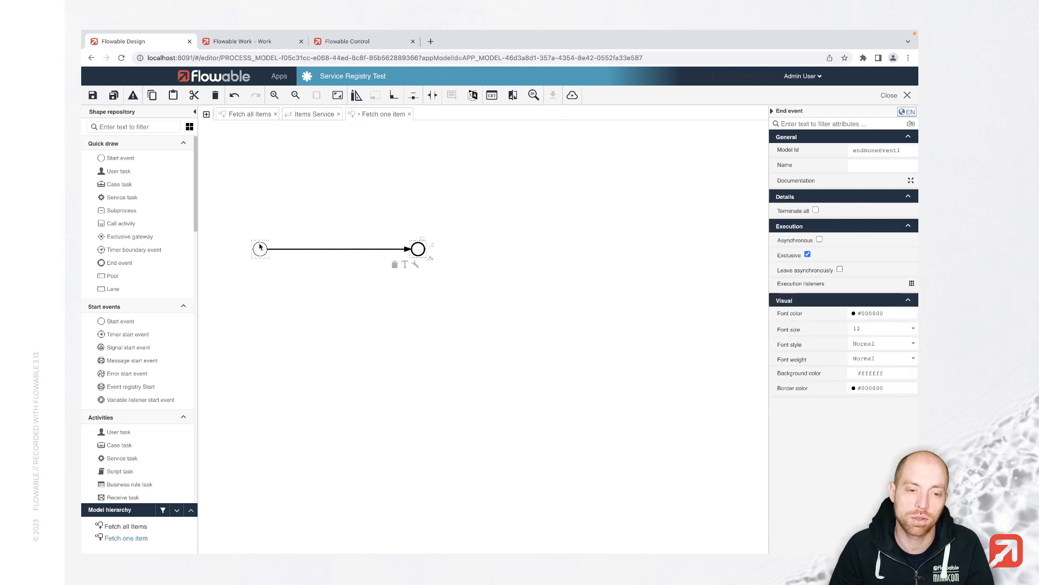
click(258, 249)
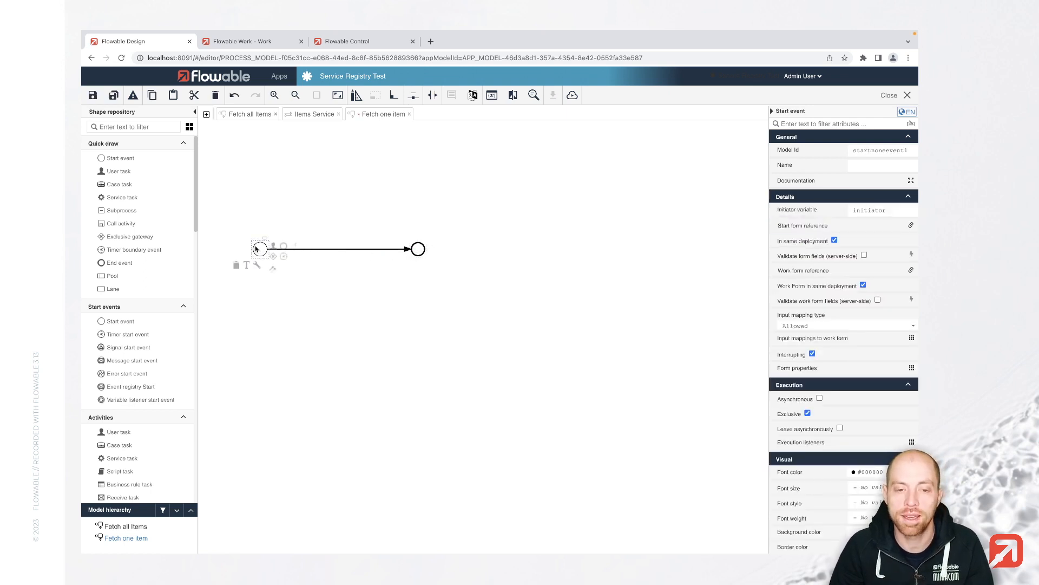
Step: Insert a service registry task on the flow between the start and end events and reference the Items Service model
click(146, 126)
text(servi)
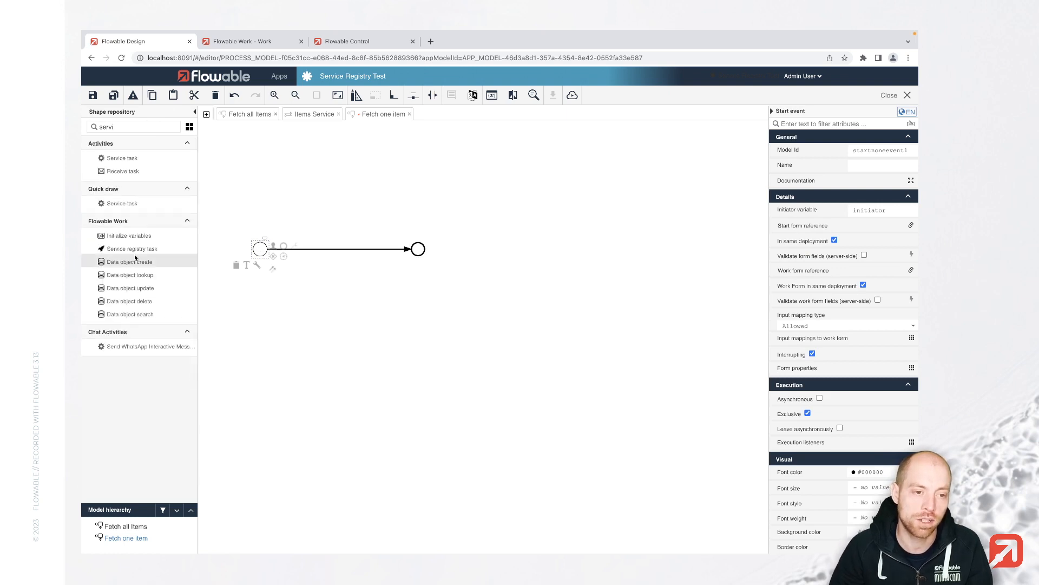
drag(136, 249, 332, 248)
click(823, 227)
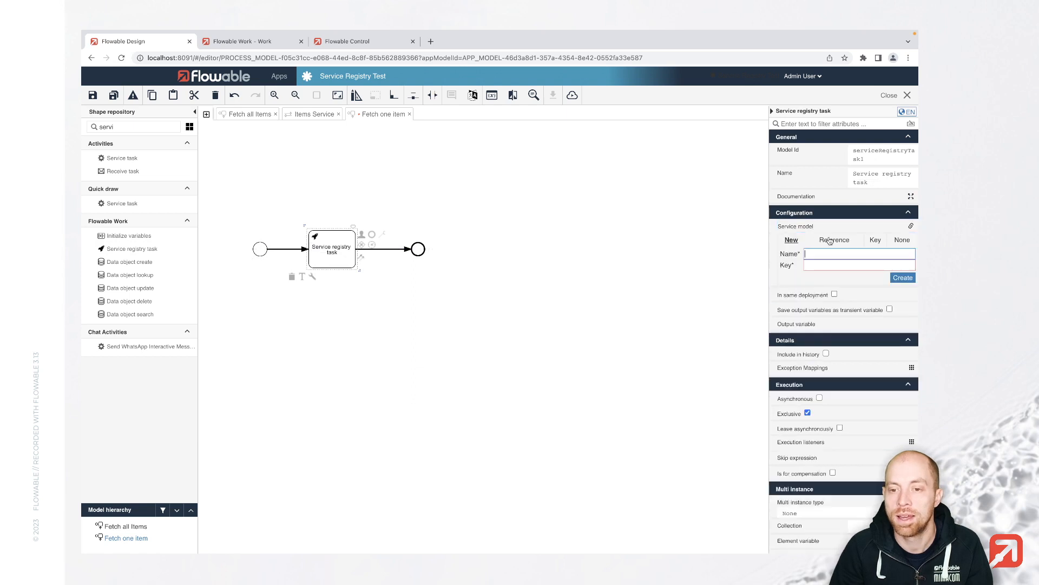
click(813, 278)
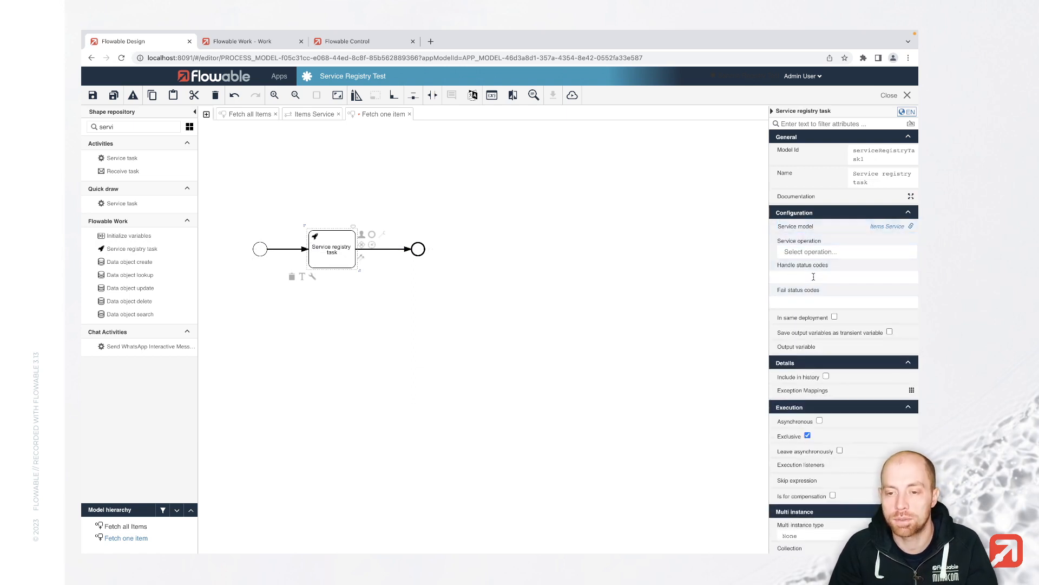
Step: Open the Items Service model and add a new operation labelled "Fetch One" with the type Lookup
click(878, 227)
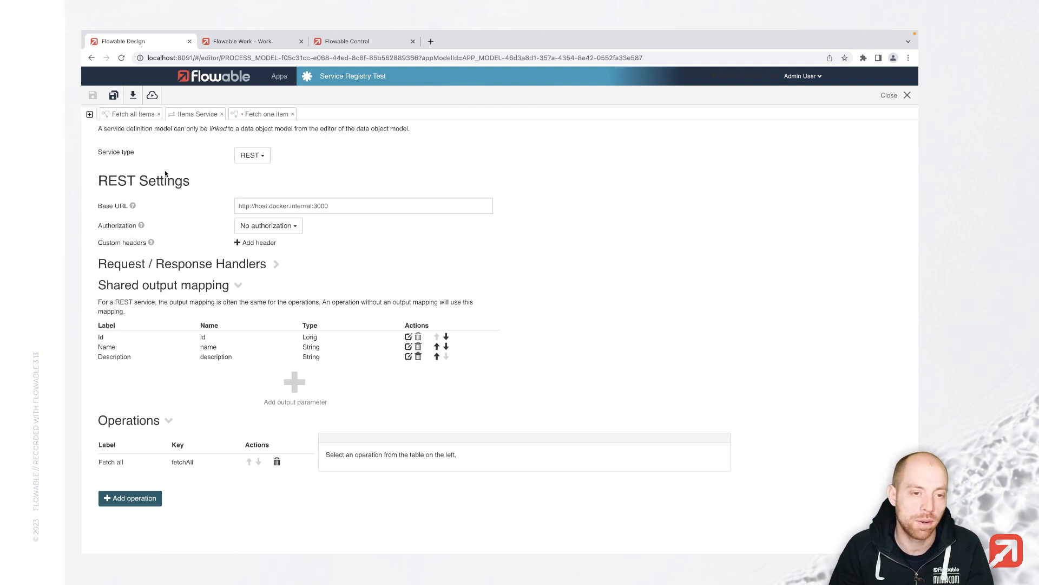
click(130, 498)
scroll(452, 470, down, 1)
scroll(452, 469, down, 3)
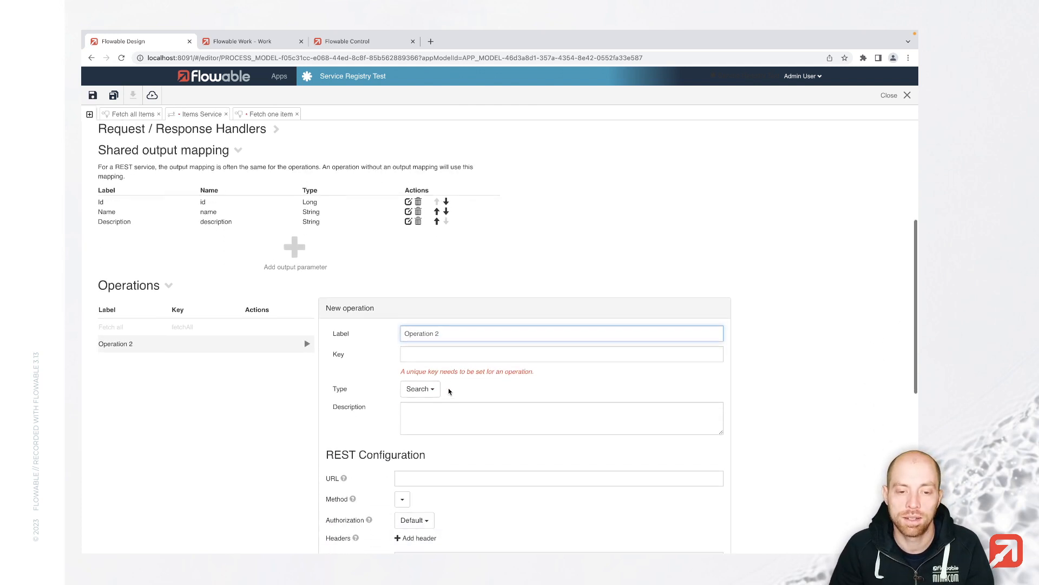
triple_click(440, 323)
text(Fetch)
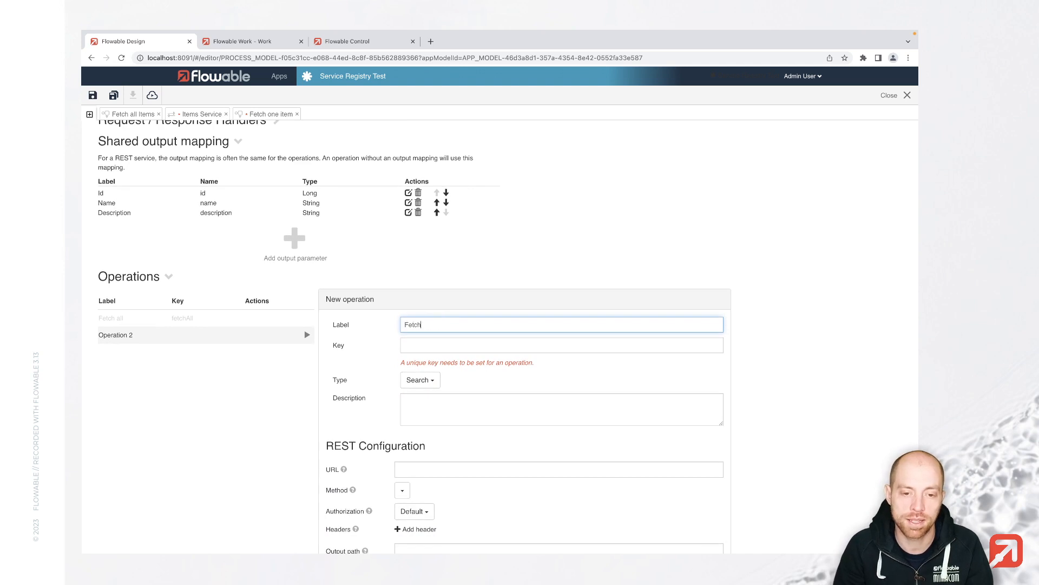
text( One)
key(Tab)
click(420, 367)
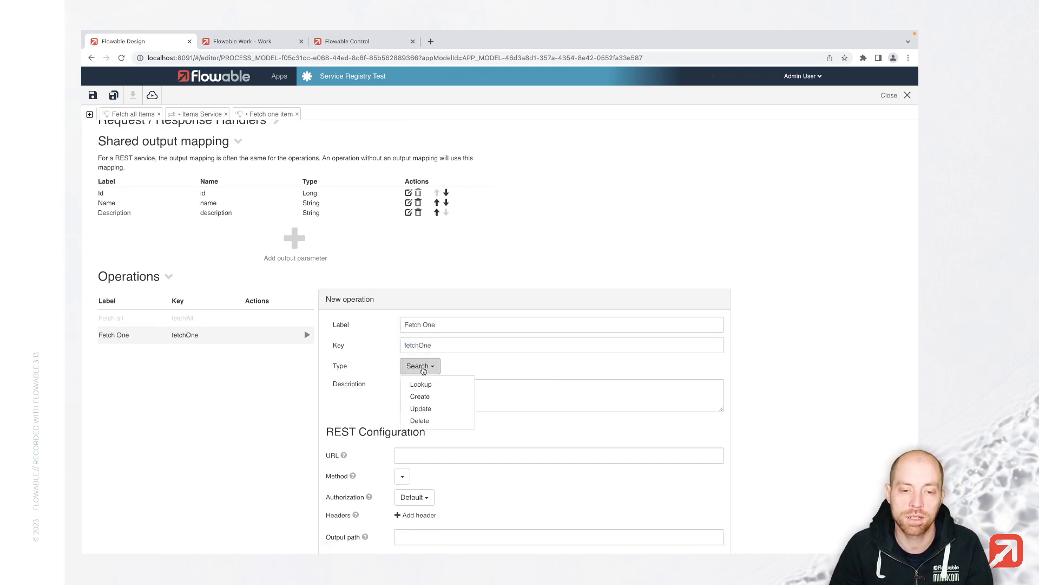
click(422, 384)
Step: Set the Fetch One operation's REST URL to /items/${id} and its method to GET
scroll(428, 412, down, 2)
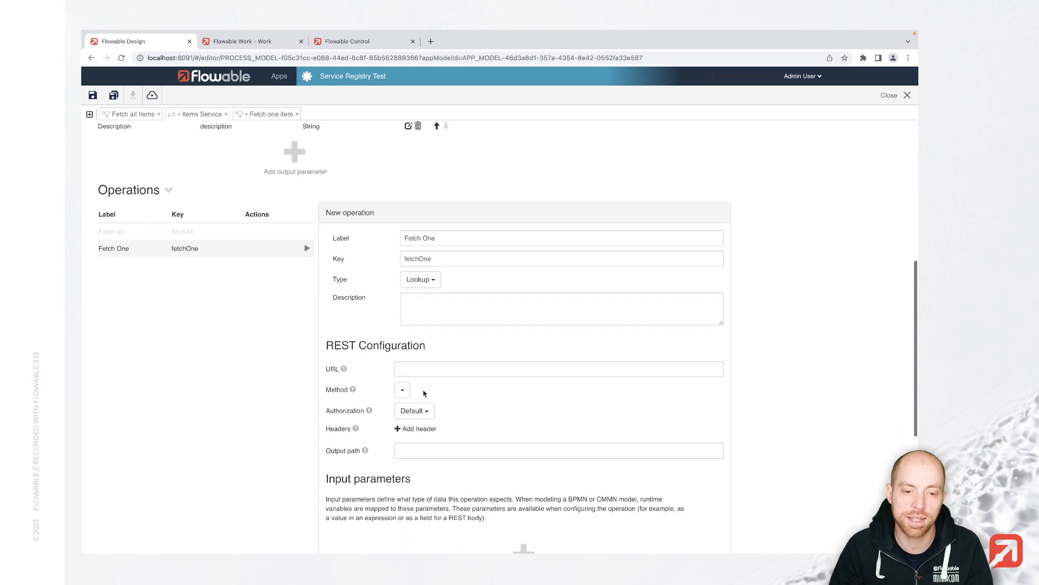
click(420, 370)
text(/items/${)
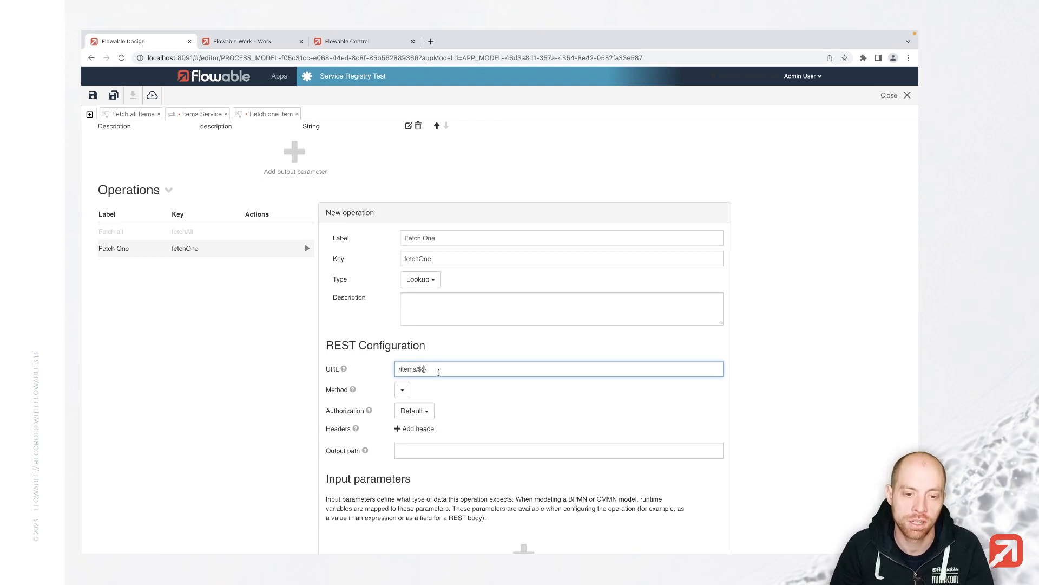
scroll(438, 372, down, 1)
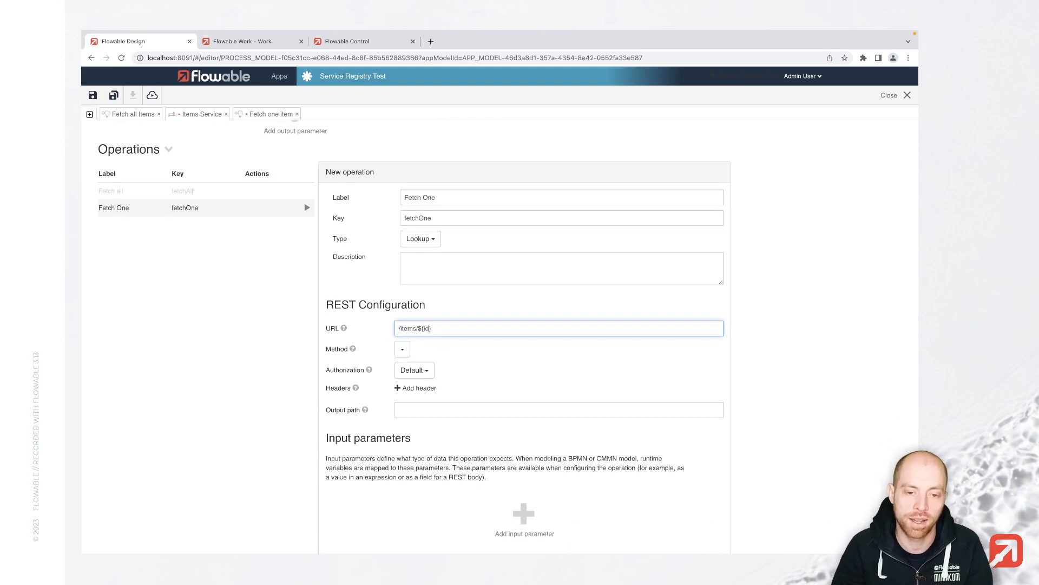
click(402, 349)
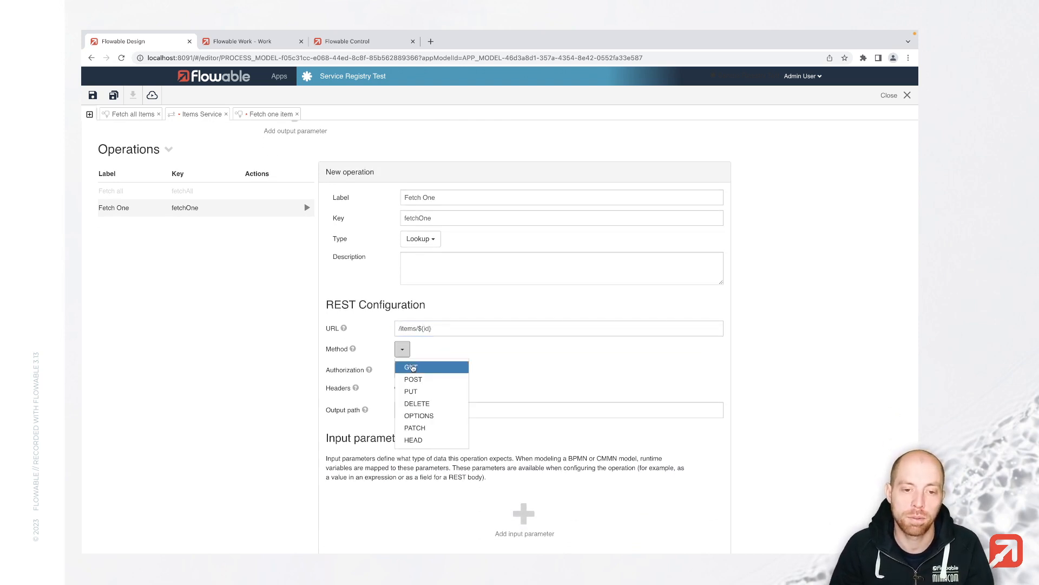
click(414, 367)
Step: Add an input parameter to the Fetch One operation with the label "Id", name "id" and type Long
scroll(428, 433, down, 1)
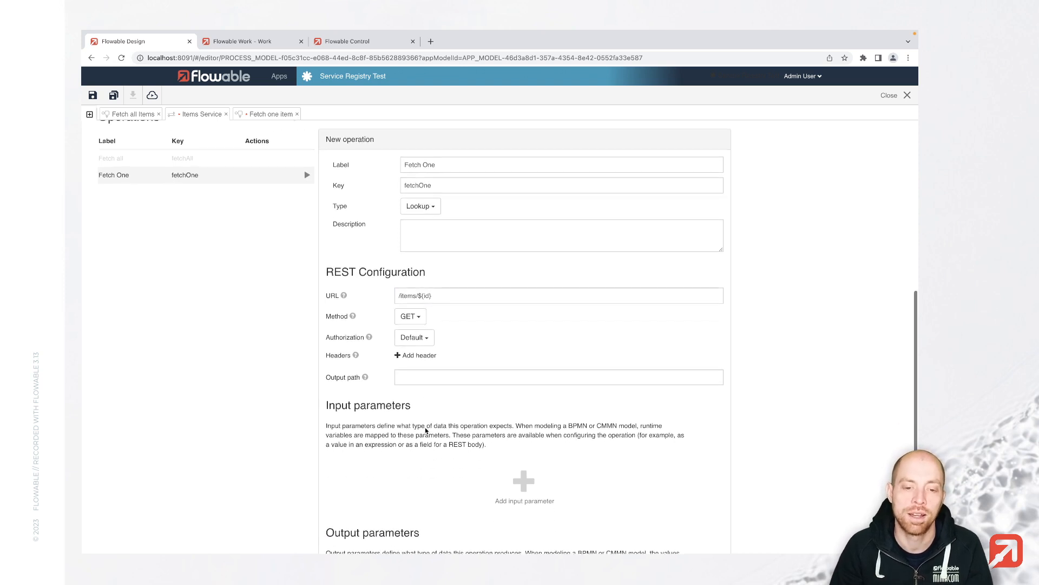
scroll(414, 395, down, 1)
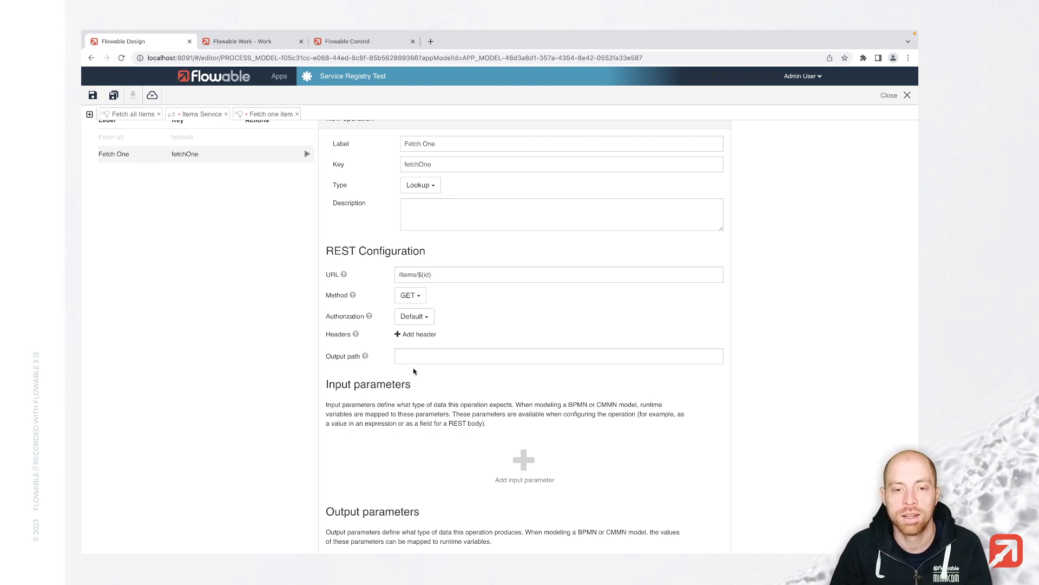
scroll(414, 371, down, 4)
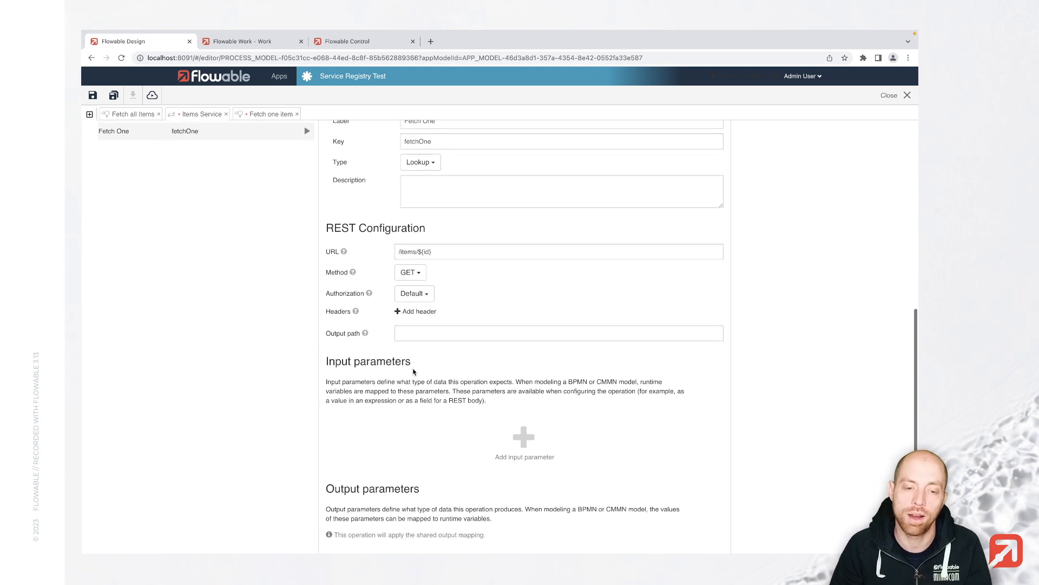
scroll(413, 372, down, 5)
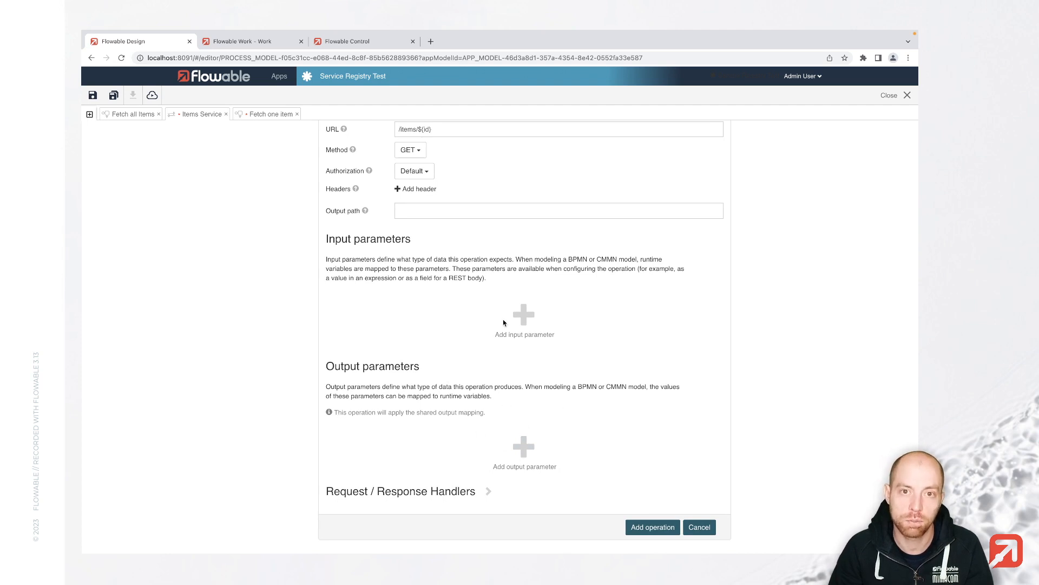
click(523, 312)
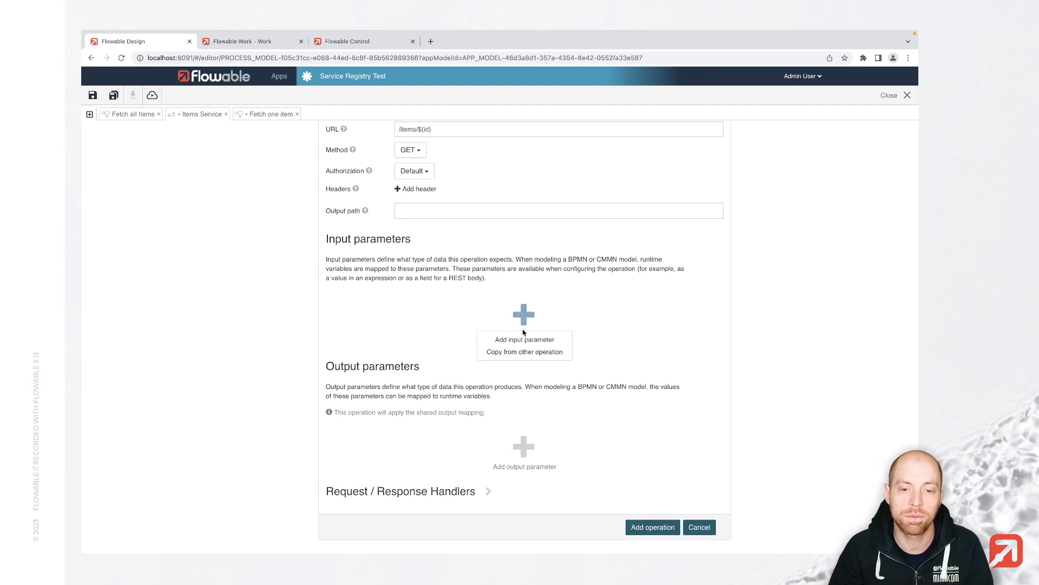
click(524, 340)
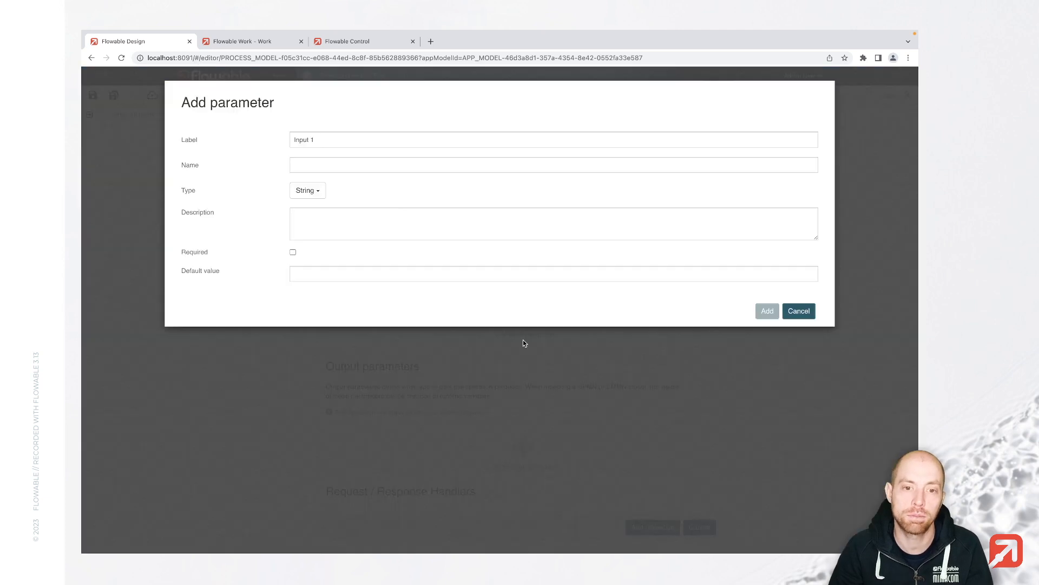
key(super+a)
key(BackSpace)
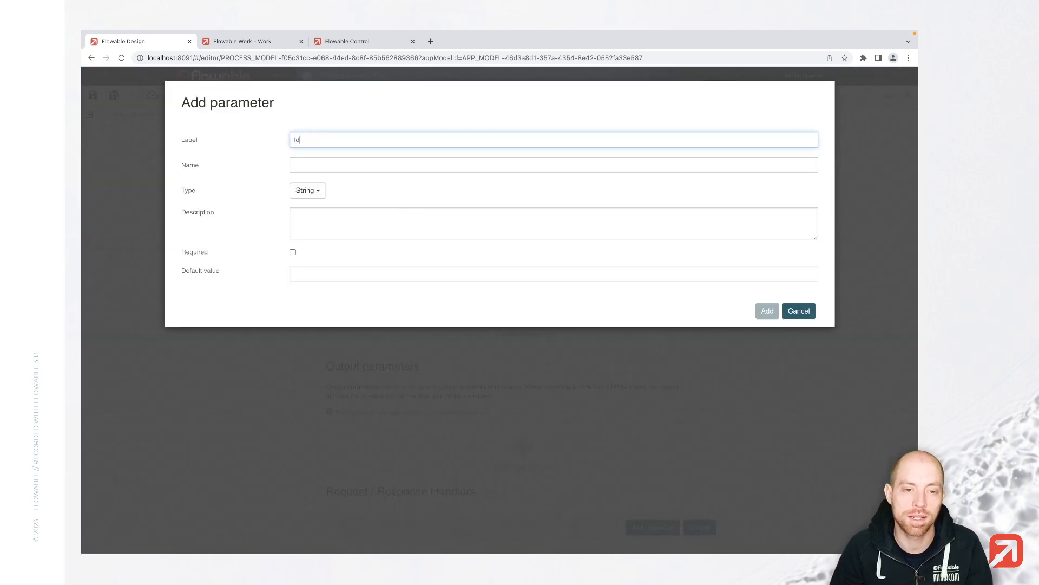
key(Tab)
click(308, 192)
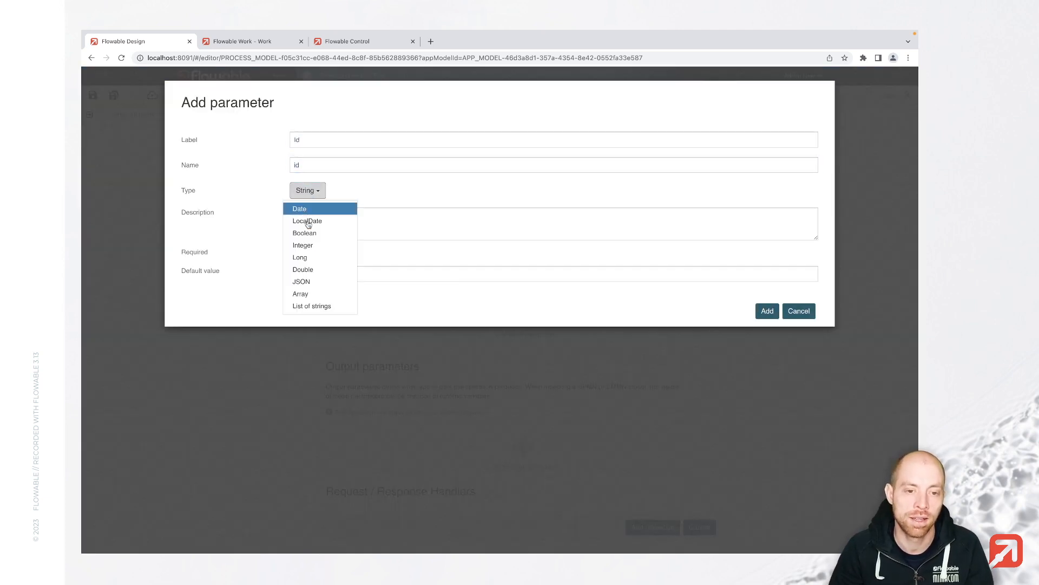
click(315, 258)
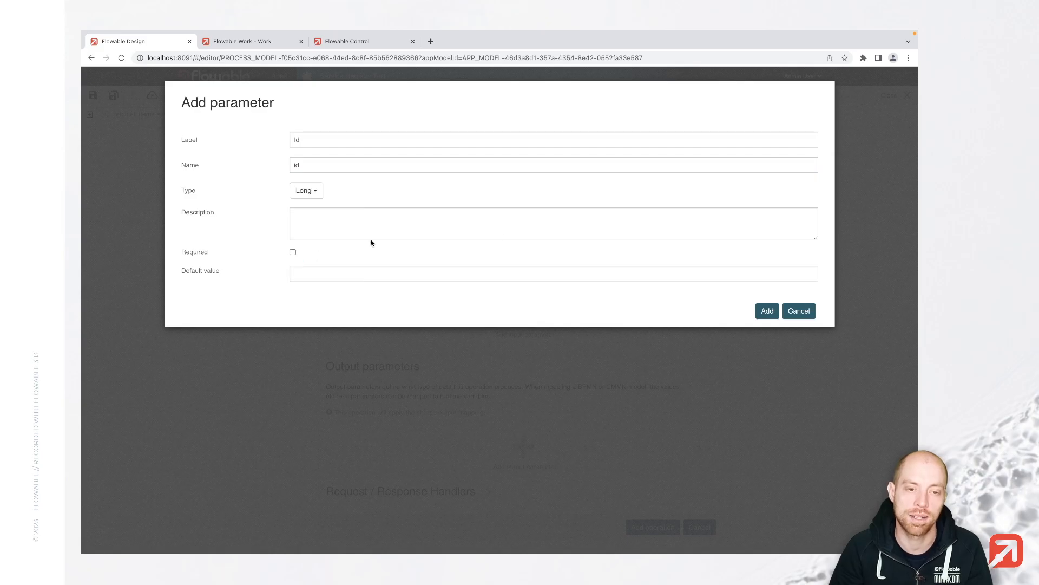
click(768, 311)
scroll(464, 371, up, 3)
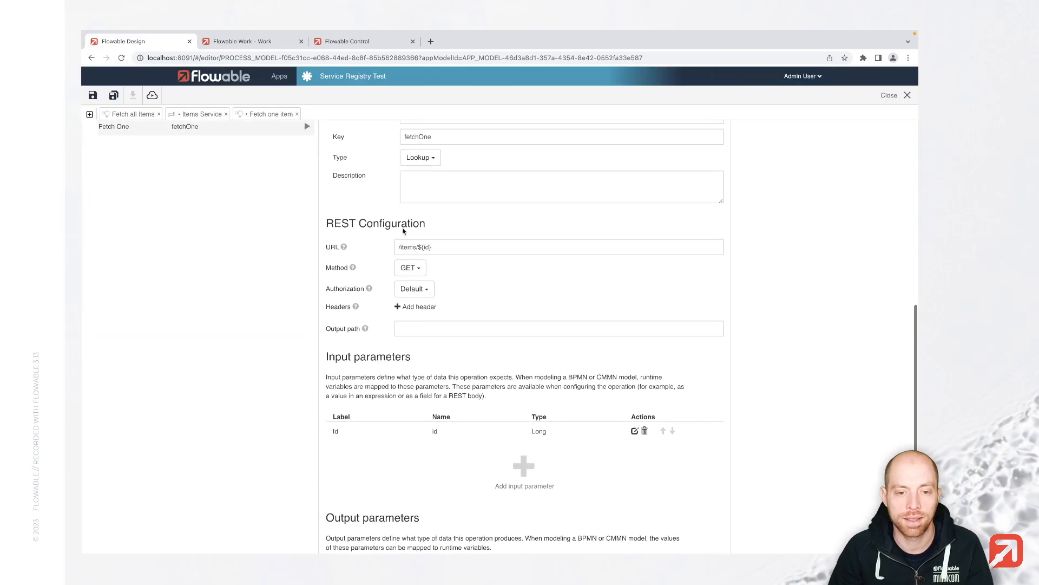
click(426, 247)
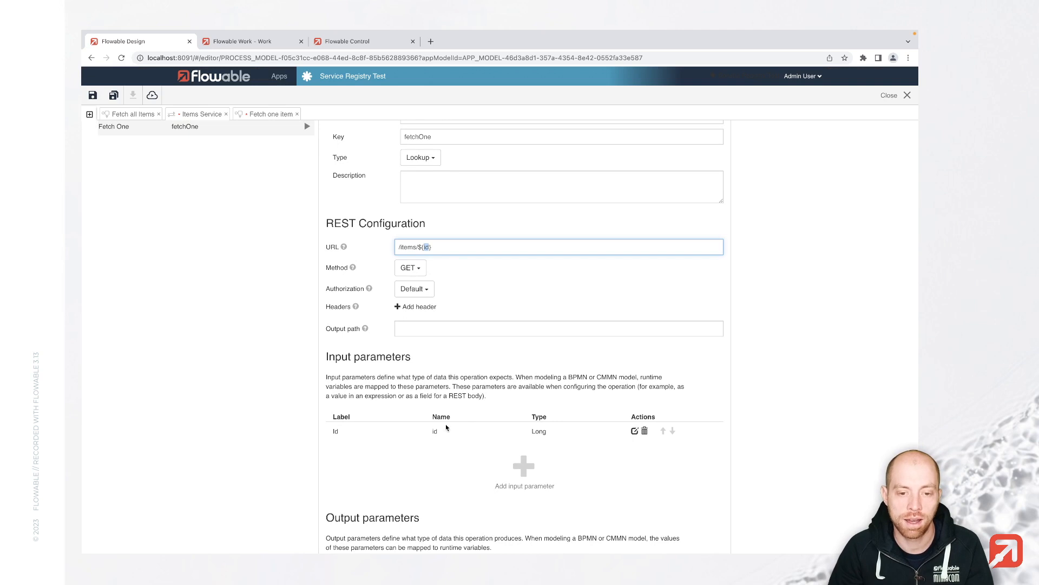
click(419, 249)
drag(421, 248, 454, 248)
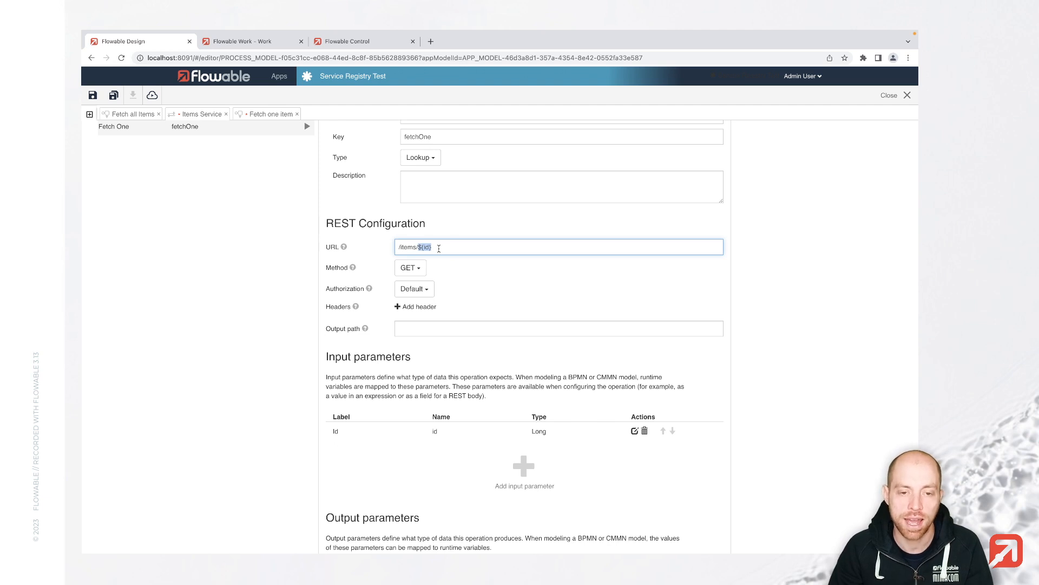
click(439, 249)
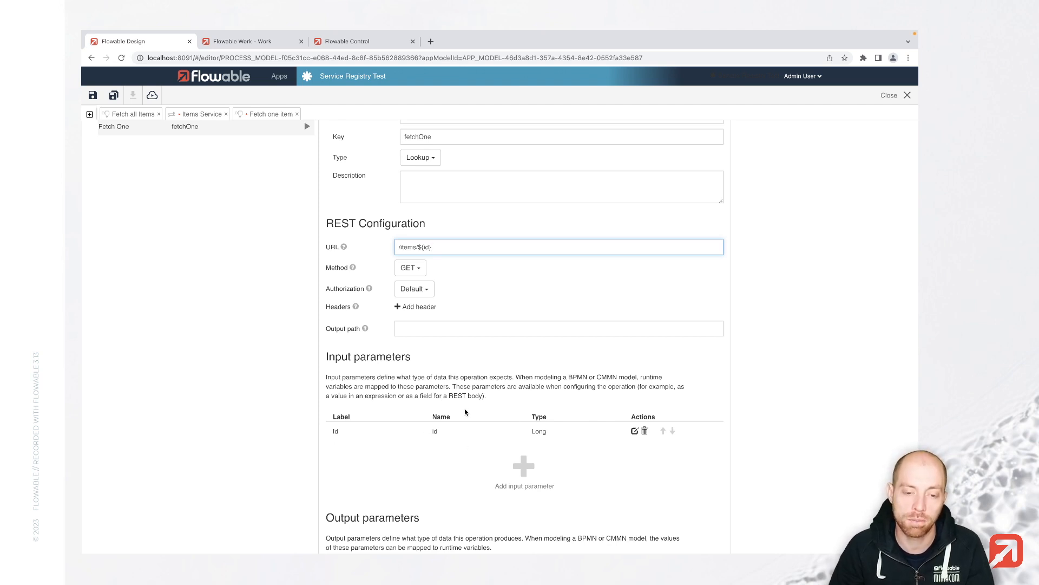
scroll(465, 412, down, 4)
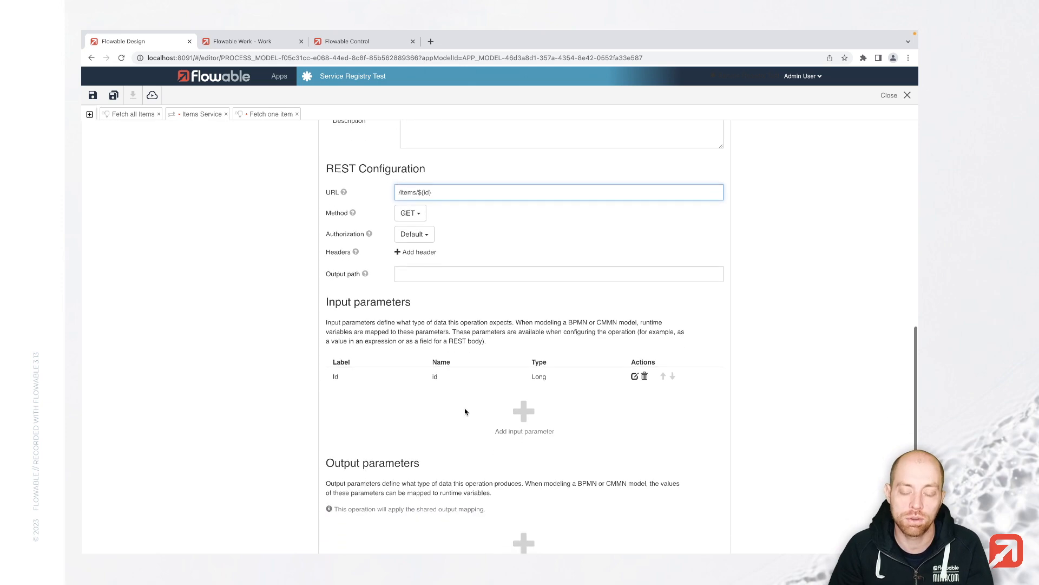
Step: Finish adding the Fetch One operation to the Items Service and save all open models
scroll(465, 411, down, 2)
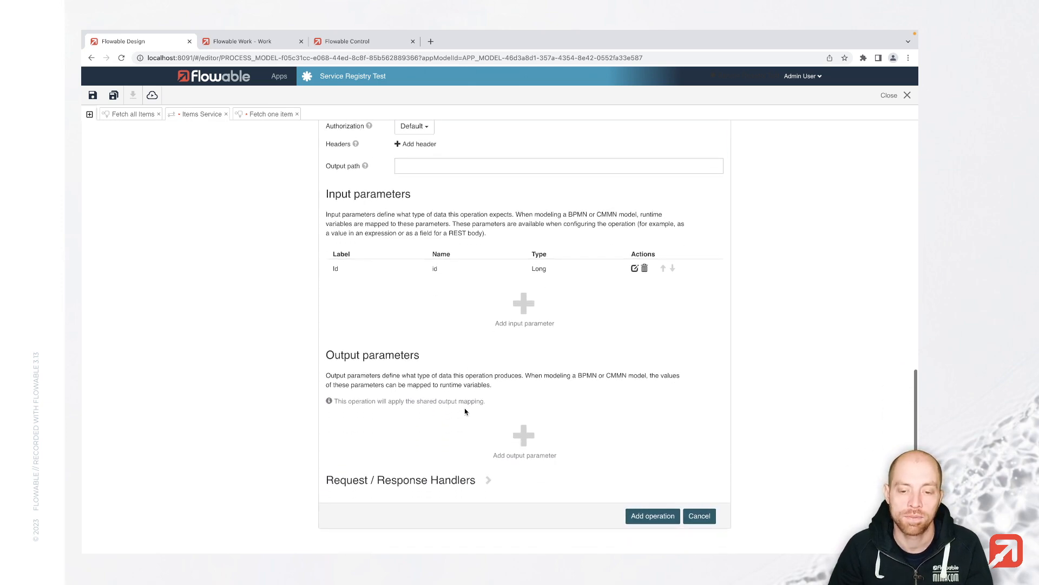
click(665, 515)
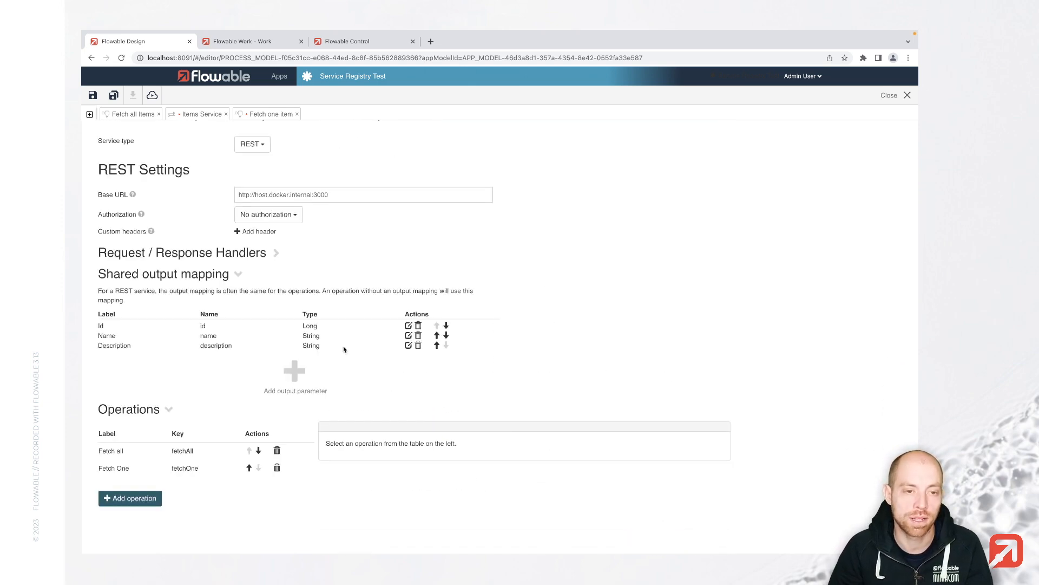
click(113, 95)
Step: In the Fetch one item process, set the service registry task's service operation to Fetch One
click(258, 120)
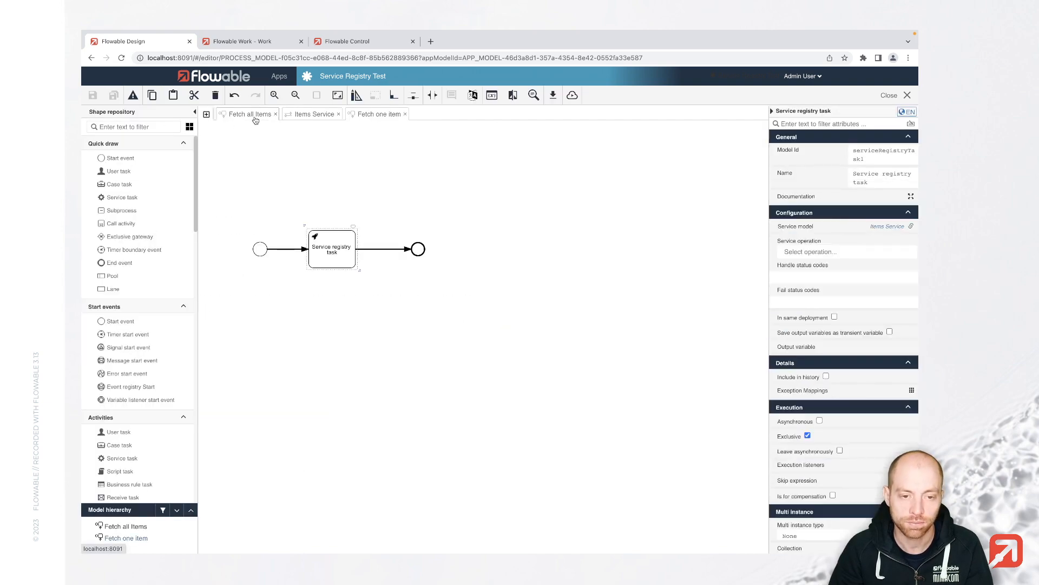
click(830, 253)
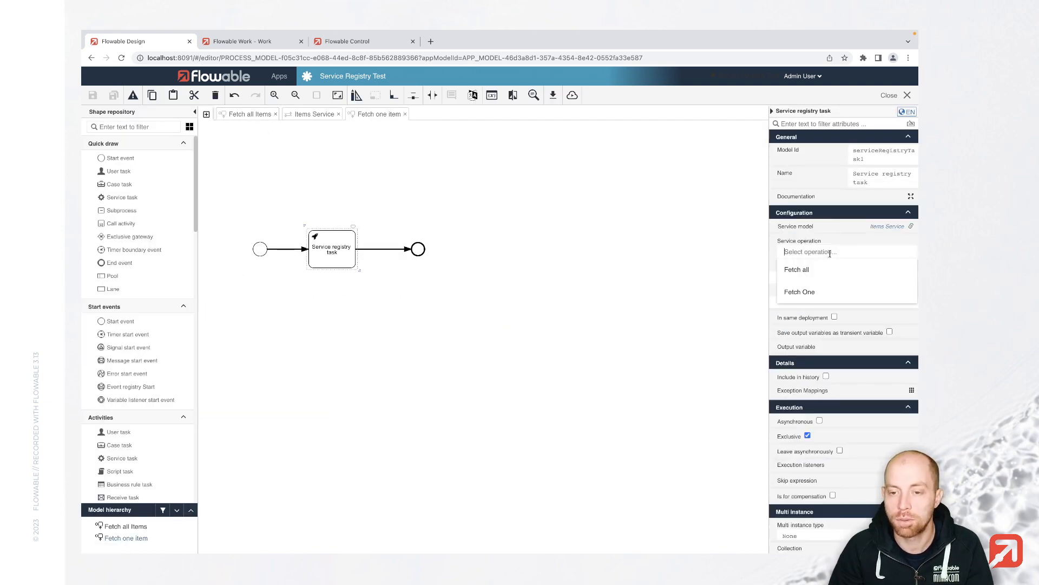
click(806, 297)
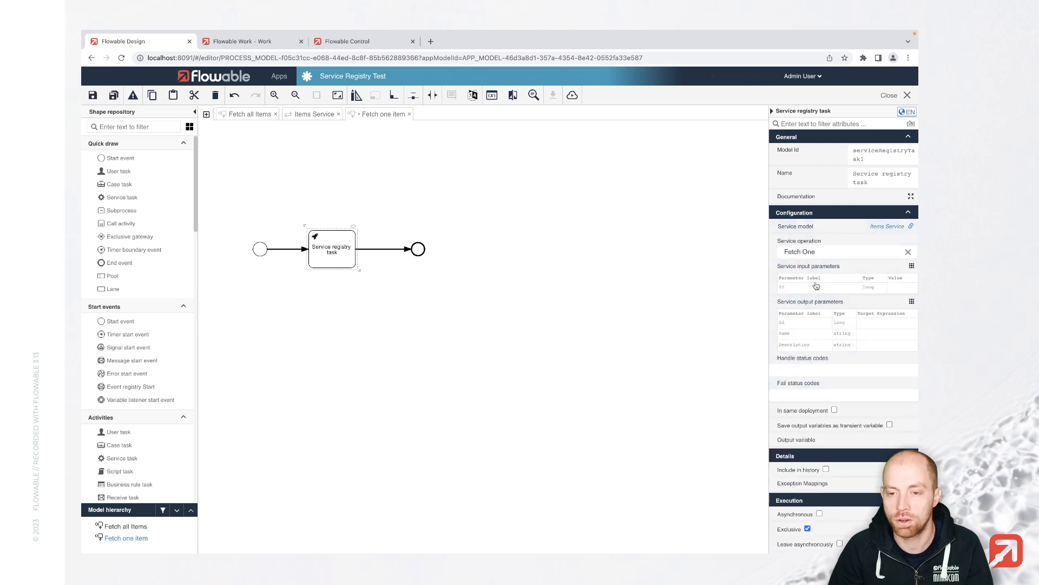
click(864, 285)
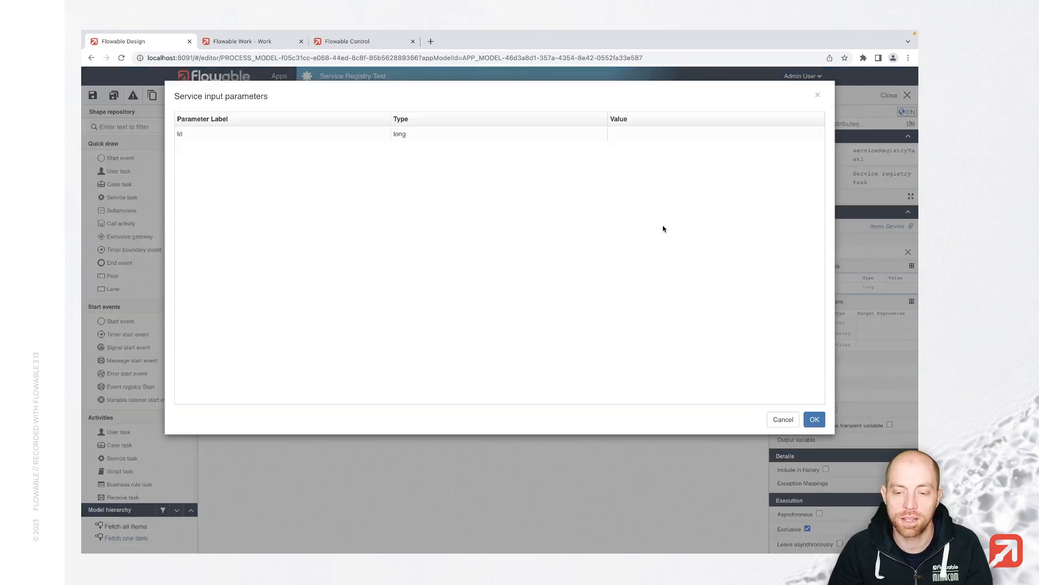
click(783, 418)
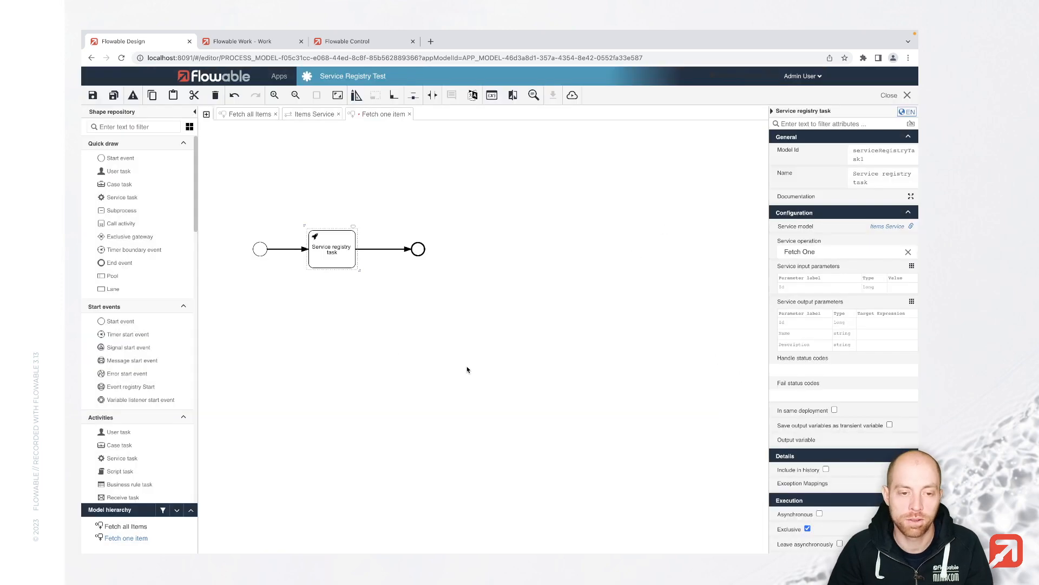
Step: Create a start form for the start event named "Fetch one start form" with the key fetchOneStartForm
click(263, 249)
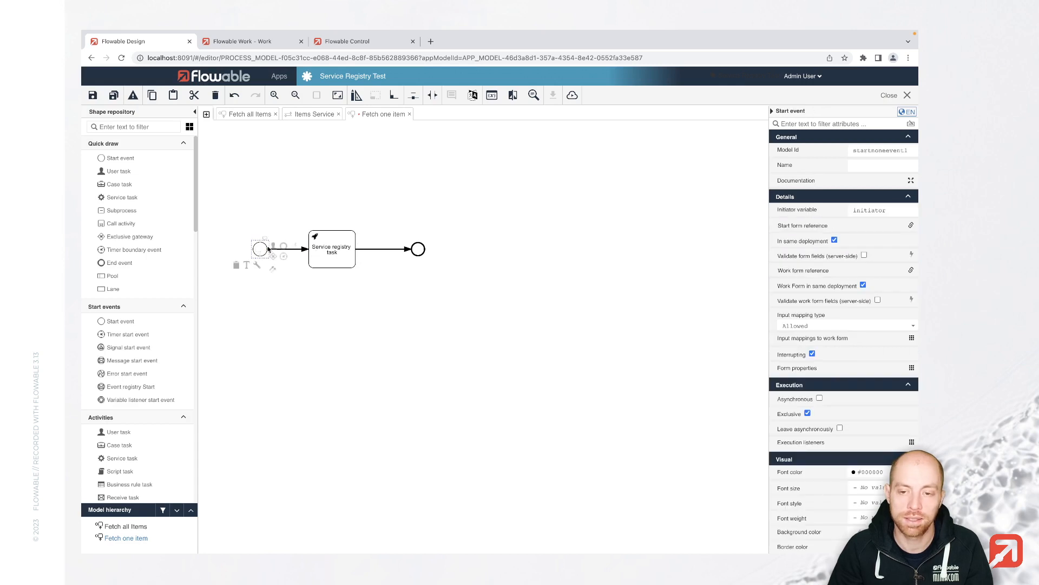
click(820, 226)
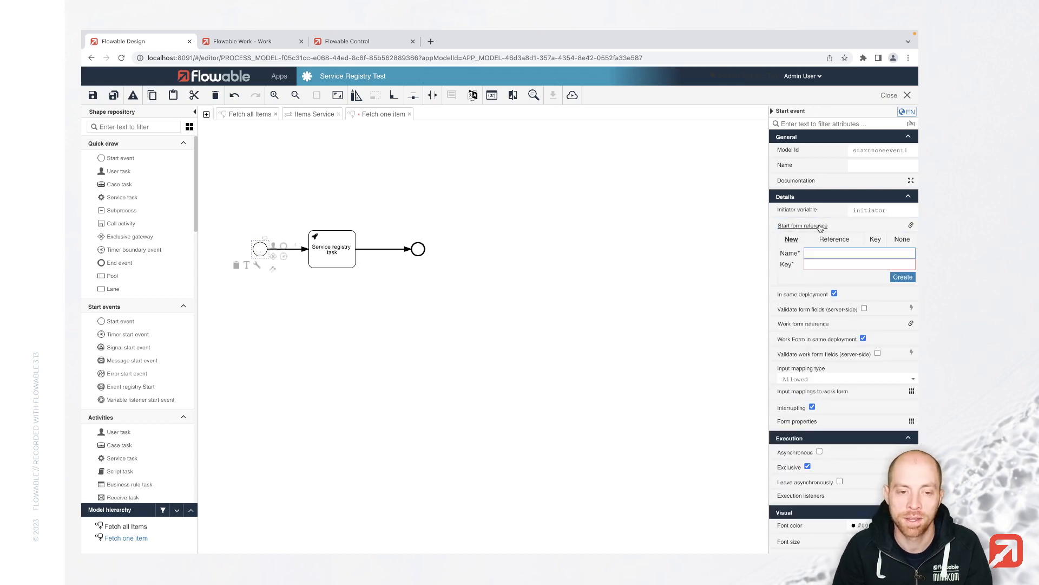
text(Fet)
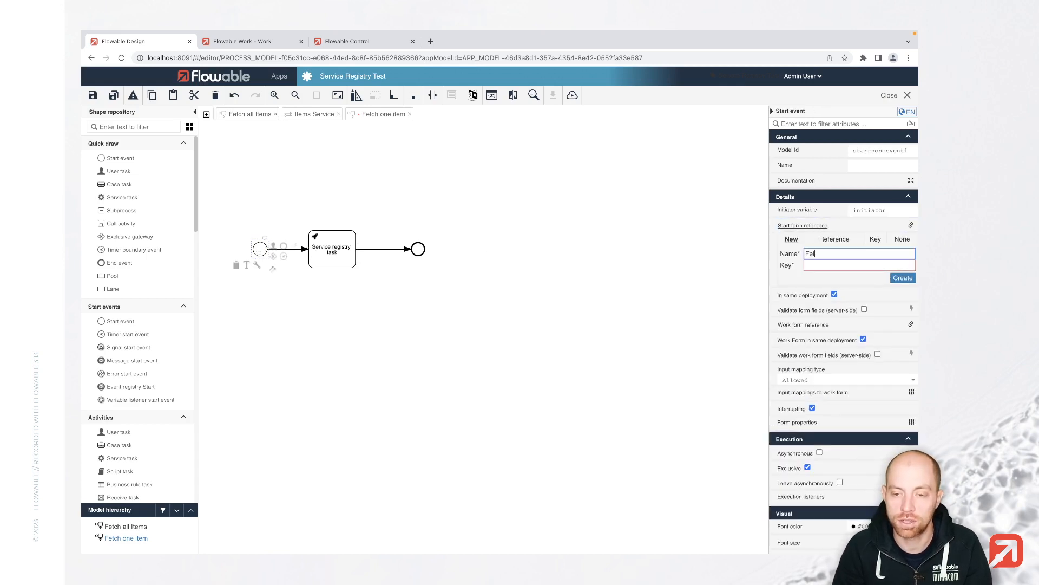
text(ch one start form)
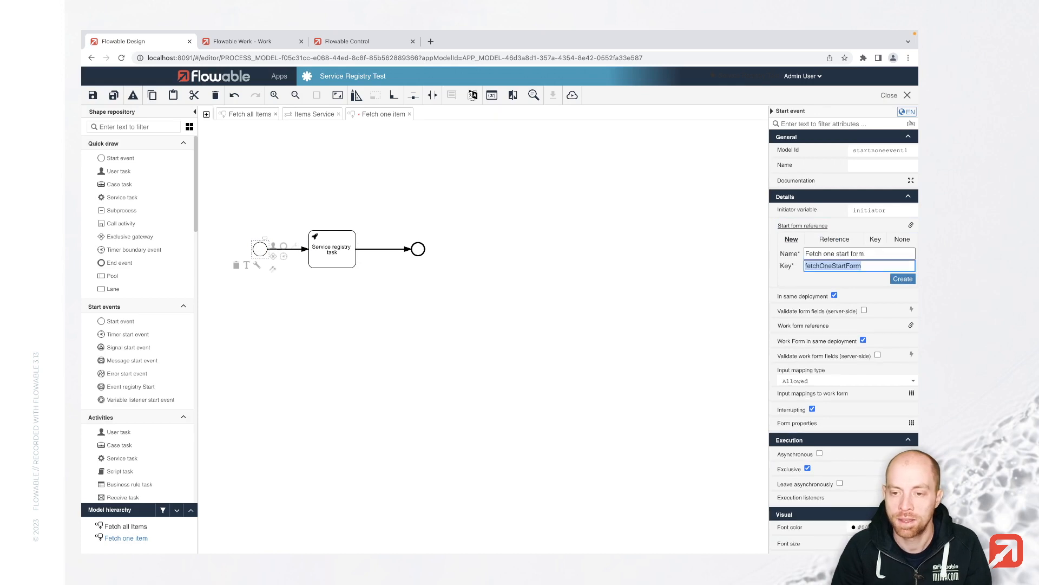
key(Return)
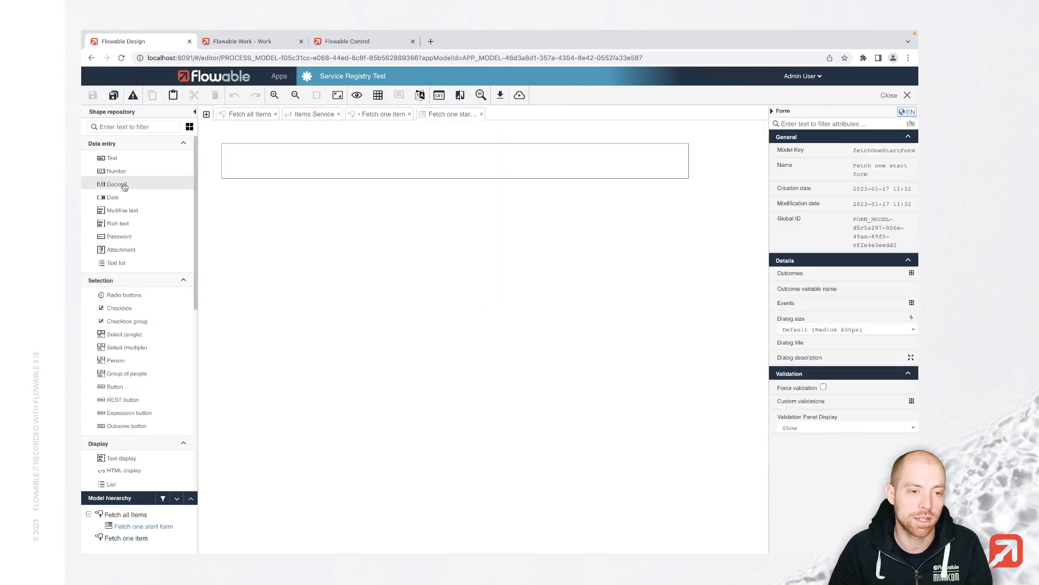
Step: Add a number field labelled "My id" to the start form and save all open models
drag(117, 171, 320, 164)
text(My id)
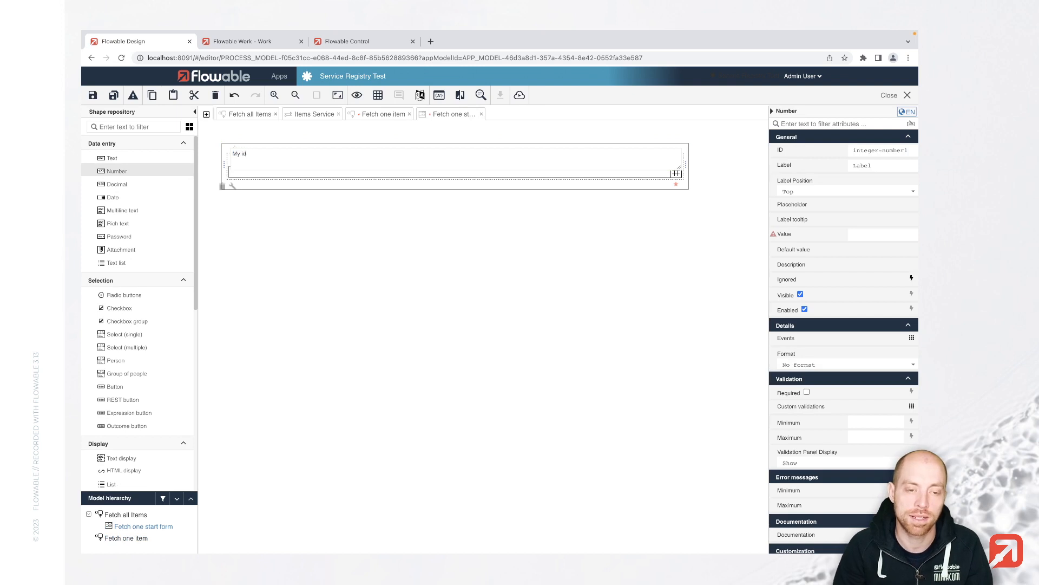
key(Return)
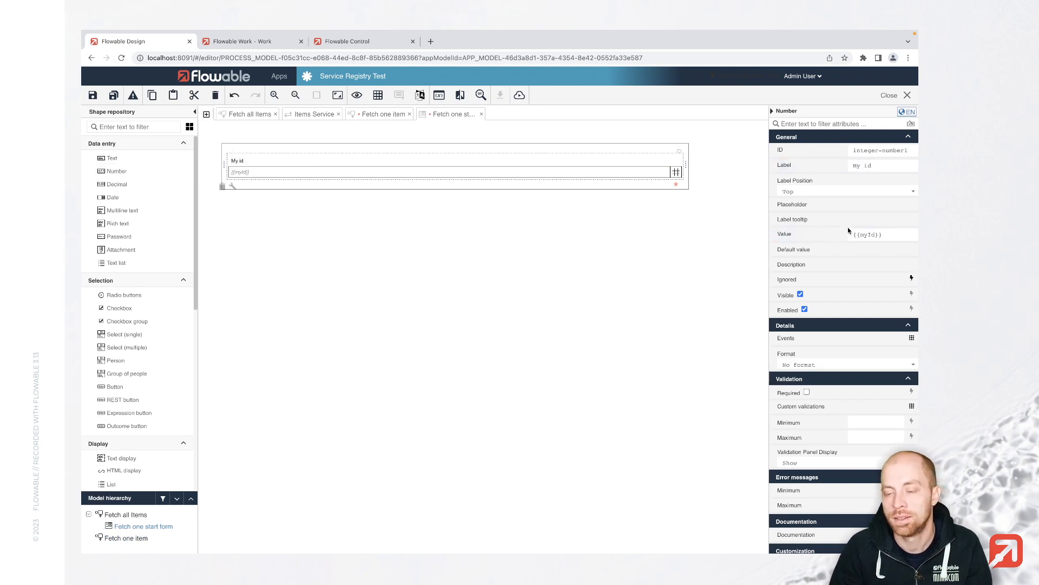
double_click(867, 235)
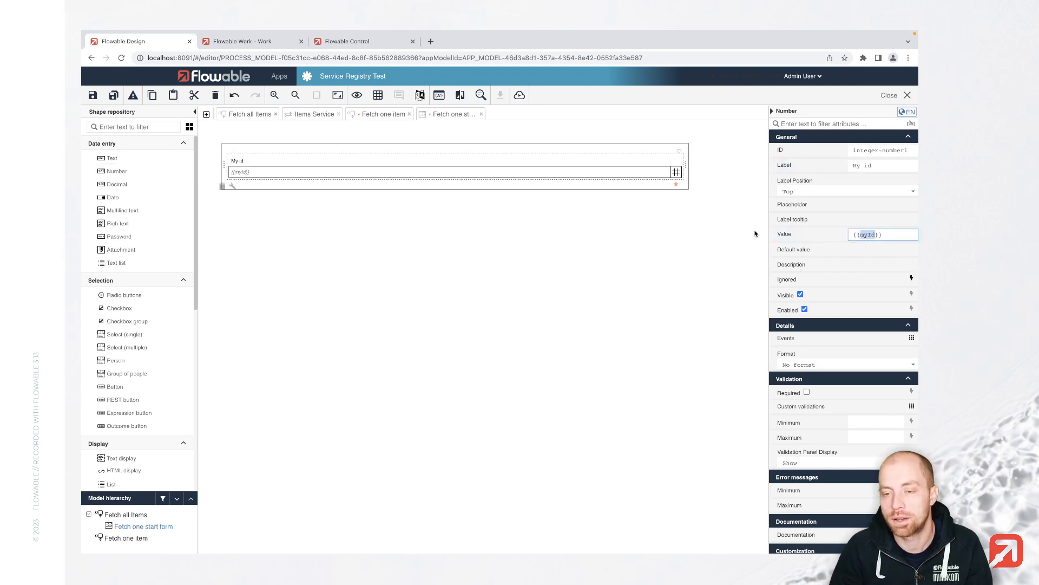
click(114, 96)
Step: In the Fetch one item process, map the service registry task's Id input parameter to ${myId}
click(379, 115)
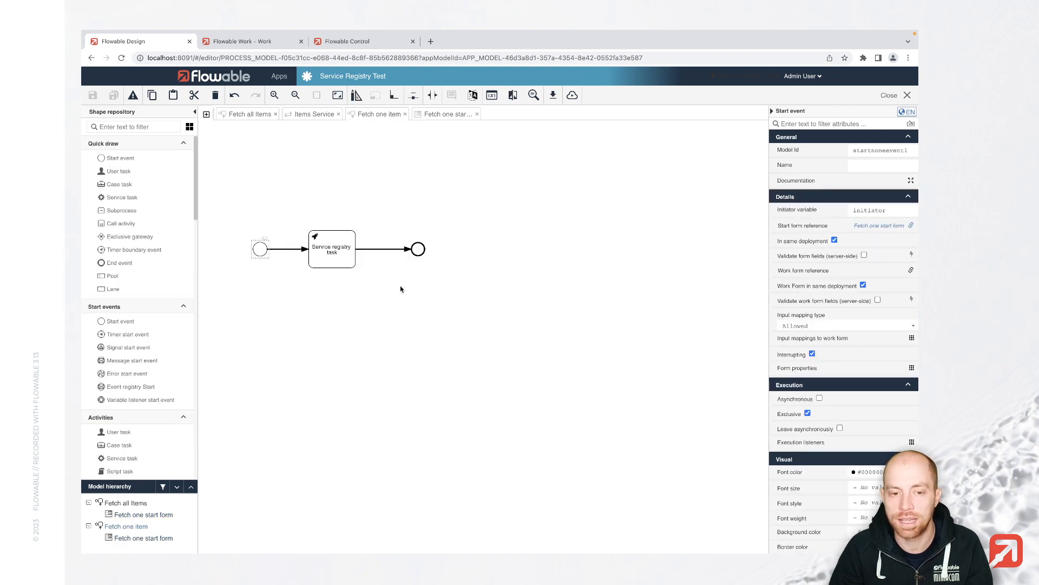
click(341, 255)
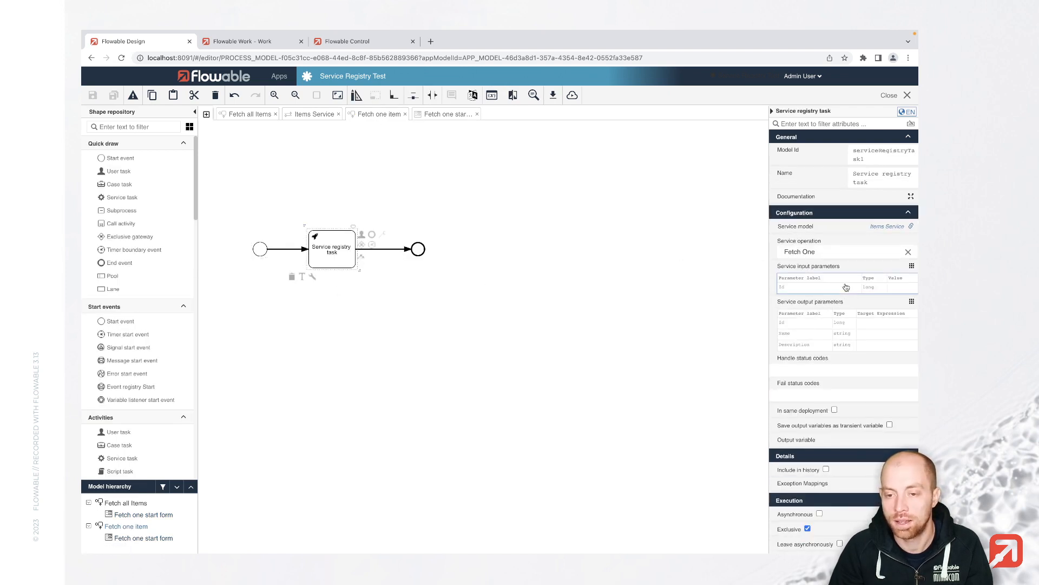
click(845, 286)
click(624, 135)
text($)
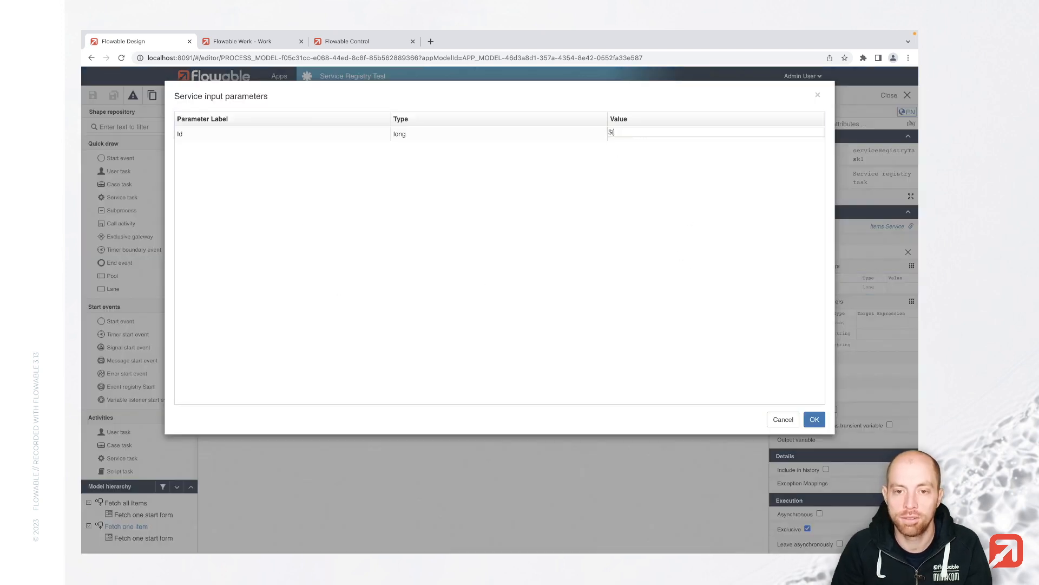
text({my)
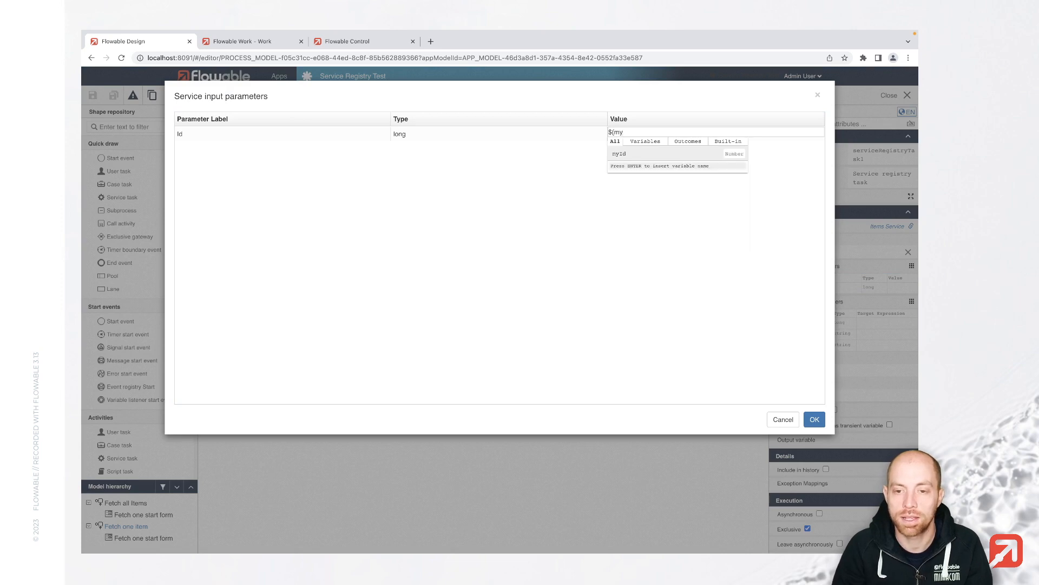
text(Id})
key(Return)
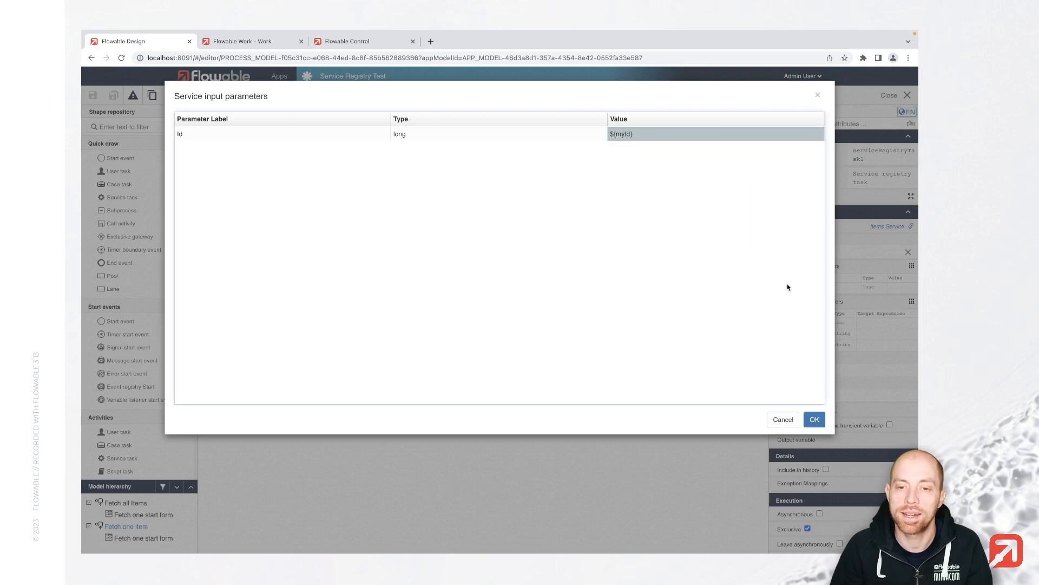
click(815, 419)
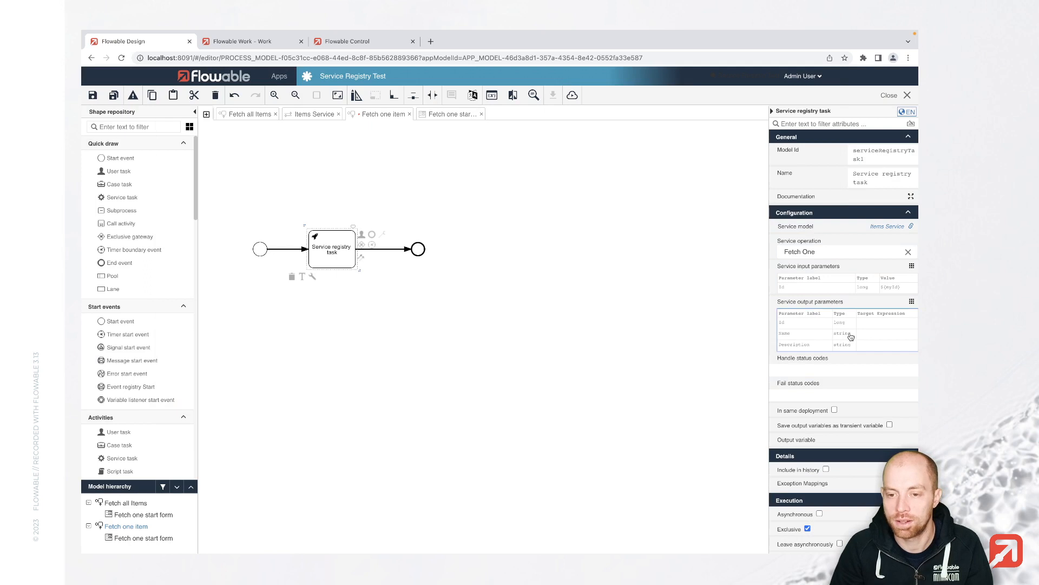
Step: Map the task's Name output parameter to myName and Description to myDescription, and save all models
click(853, 338)
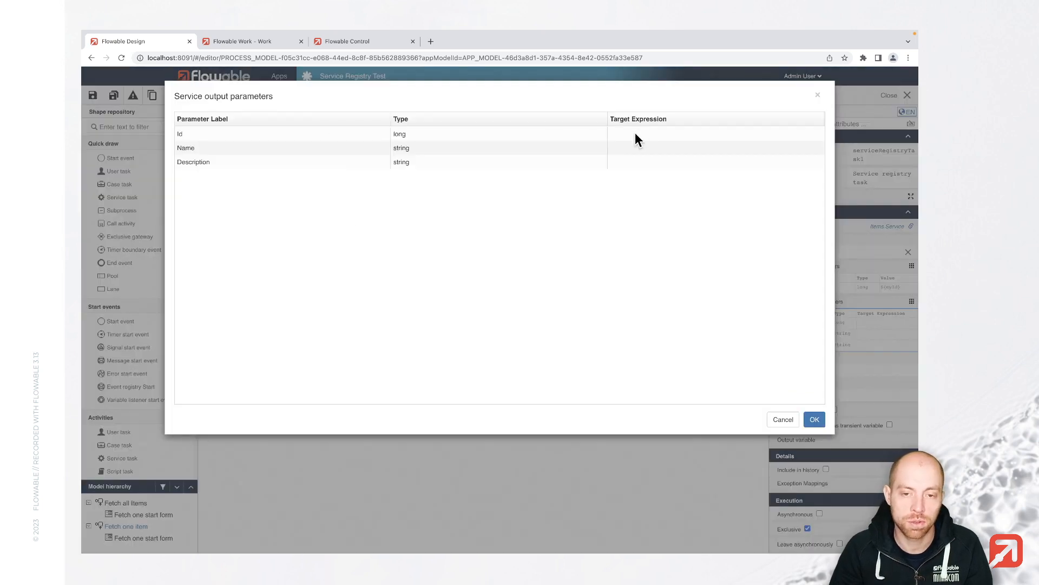
click(628, 150)
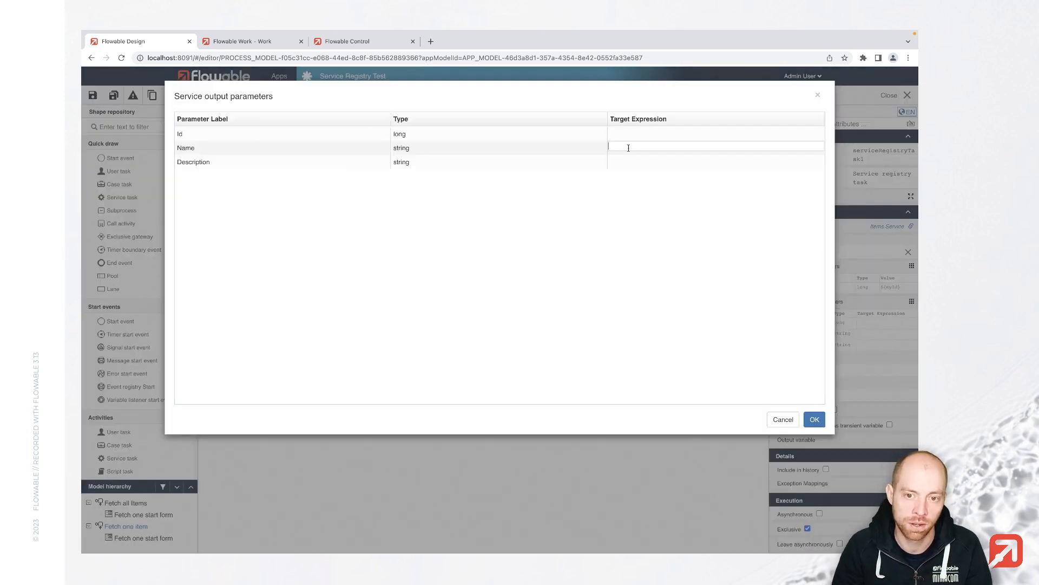
text(myName)
key(Return)
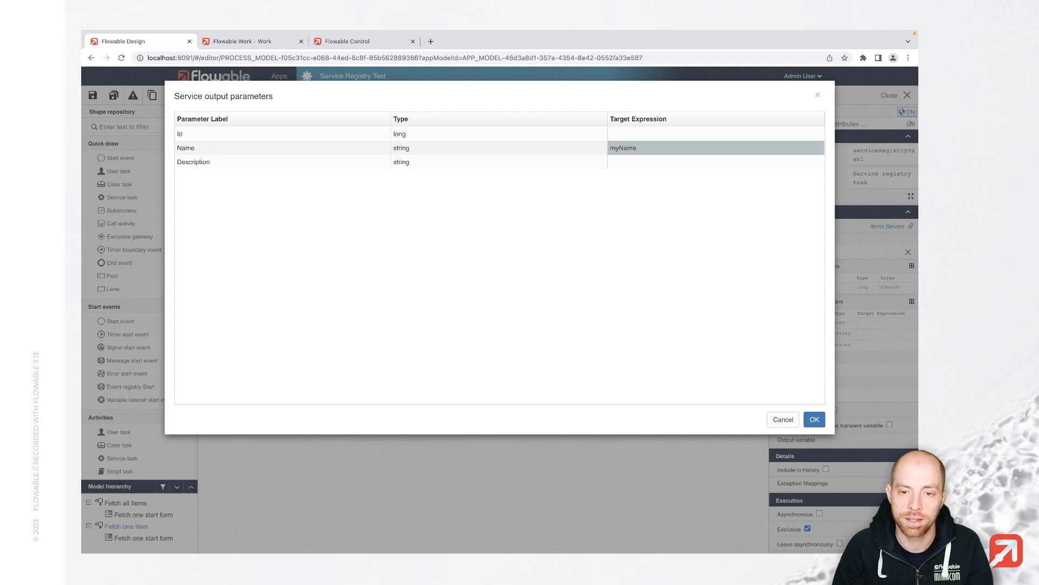
key(Down)
text(myDescription)
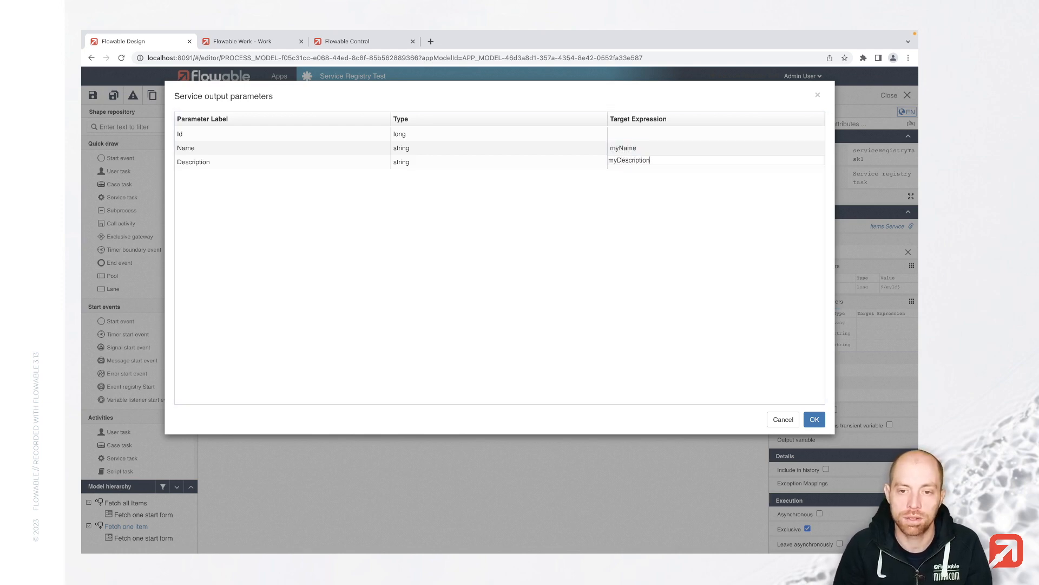
key(Return)
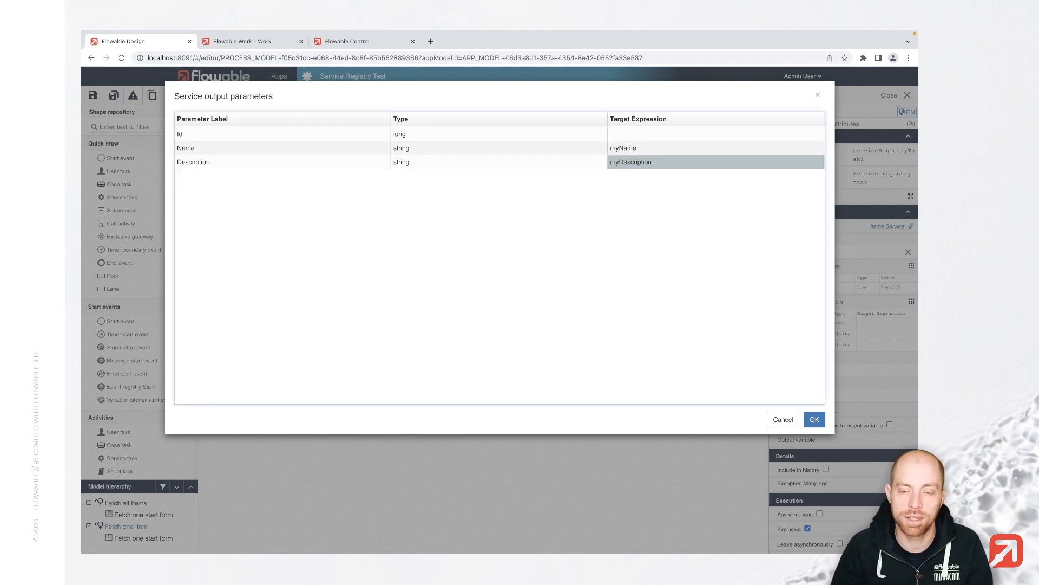
click(814, 419)
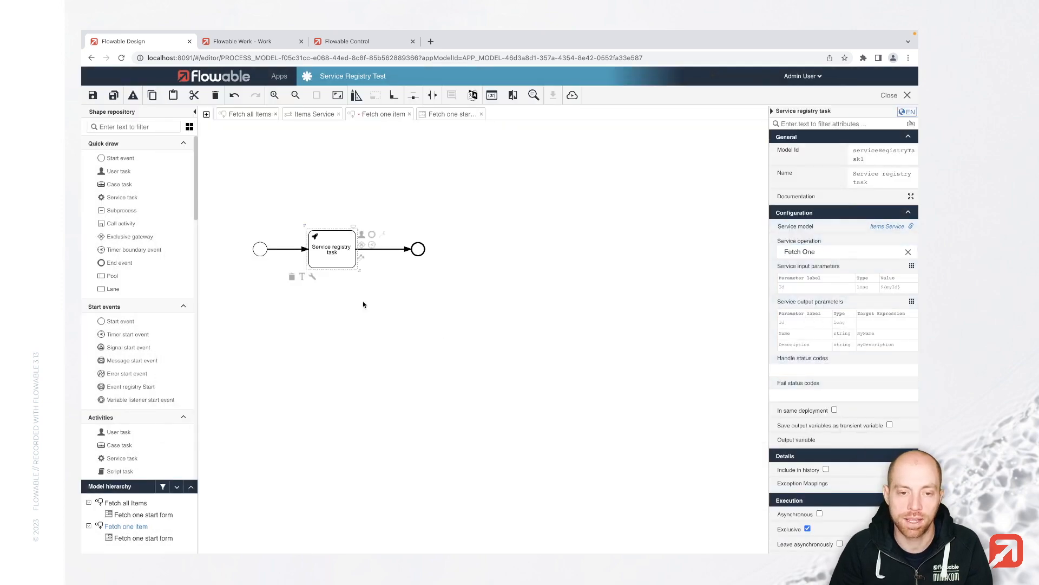
click(114, 95)
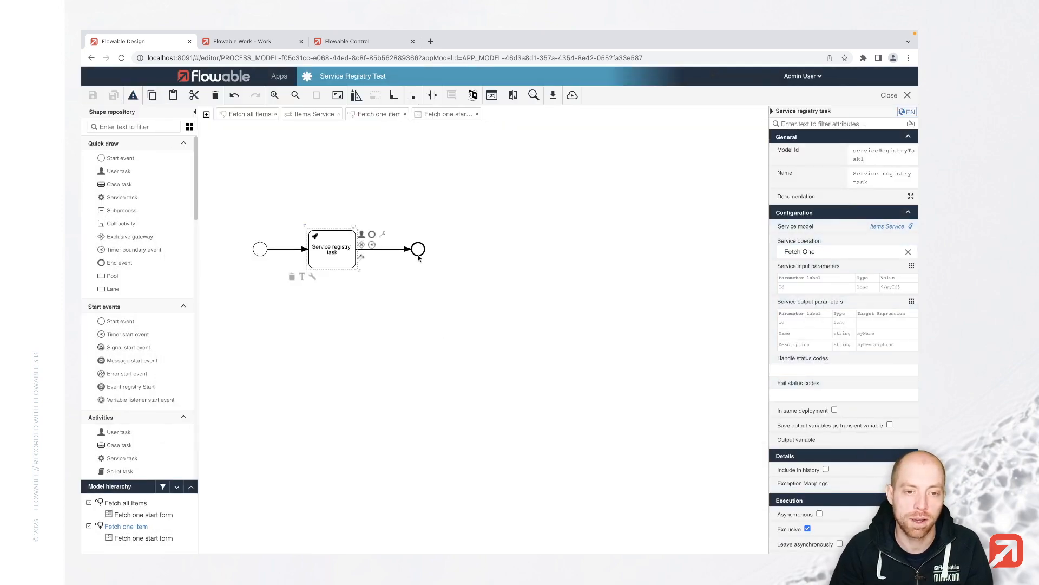
Step: Move the end event farther from the service registry task and insert a user task named ${myName} on the flow between them
drag(419, 249, 493, 249)
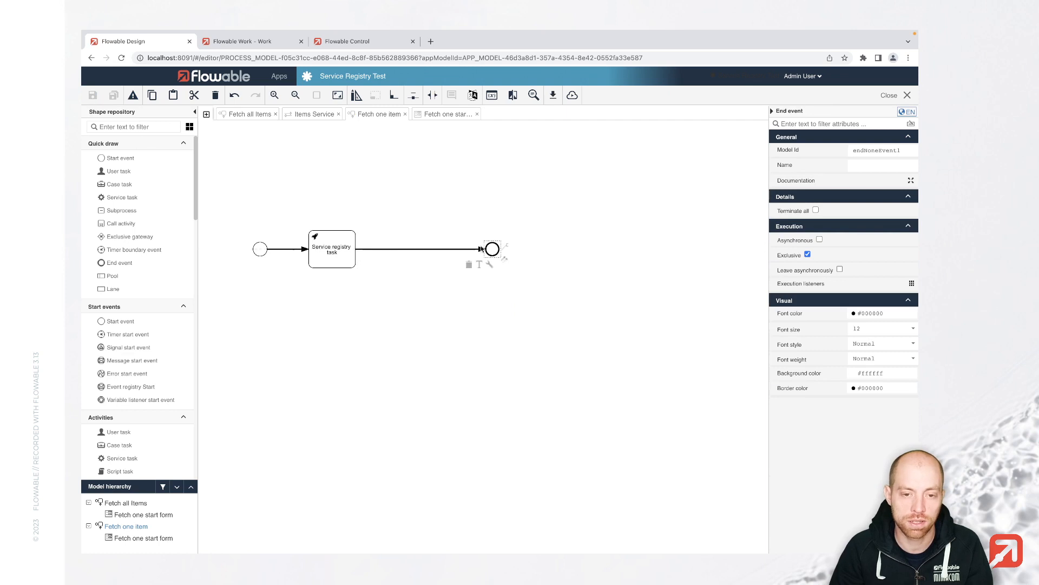
drag(119, 171, 415, 249)
text(${my)
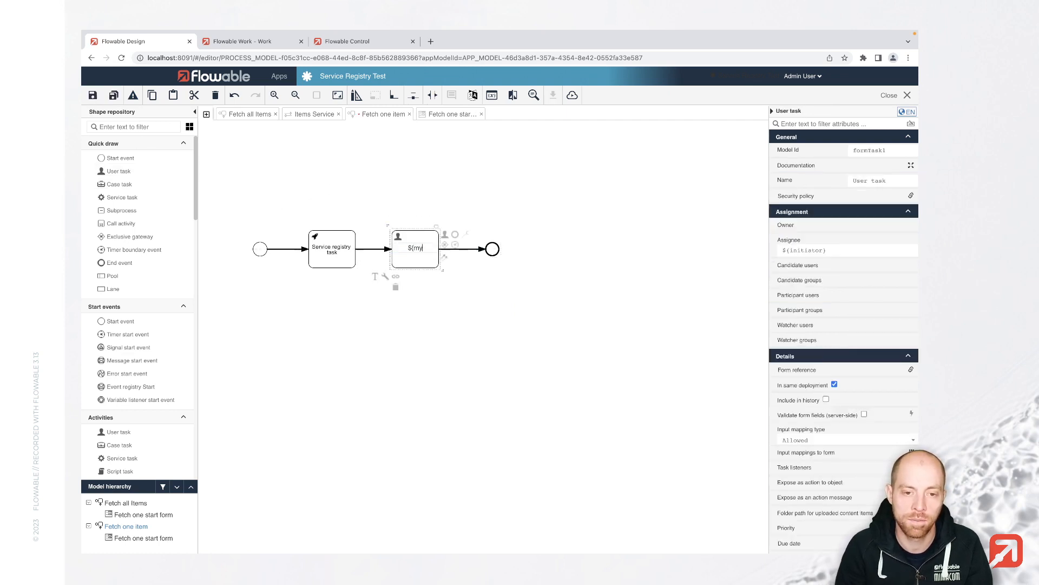
text(Name})
key(Return)
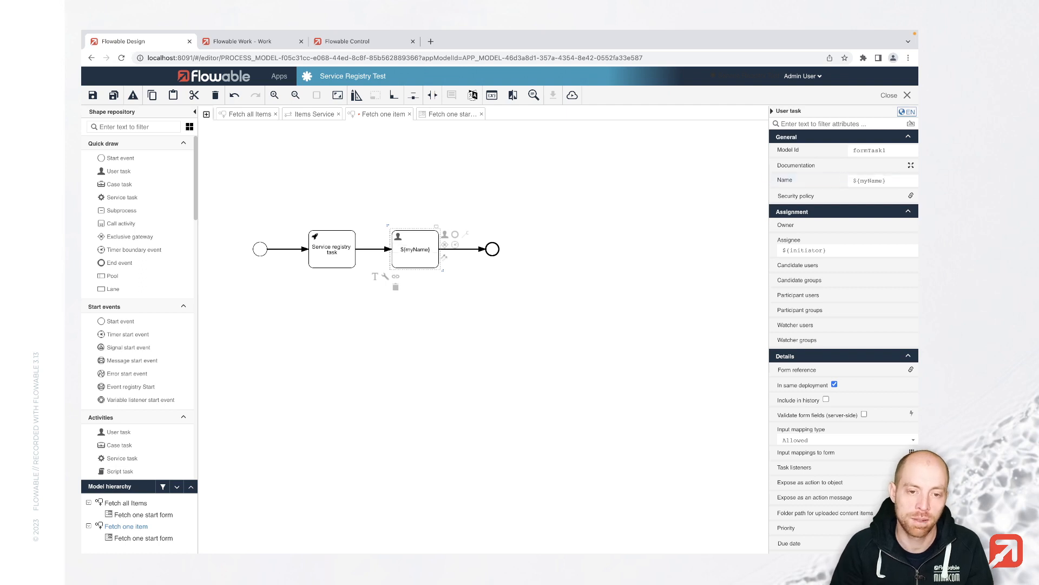
Step: Save all models and publish the Service Registry Test app to the default deployment target
click(114, 96)
click(572, 95)
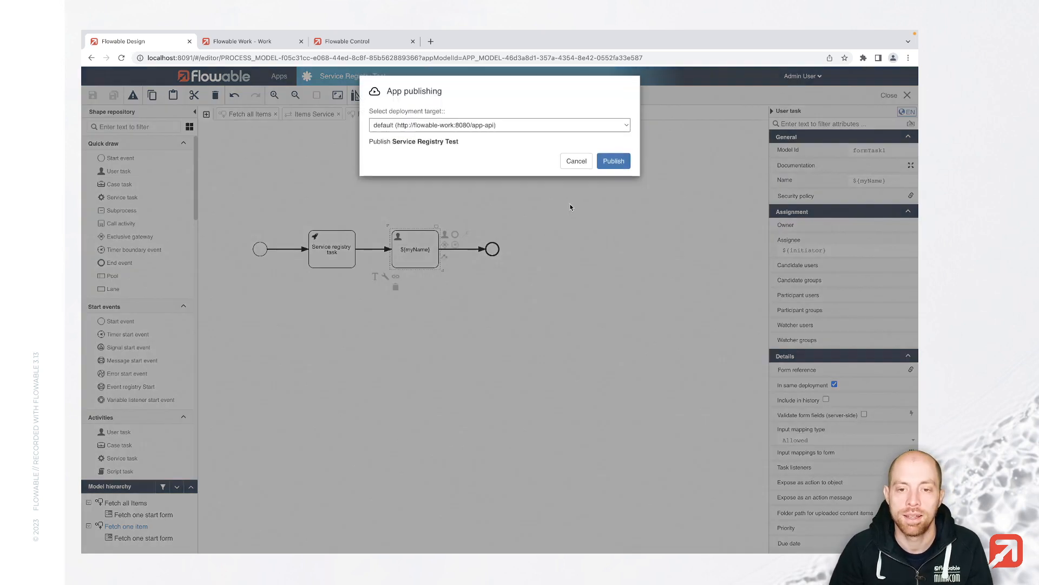
click(613, 169)
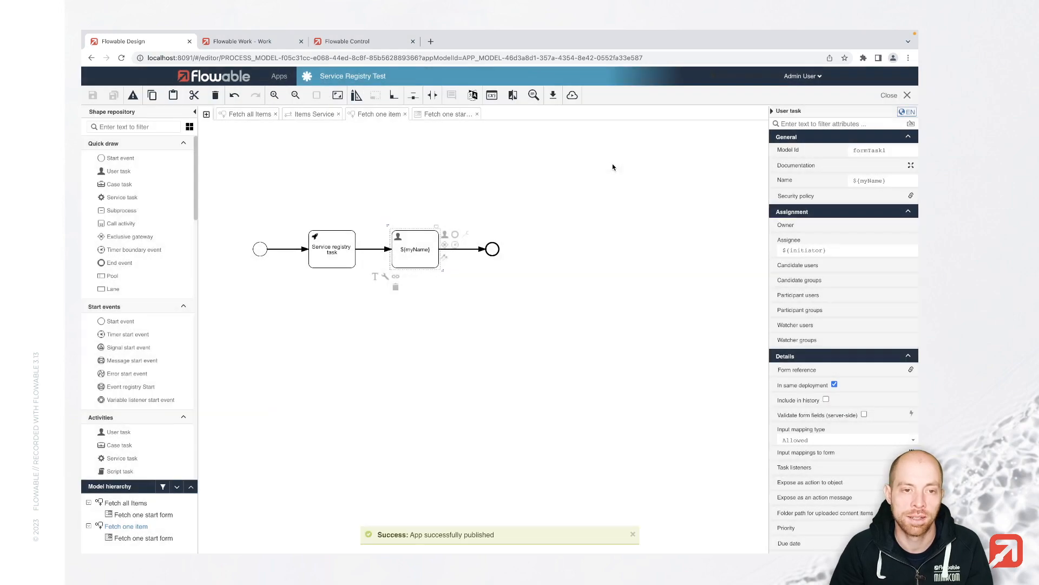
Step: Switch to Flowable Work and start a new Fetch one item process with My id set to 1
key(ctrl+Tab)
click(108, 109)
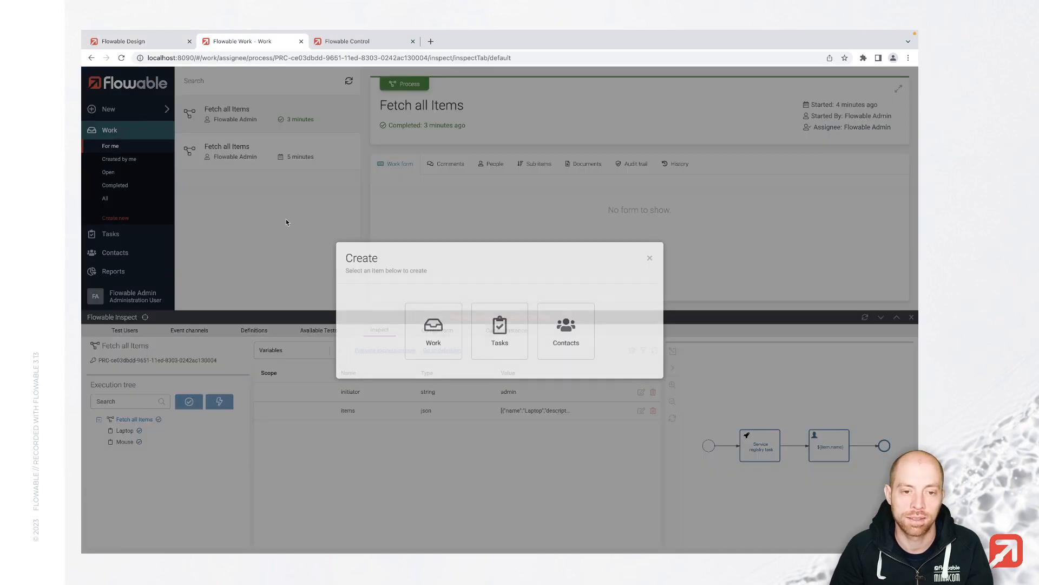
click(435, 332)
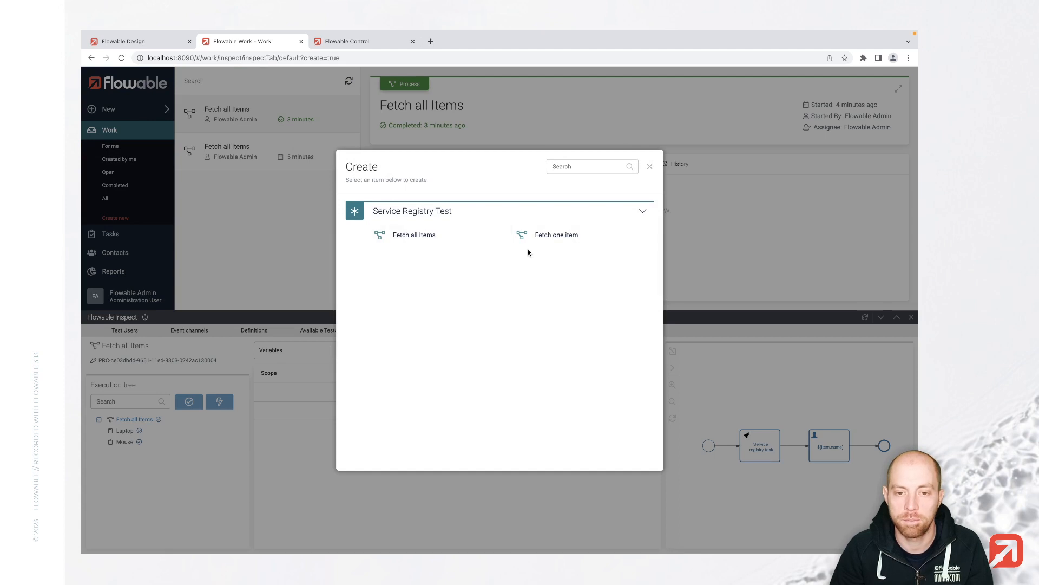
click(544, 241)
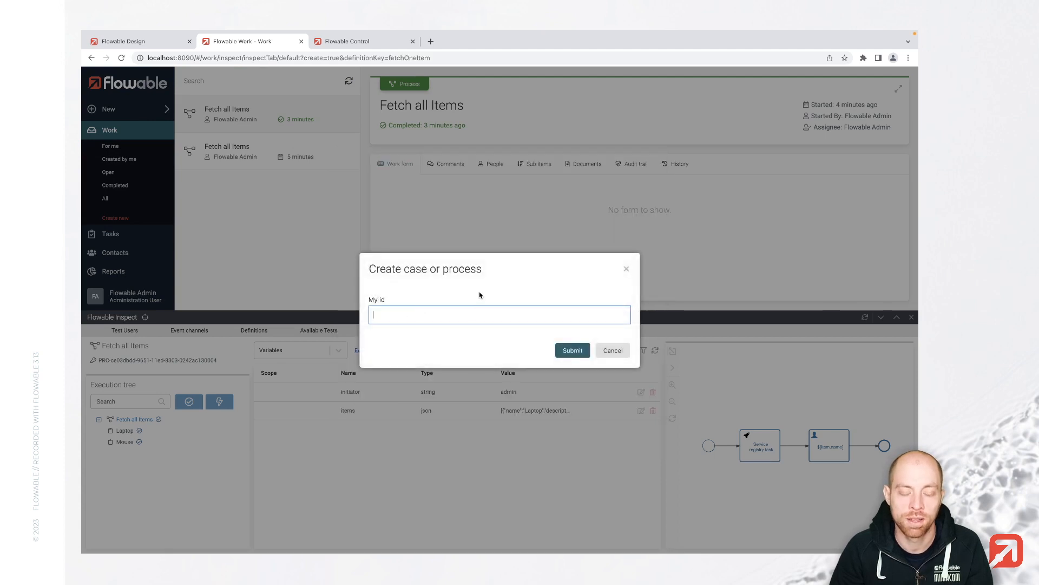
click(452, 315)
text(1)
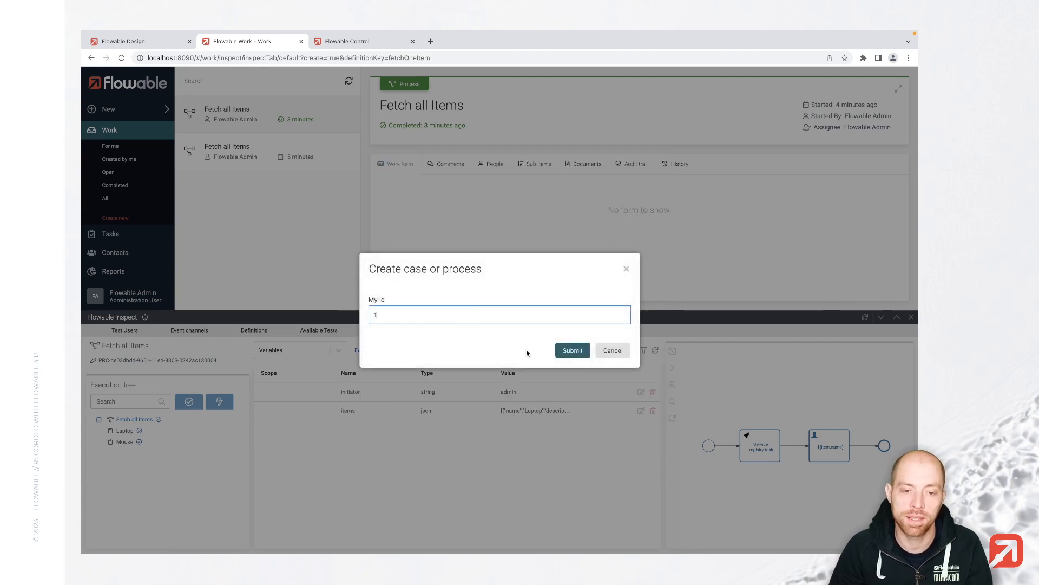
click(571, 351)
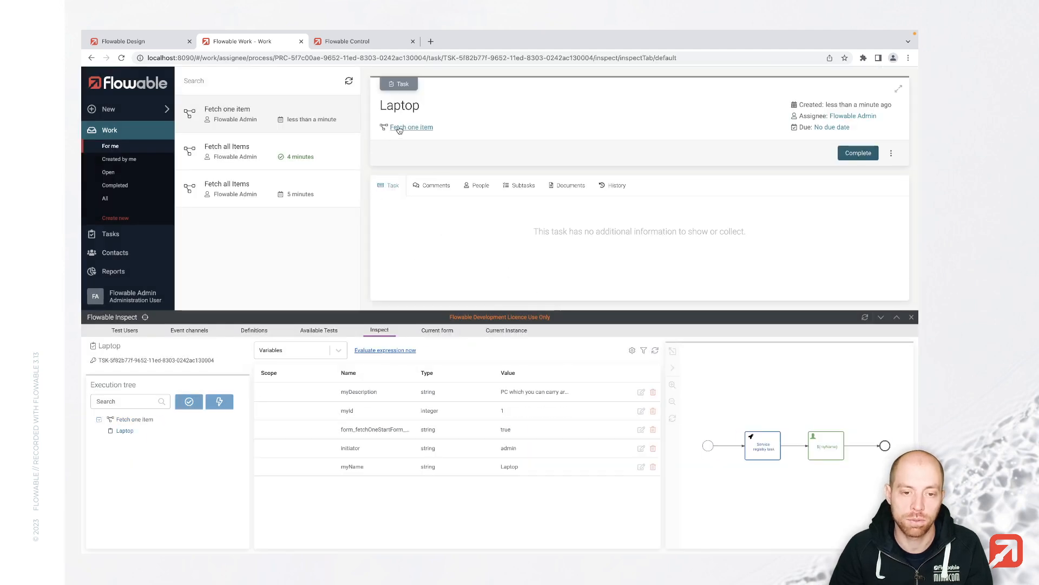
Step: Examine the full value of the myDescription variable of the Laptop task in Flowable Inspect
mouse_move(393, 101)
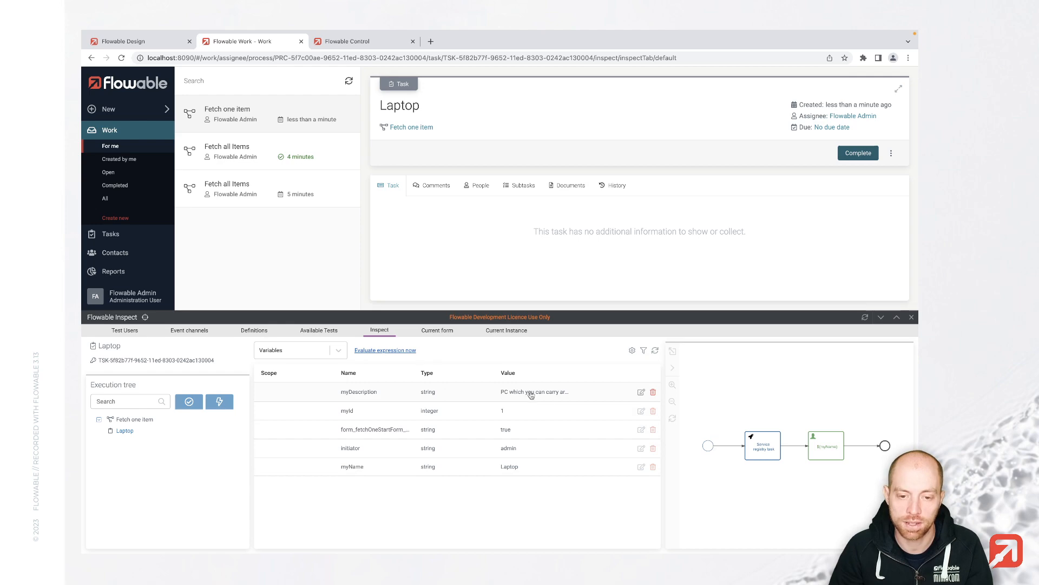
click(641, 392)
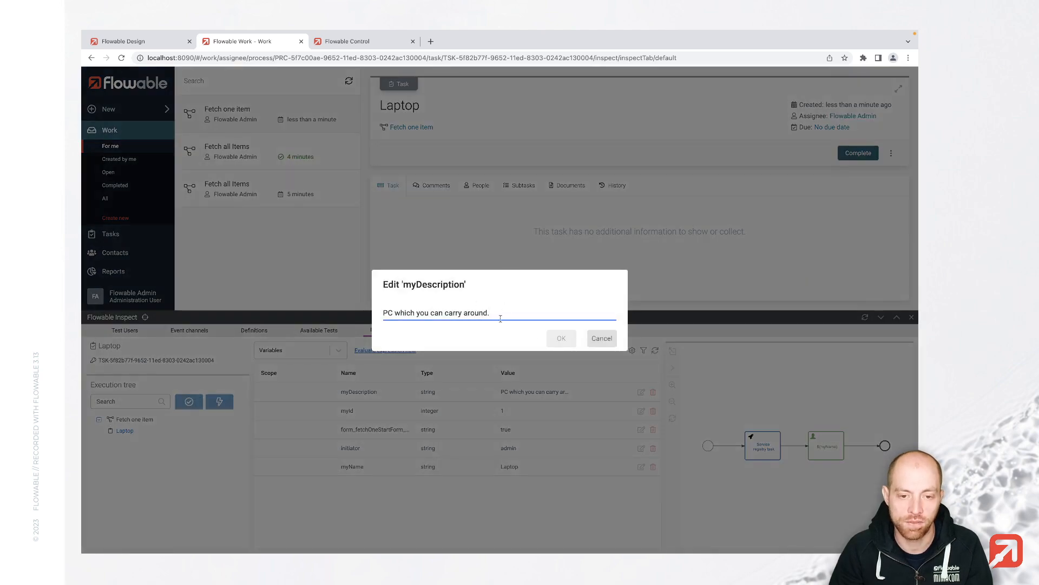
click(602, 338)
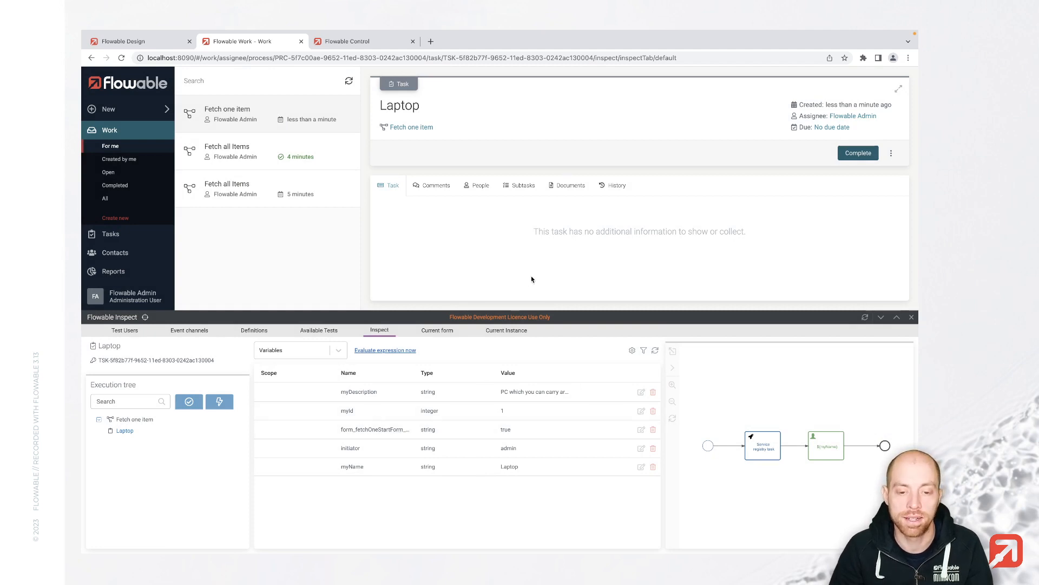
Step: Switch to Flowable Design and set the service registry task's Handle status codes to 4xx
key(ctrl+shift+Tab)
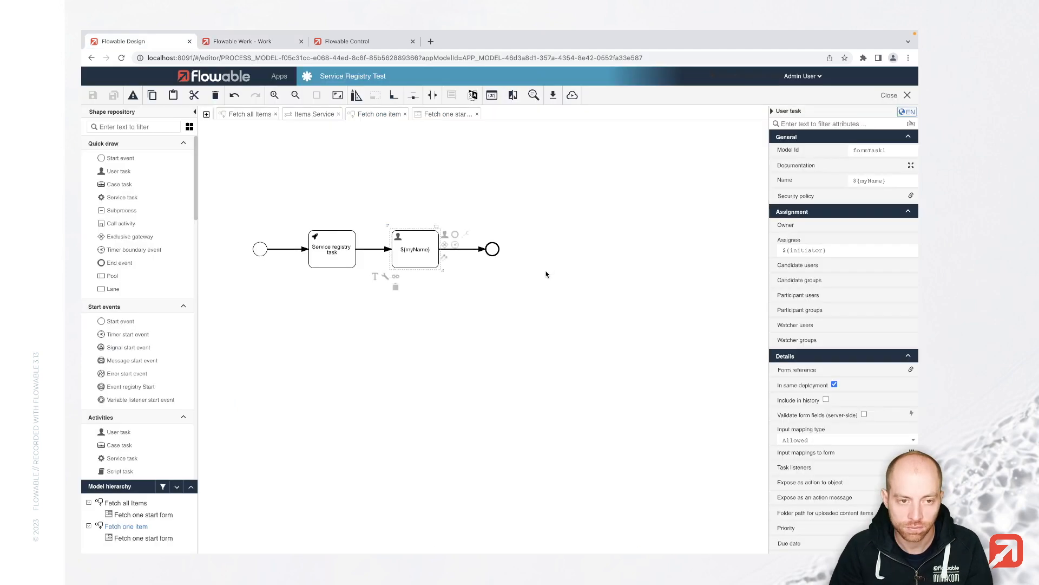
click(337, 260)
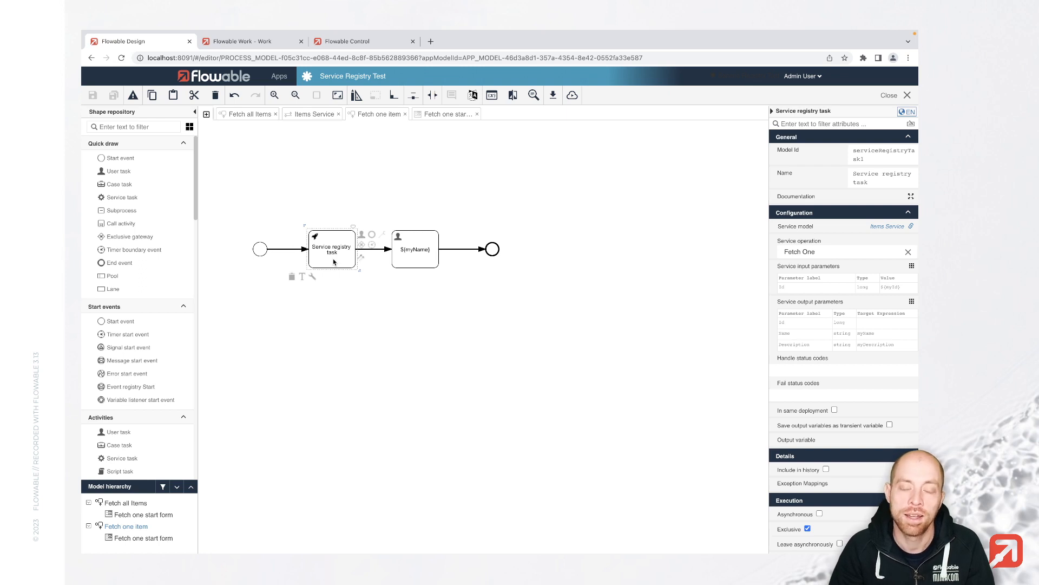
click(799, 371)
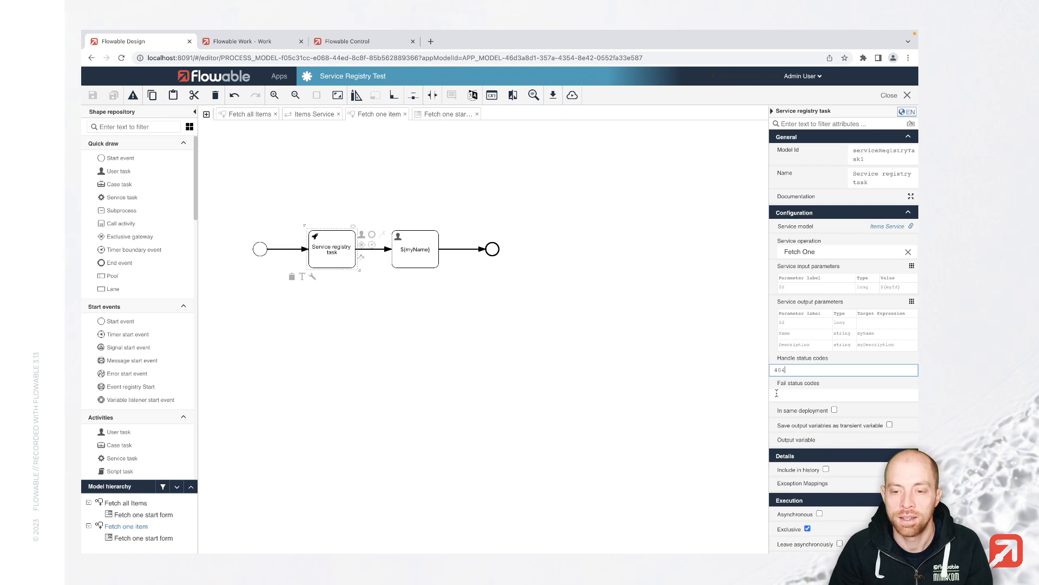
key(BackSpace)
key(BackSpace)
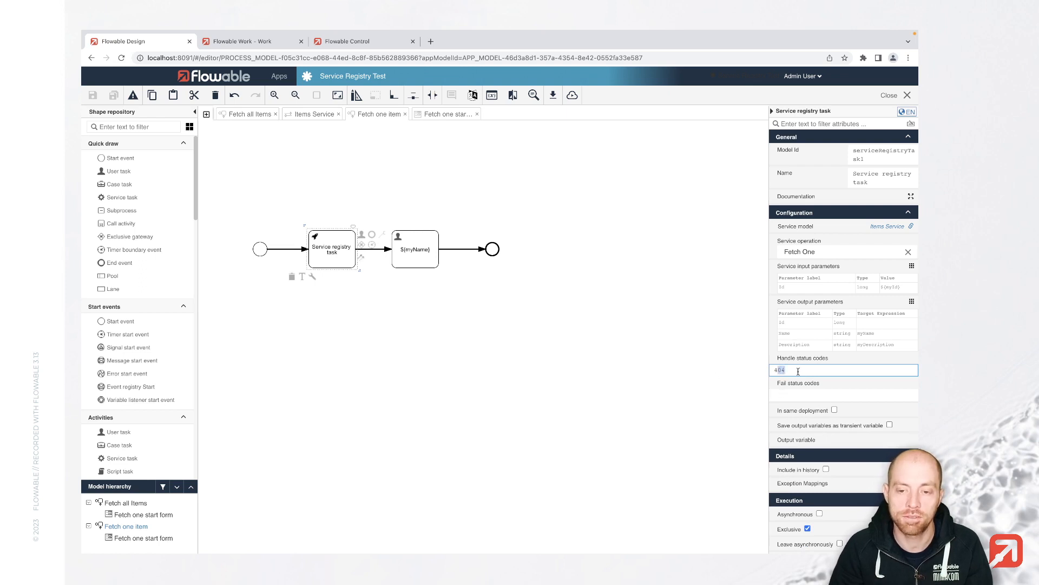
text(xx)
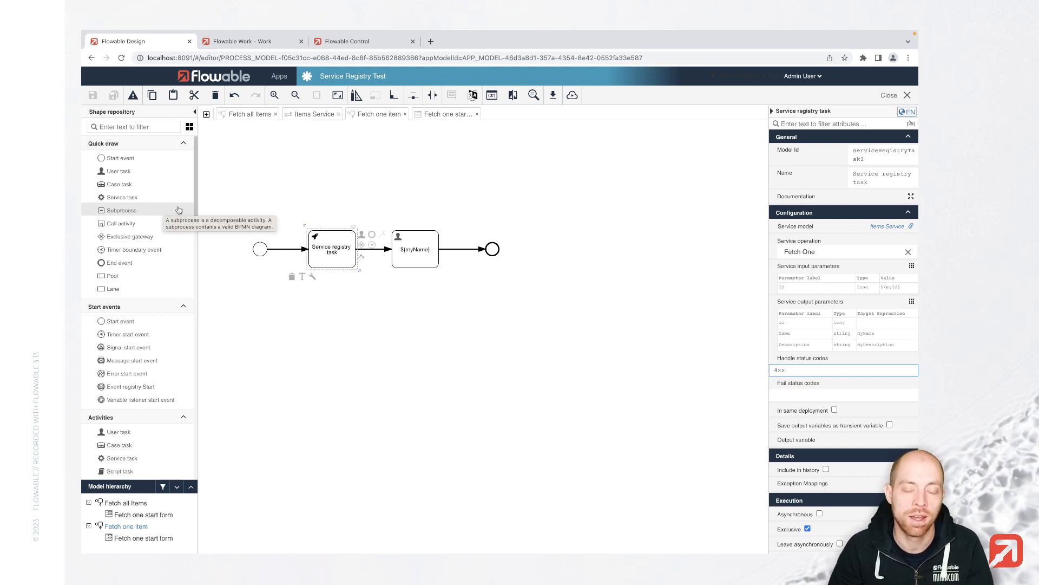
Step: Attach an error boundary event to the service registry task and set its error variable name to errorVariable
click(146, 127)
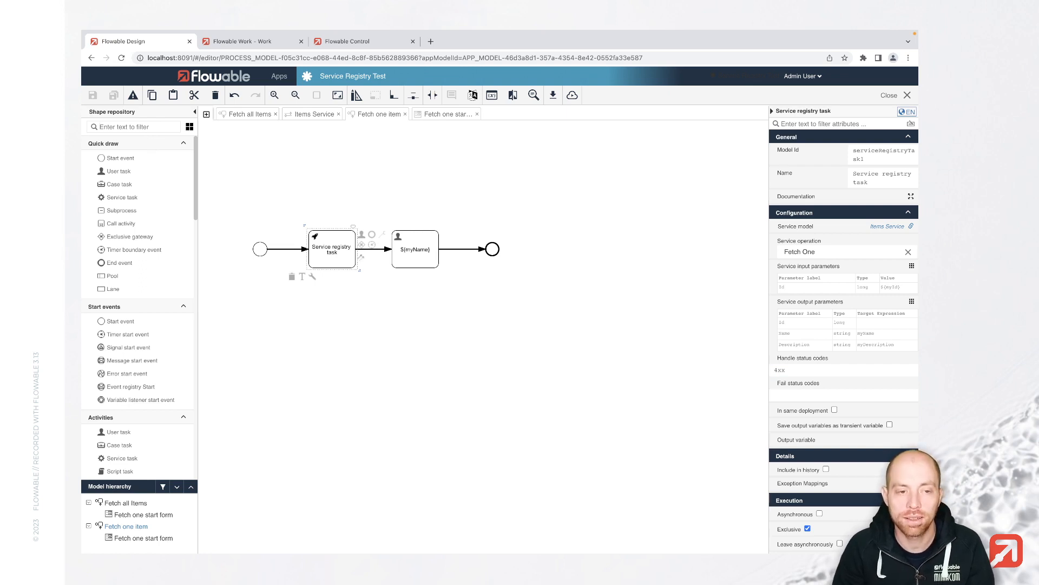
text(error)
drag(117, 192, 336, 266)
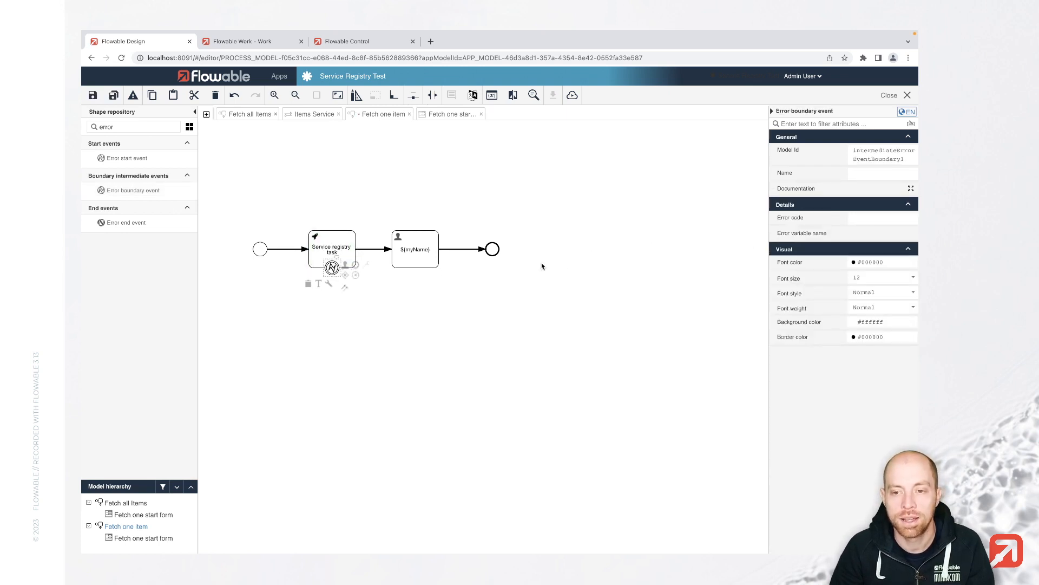
click(799, 236)
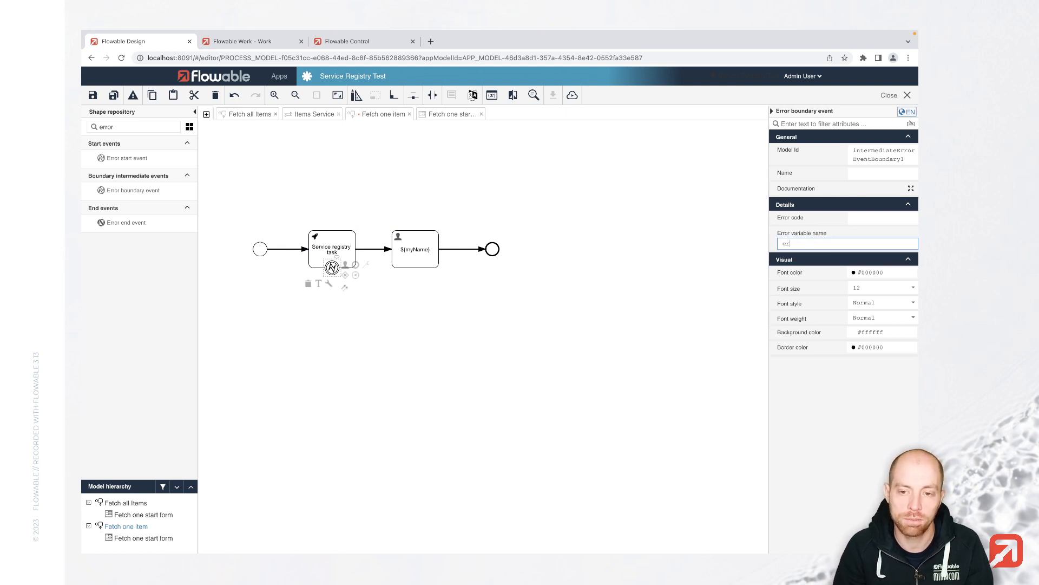
text(errorVariable)
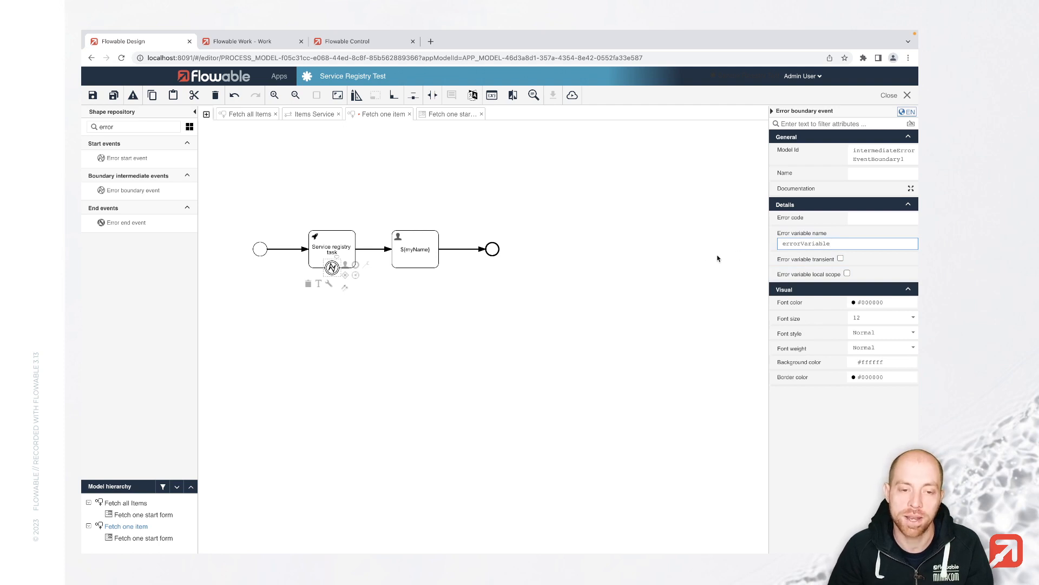
Step: Append a user task named Error: ${} to the error boundary event and reroute its flow clear of the ${myName} task
drag(345, 264, 384, 292)
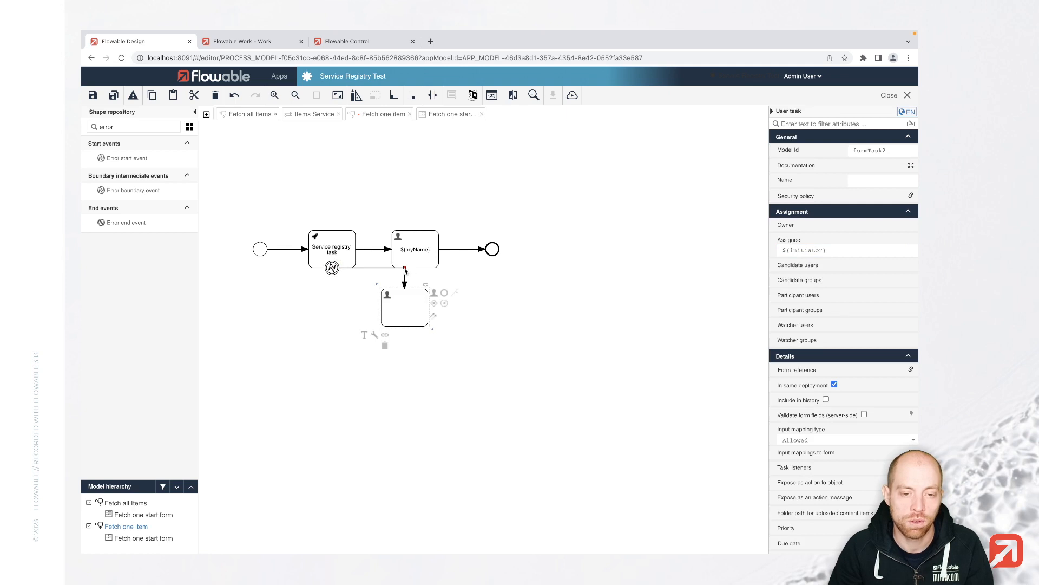
click(366, 288)
click(421, 310)
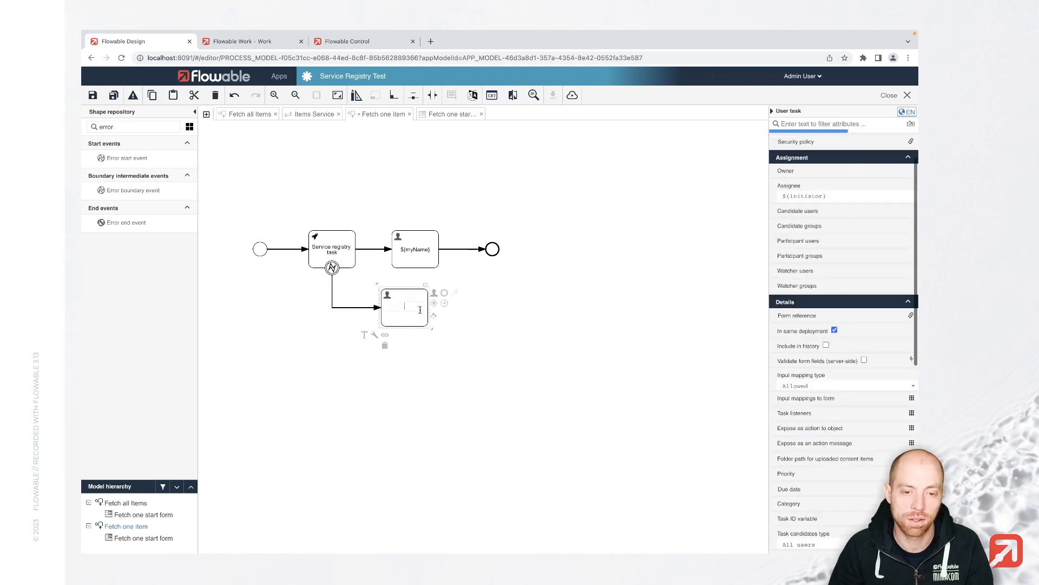
text(Error: )
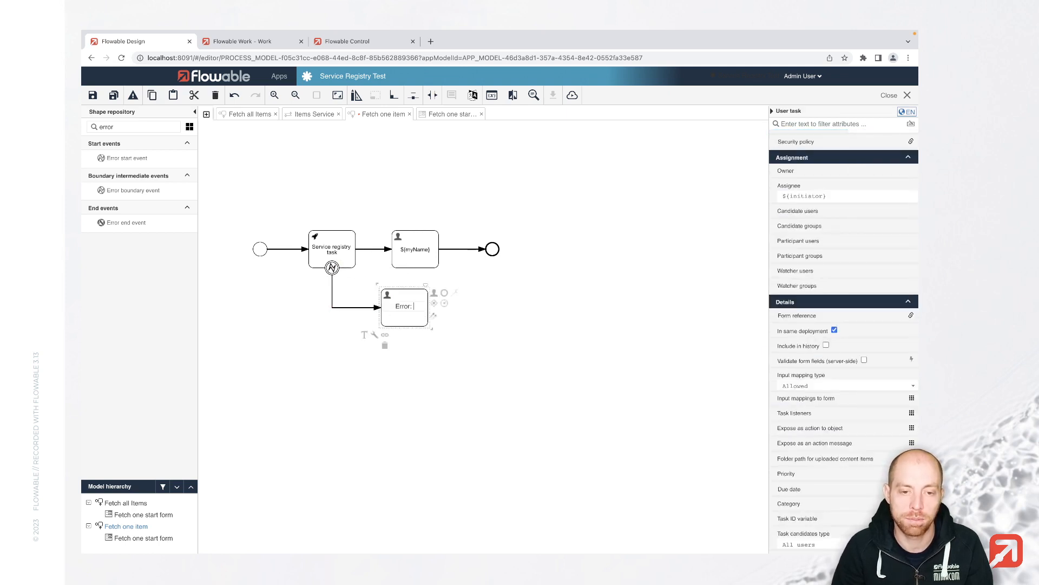
text(${)
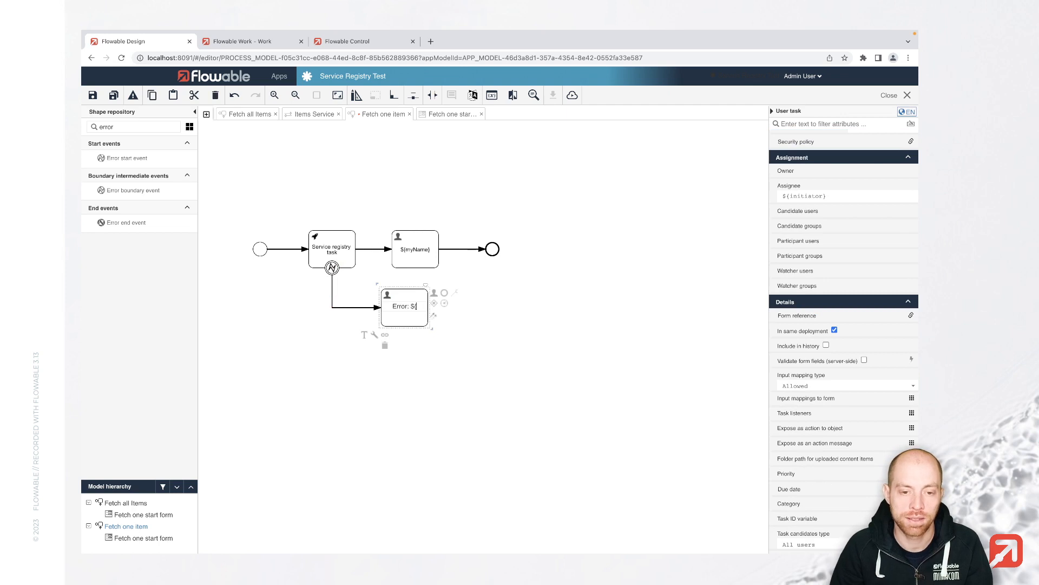
text(})
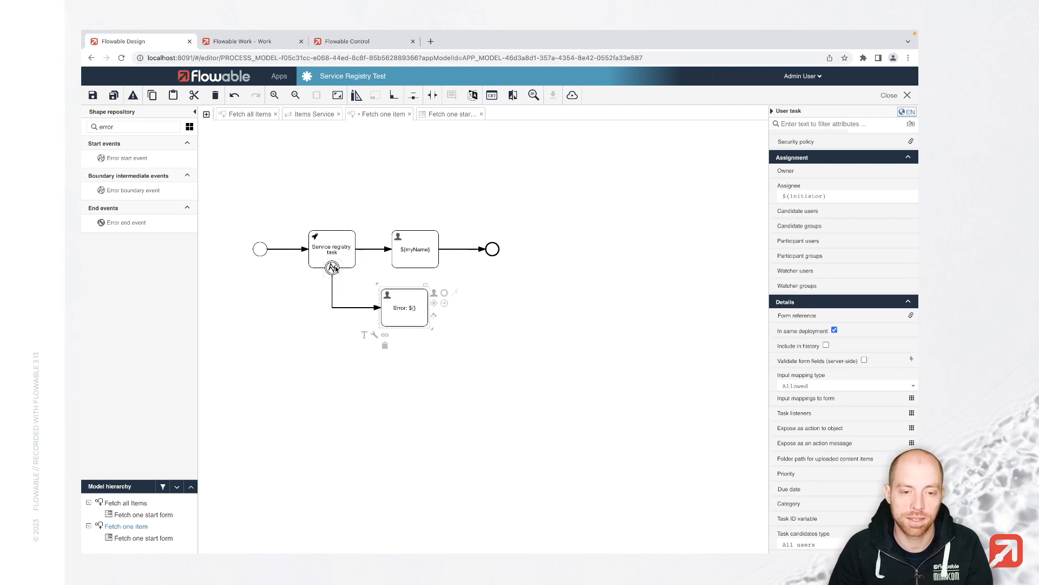
Step: Complete the error user task's name as Error: ${errorVariable} and append an end event to the task
click(334, 268)
double_click(806, 244)
key(ctrl+c)
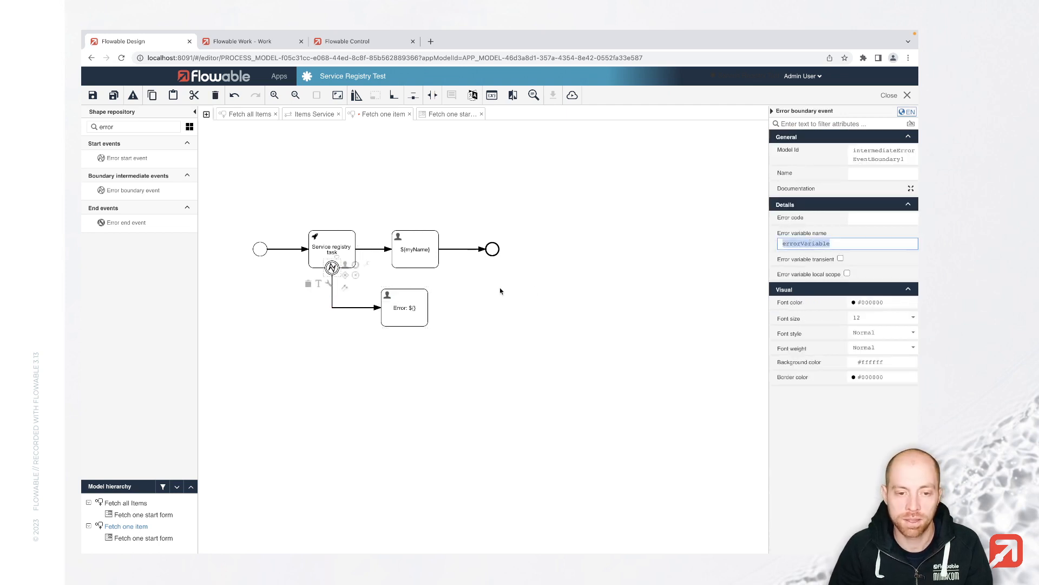
click(426, 301)
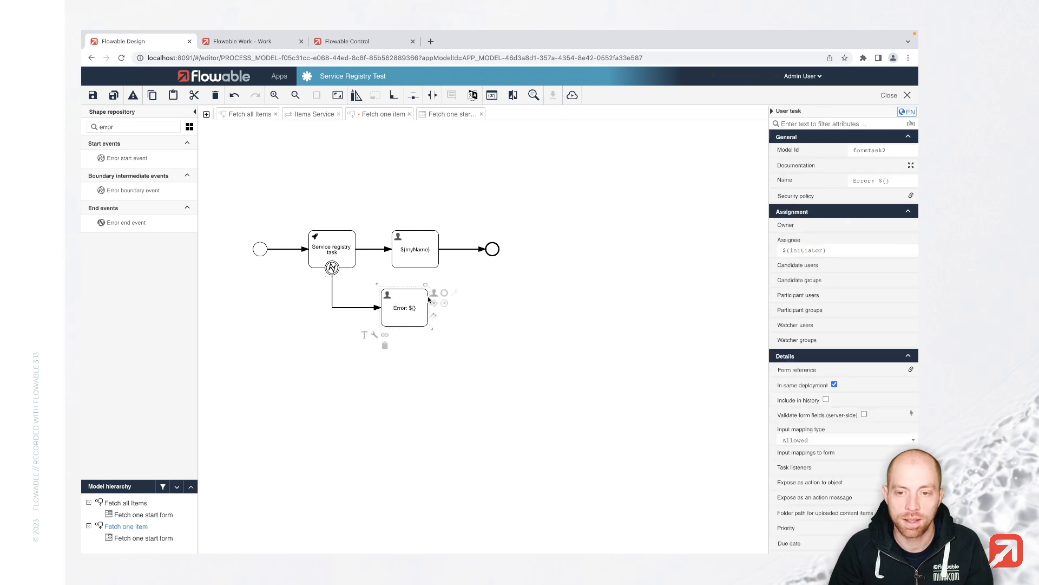
click(886, 181)
key(ctrl+v)
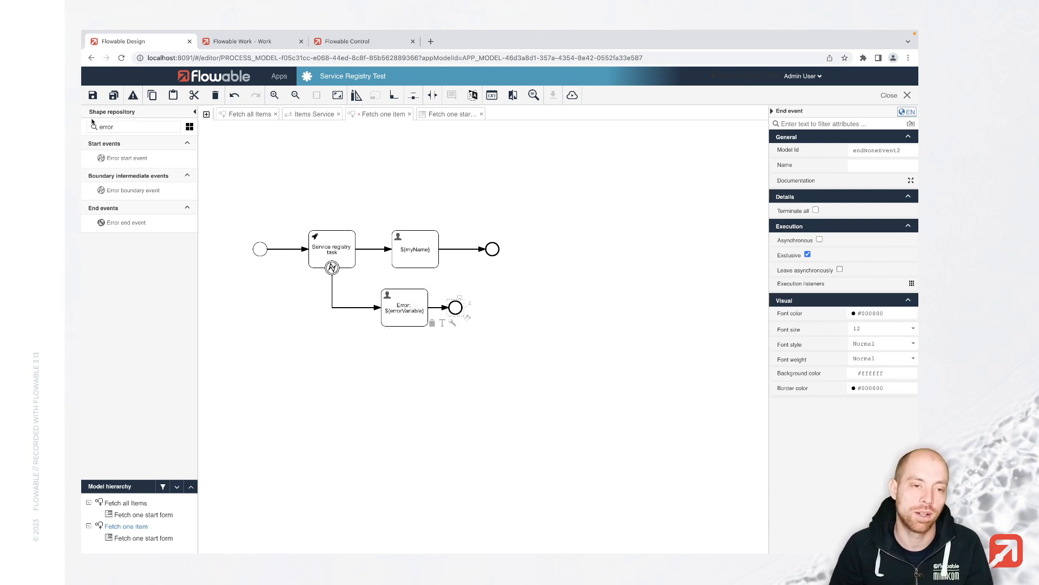
Step: Save all models and publish the Service Registry Test app with the error handling
click(111, 98)
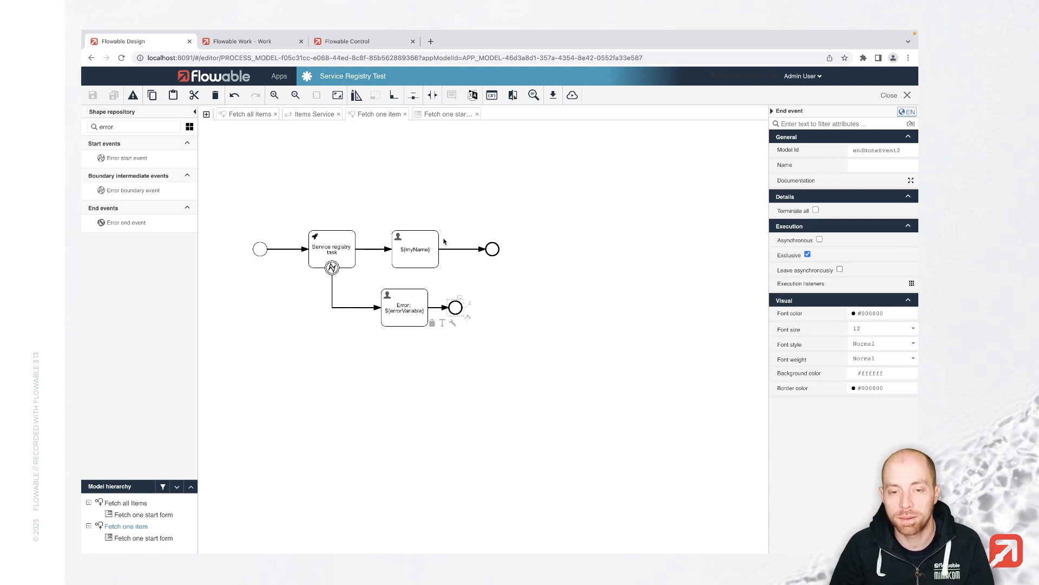
click(519, 122)
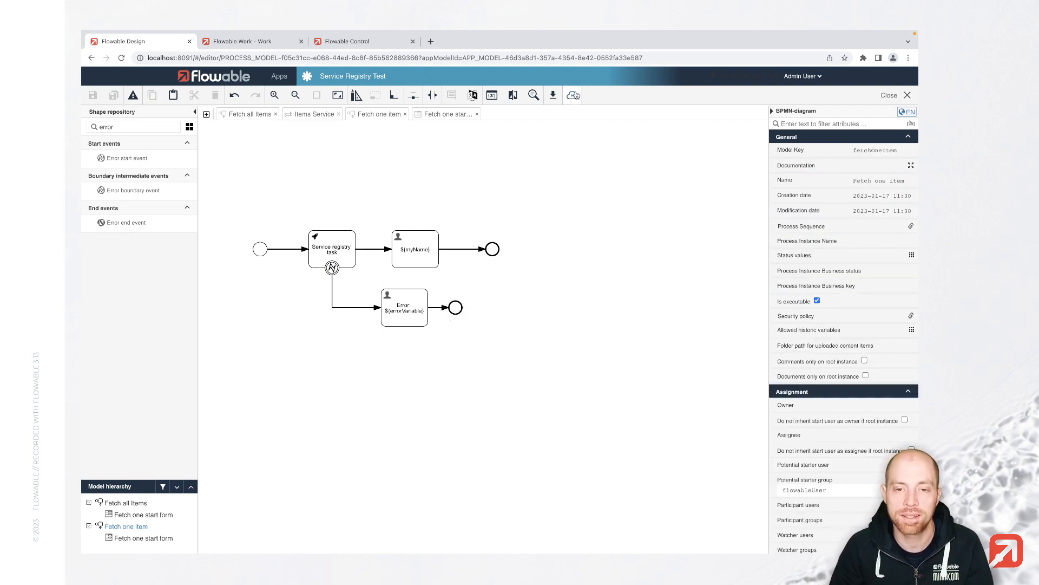
click(572, 94)
key(Return)
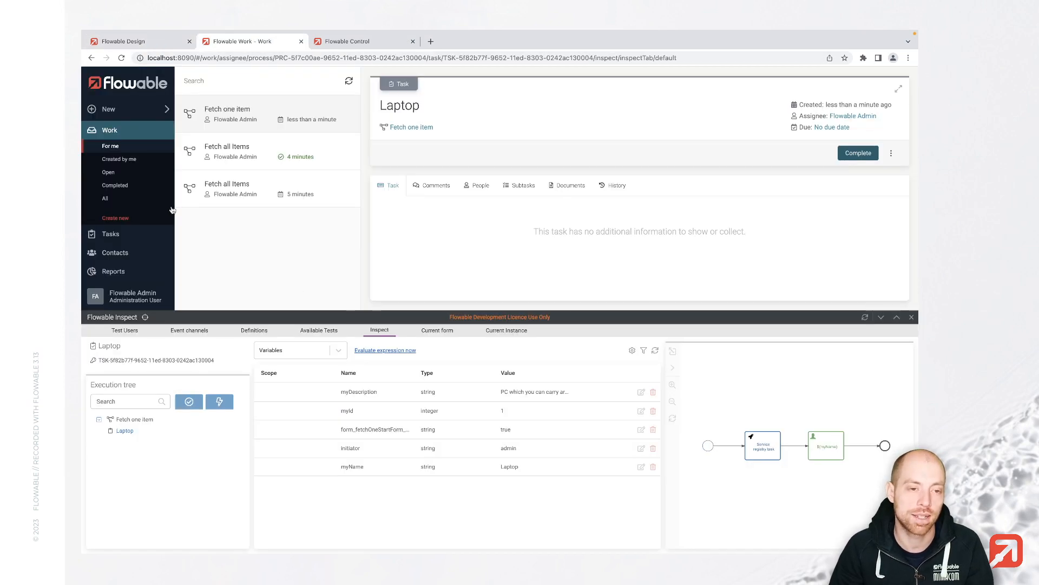
Step: Switch to Flowable Work and start a new Fetch one item process with My id set to 3
click(138, 111)
click(425, 331)
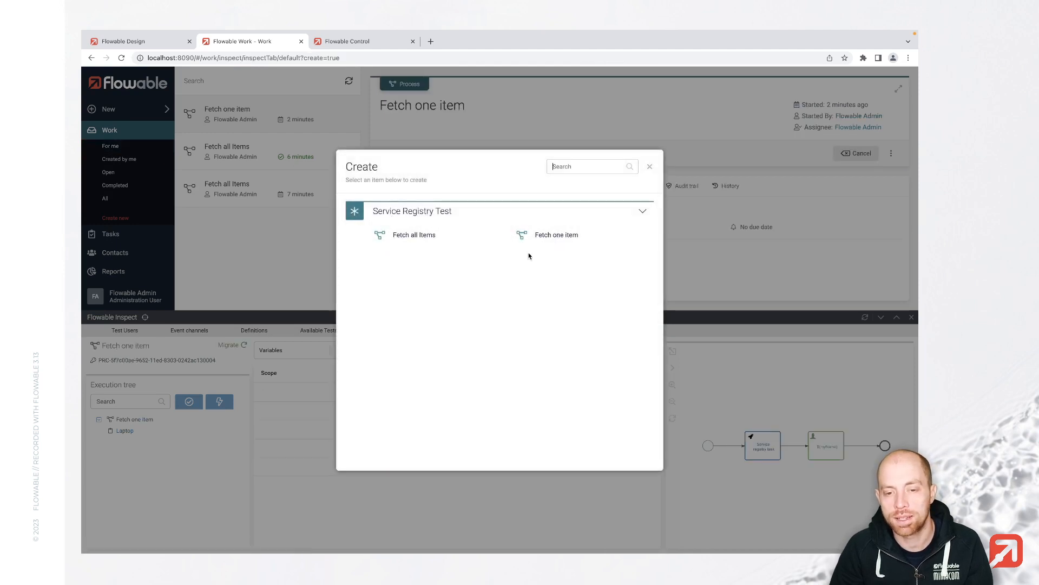
click(557, 241)
text(2)
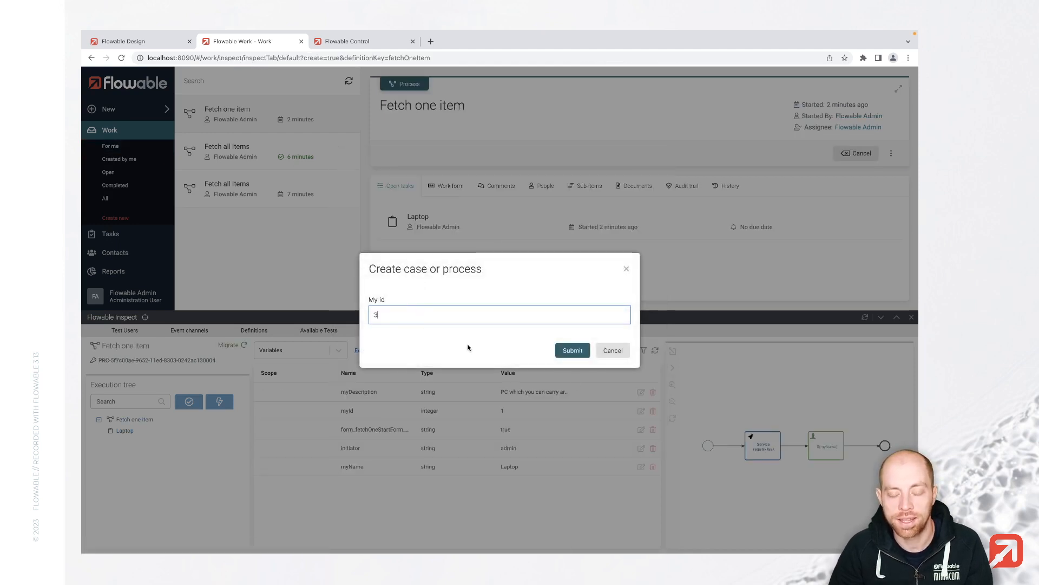
click(573, 350)
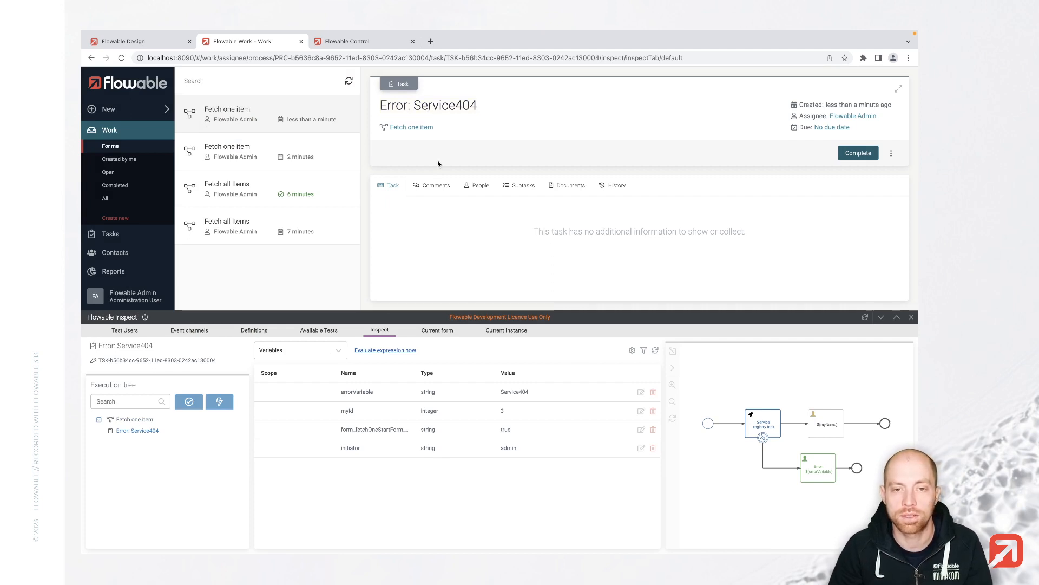
key(ctrl+Right)
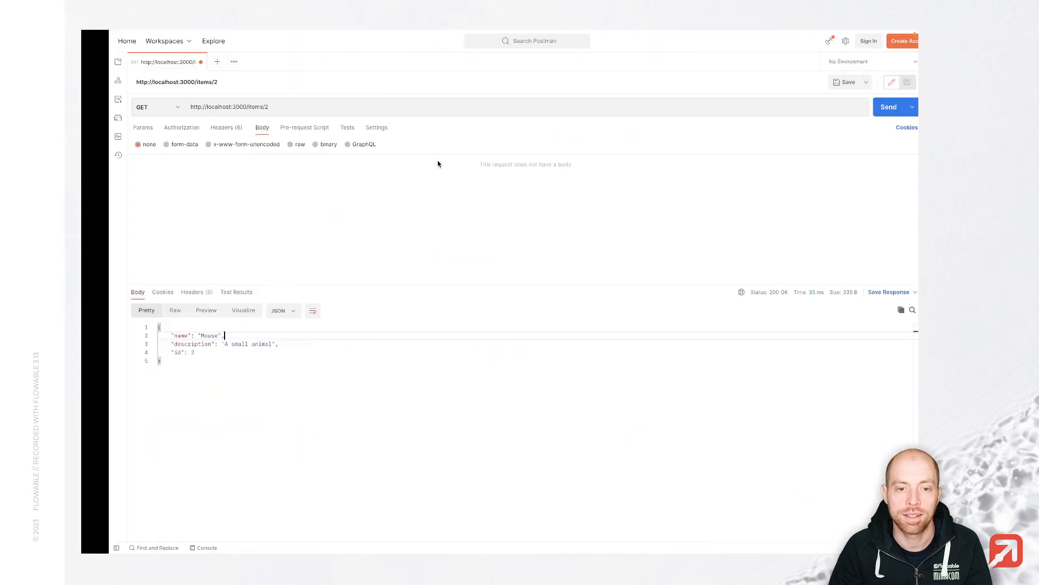
click(269, 107)
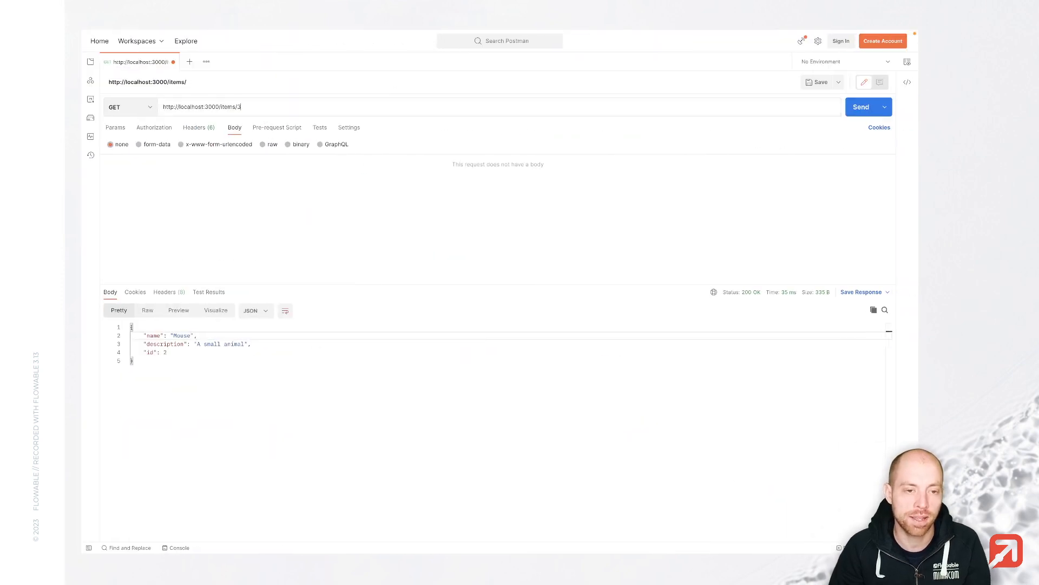
click(847, 107)
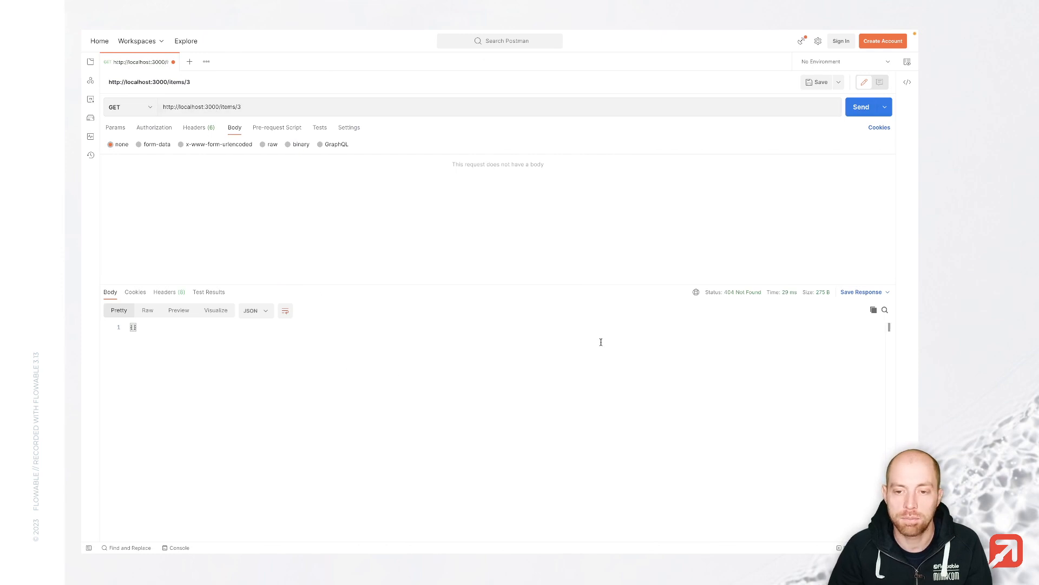
mouse_move(736, 293)
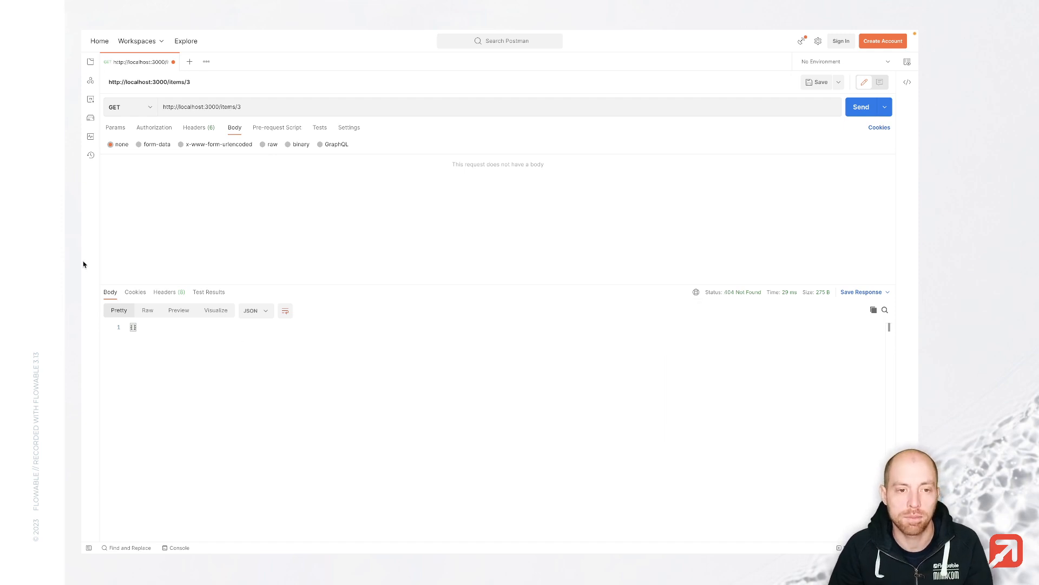
click(257, 108)
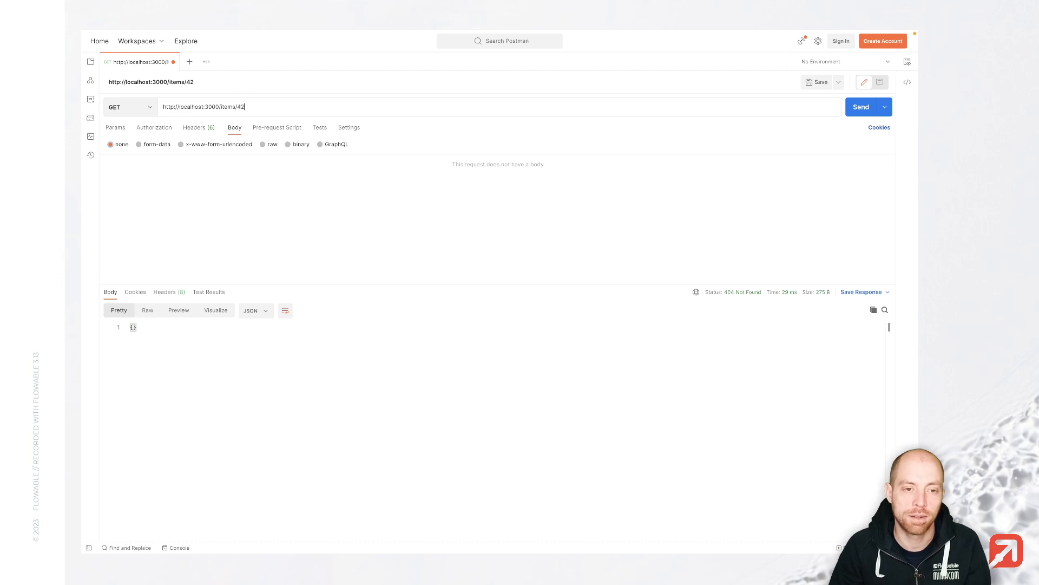
click(862, 107)
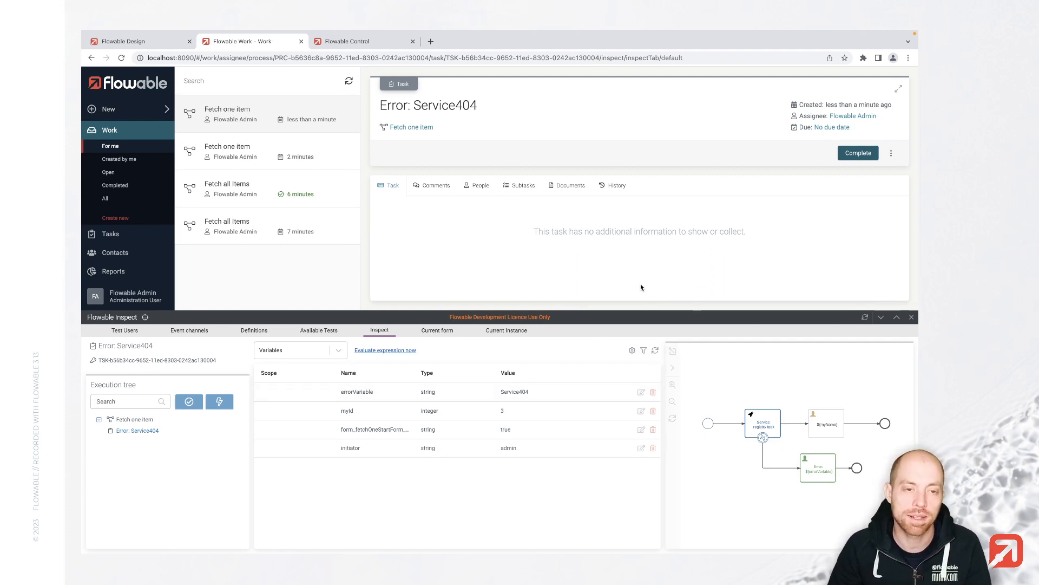
Step: Switch to Flowable Design, set the service registry task's fail status codes to 5xx, then save and publish the Service Registry Test app
key(ctrl+1)
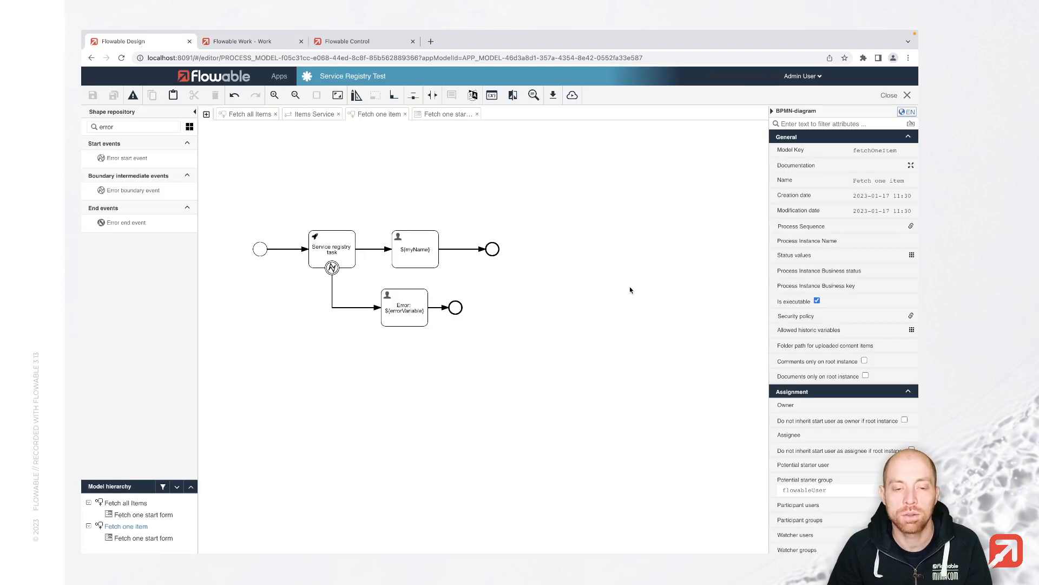
click(329, 256)
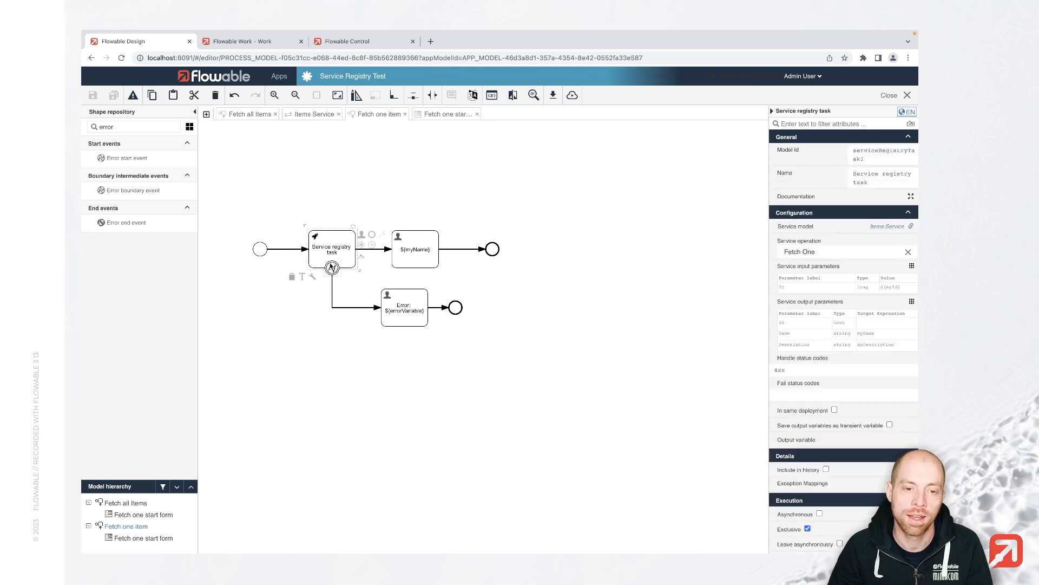
click(821, 391)
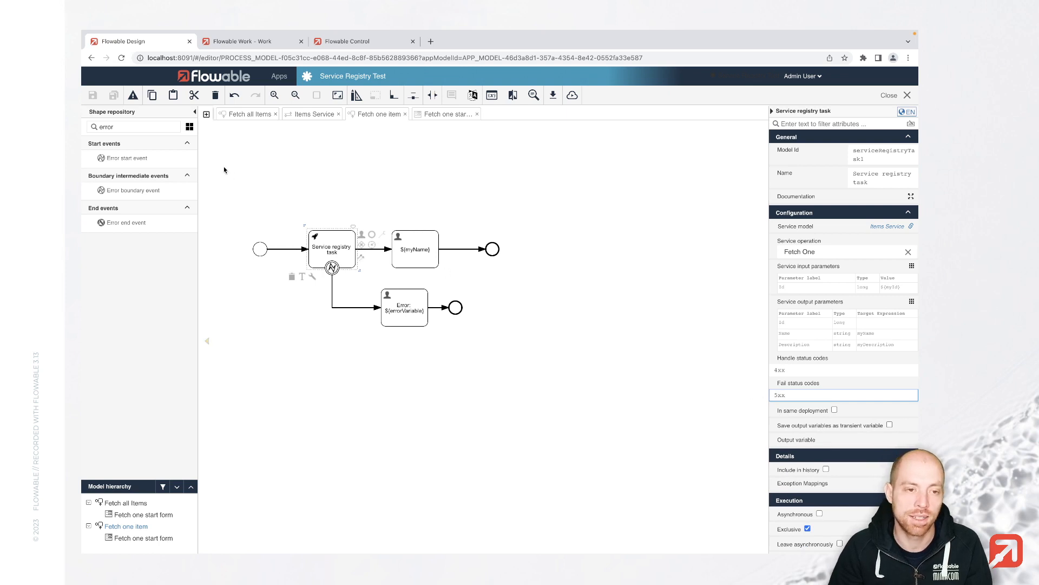
click(272, 195)
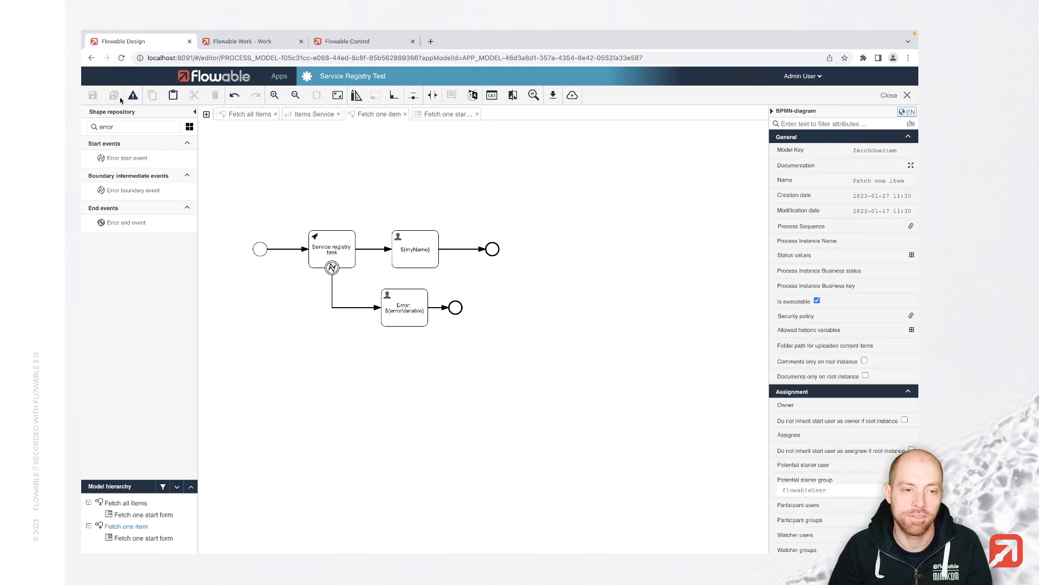
click(573, 96)
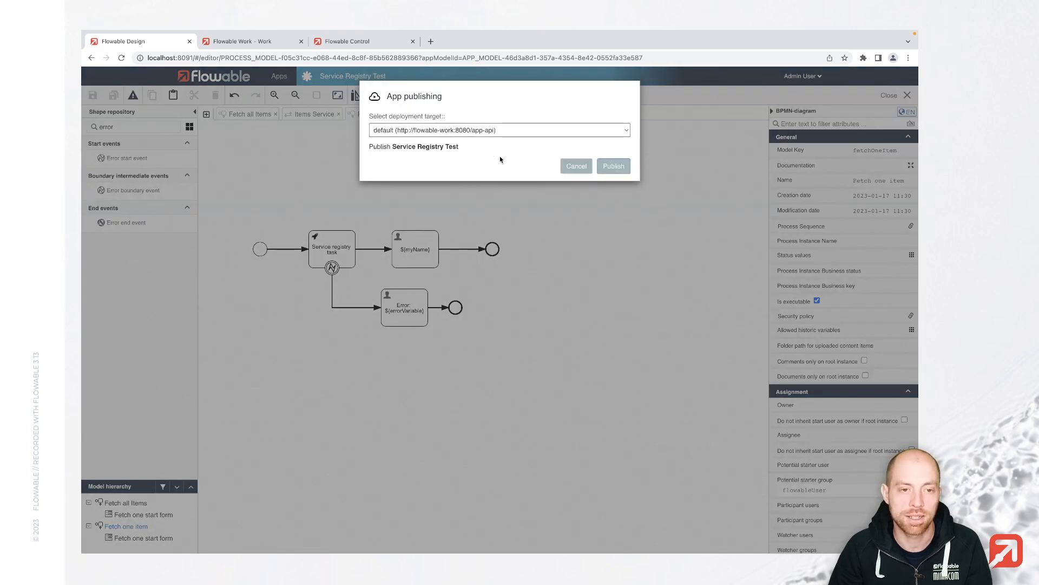
Step: Switch to Flowable Work, try to start a new Fetch one item process with My id set to 42 and read the message shown
key(ctrl+Tab)
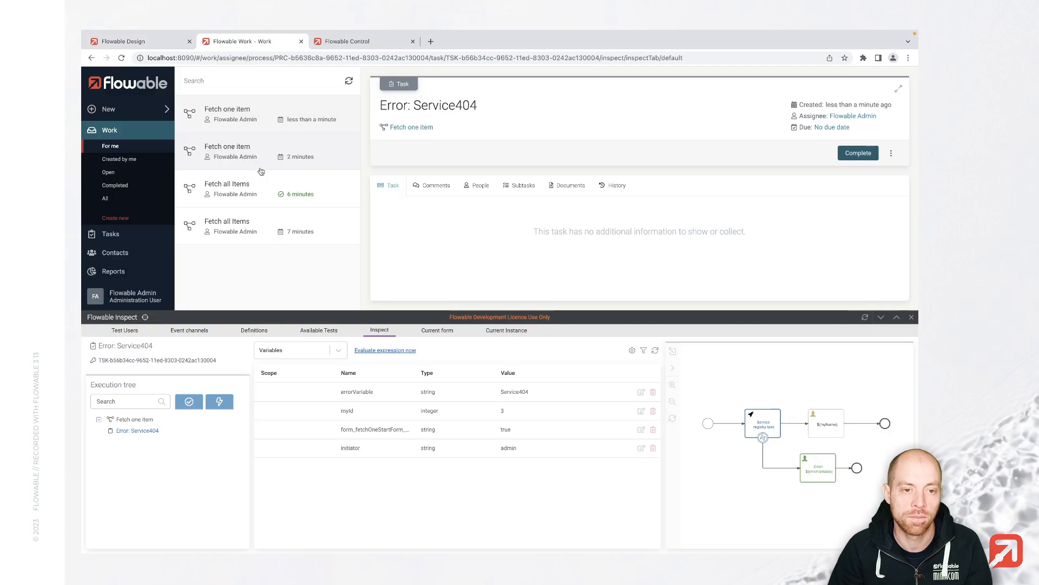
click(138, 110)
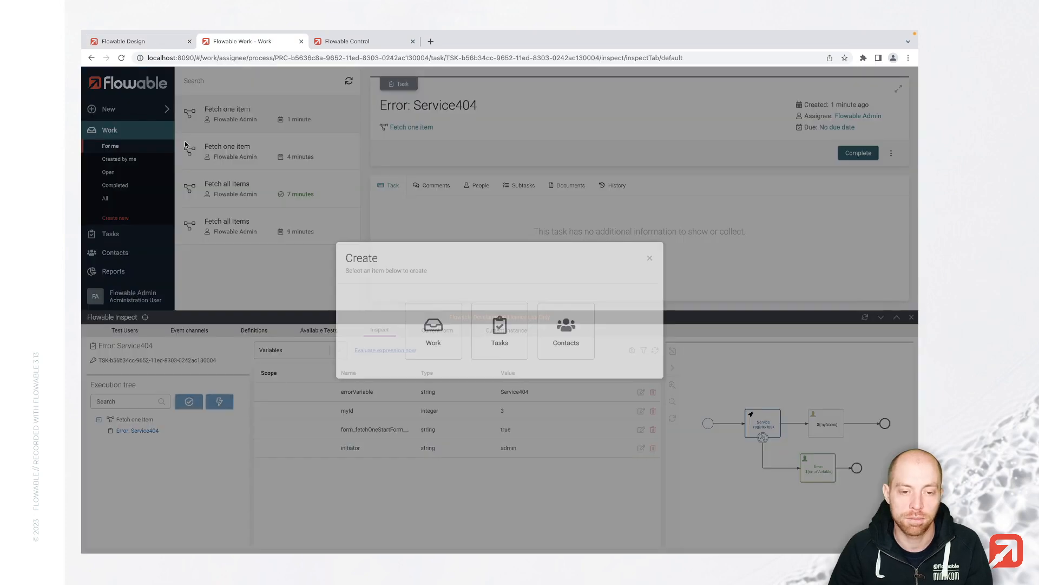
click(454, 347)
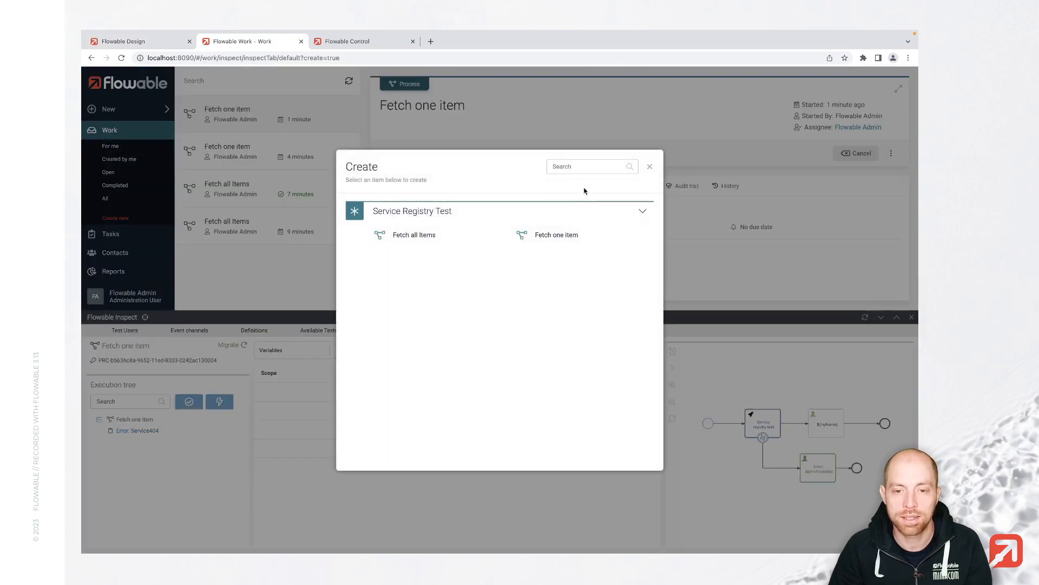
click(535, 239)
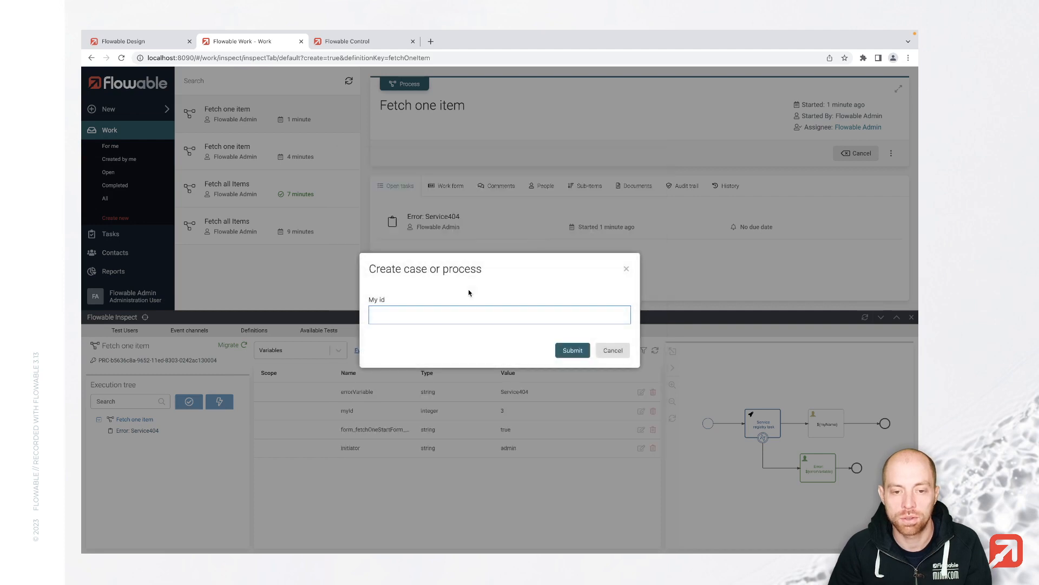
click(484, 312)
text(42)
click(572, 350)
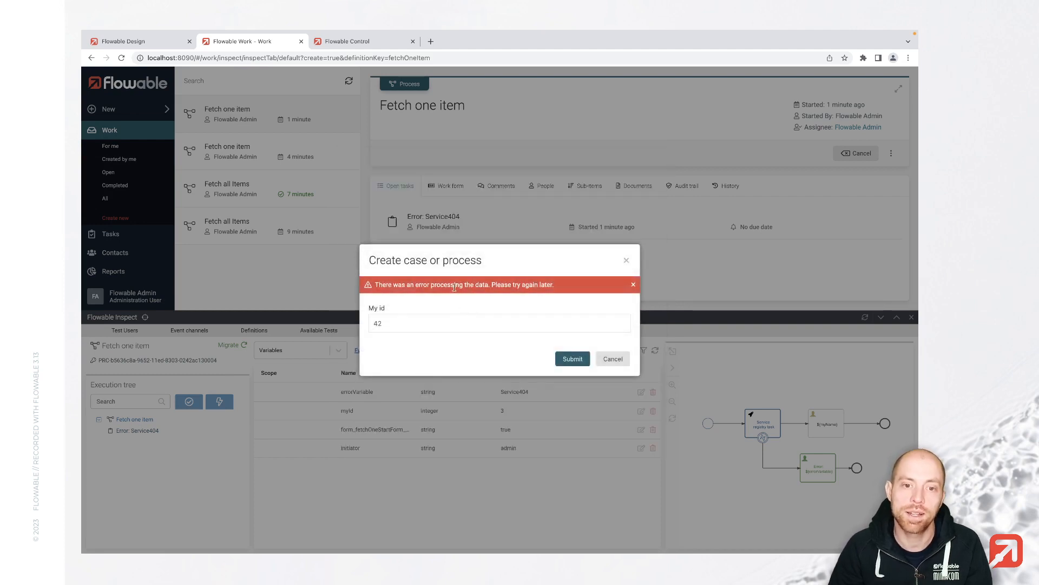
drag(380, 283, 583, 286)
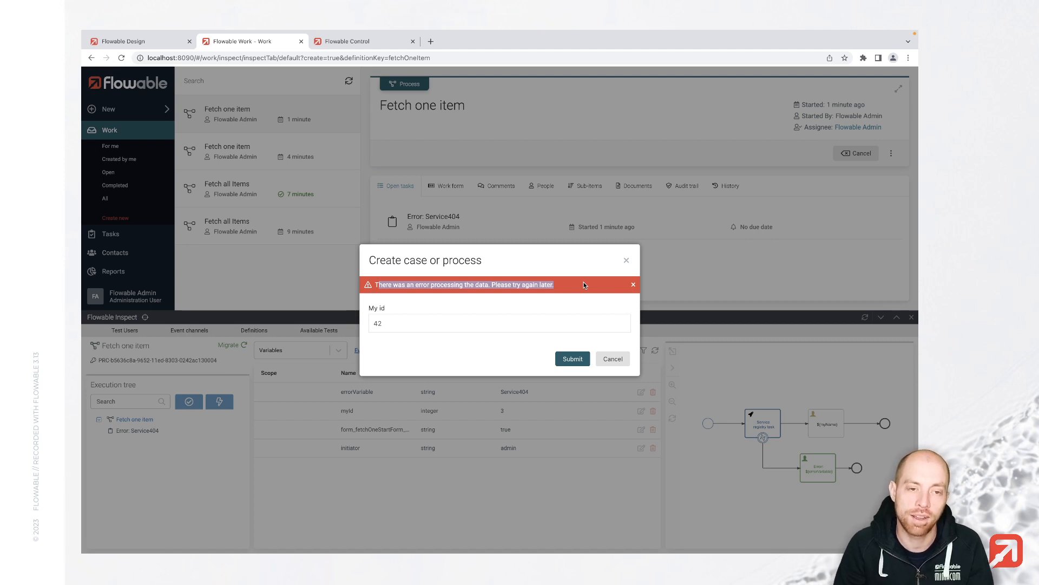
click(527, 293)
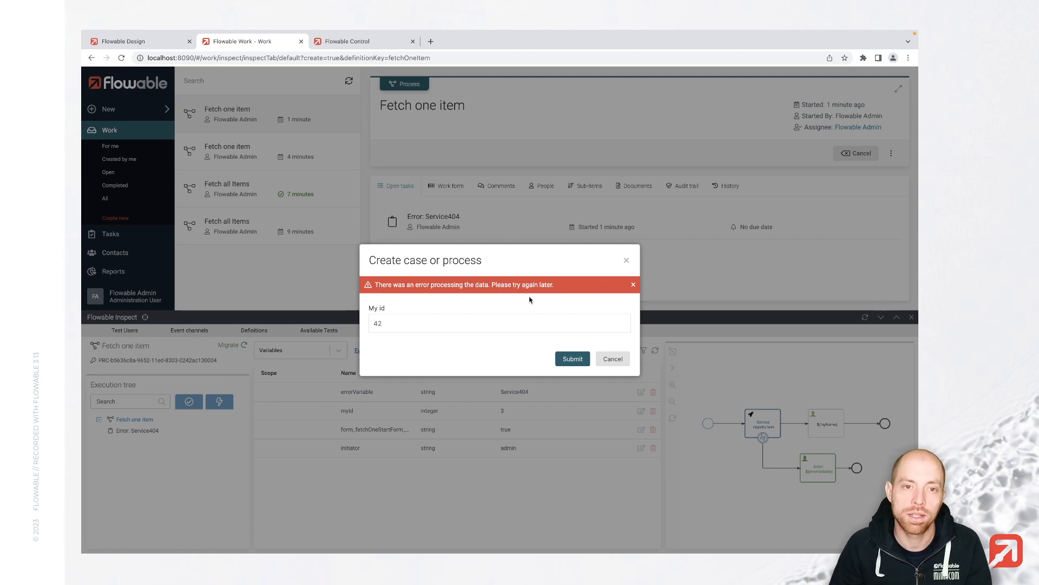
Step: Switch to Flowable Design and make the service registry task in the Fetch one item process asynchronous
key(ctrl+shift+Tab)
click(338, 254)
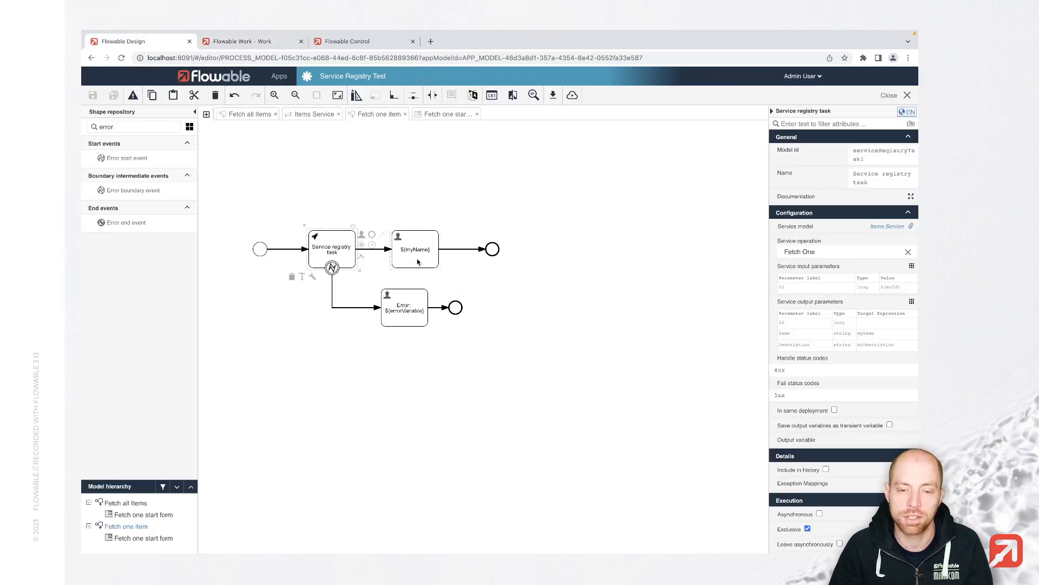
scroll(866, 379, down, 3)
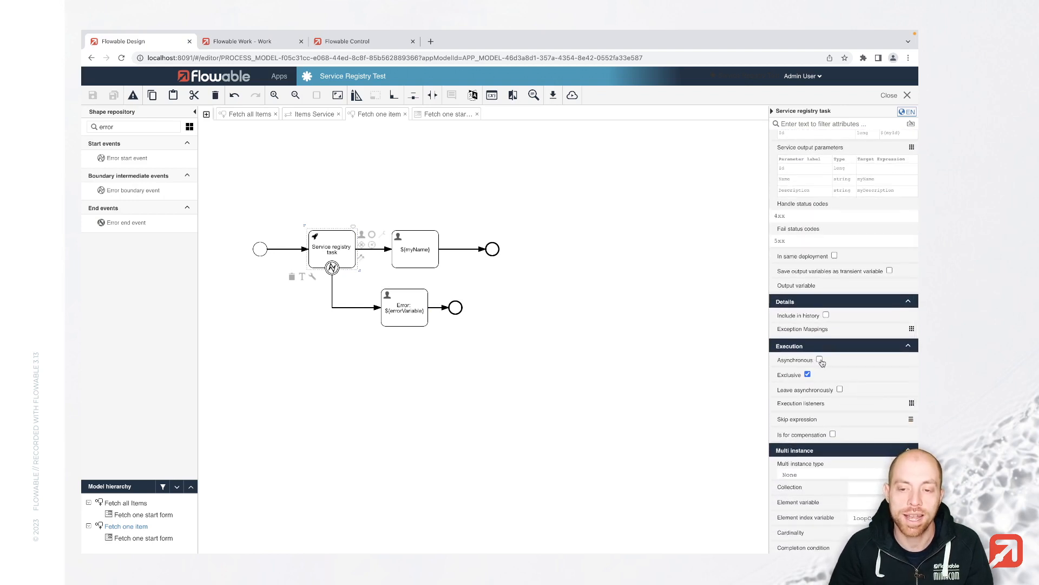
click(819, 361)
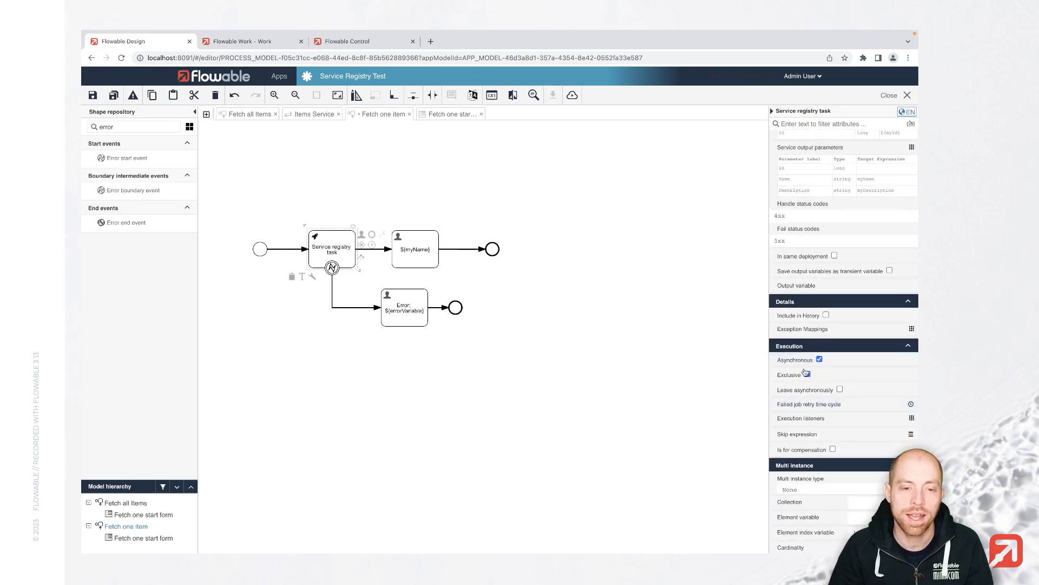
mouse_move(806, 372)
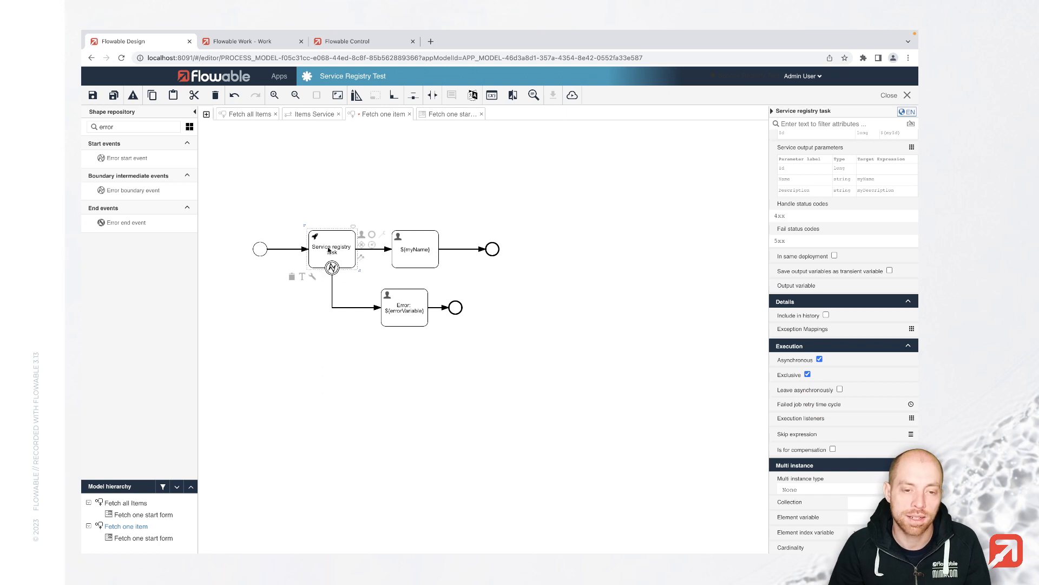
Step: Save all models and publish the Service Registry Test app to the default deployment target with the asynchronous task
click(113, 94)
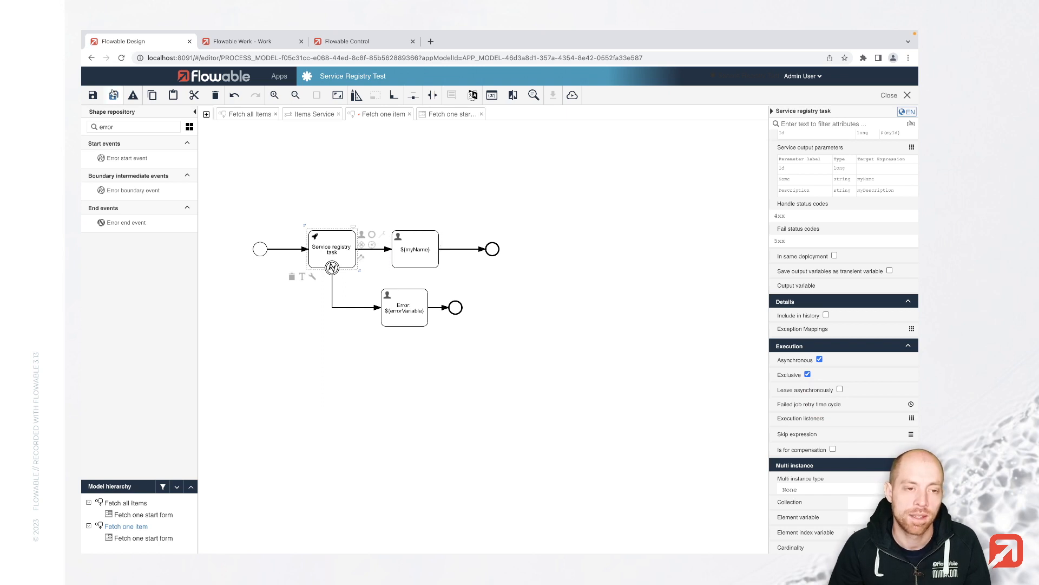
click(572, 96)
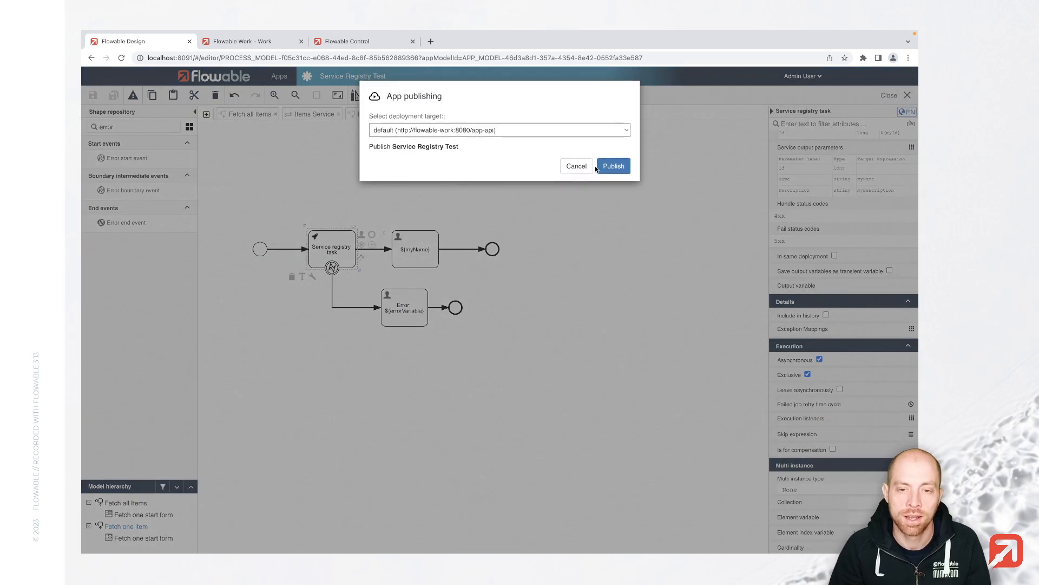
click(606, 170)
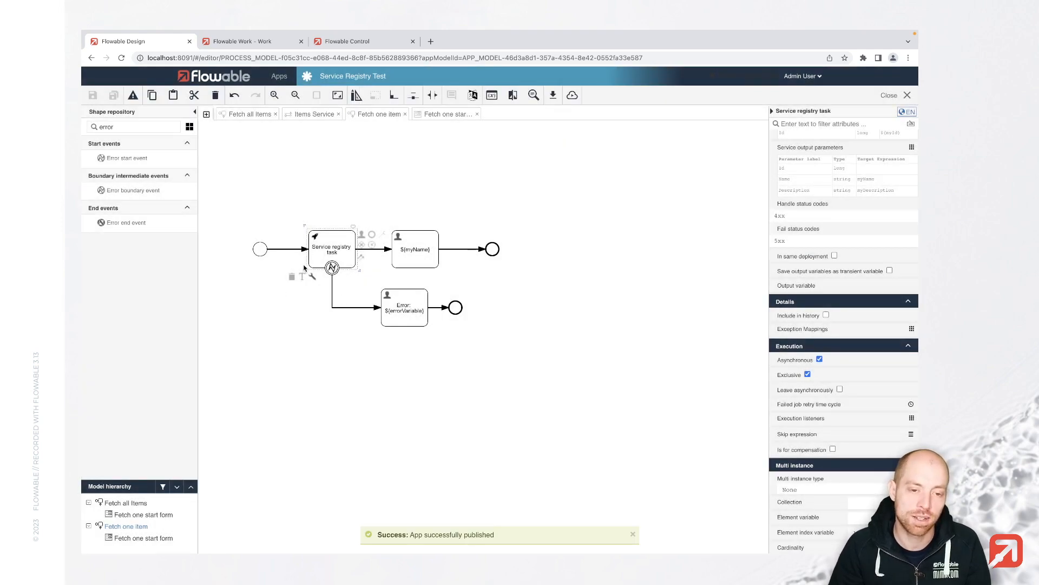
Step: Switch to Flowable Work, dismiss the failed creation form and start a new Fetch one item process with My id set to 42
key(ctrl+Tab)
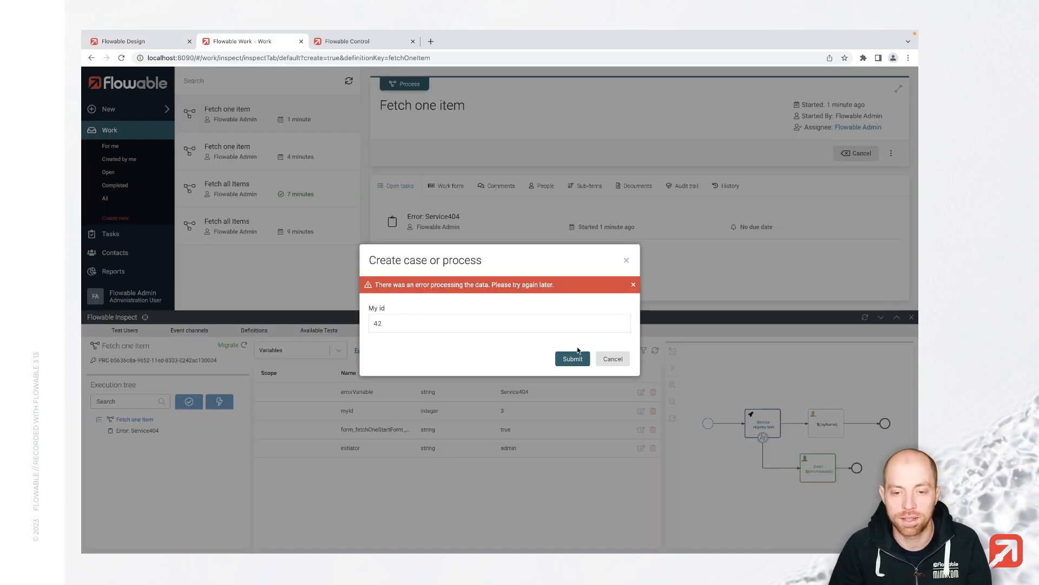
click(625, 359)
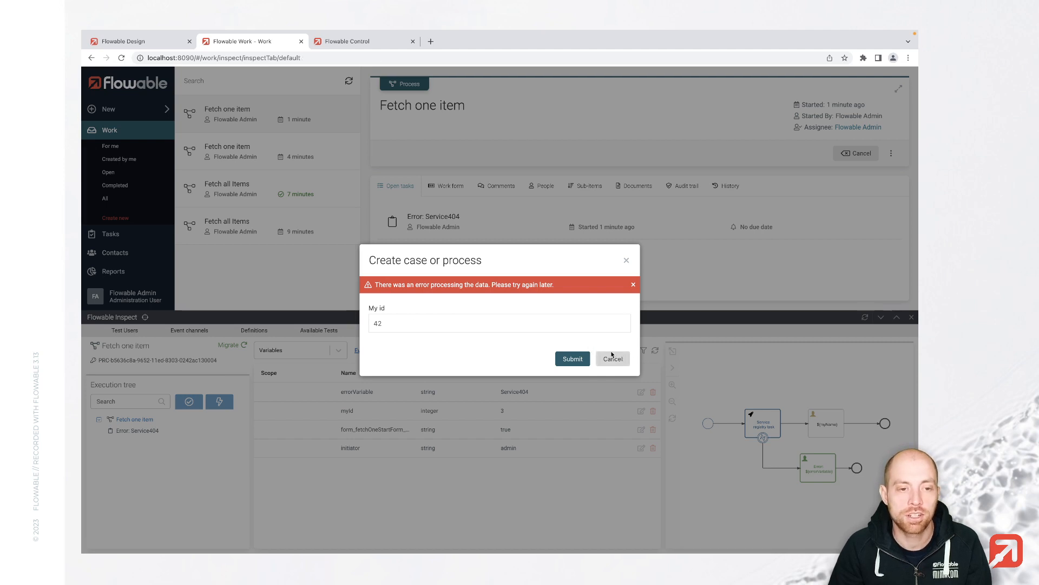
click(108, 108)
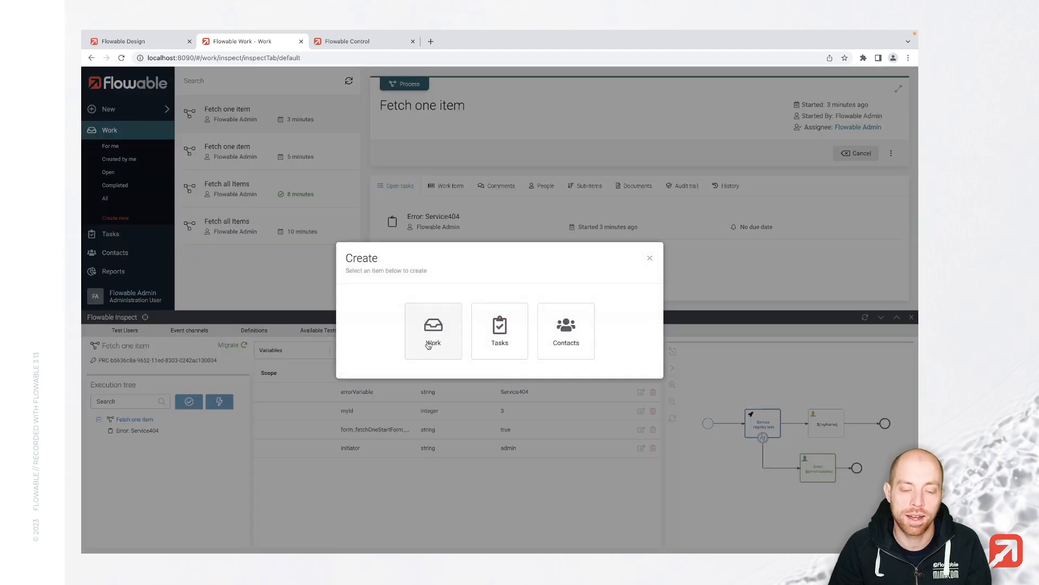
click(427, 346)
click(541, 239)
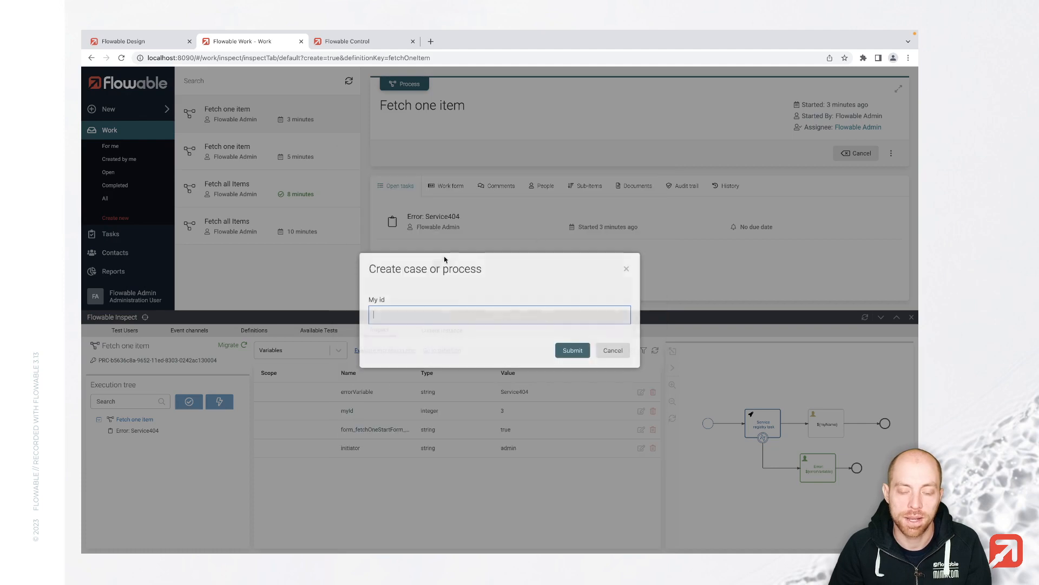
text(42)
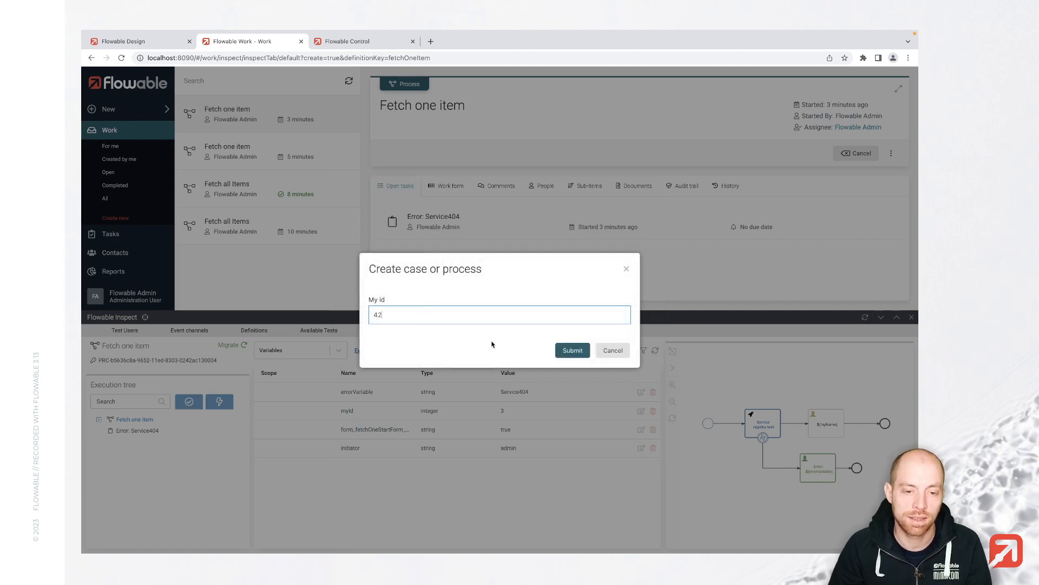
click(563, 353)
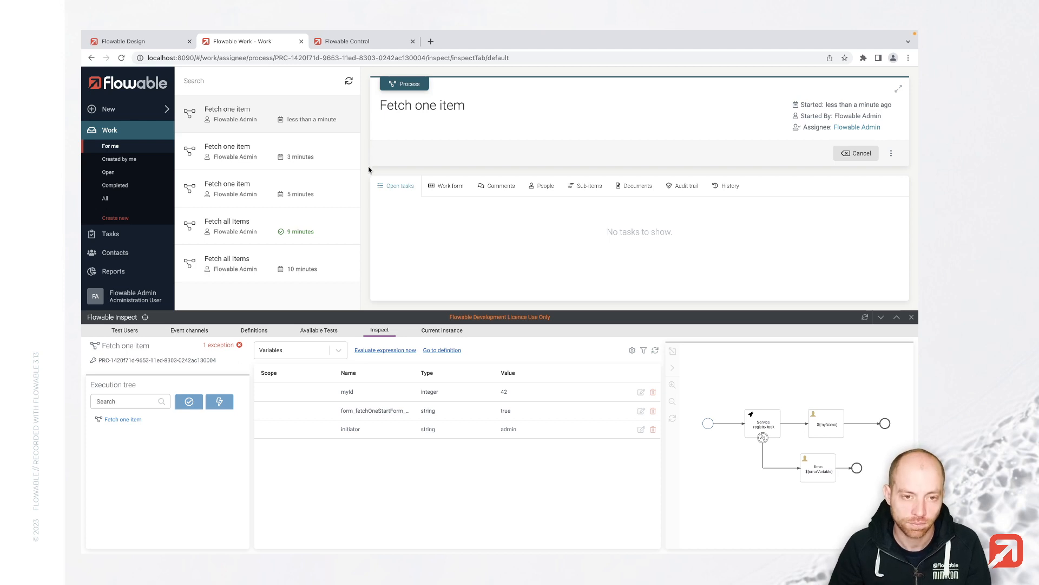
Step: Switch to Flowable Control, filter the process jobs to timer jobs and examine the exception details of the Fetch one item job
key(ctrl+Tab)
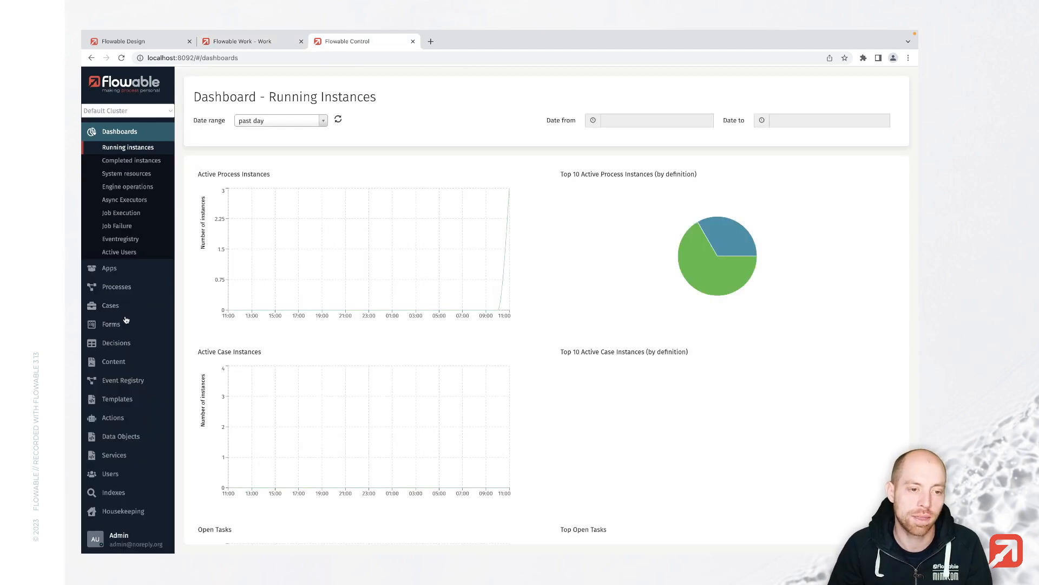
click(123, 285)
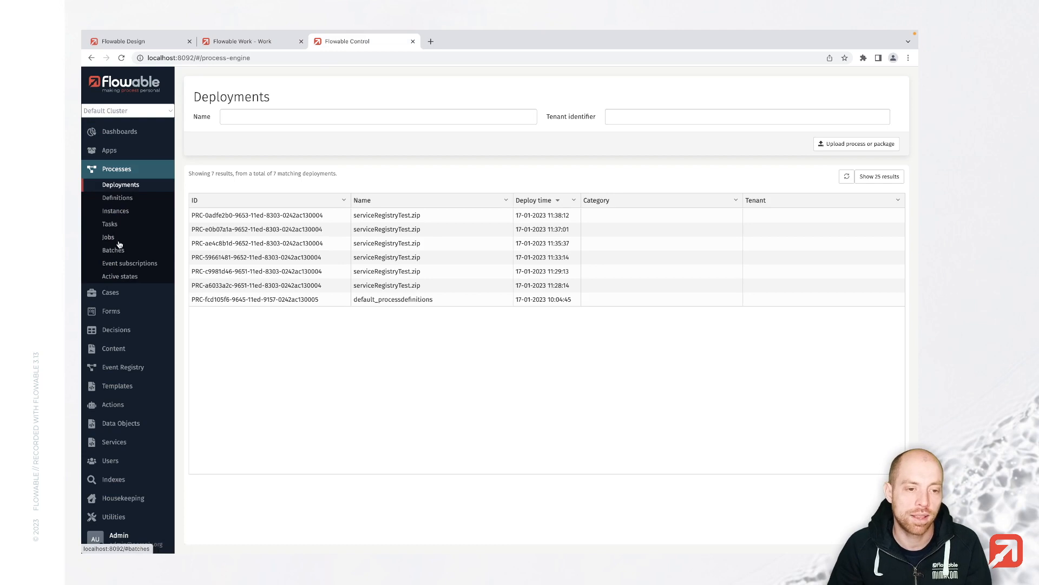
click(118, 237)
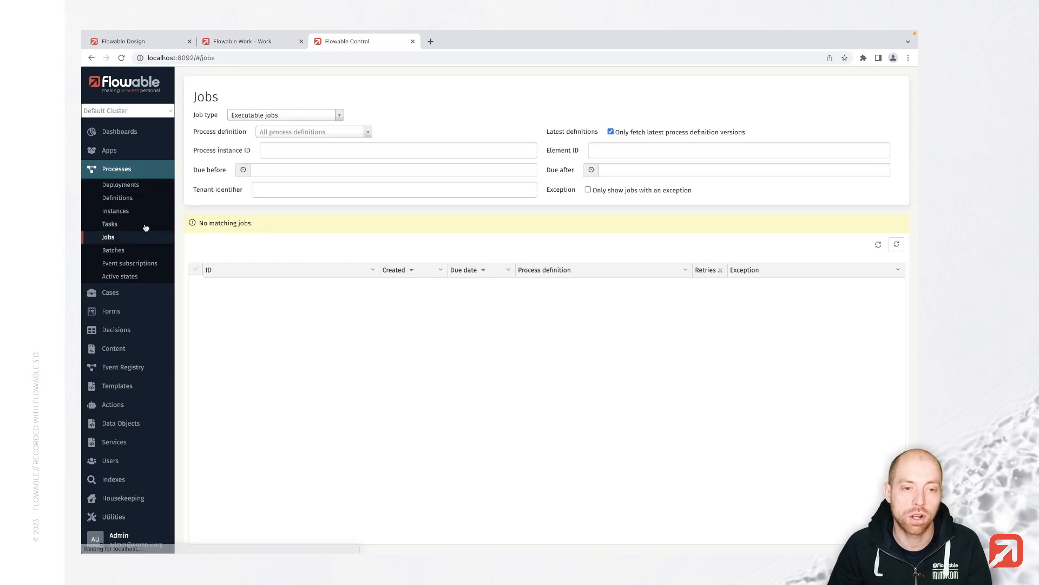
click(279, 115)
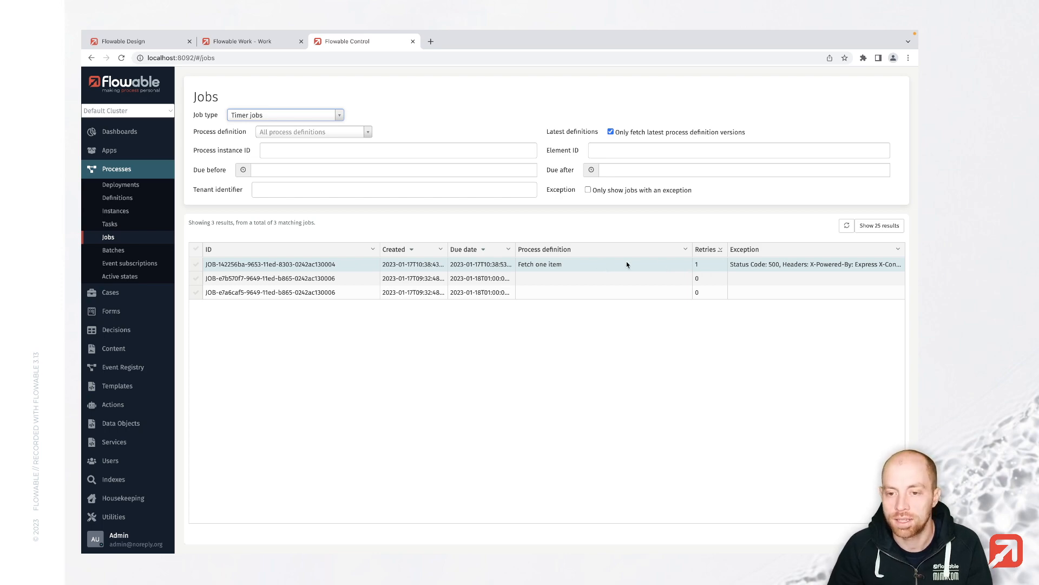
click(588, 264)
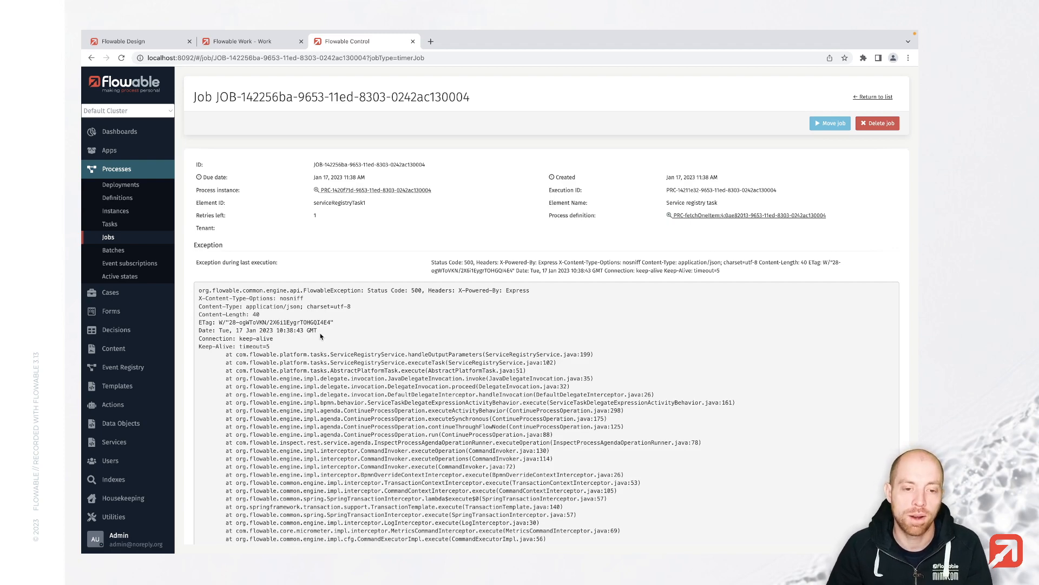
Step: Return to the job list, filter it to deadletter jobs and examine the exception details of the Fetch one item job
click(880, 97)
click(258, 116)
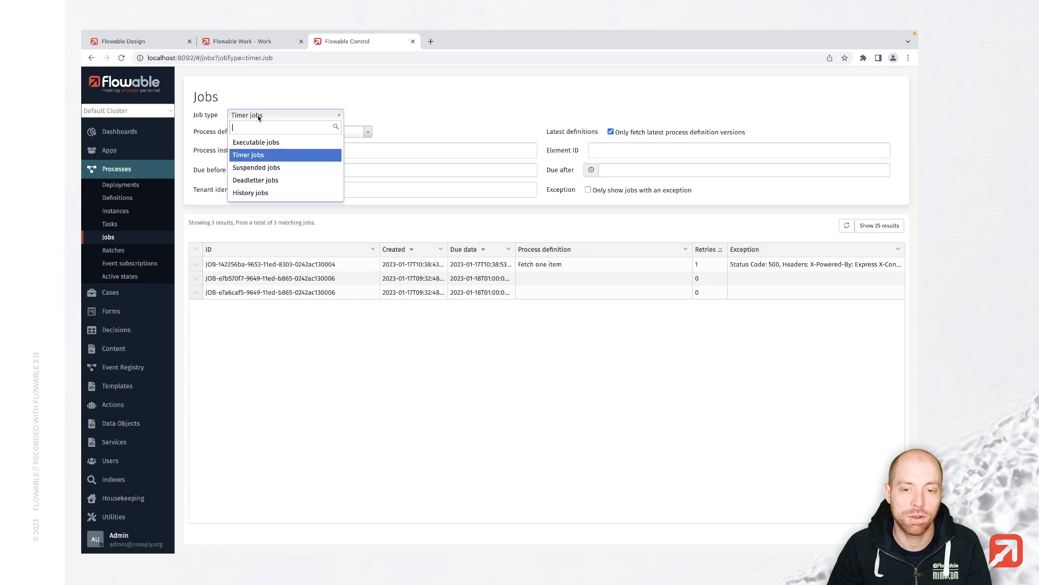
click(275, 175)
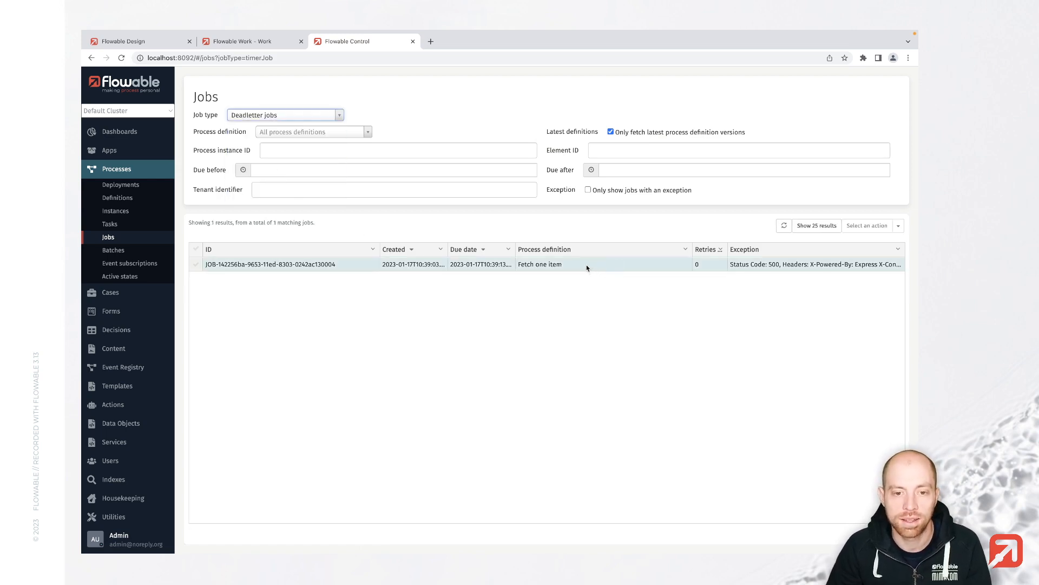
click(508, 264)
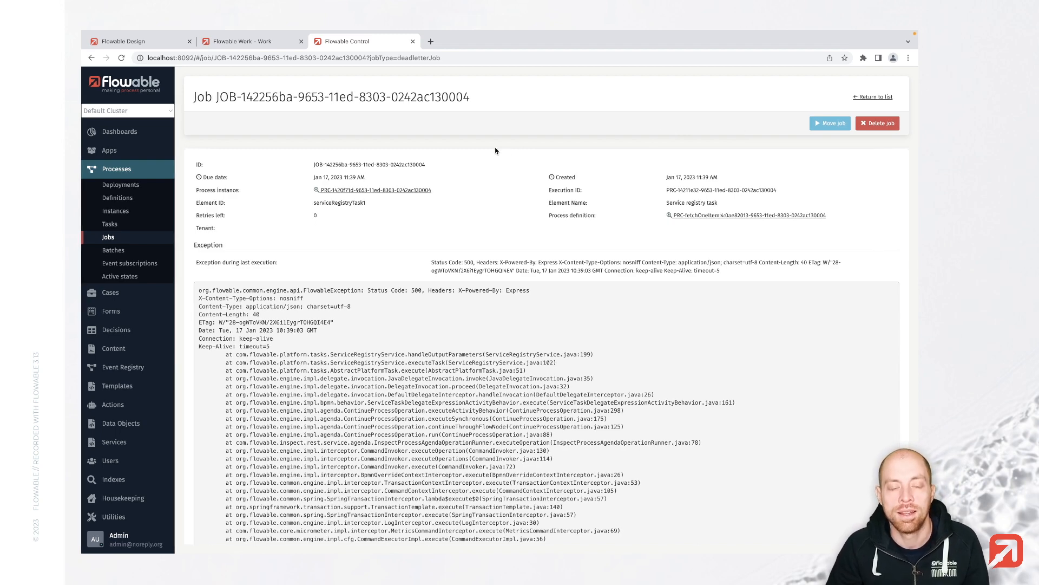
Step: Switch to Flowable Work and start a new Fetch one item process with My id set to 2
click(151, 45)
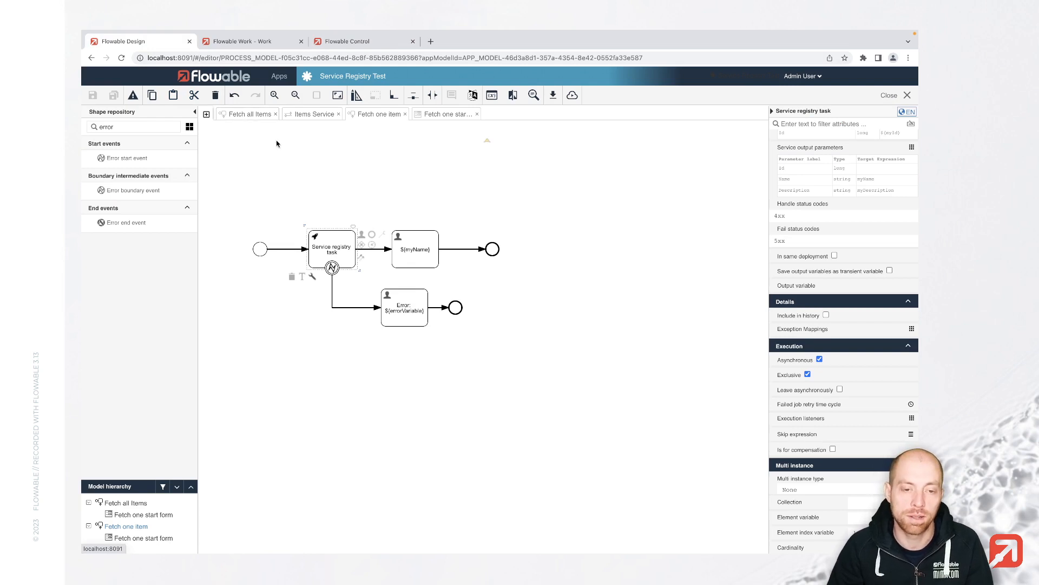
click(261, 45)
click(155, 116)
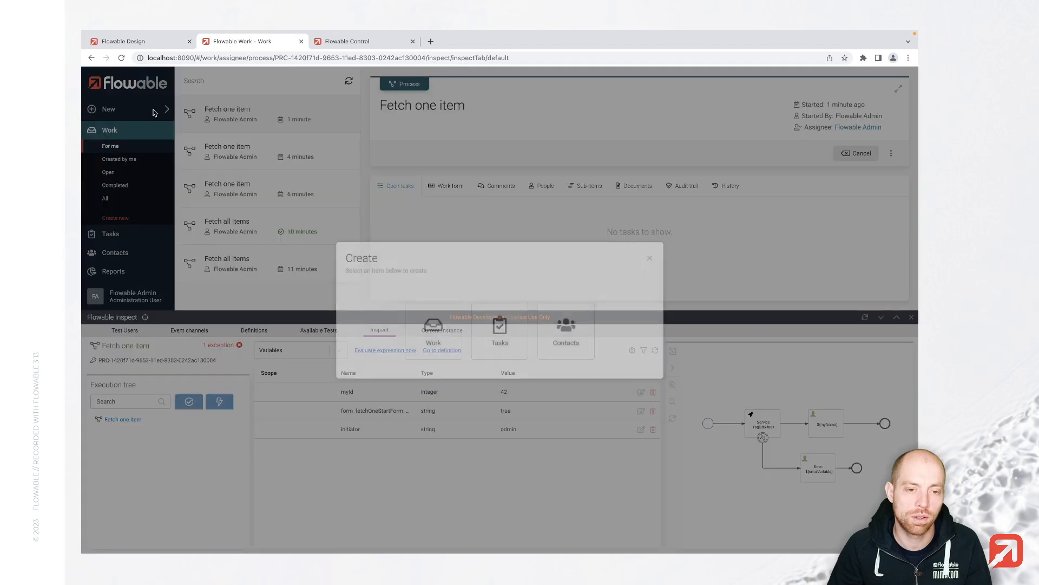
click(444, 333)
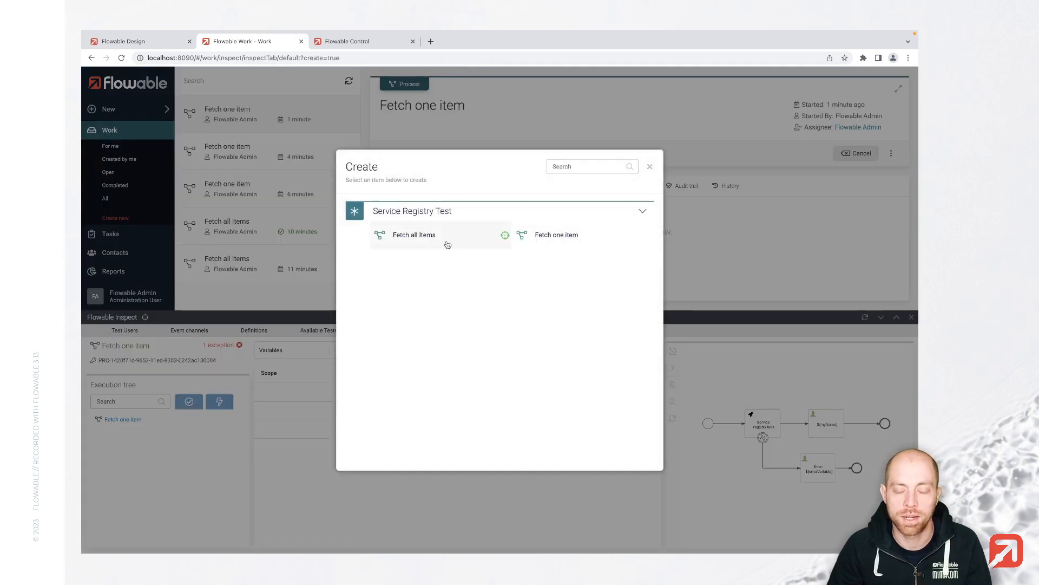
click(547, 239)
text(2)
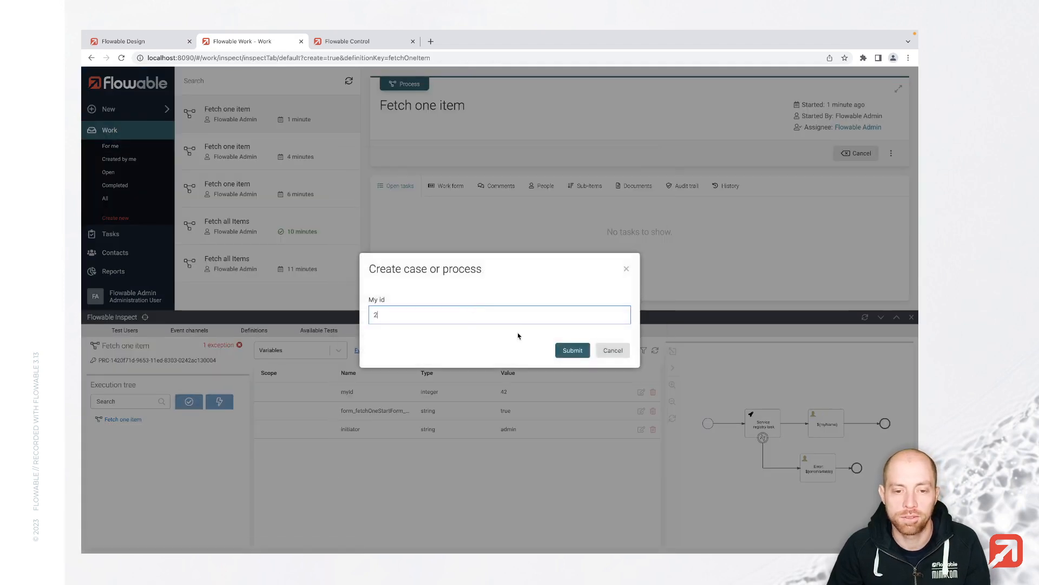
click(572, 350)
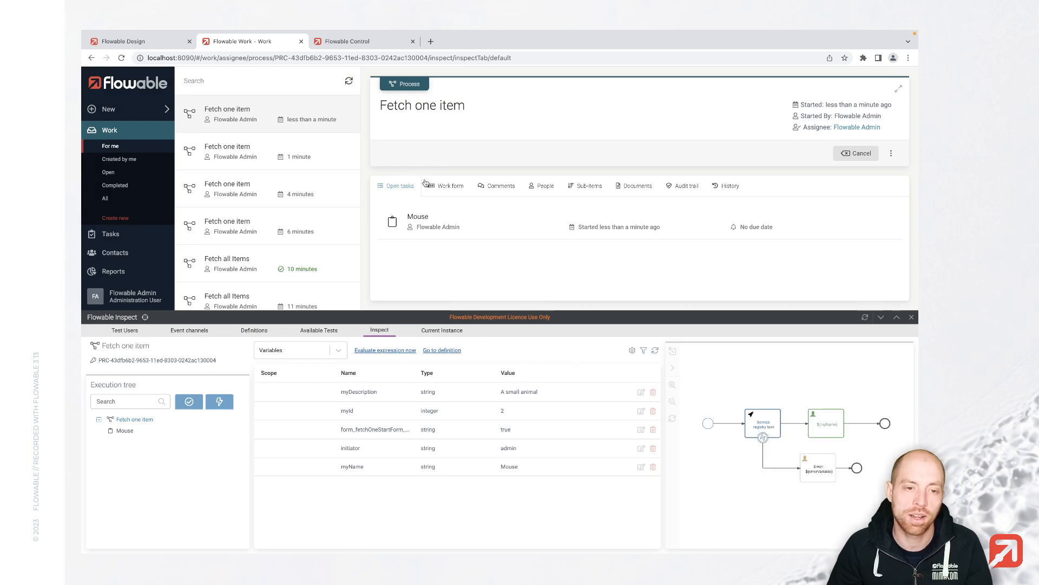
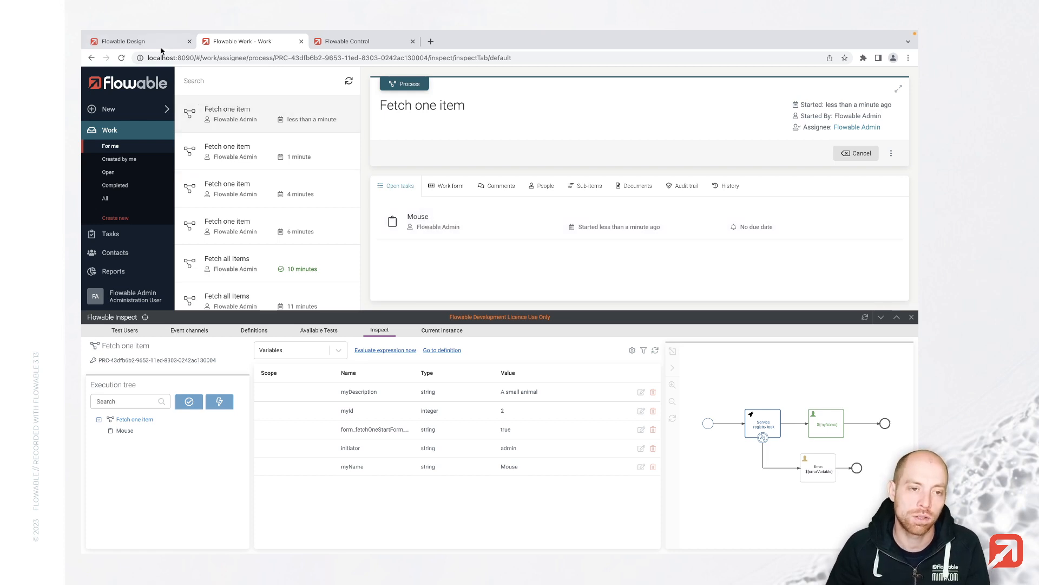
Step: Switch to Flowable Design and create a new process model named Create Item in the Service Registry Test app
click(140, 41)
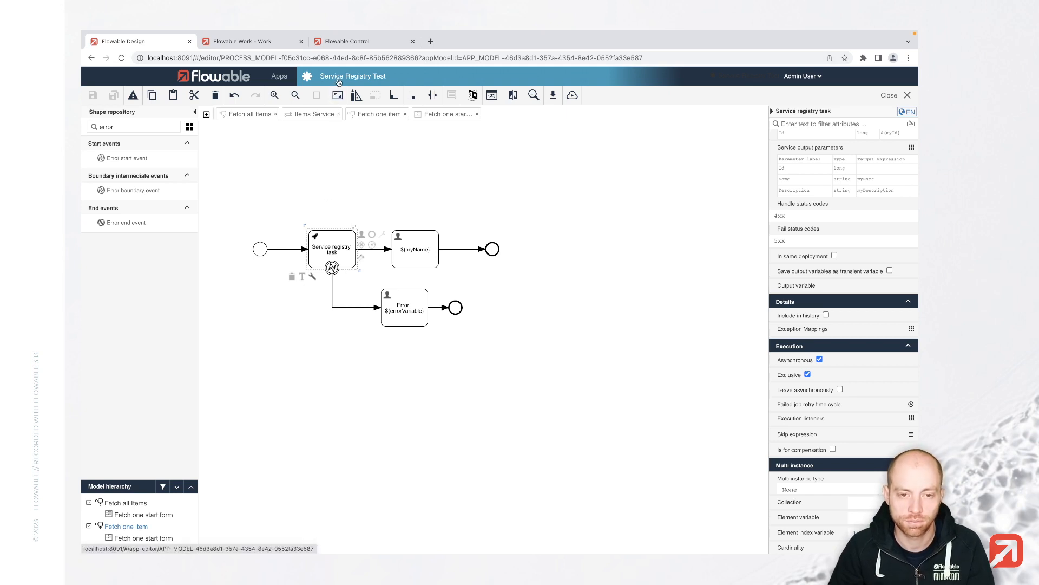
click(206, 115)
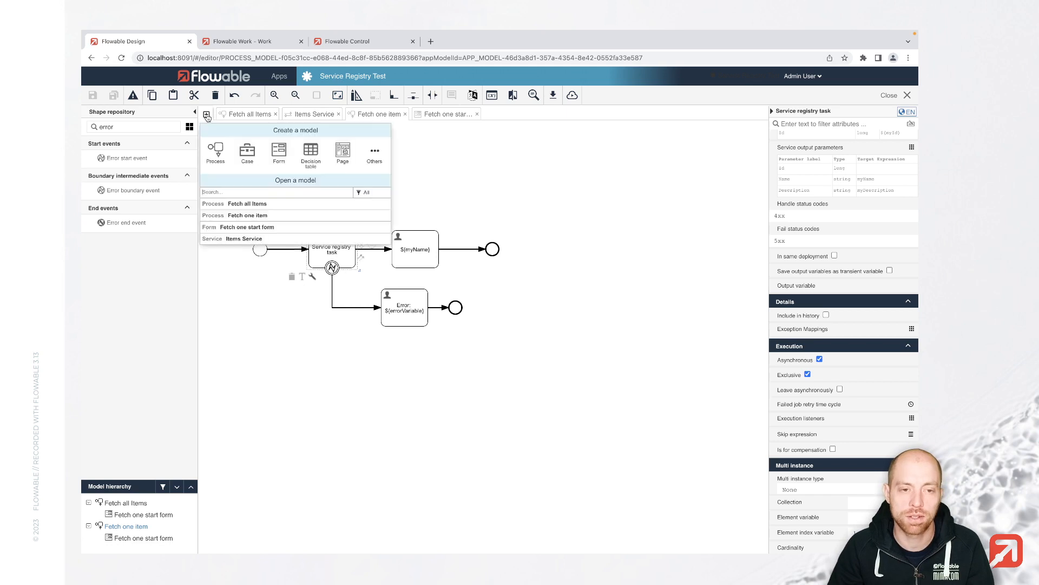
click(219, 152)
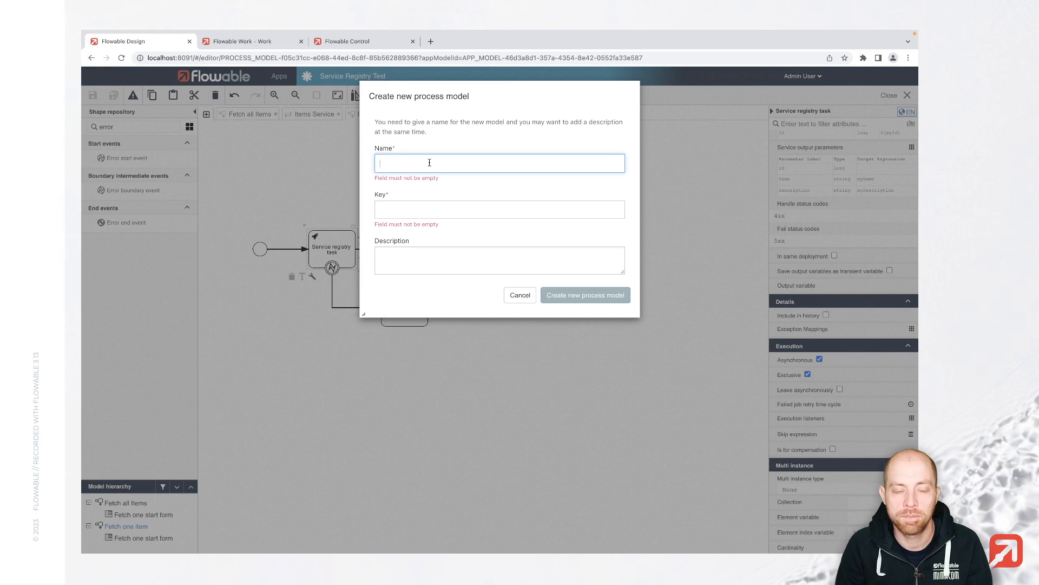
text(Create Item)
key(Tab)
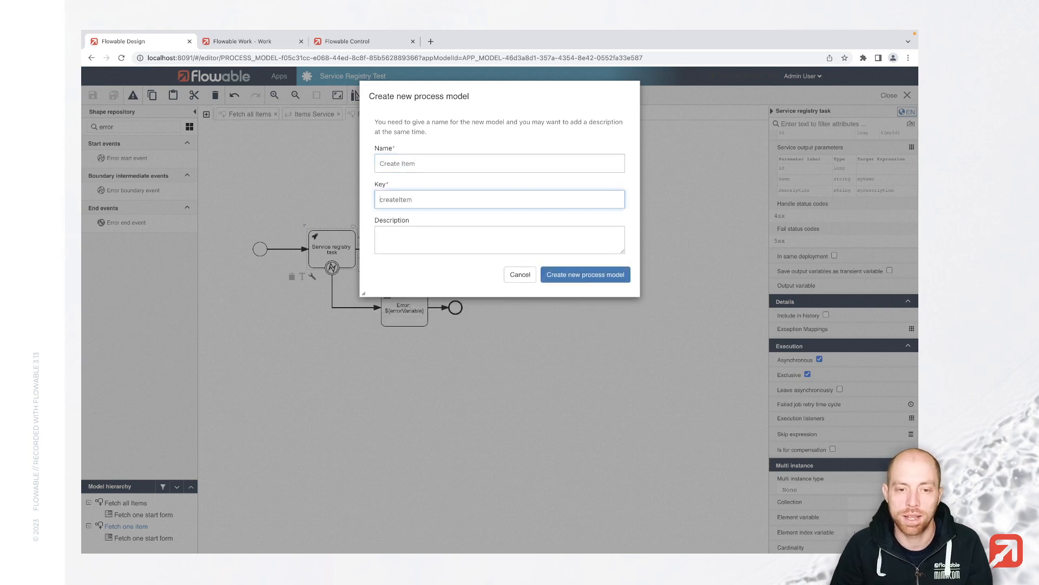
click(576, 274)
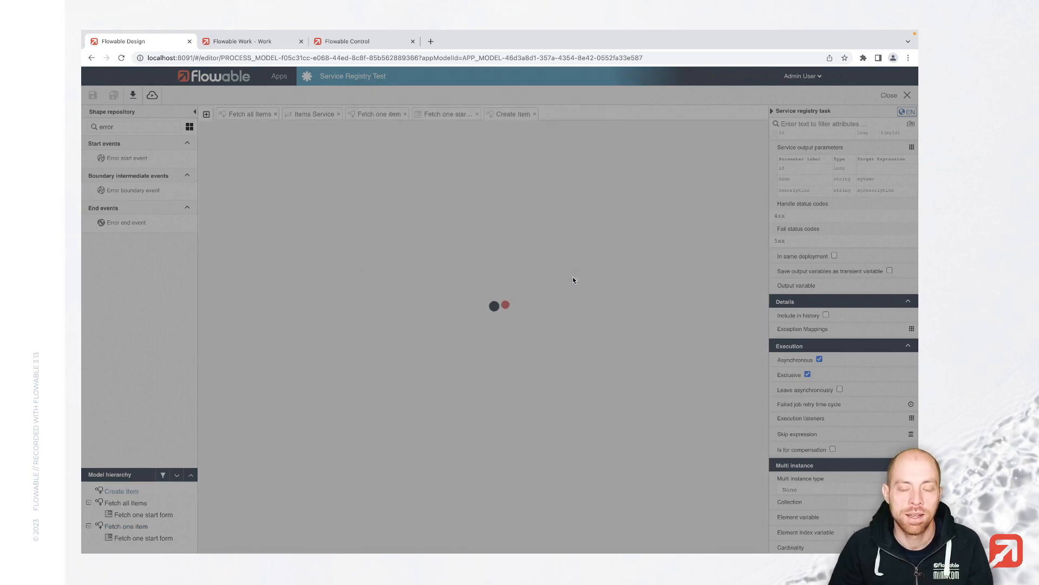
Step: Create a new start form named Create Item Form for the start event of the Create Item process
click(260, 248)
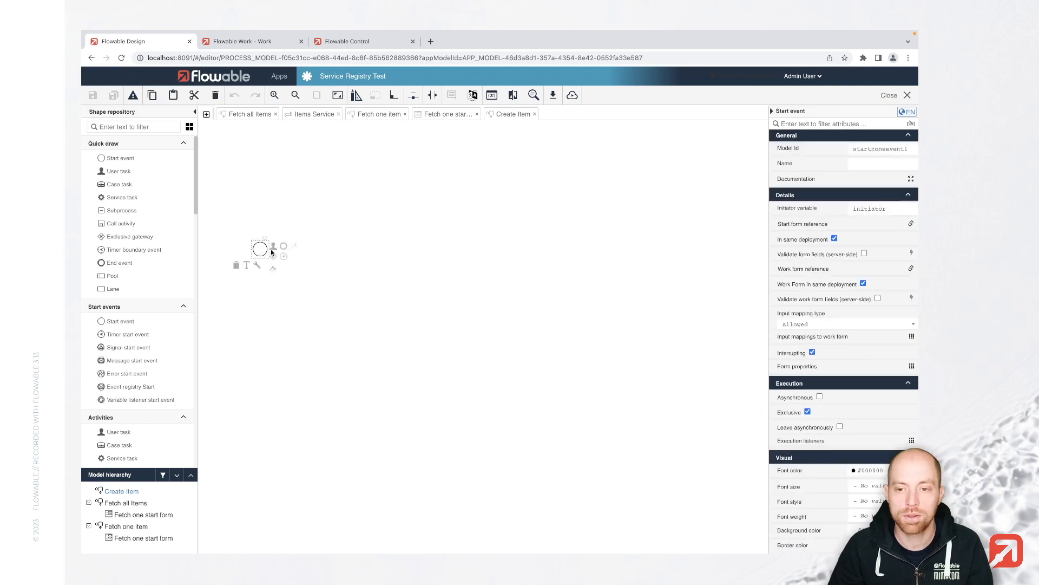
click(805, 224)
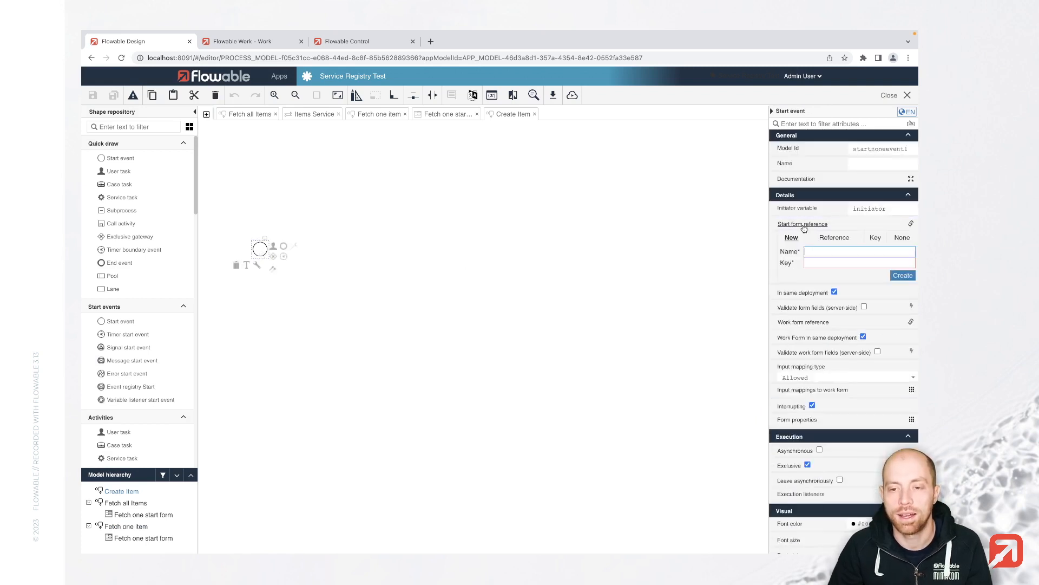
text(Crea)
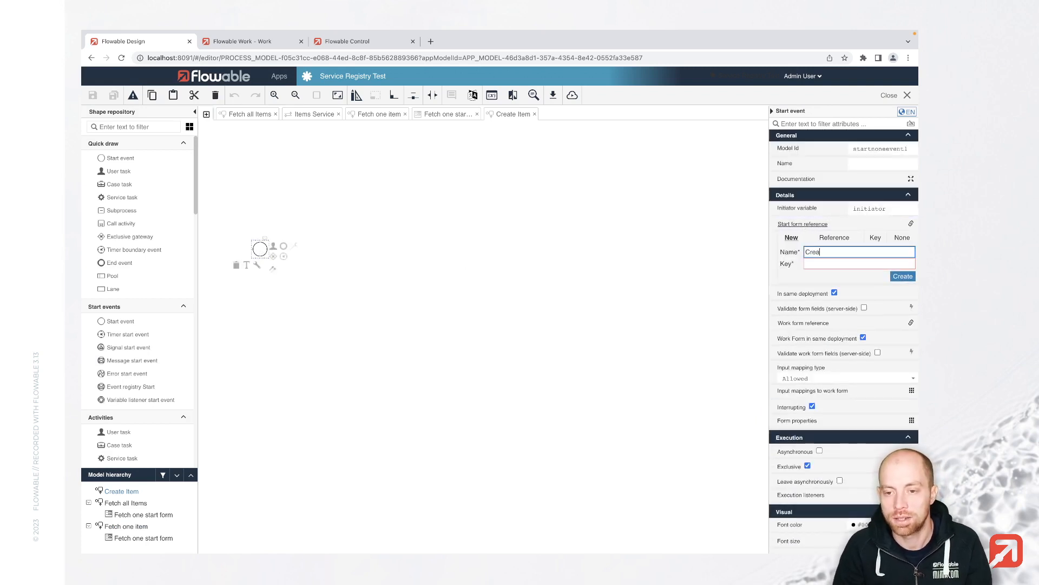
text(te Item Form)
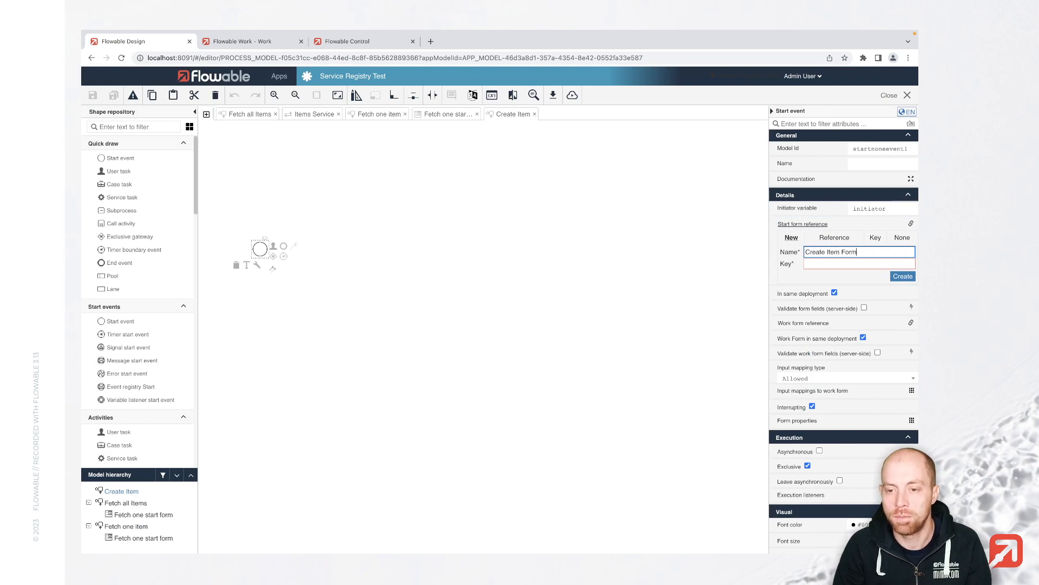
key(Return)
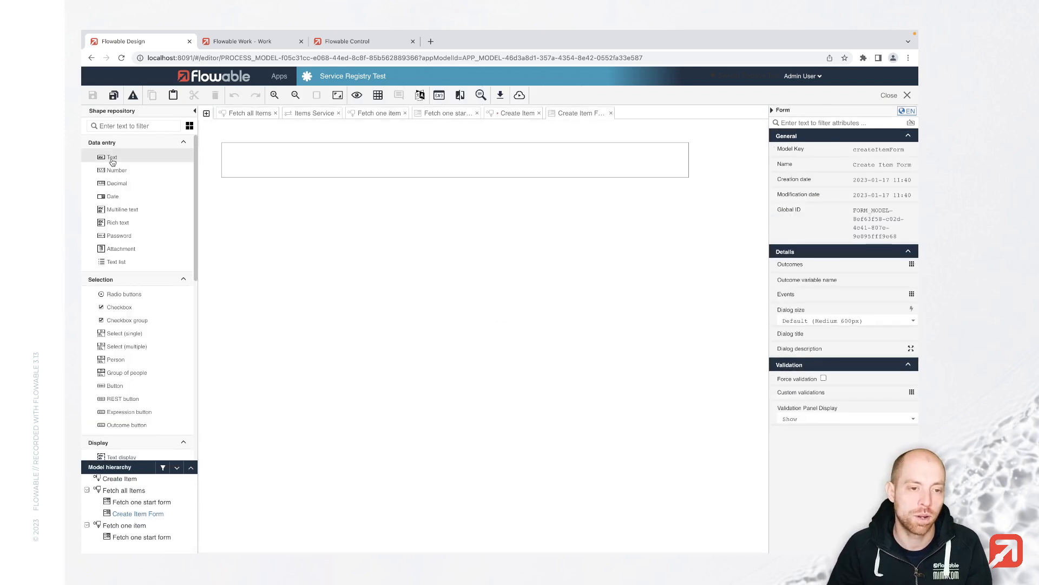
Step: Add a text field labelled Item Name to the empty Create Item Form
drag(114, 157, 259, 161)
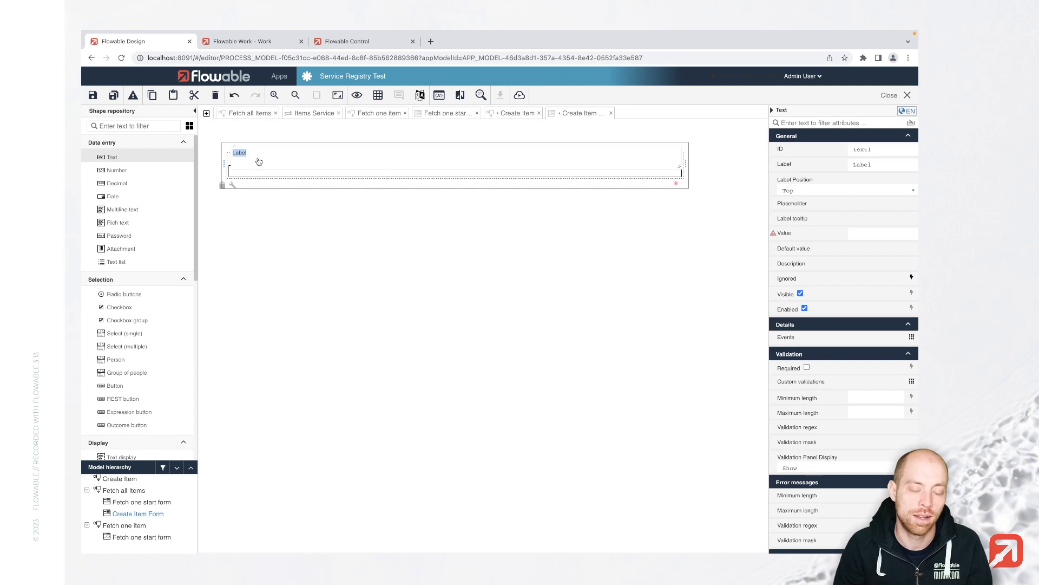
text(My Name)
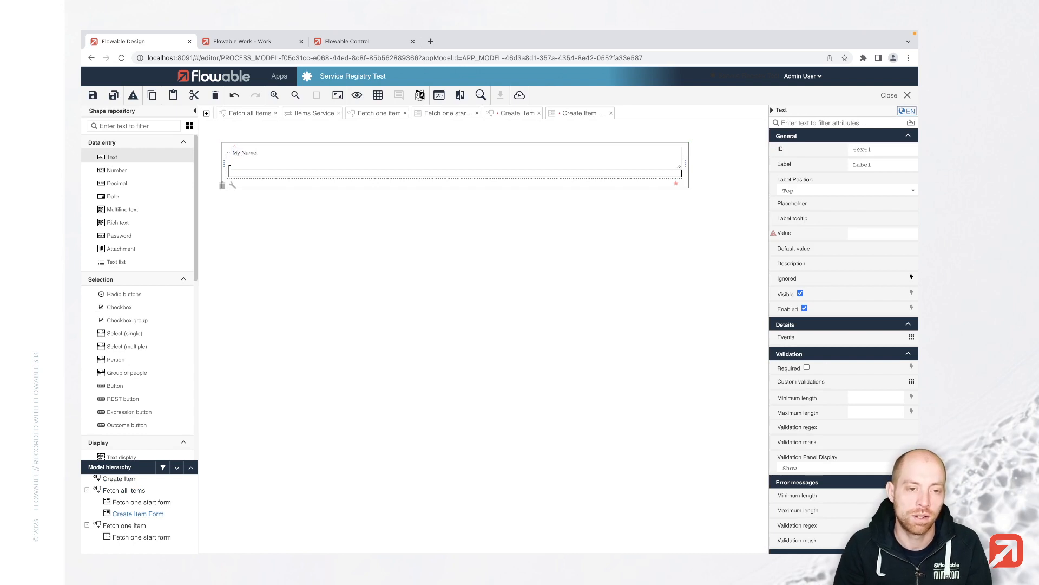
key(BackSpace)
key(BackSpace)
key(BackSpace)
key(BackSpace)
text(Item N)
key(BackSpace)
key(BackSpace)
key(BackSpace)
key(BackSpace)
key(BackSpace)
key(BackSpace)
key(BackSpace)
key(BackSpace)
key(BackSpace)
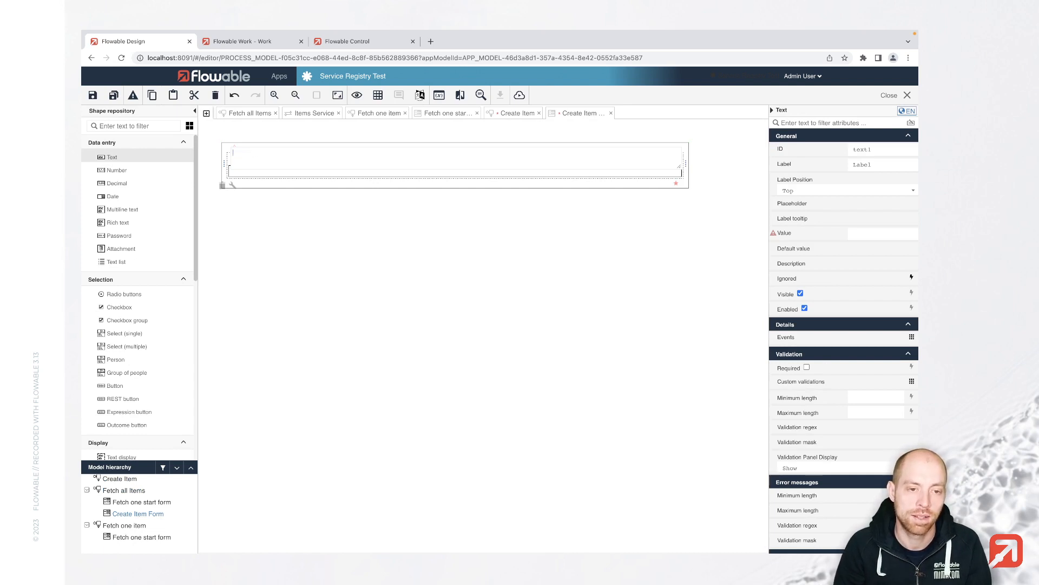
text(Item Name)
key(Return)
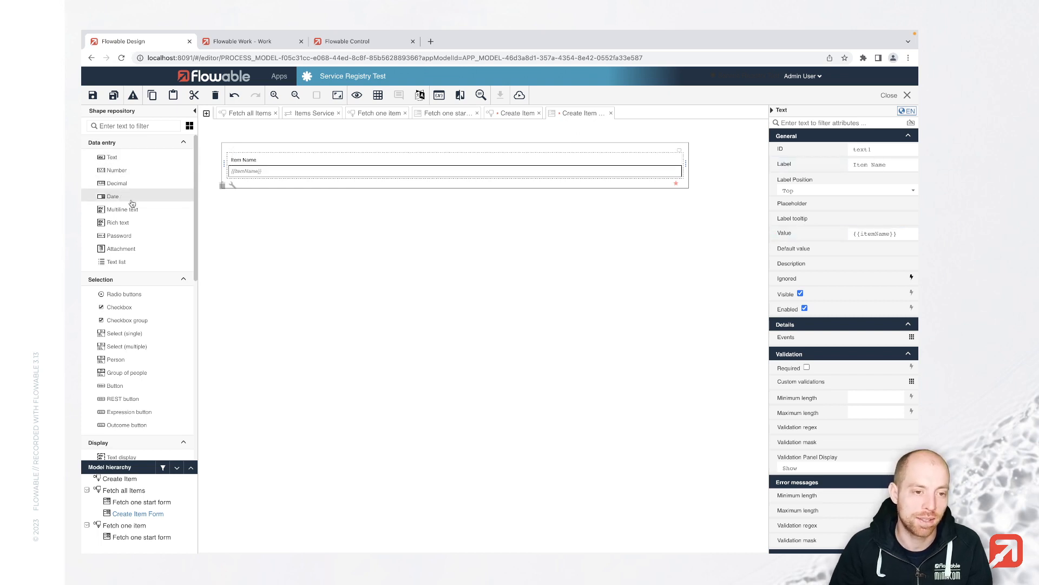
Step: Add a multiline text field labelled Item Description below the Item Name field and save all models
drag(135, 211, 279, 187)
text(Item Desc)
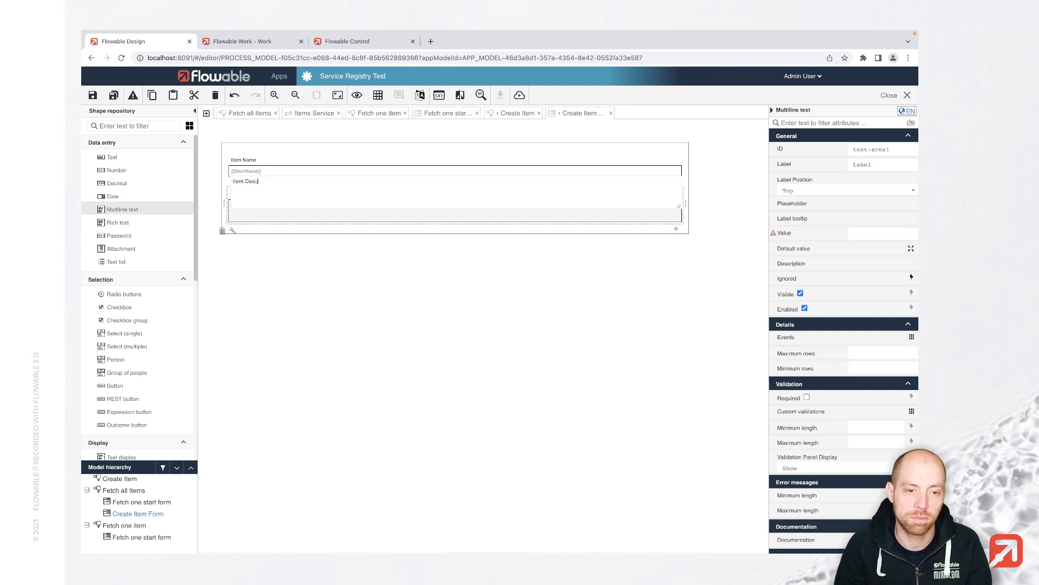
text(ription)
key(Return)
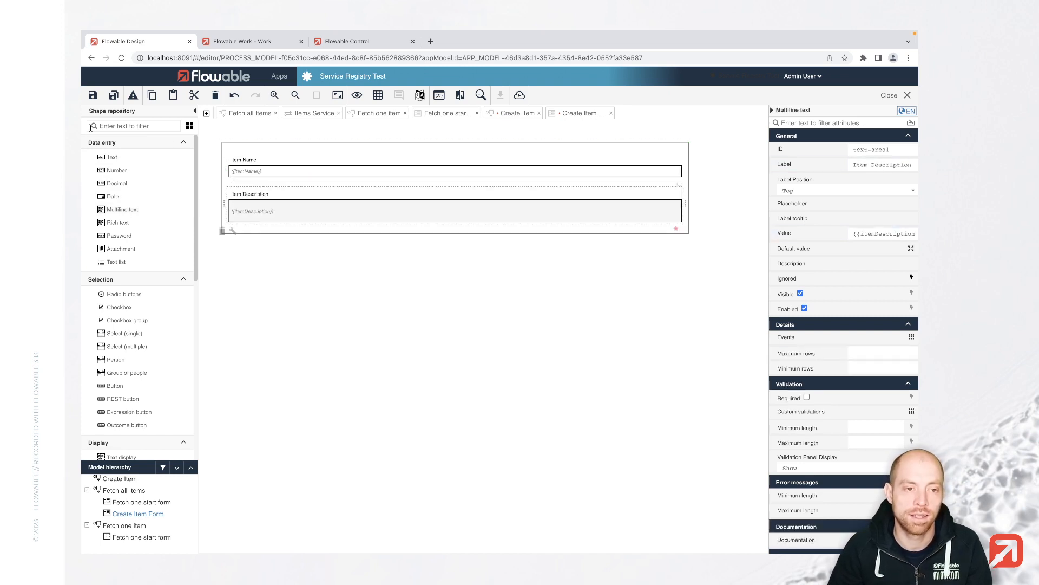
click(113, 96)
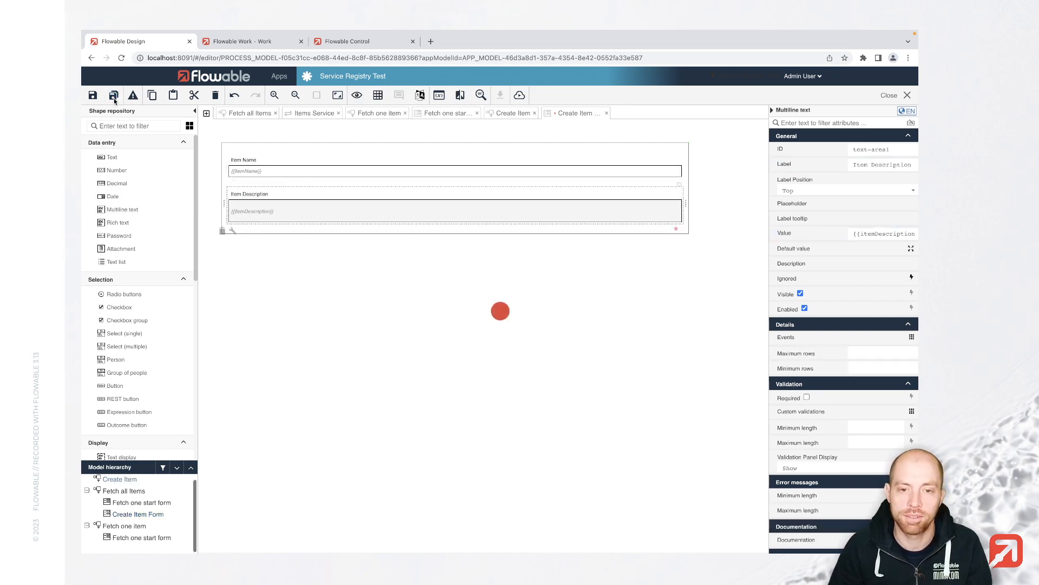
Step: Return to the Create Item process and add an end event connected to the start event, leaving room between them
click(507, 114)
click(291, 255)
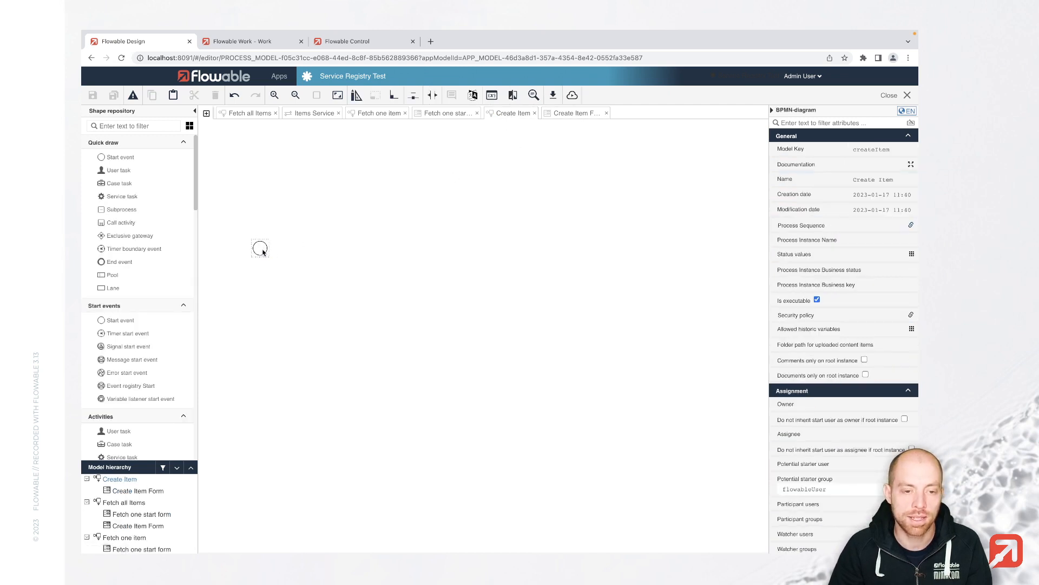
click(266, 251)
drag(284, 246, 398, 243)
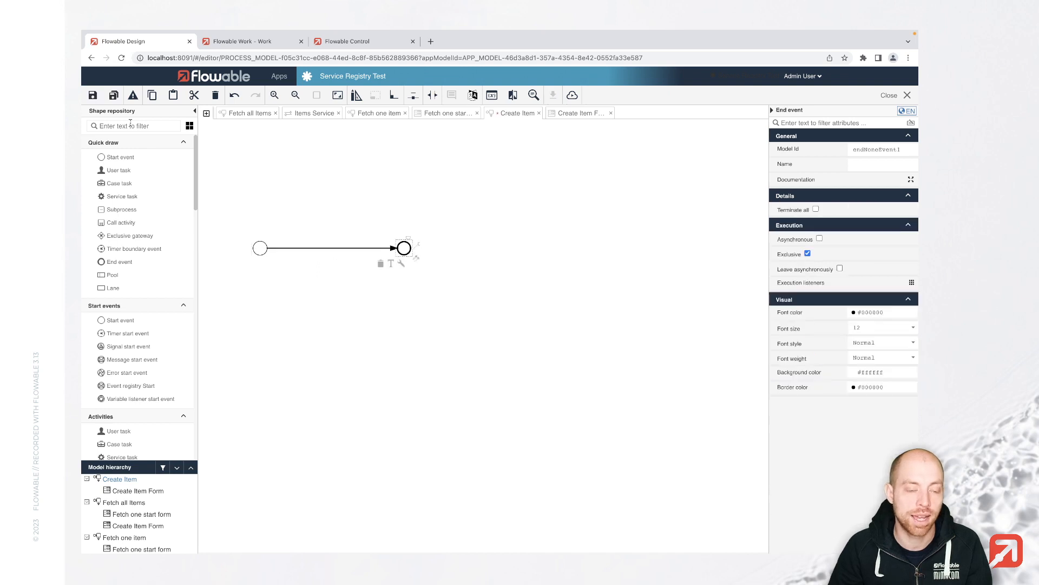
Step: Insert a Service registry task into the flow between the start and end events and reference the Items Service as its service model
click(130, 125)
text(service reg)
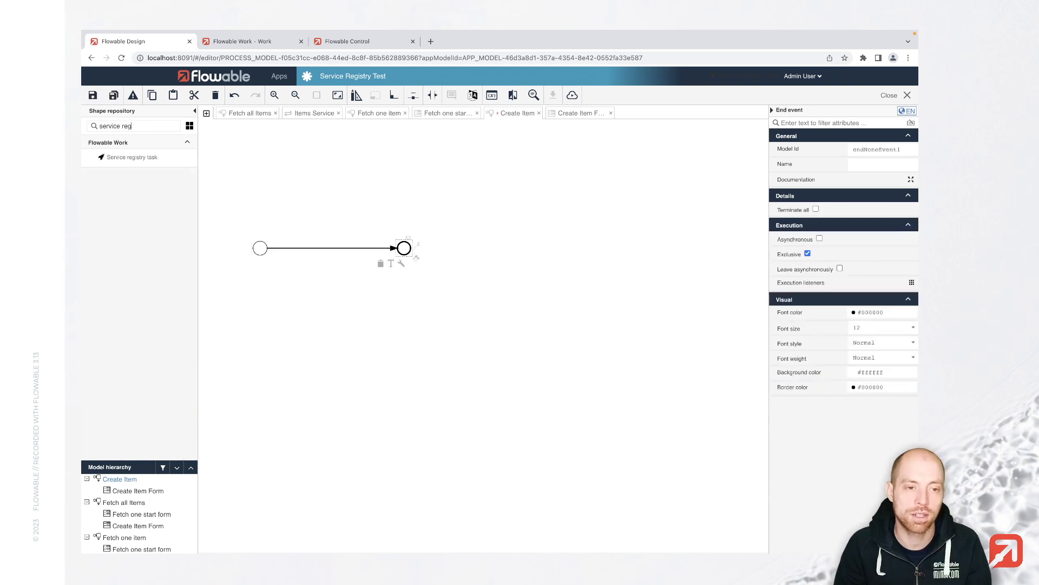
text(i)
drag(132, 157, 323, 249)
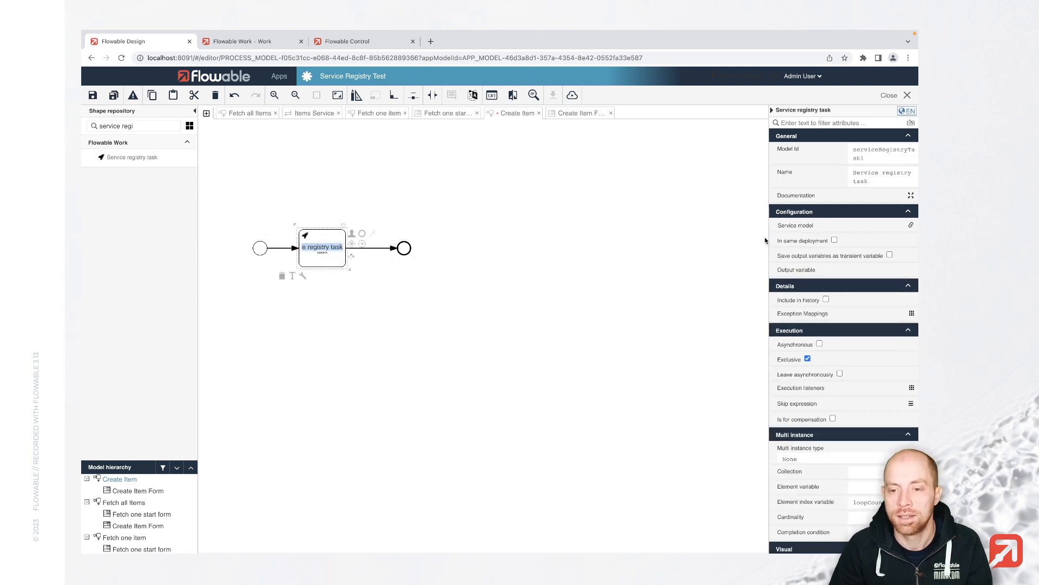
click(812, 226)
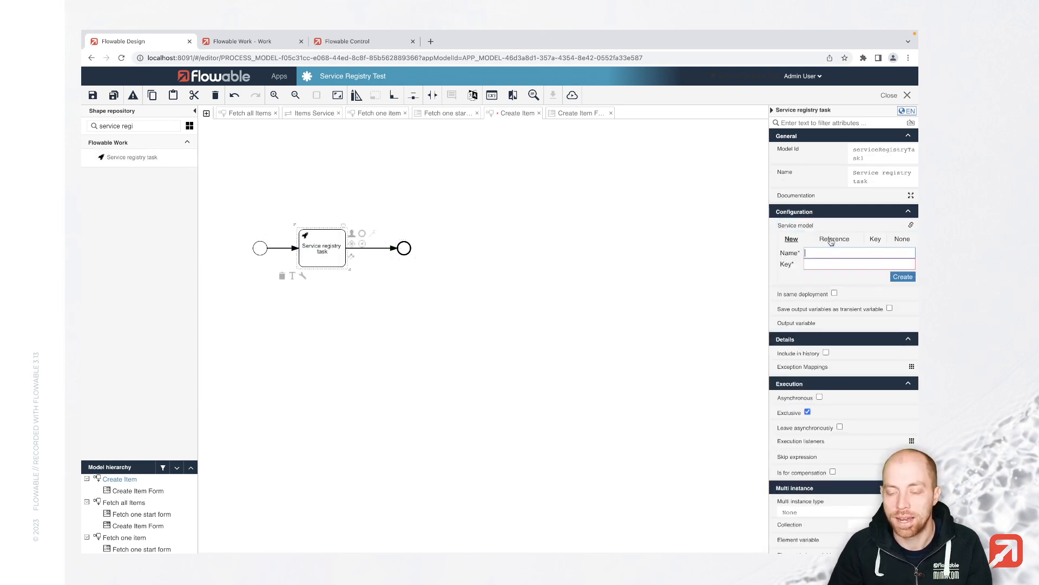
click(829, 240)
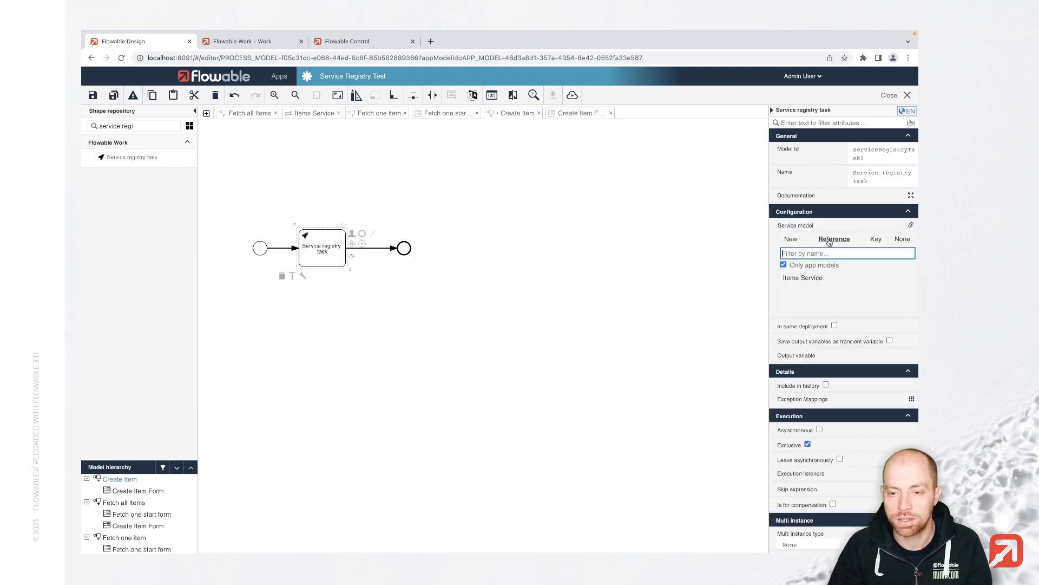
click(802, 275)
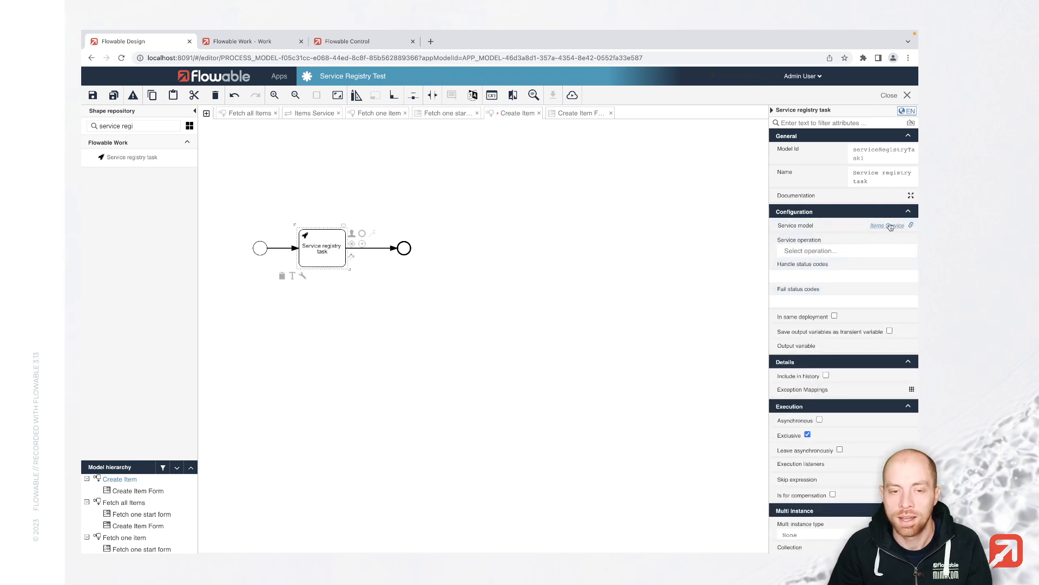
Step: Open the referenced Items Service and add an operation labelled Add new with the type Create
click(888, 225)
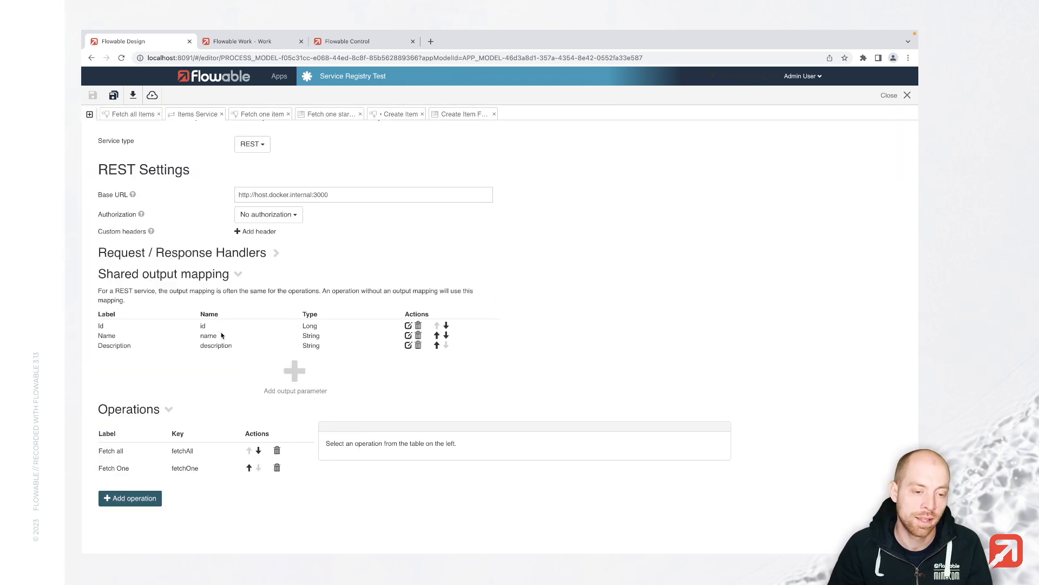
click(122, 497)
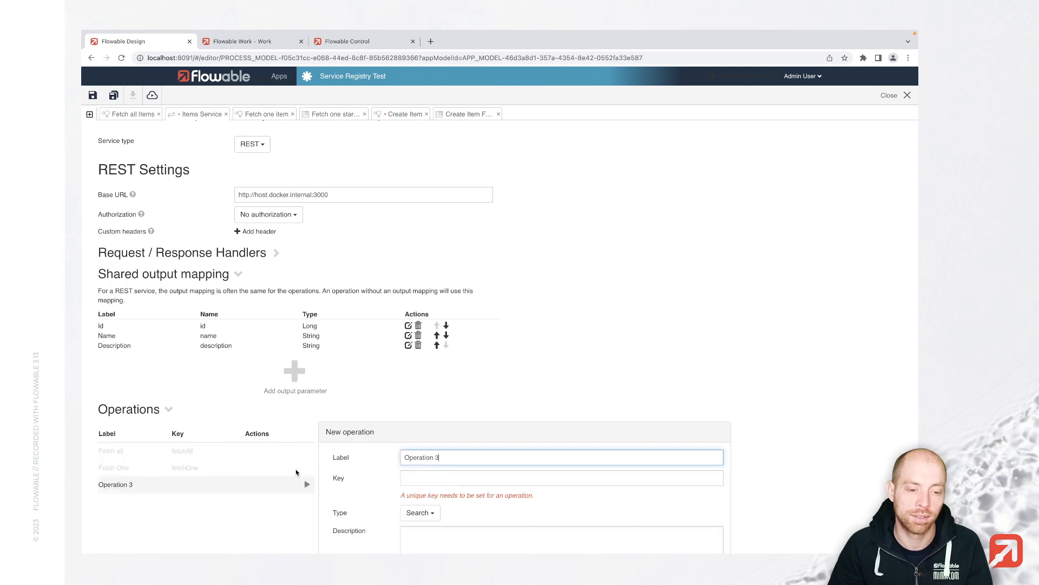
triple_click(454, 449)
text(Add new)
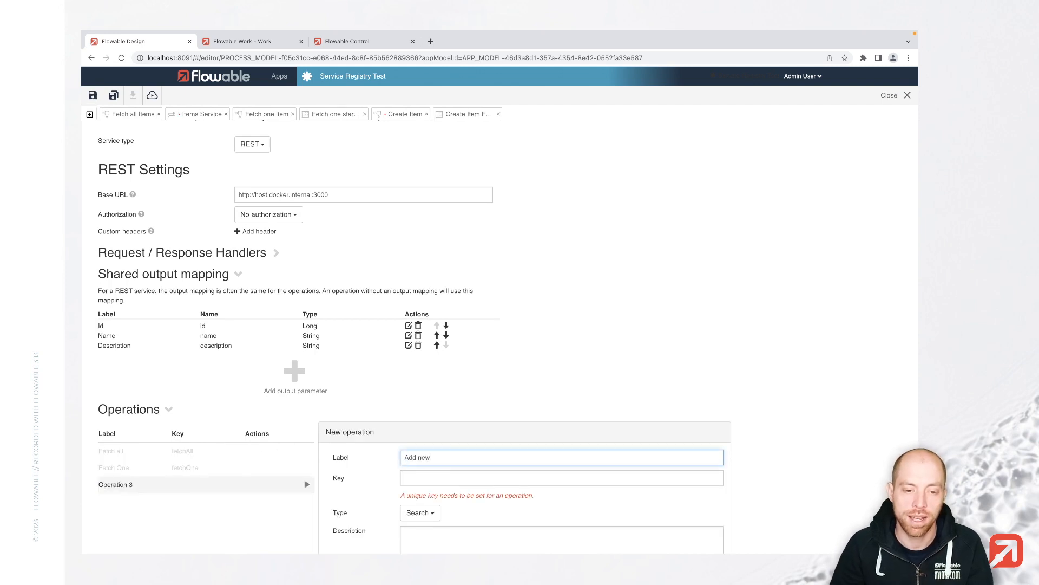
scroll(464, 426, down, 2)
key(Tab)
click(412, 380)
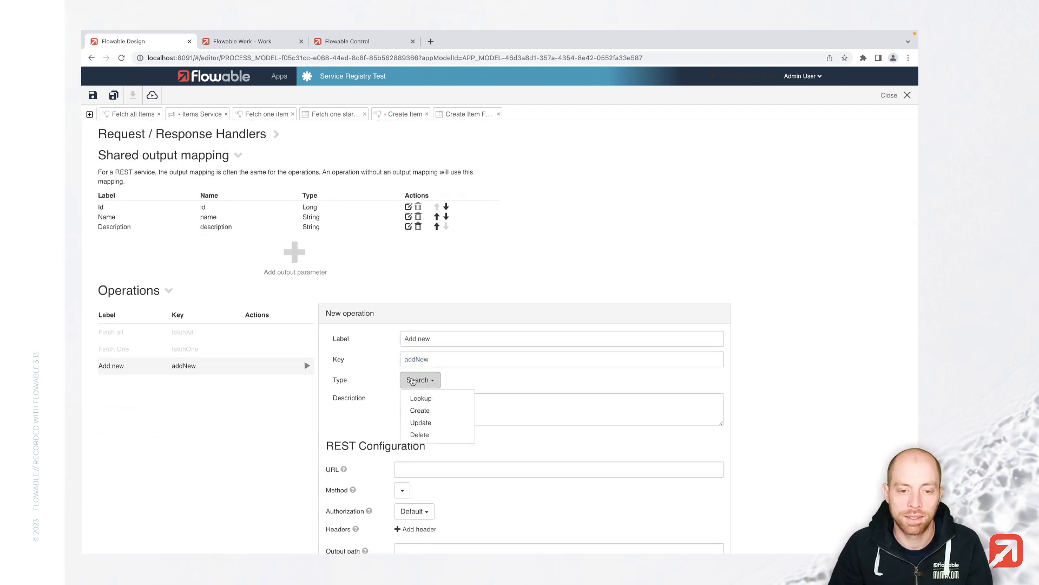
click(419, 410)
scroll(327, 326, down, 2)
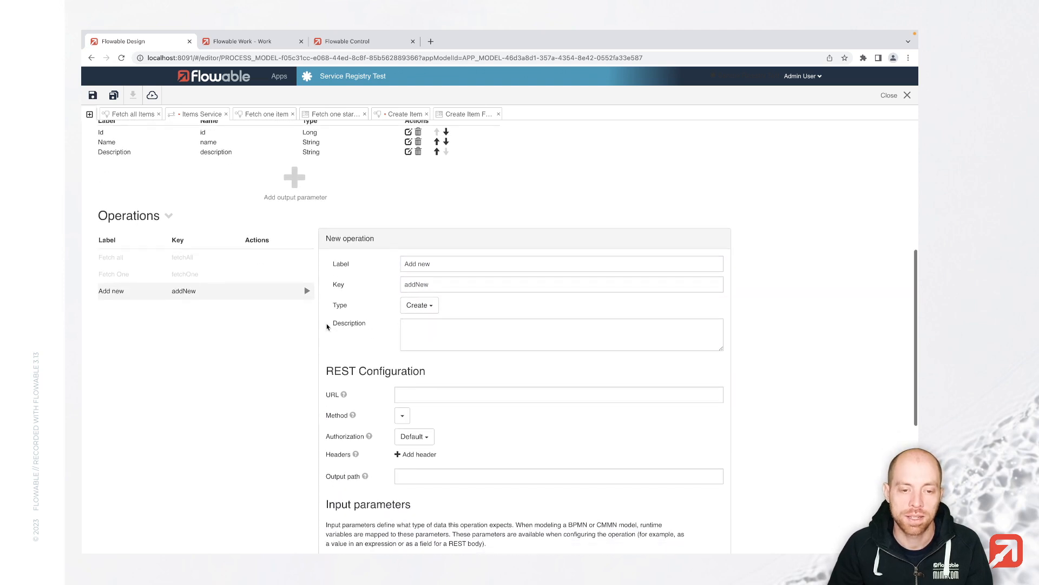
Step: Set the Add new operation's REST URL to /items and its method to POST
scroll(410, 375, down, 1)
click(422, 362)
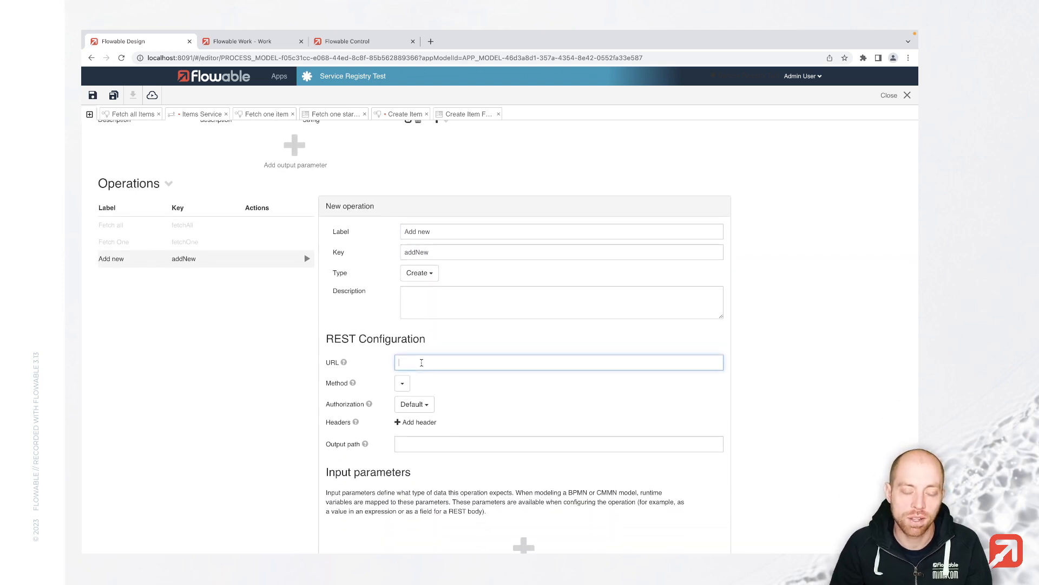
text(/items)
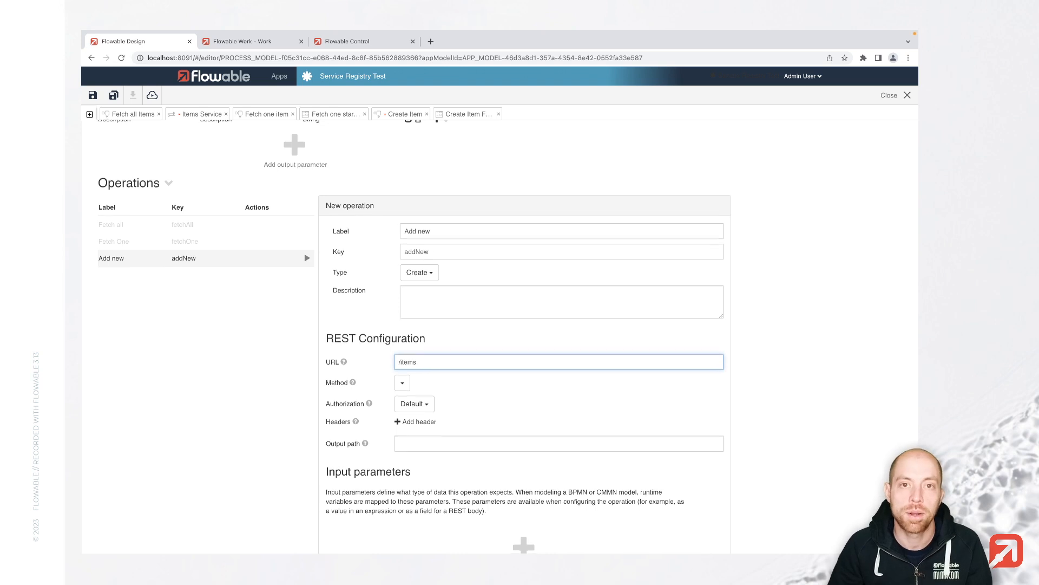
scroll(401, 335, down, 2)
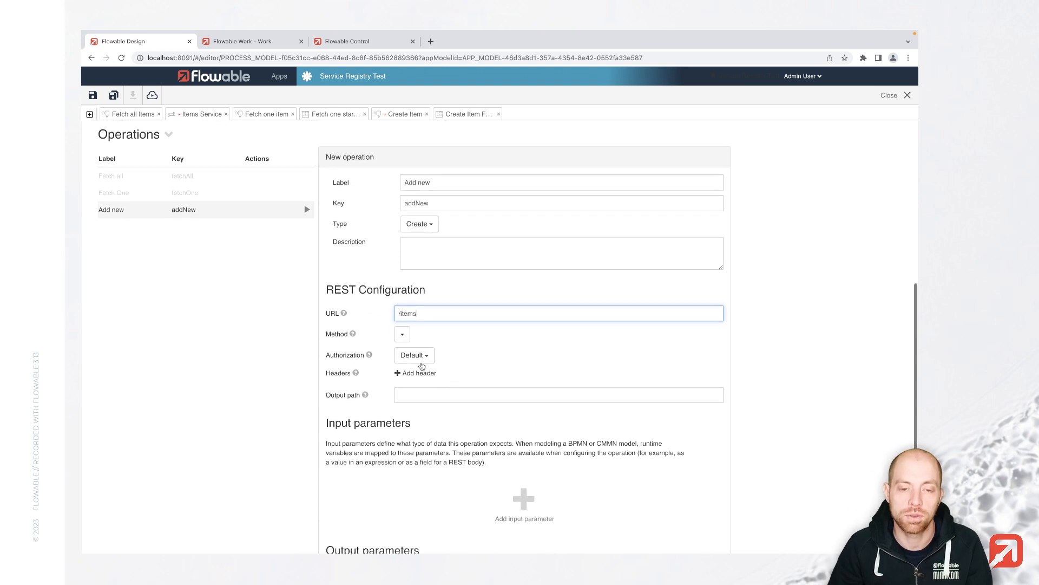
click(402, 332)
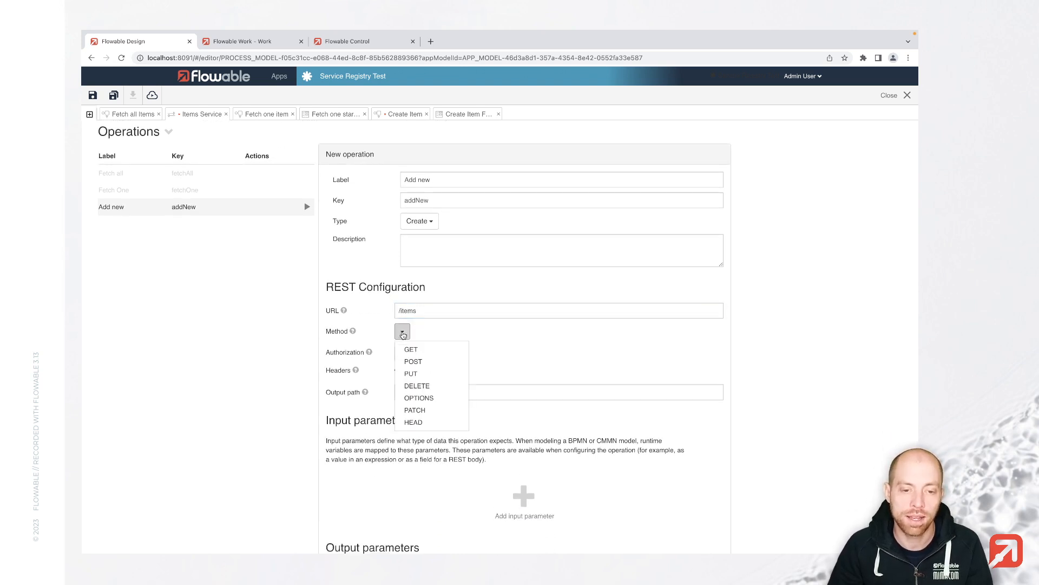
click(422, 361)
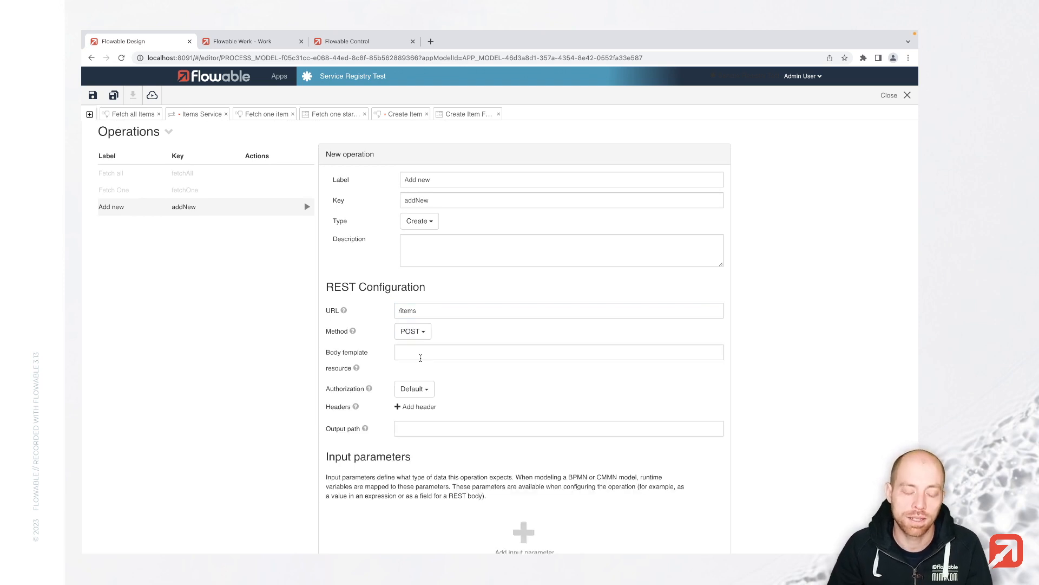
Step: Add a required String input parameter labelled Name to the Add new operation
scroll(417, 352, down, 1)
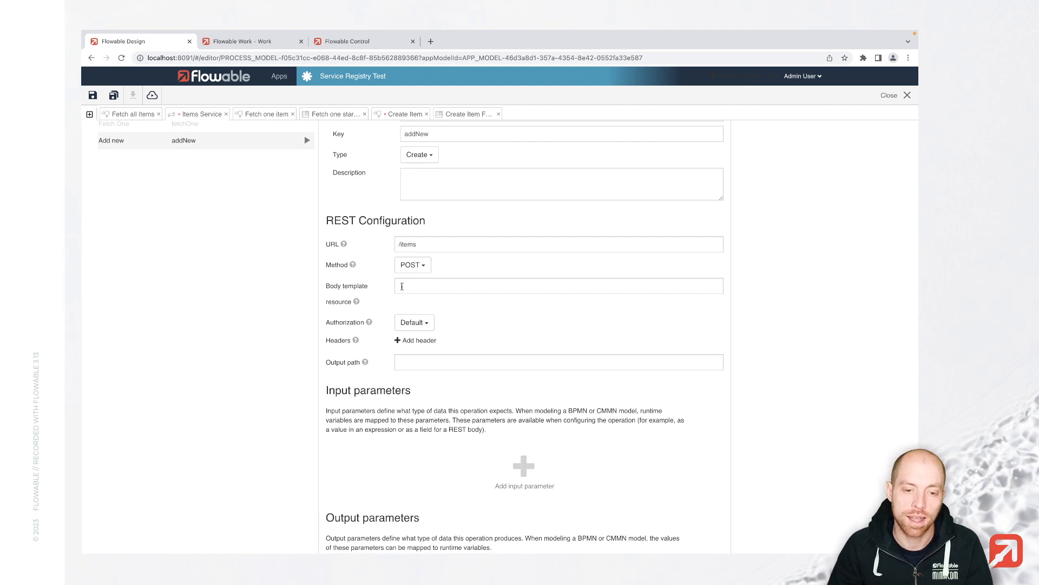
scroll(414, 344, down, 3)
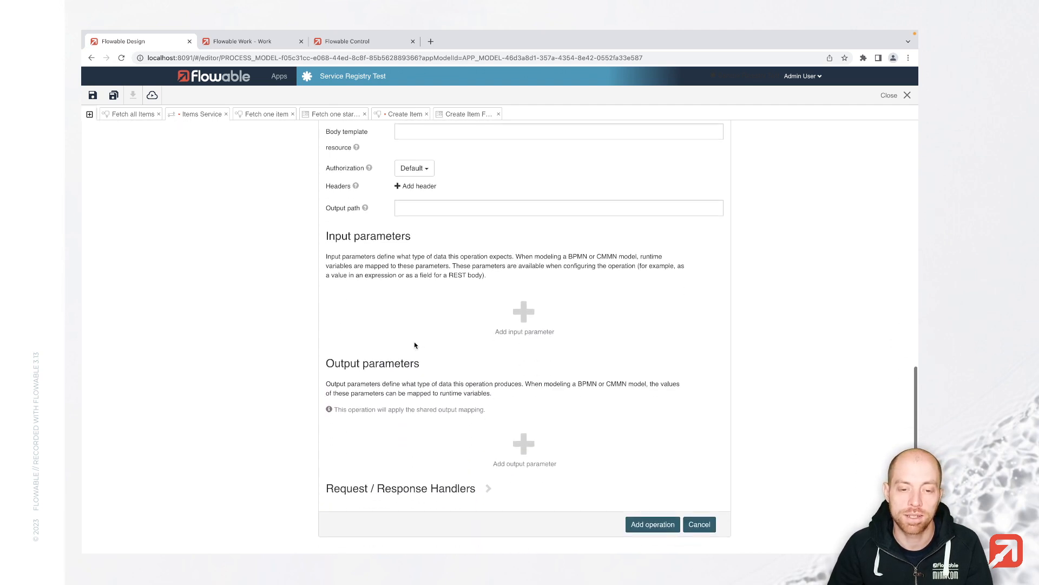
scroll(427, 338, up, 2)
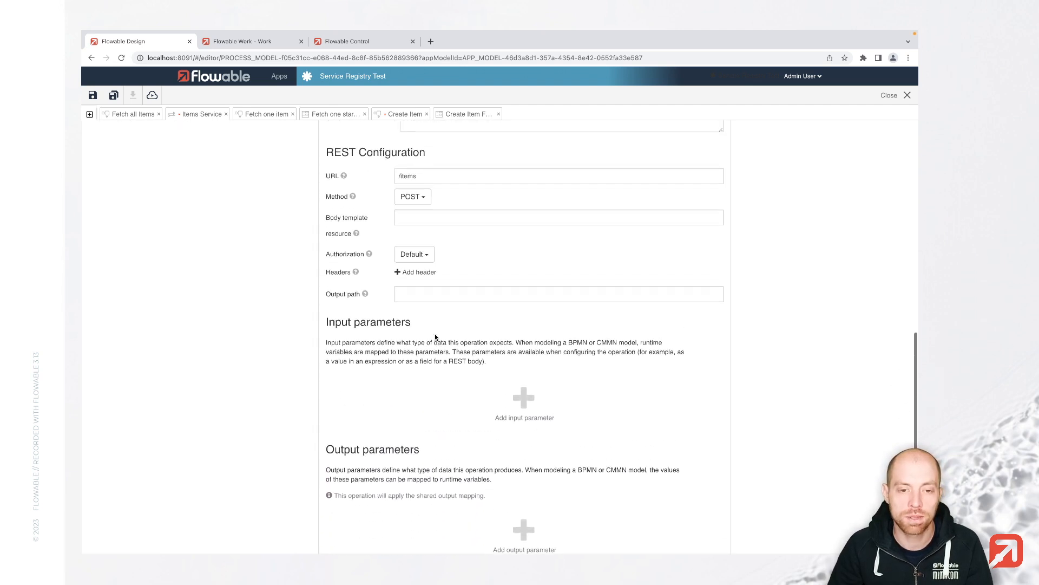
click(523, 403)
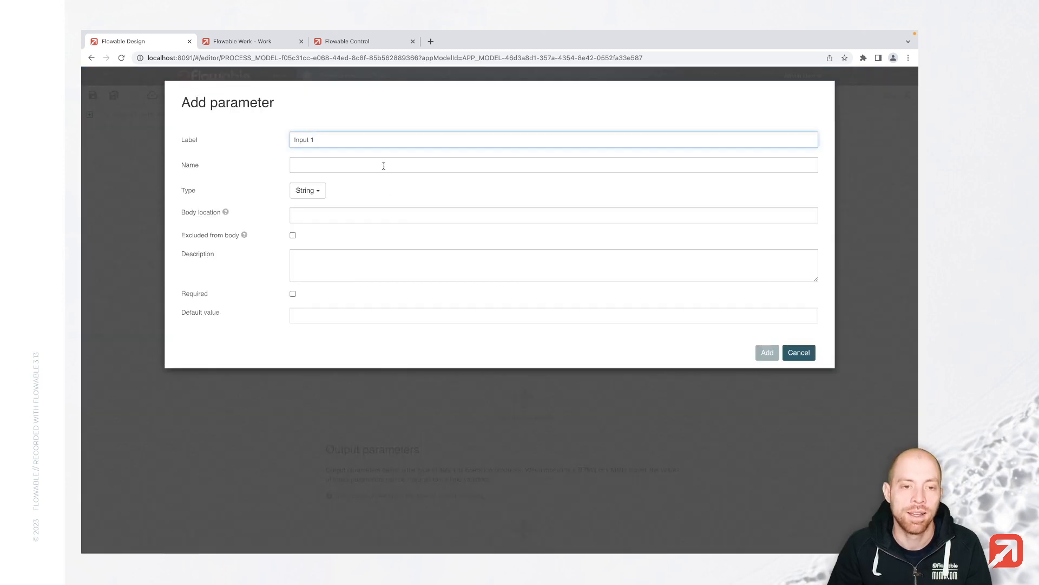
triple_click(338, 144)
text(Name)
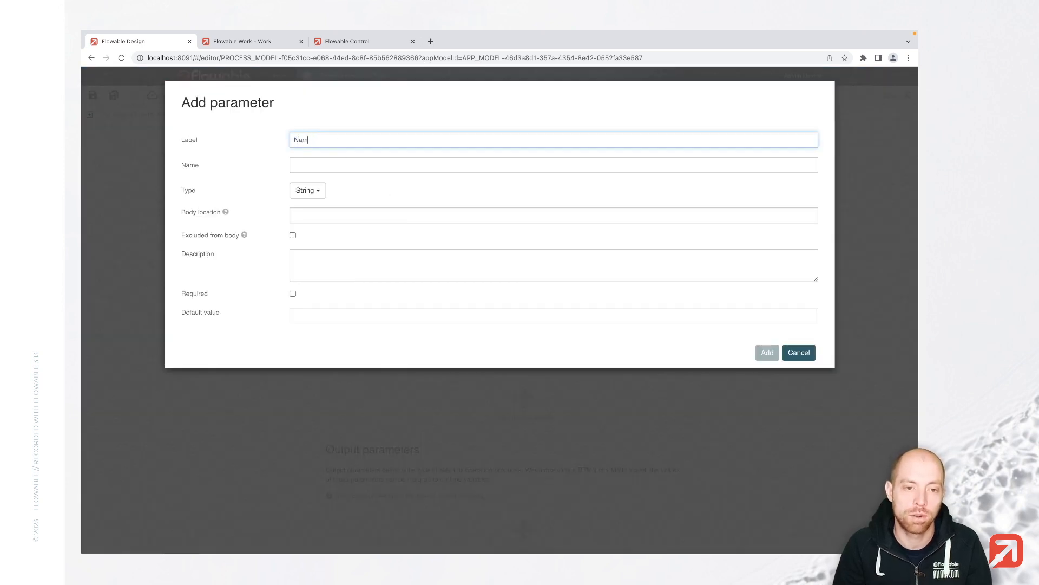
key(Tab)
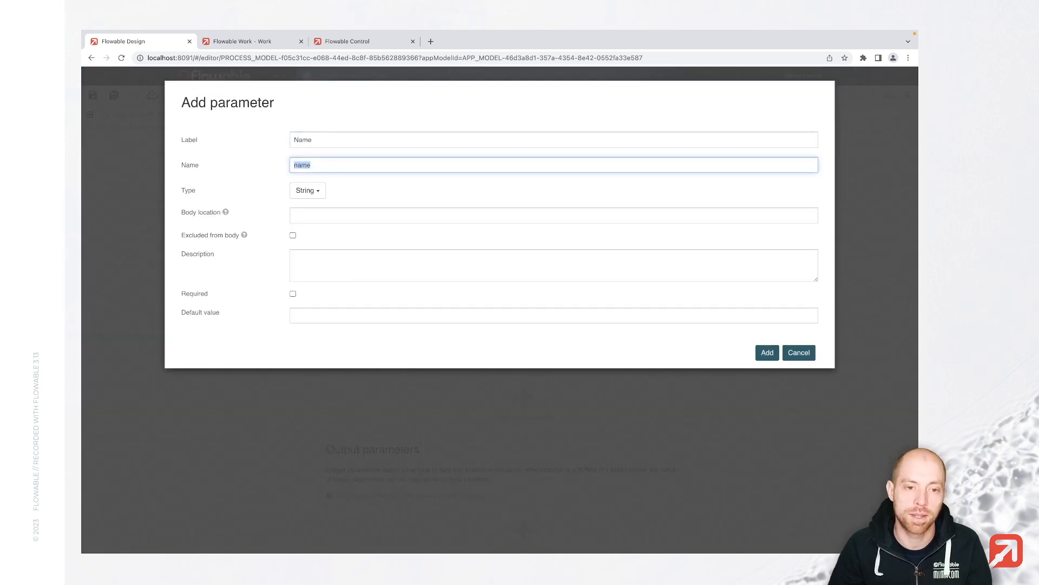
click(293, 294)
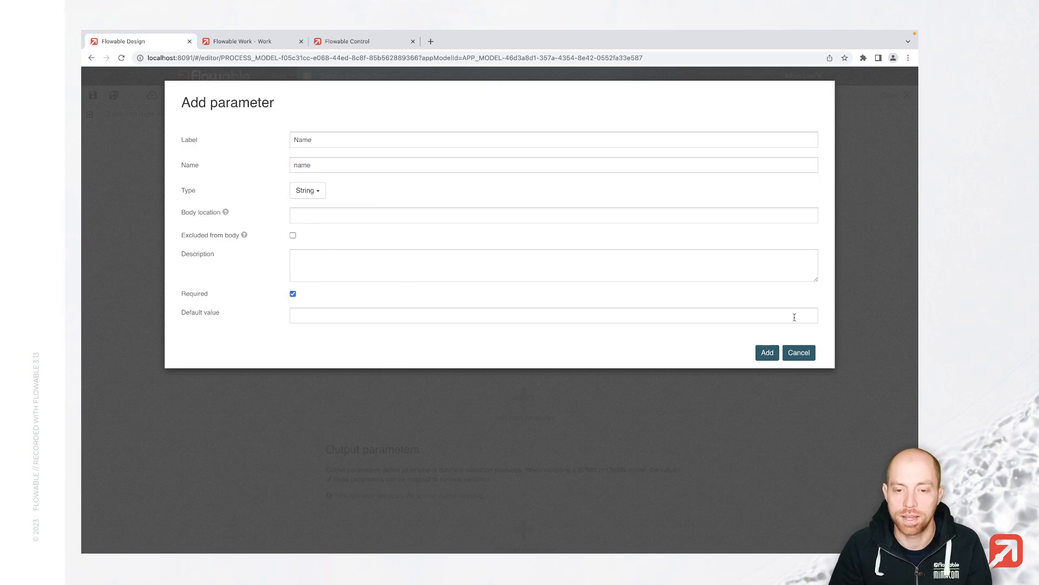
click(768, 352)
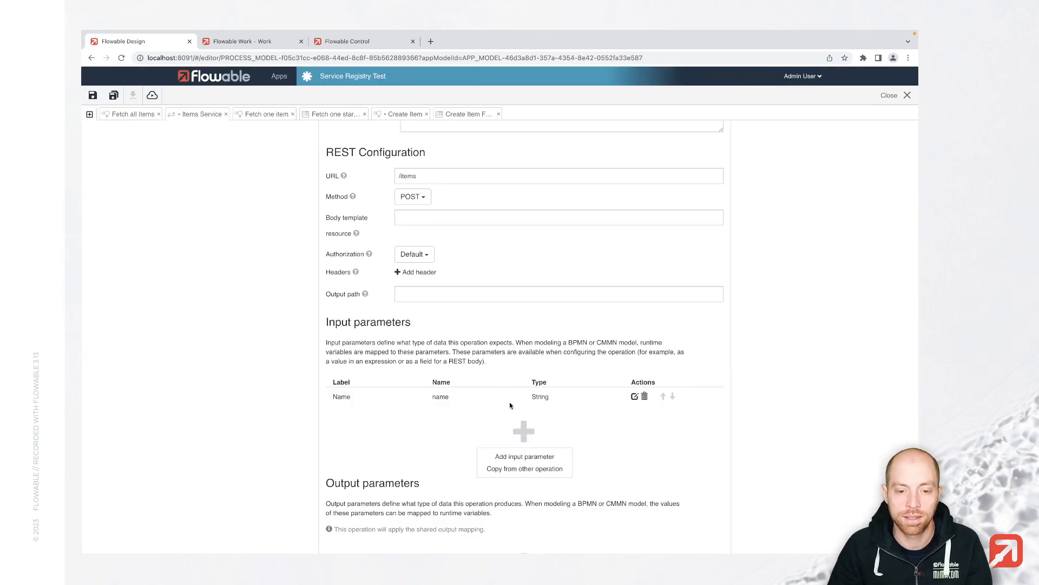
Step: Add a second input parameter labelled Description with the type String to the operation
click(523, 456)
text(D)
key(ctrl+a)
text(D)
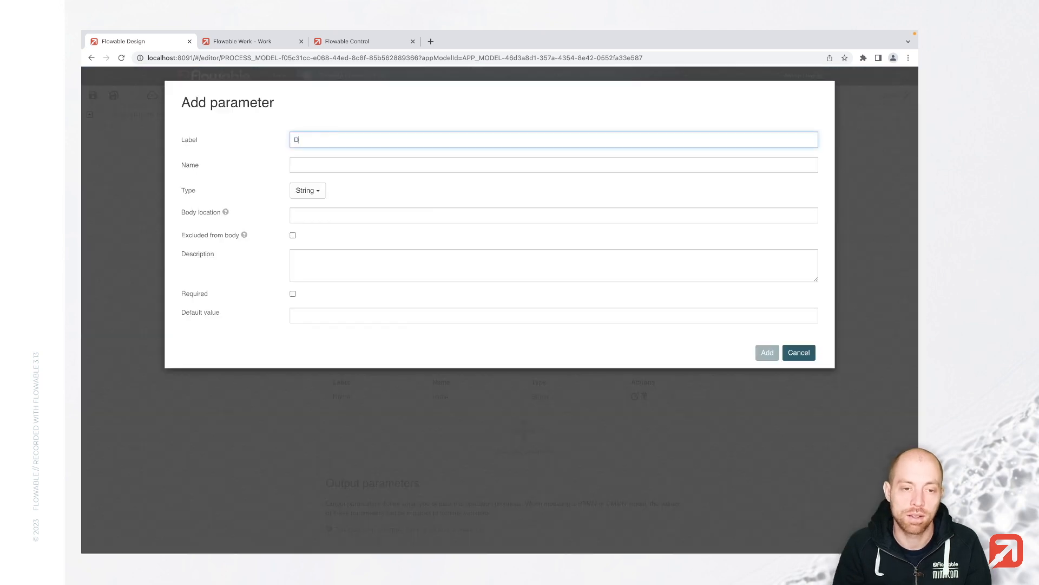
text(escription)
key(Tab)
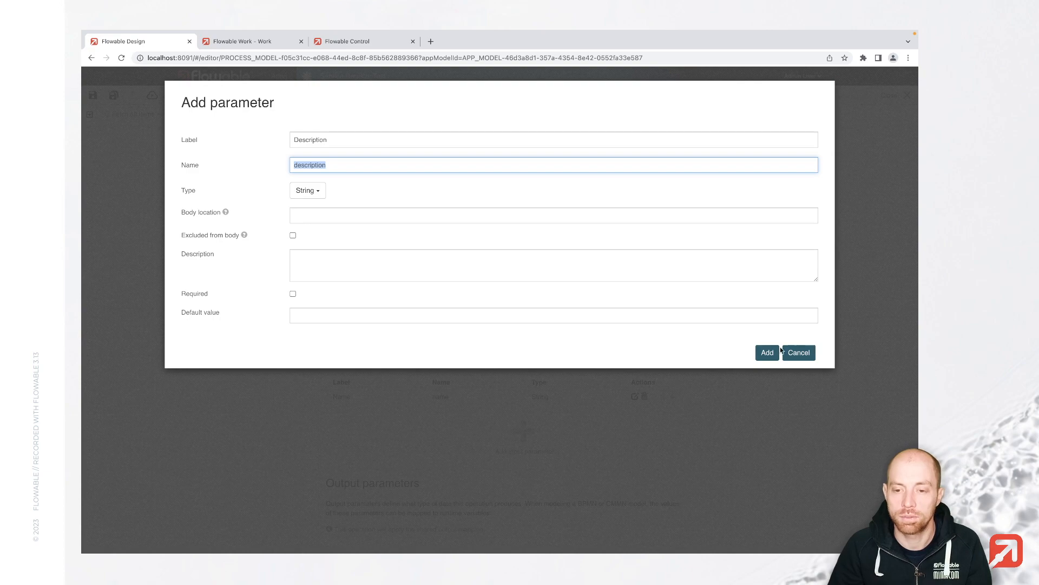
click(767, 352)
Step: Examine the operation's output parameters, its request and response handler options, and the service's shared output mapping
scroll(373, 431, down, 4)
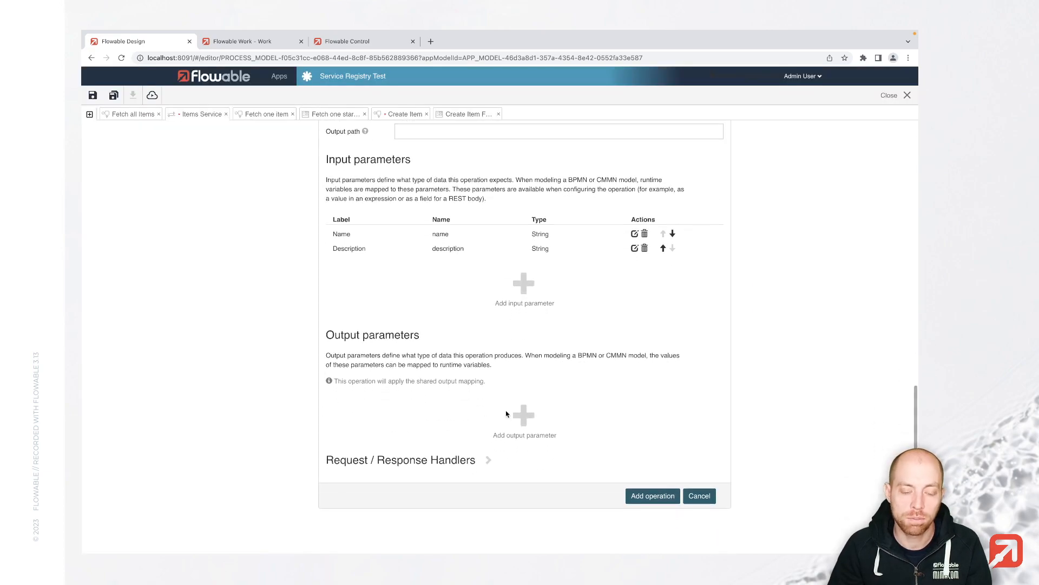
scroll(517, 417, down, 1)
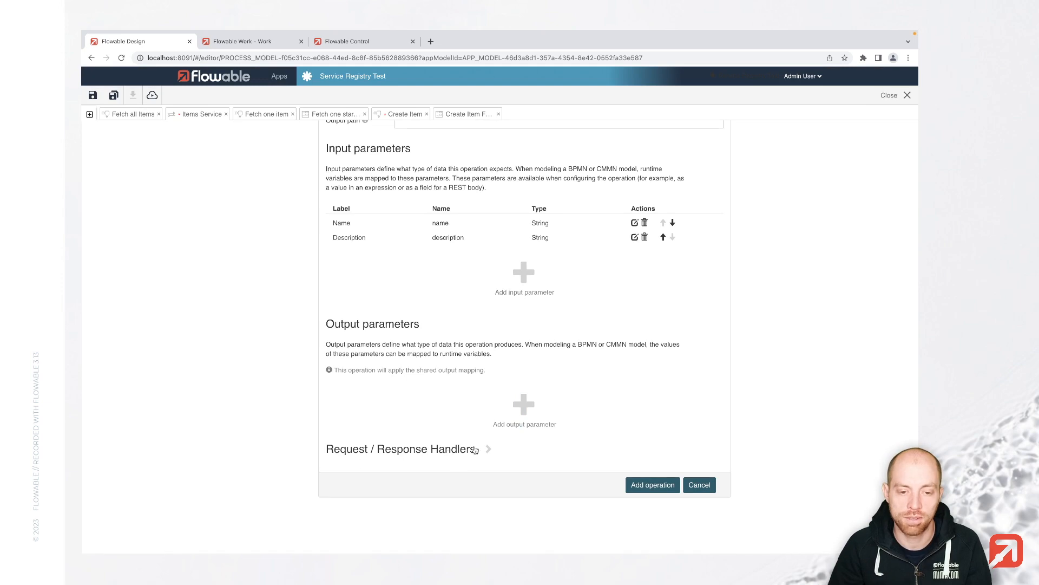
click(457, 450)
scroll(417, 347, down, 3)
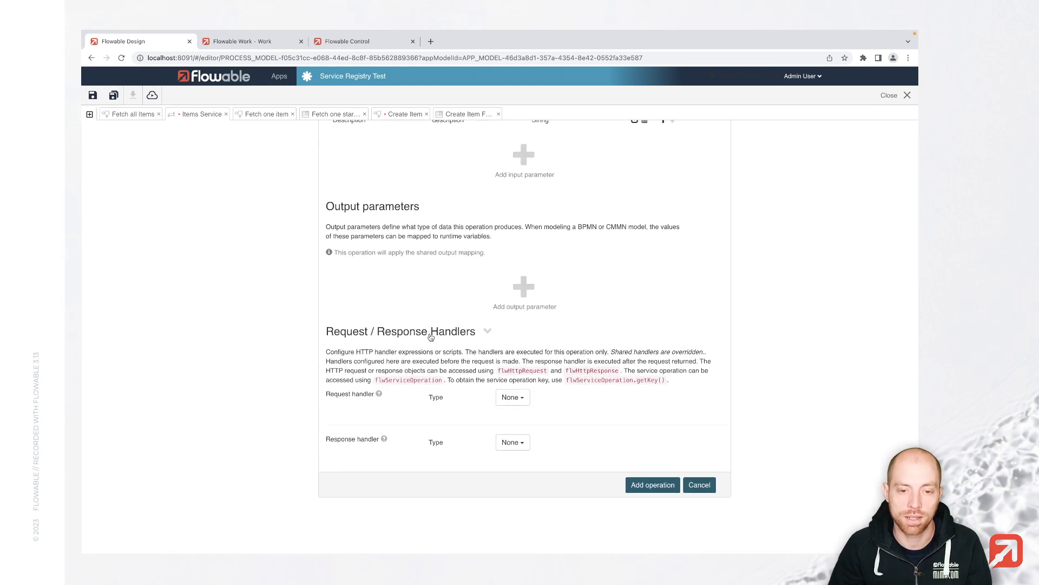
scroll(460, 401, up, 1)
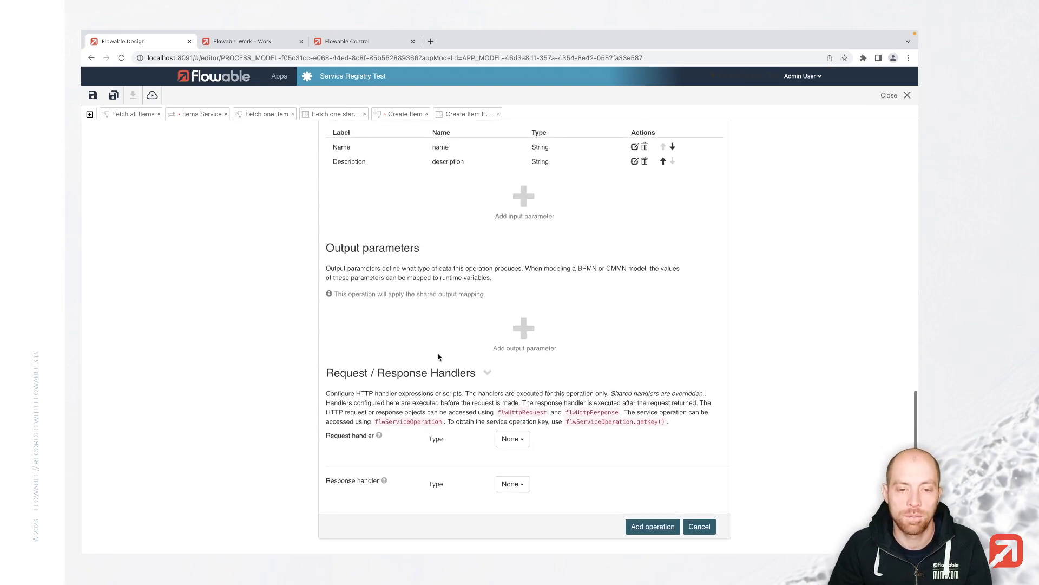
click(517, 447)
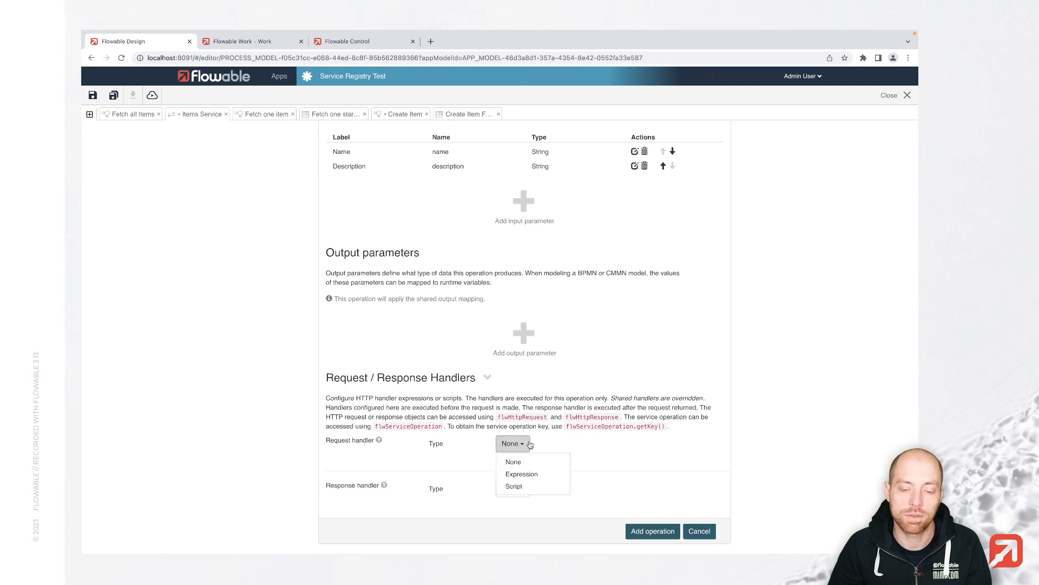
scroll(441, 384, up, 10)
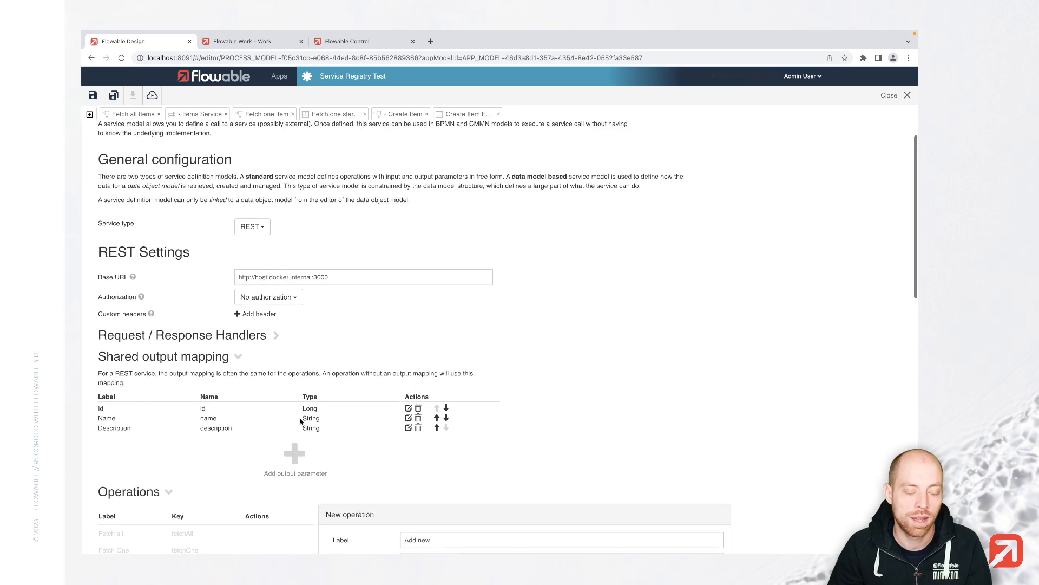
scroll(217, 406, down, 1)
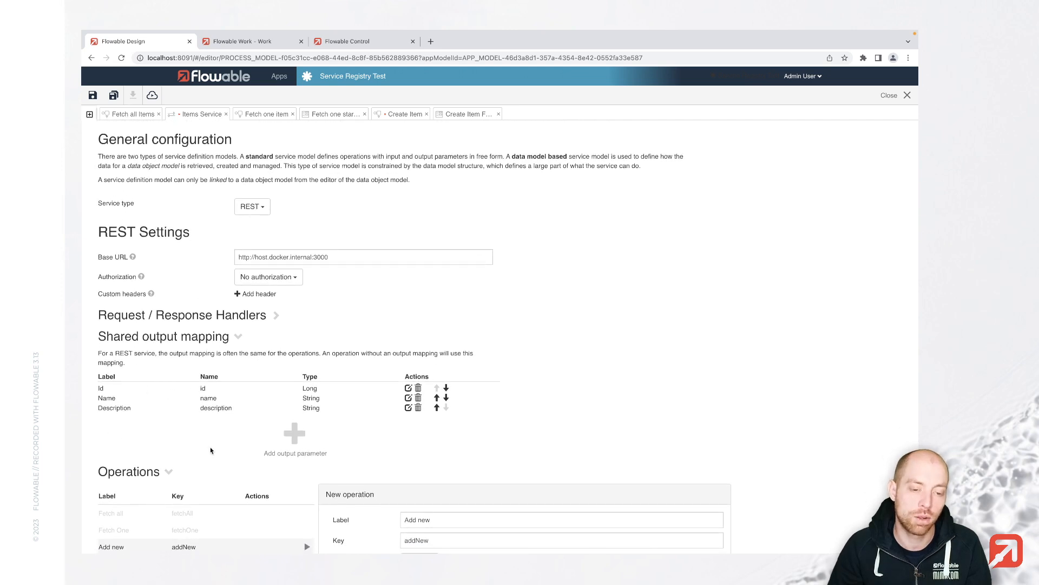
Step: Confirm adding the Add new operation to the Items Service and save the service model
scroll(268, 410, down, 10)
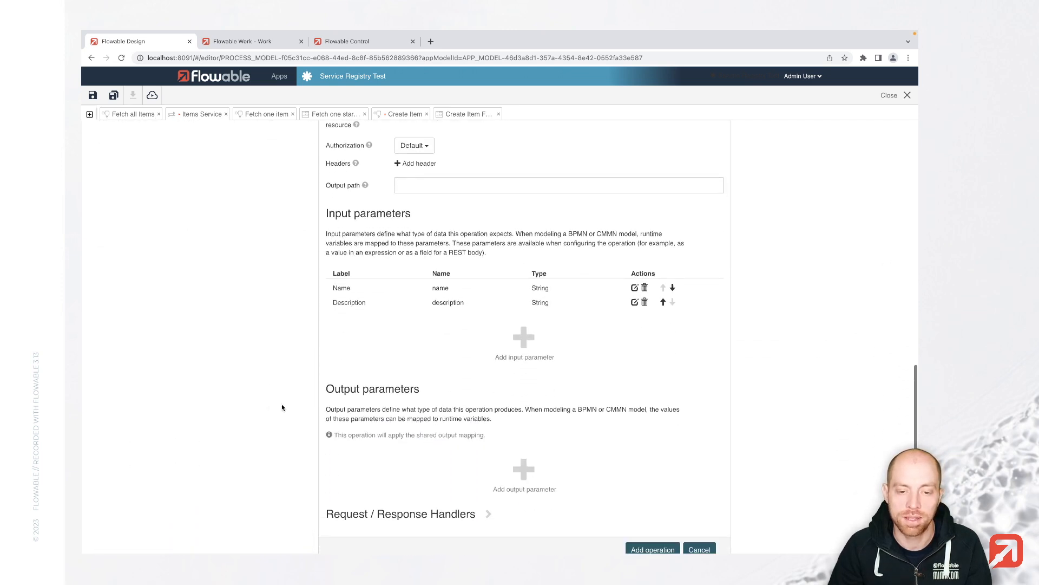
scroll(595, 476, down, 2)
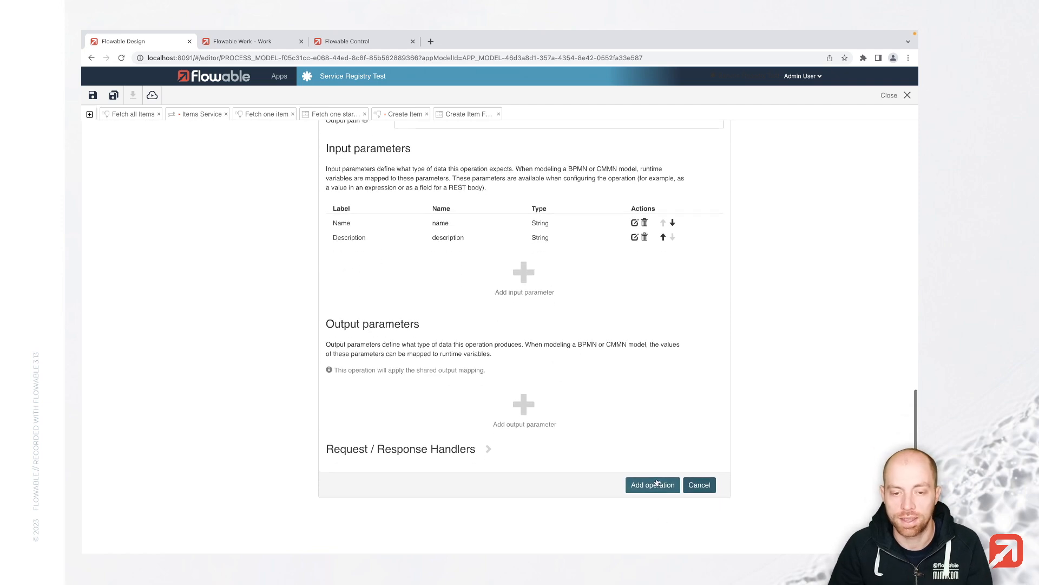
click(657, 485)
click(94, 97)
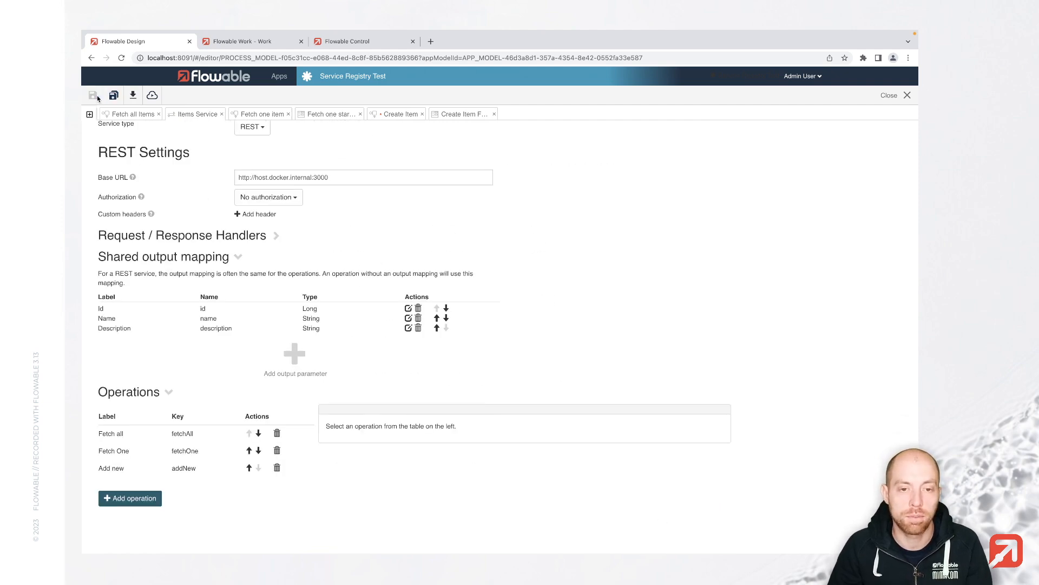
Step: Return to the Create Item process and set the Service registry task's service operation to Add new
click(403, 115)
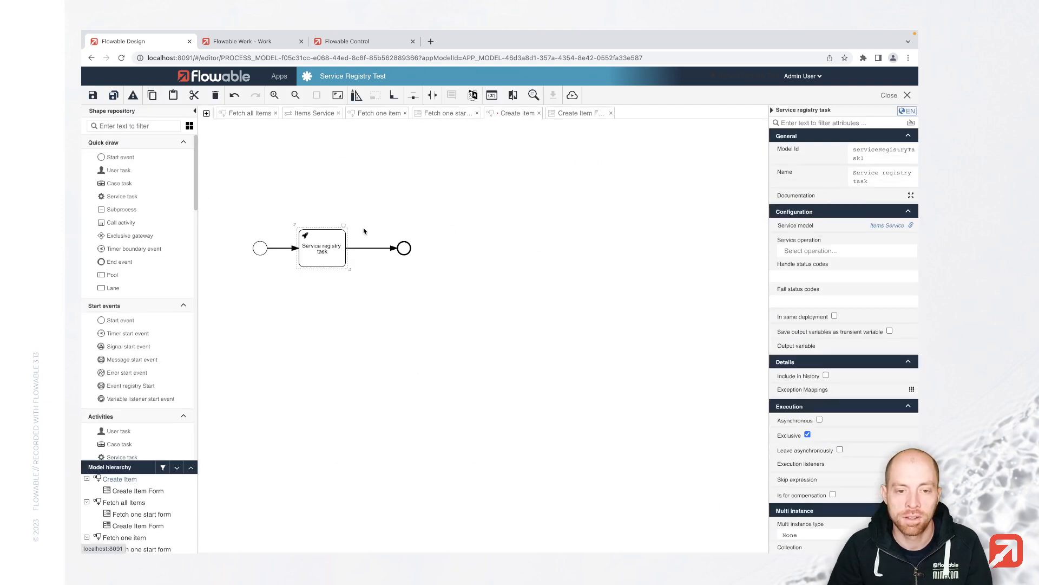
click(847, 249)
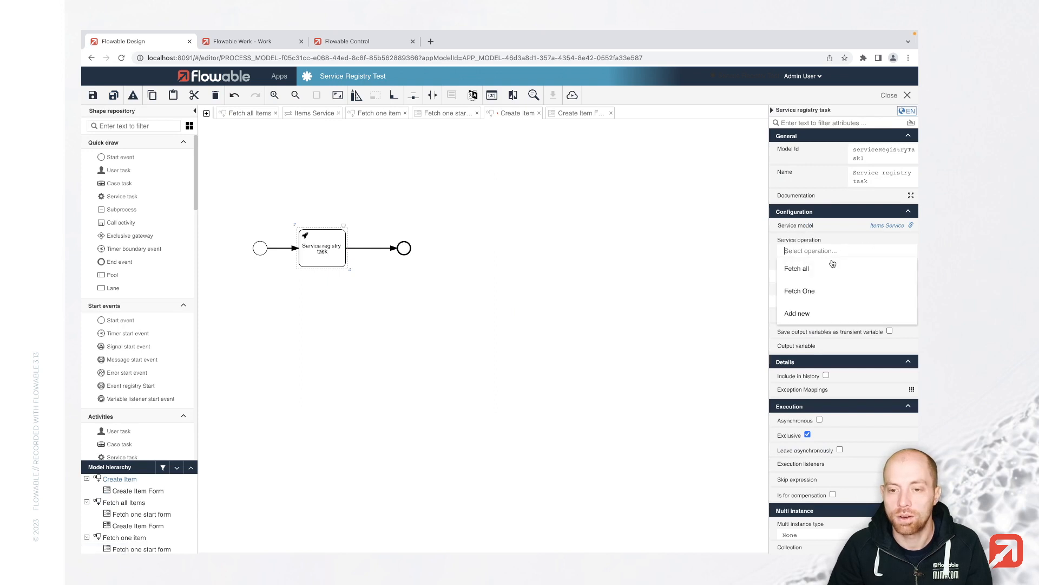
click(794, 313)
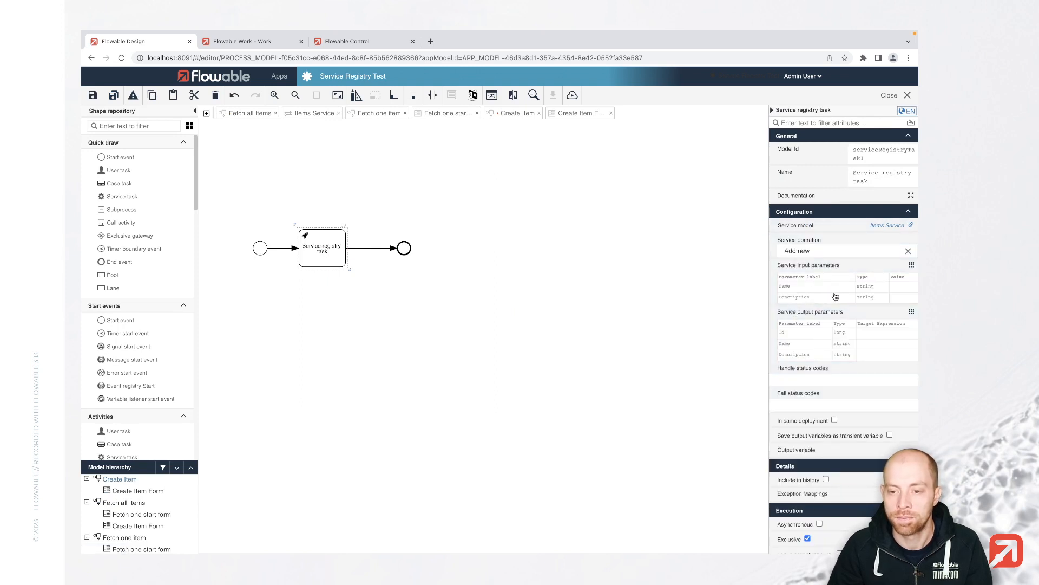
Step: Open the task's service input parameters and set the Name parameter's value to ${itemName}
click(834, 297)
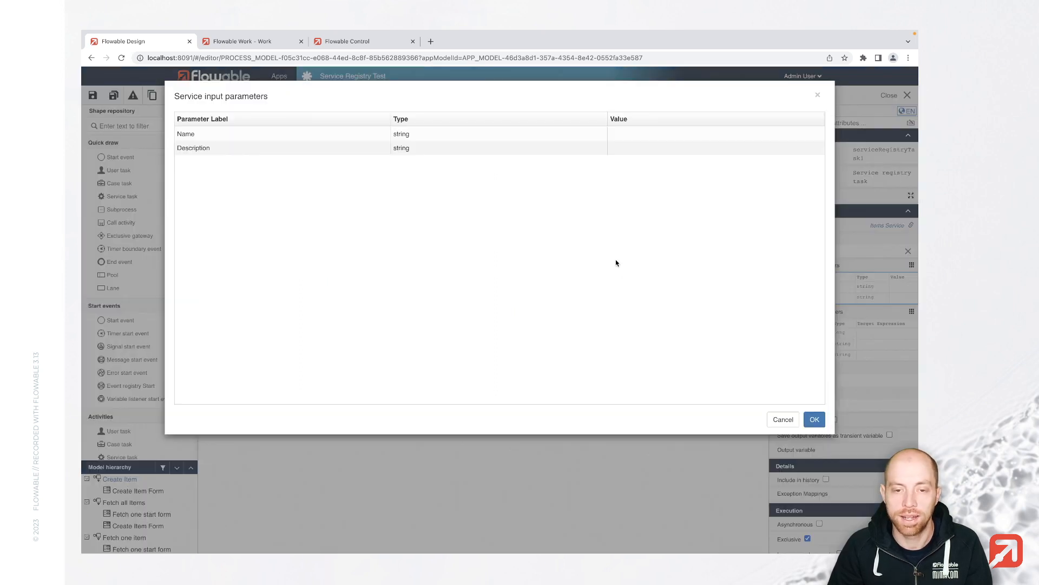
click(628, 132)
text(${m)
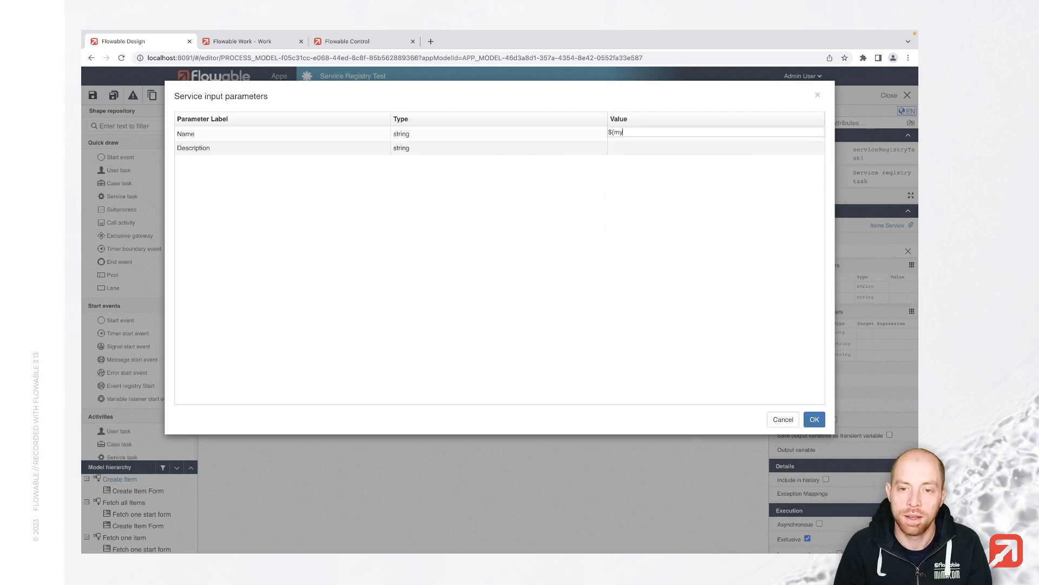
key(BackSpace)
text(i)
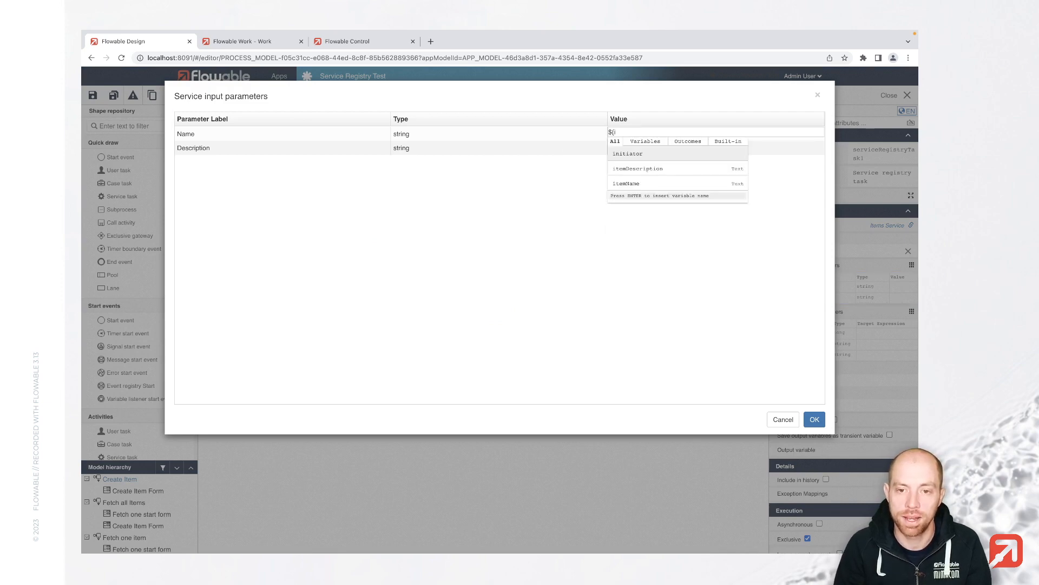
text(temName)
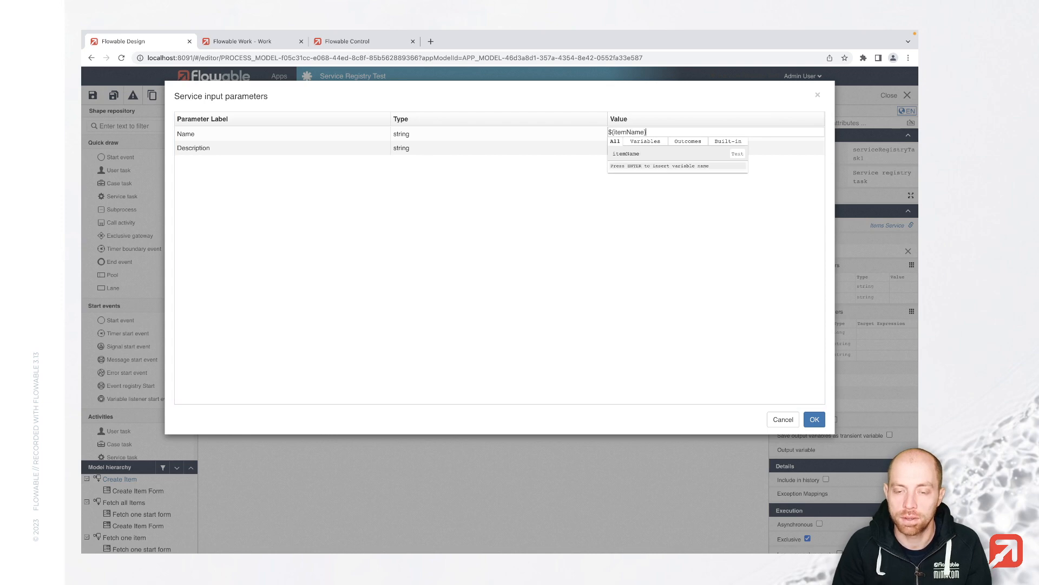
key(Return)
Step: Set the Description input parameter's value to ${itemDescription}
key(Down)
text(${)
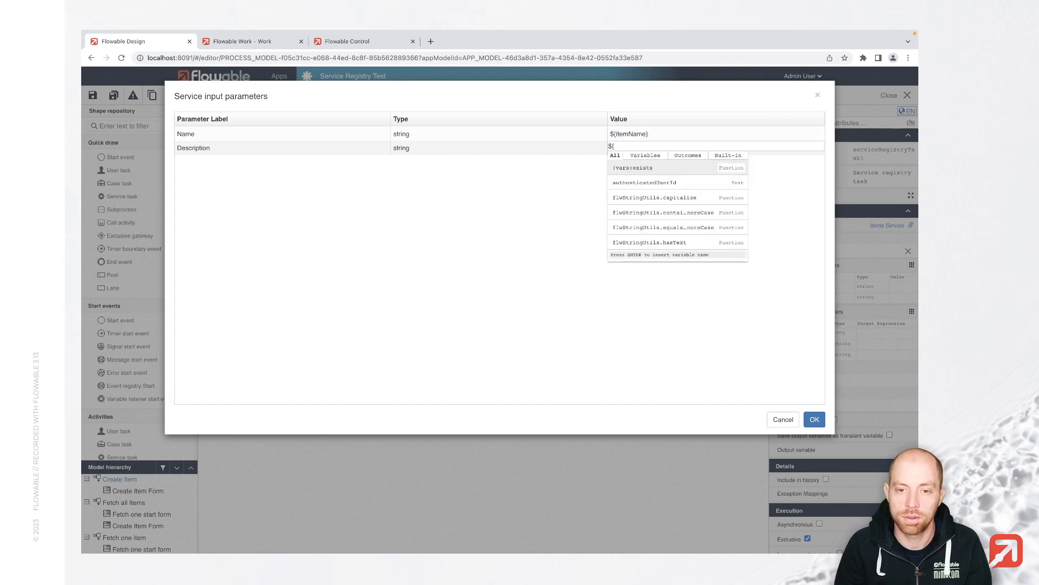
text(itemDescription)
key(Return)
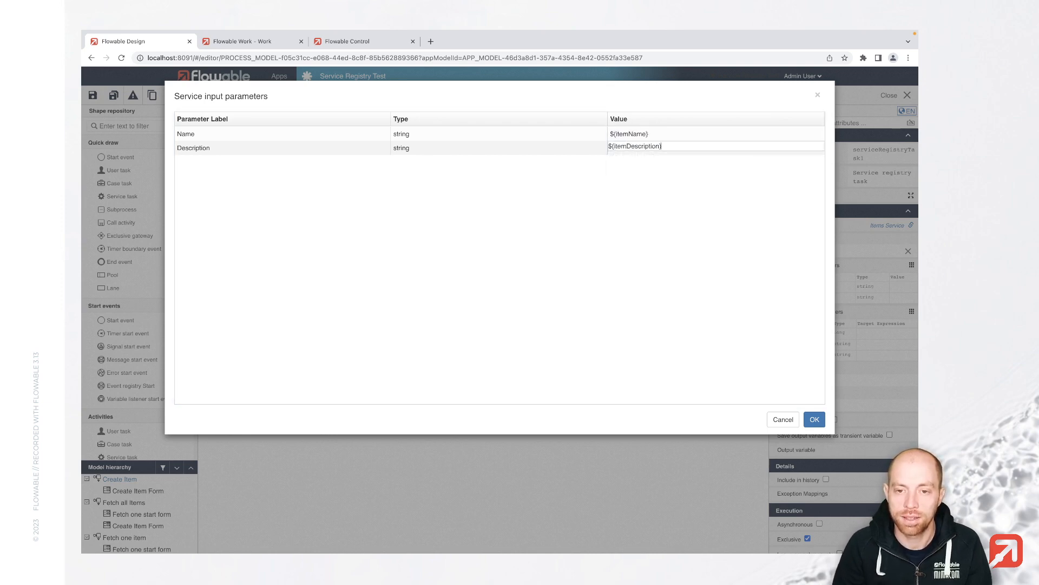
key(Return)
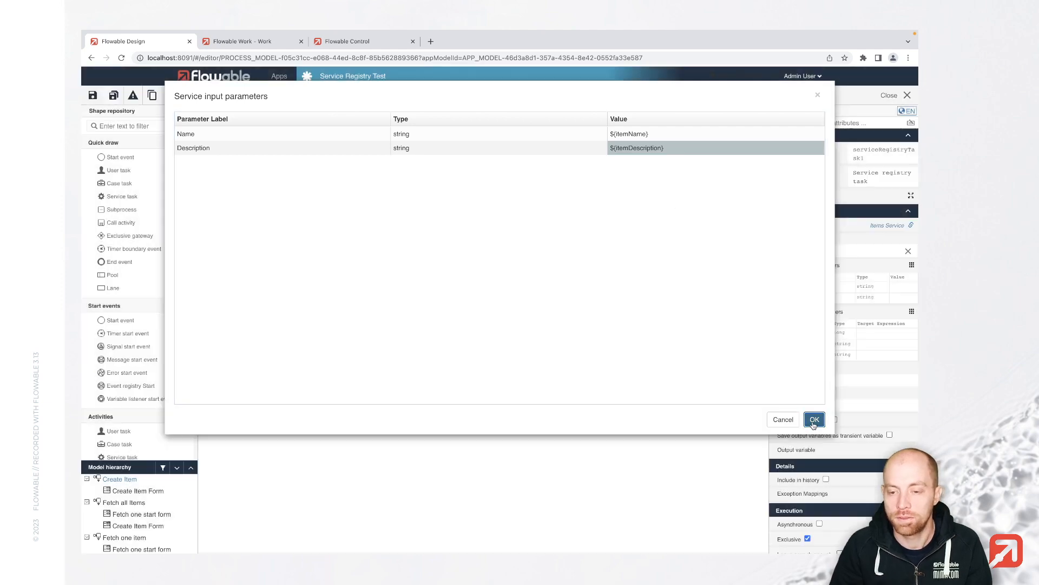
Step: Confirm the service input parameters and set the Id output parameter's target expression to itemId
click(815, 420)
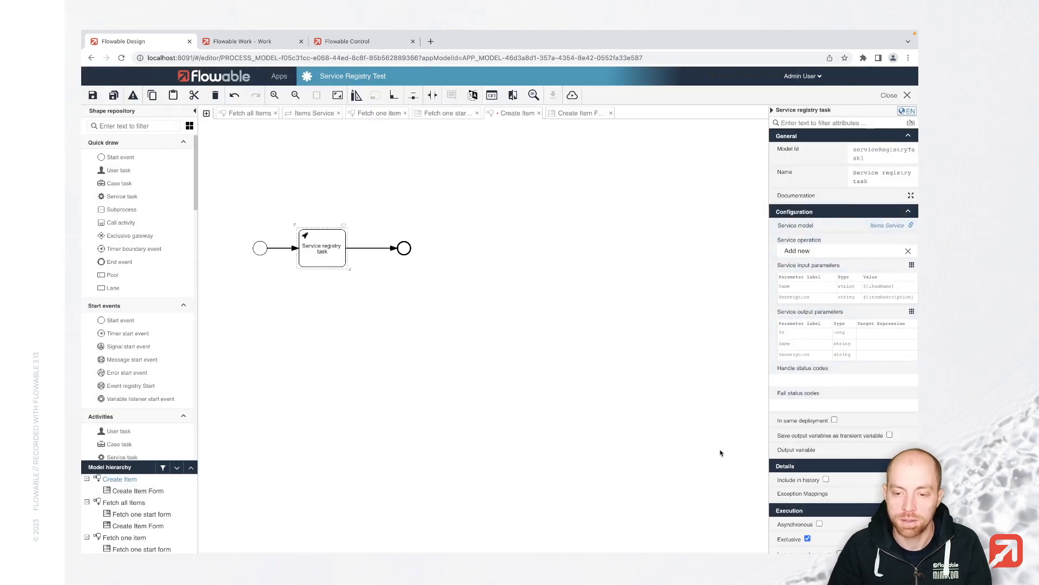
click(854, 353)
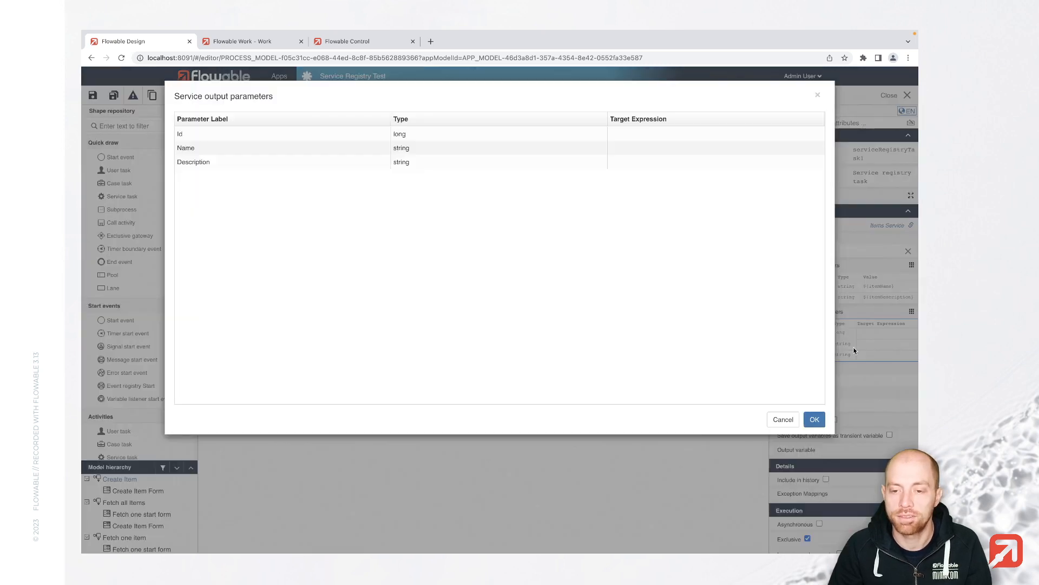
click(628, 134)
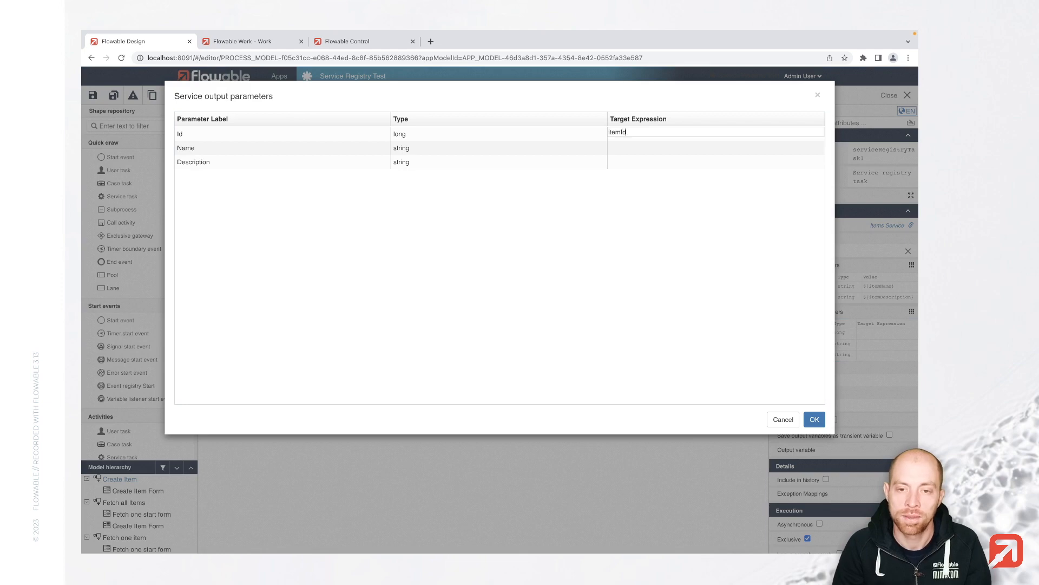
key(Return)
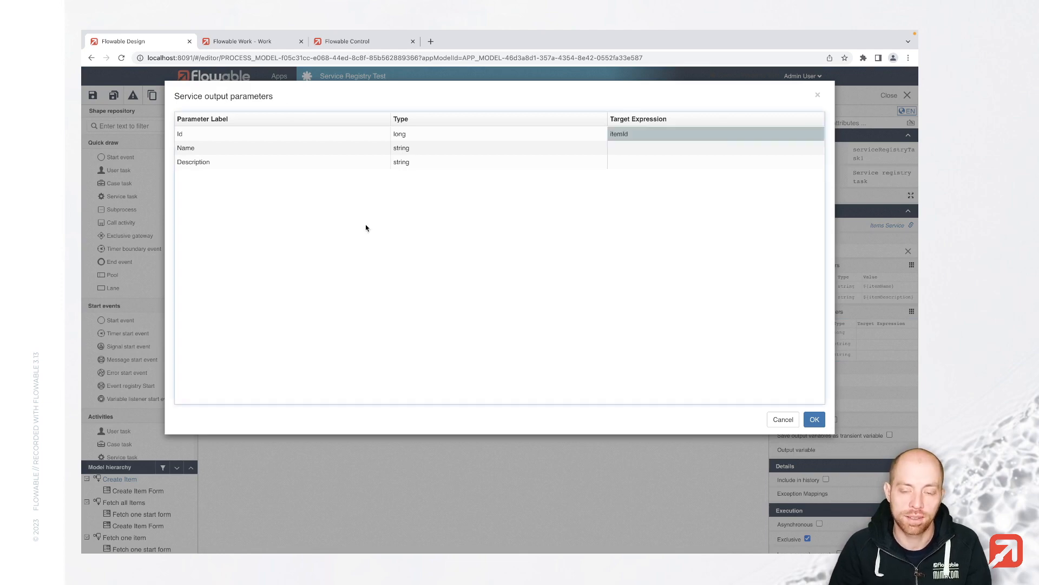
click(814, 419)
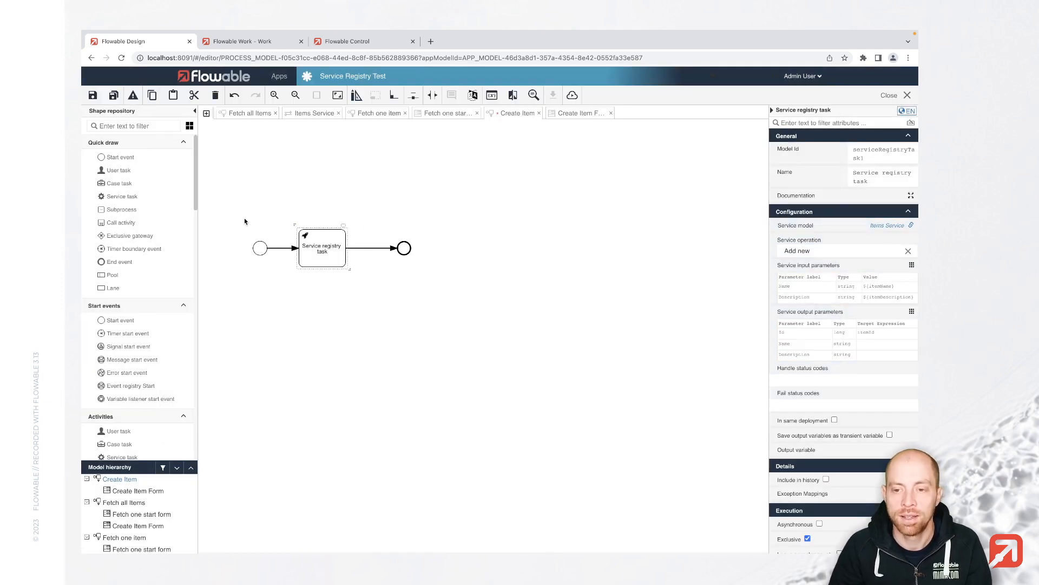
Step: Save all models and publish the Service Registry Test app to the default deployment target
click(115, 96)
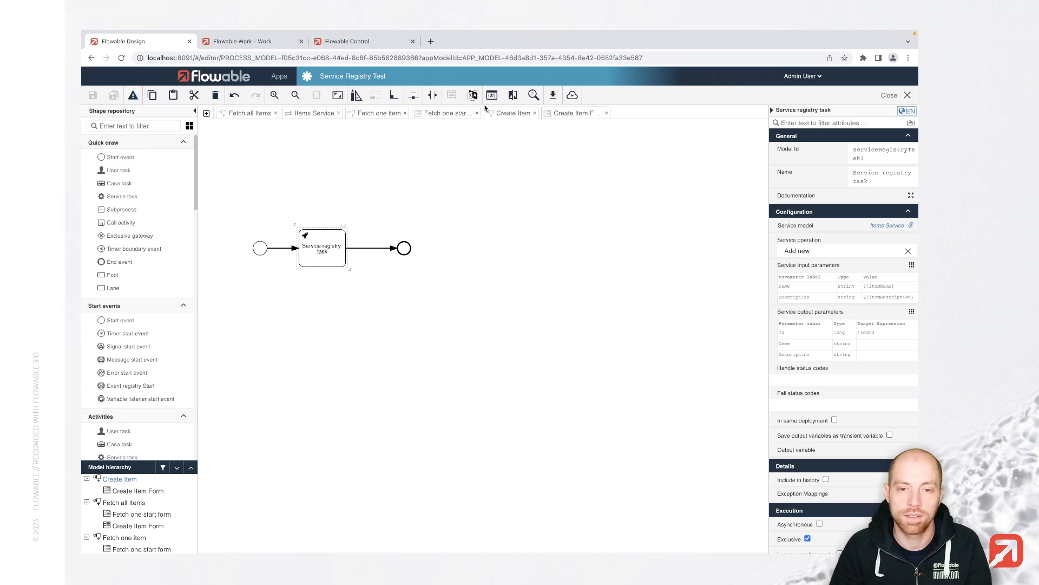
click(572, 96)
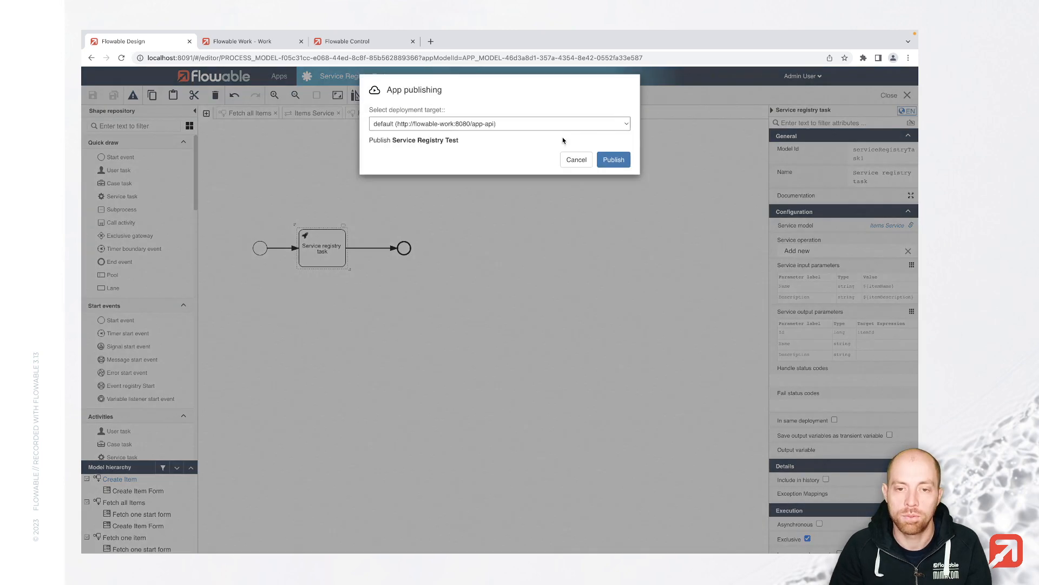
click(620, 165)
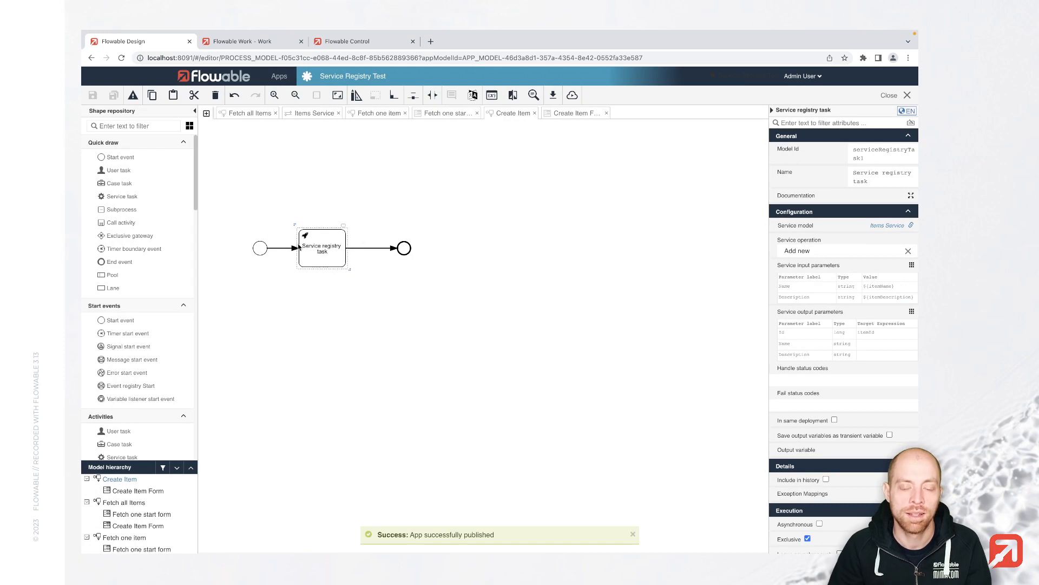
Step: In Flowable Work, start a Create Item process named Keyboard with description "This is where I am typing now" and inspect its resulting variables
key(ctrl+Tab)
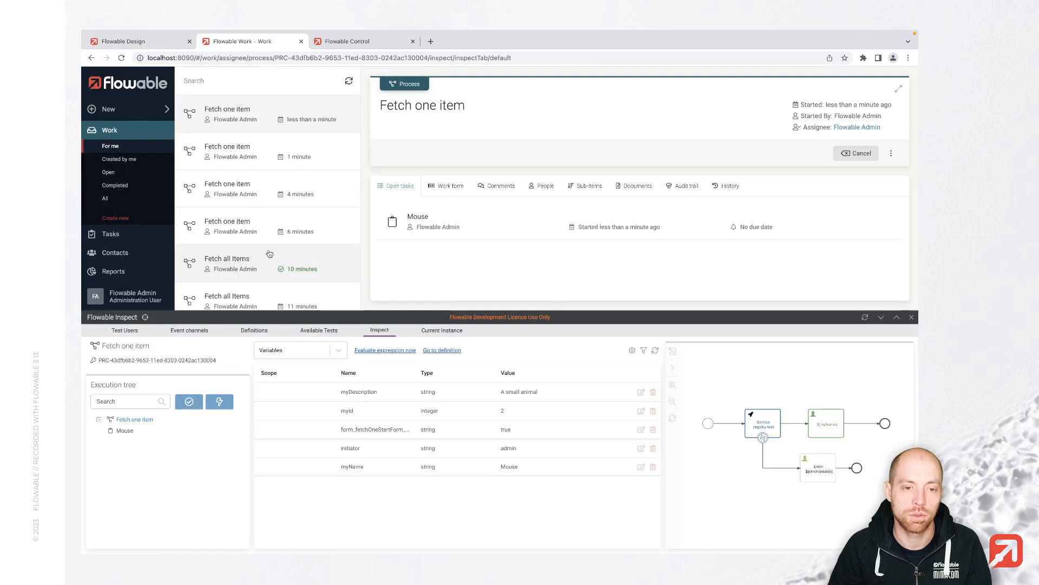
click(152, 109)
click(428, 337)
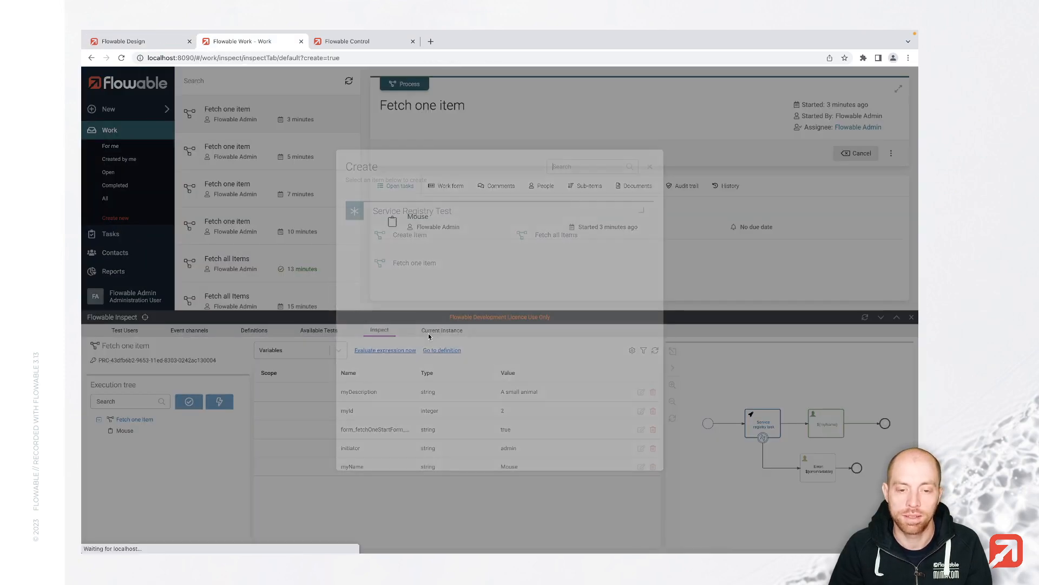
click(422, 238)
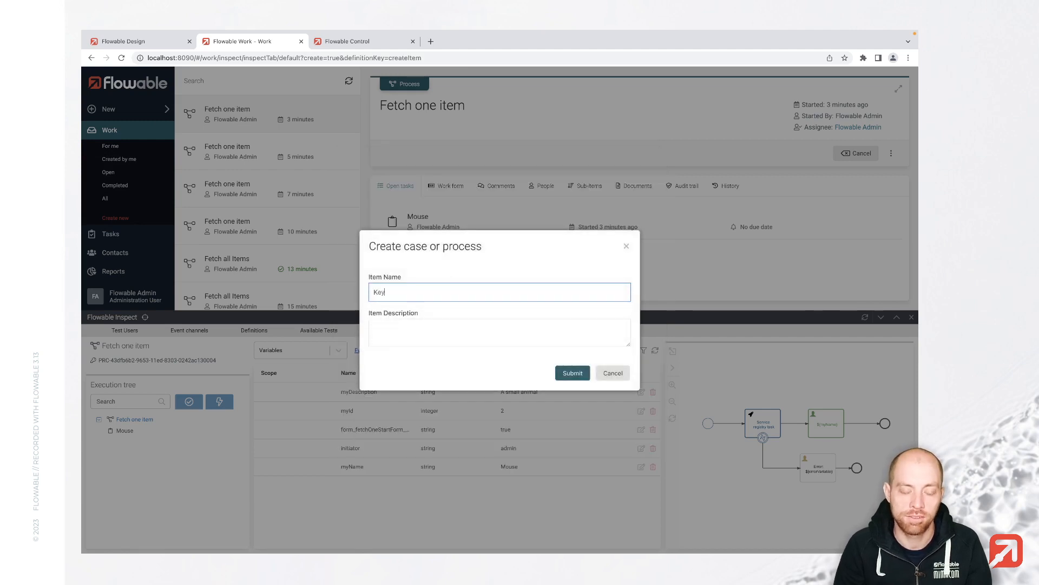
text(Keyboard)
key(Tab)
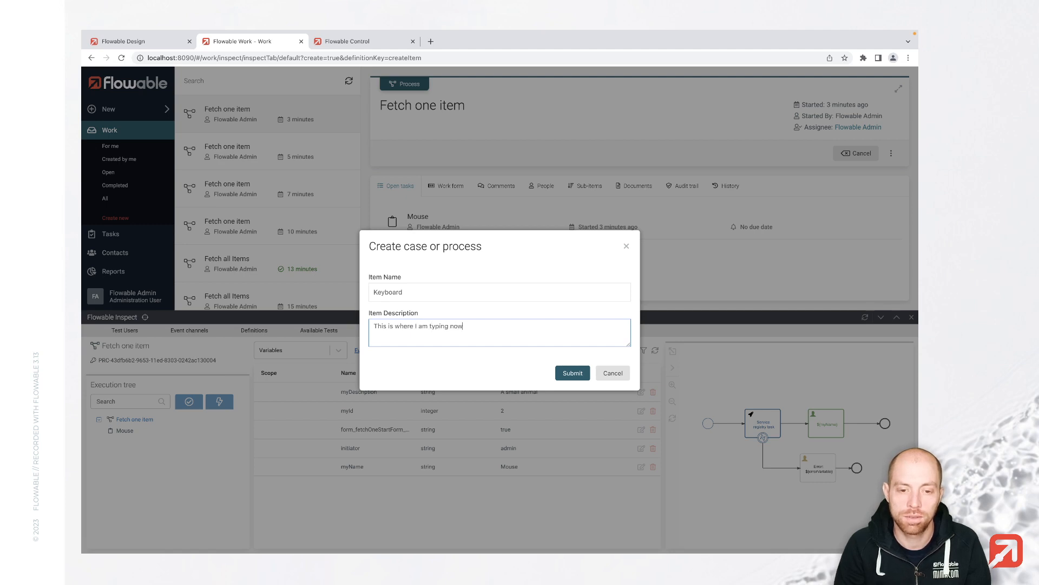
click(574, 375)
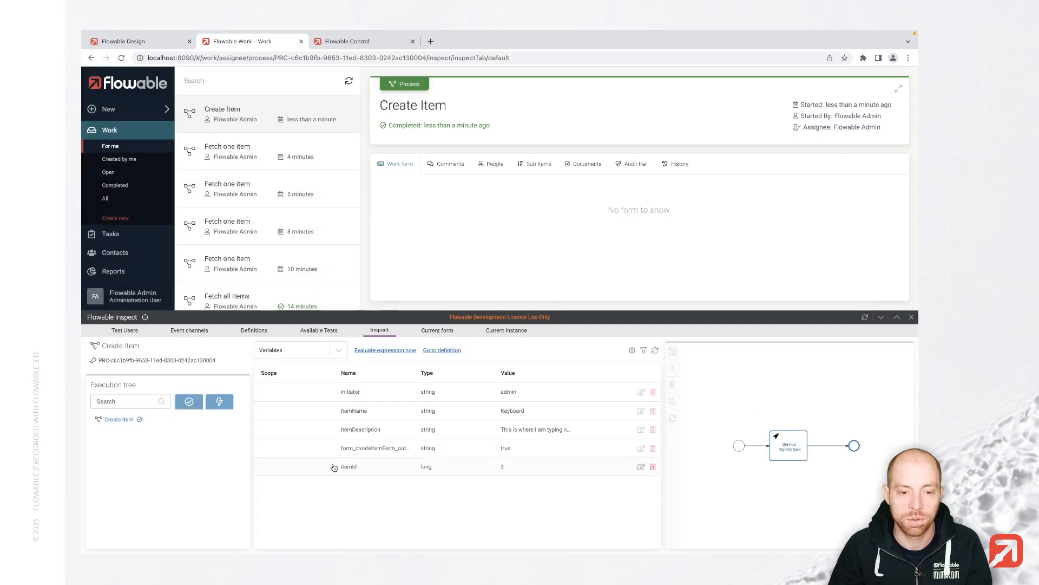
drag(339, 467, 529, 466)
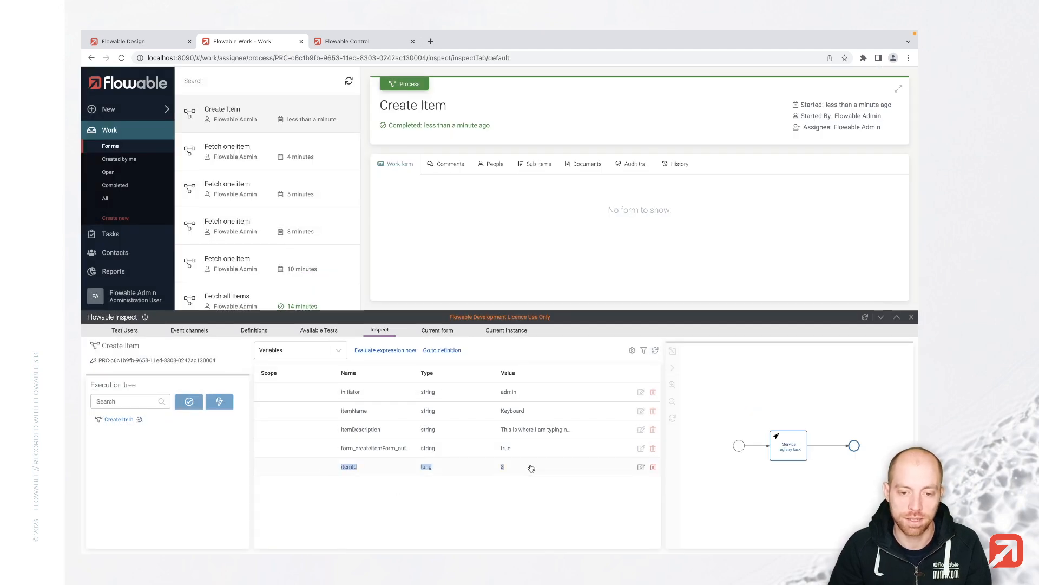
drag(503, 410, 554, 429)
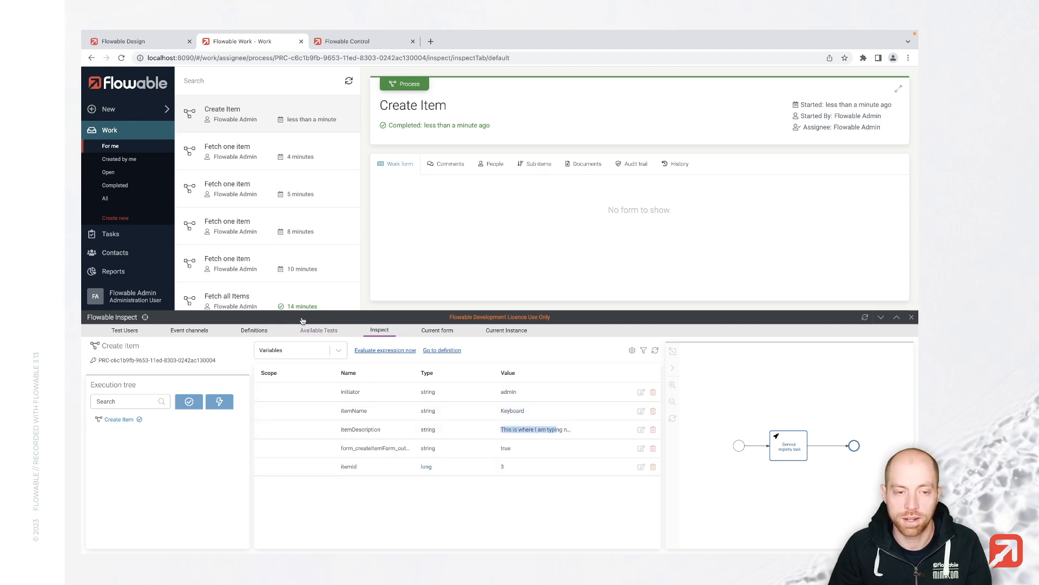
Step: Start a Fetch all Items process and review the open tasks of the parent process instance
click(144, 111)
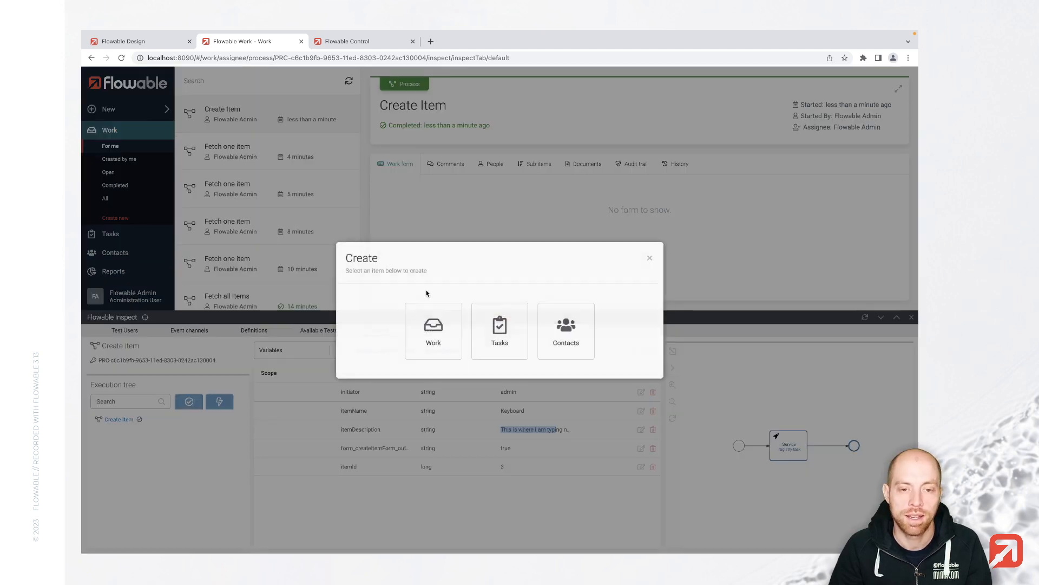
click(451, 326)
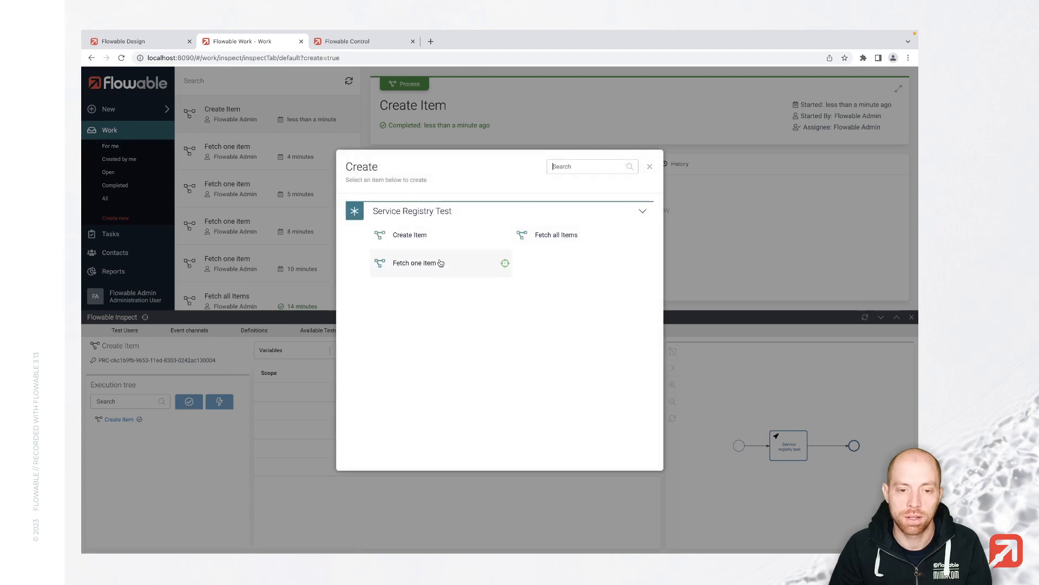
click(561, 241)
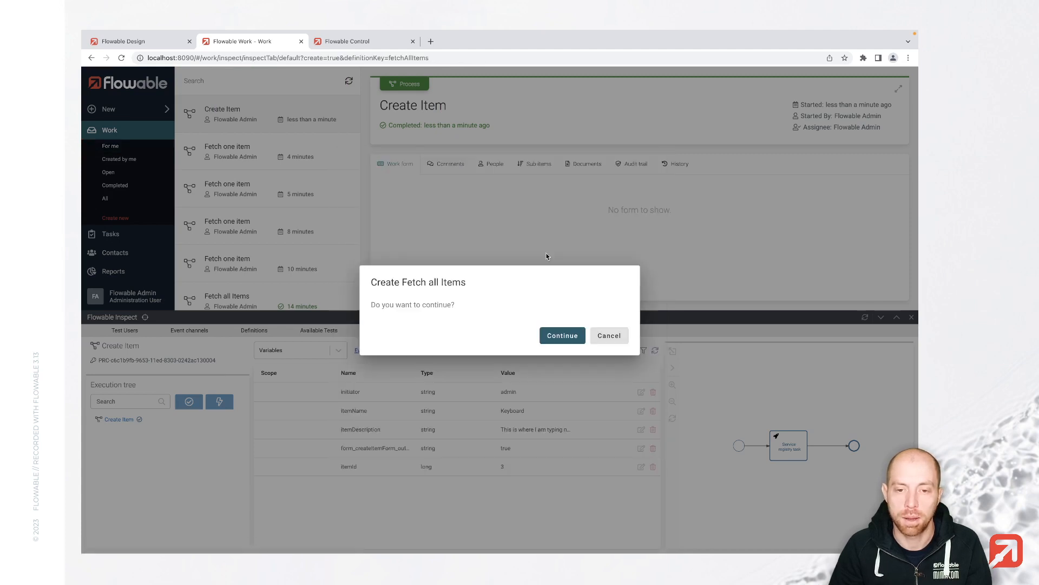
click(562, 334)
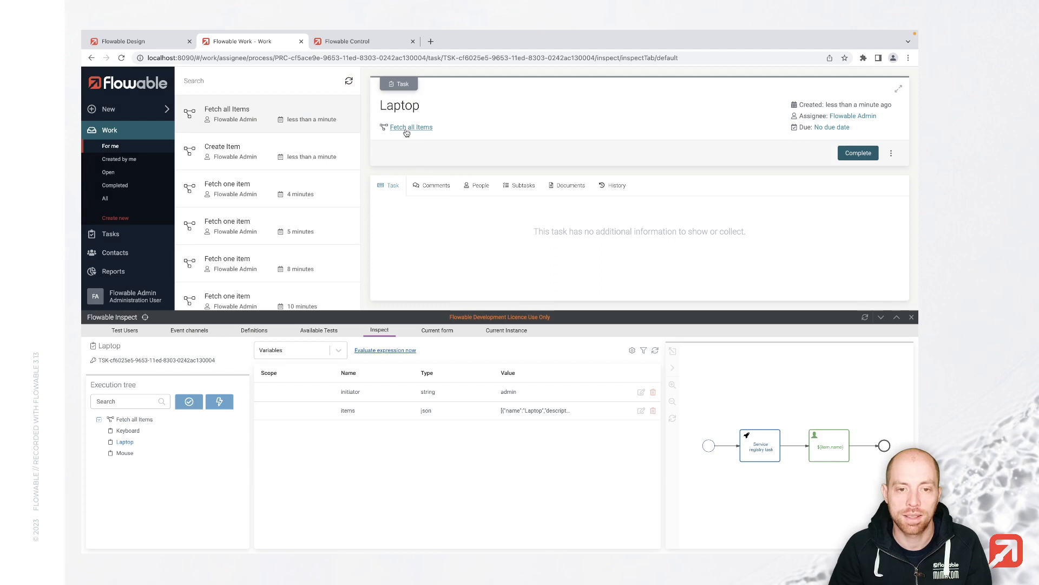
click(407, 132)
scroll(449, 261, down, 1)
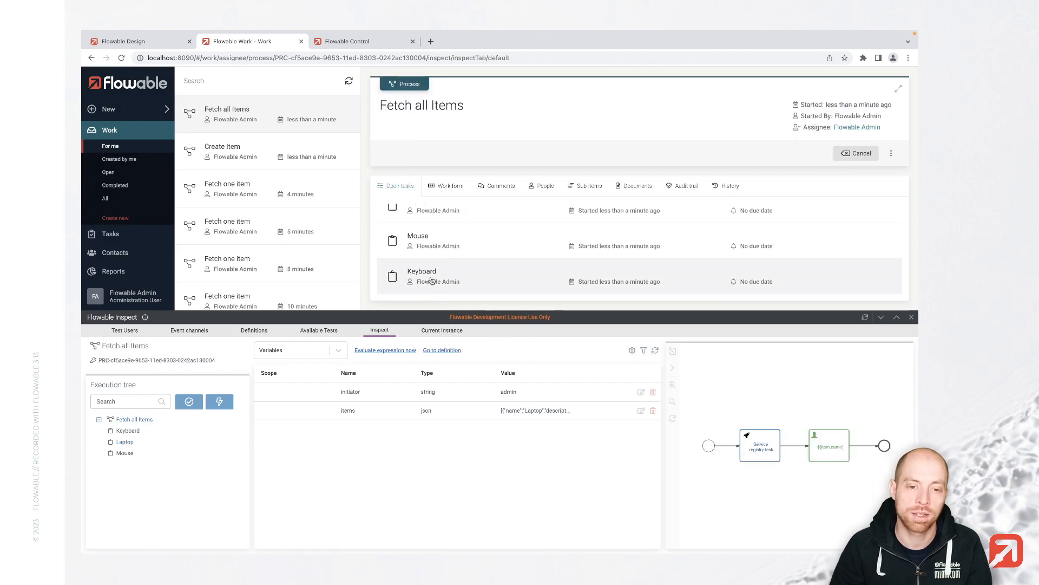